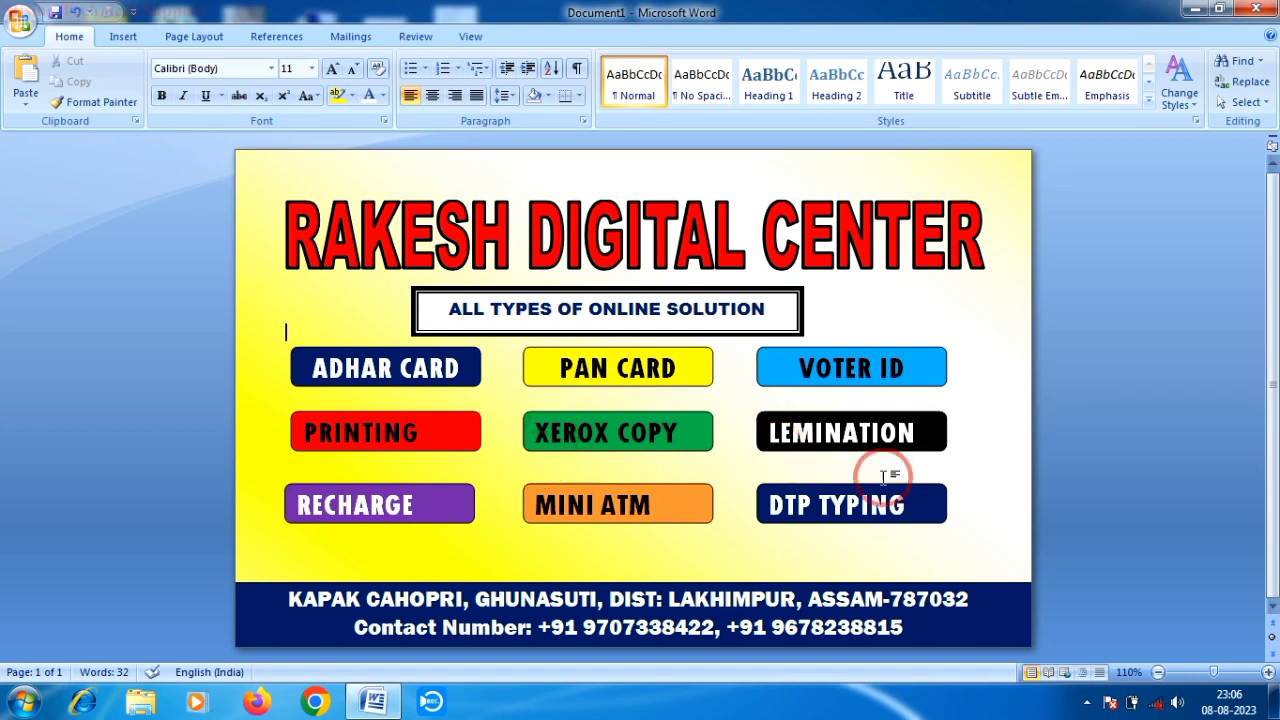
- Zoom out to see the whole banner, then zoom in to 130% for a closer look
{"action": "left_click", "coordinate": [1160, 674]}
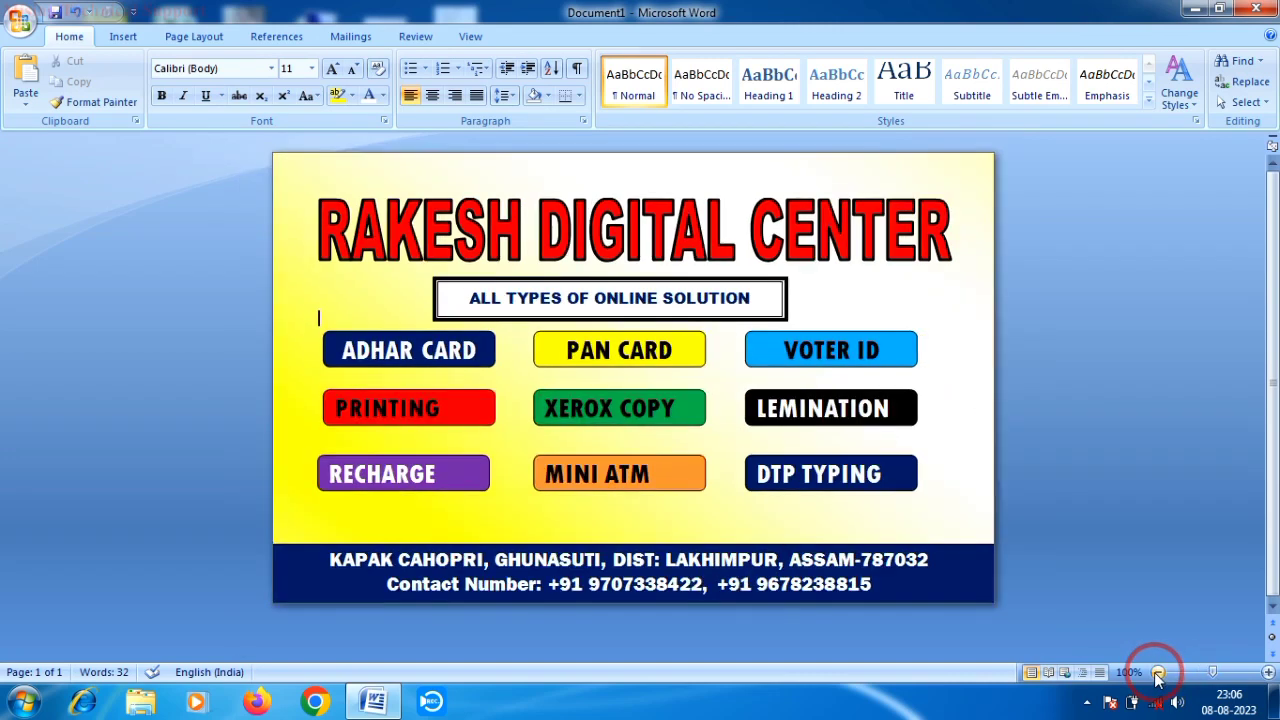
{"action": "left_click", "coordinate": [1160, 674]}
{"action": "left_click", "coordinate": [1268, 674]}
{"action": "left_click", "coordinate": [1268, 674]}
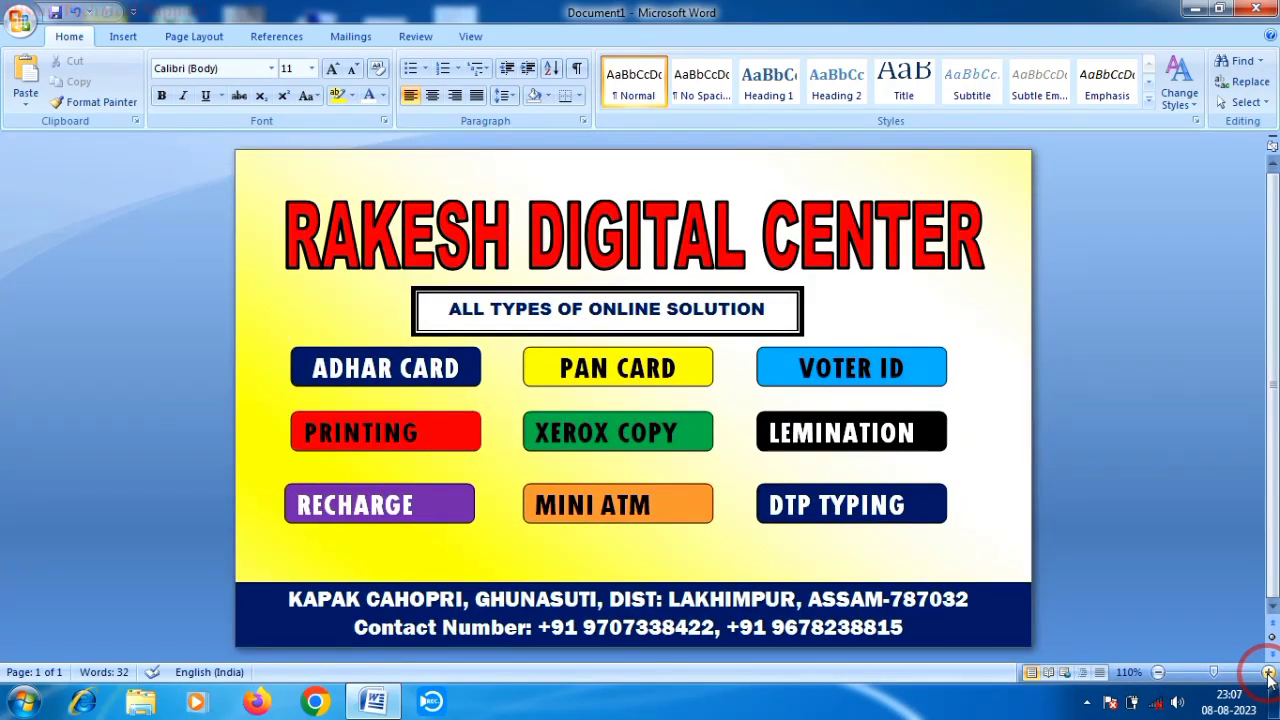
{"action": "left_click", "coordinate": [1268, 674]}
{"action": "left_click", "coordinate": [1268, 674]}
- Scroll over the banner, return the view to 110% zoom, and close the document
{"action": "scroll", "coordinate": [1101, 640], "scroll_direction": "down", "scroll_amount": 3}
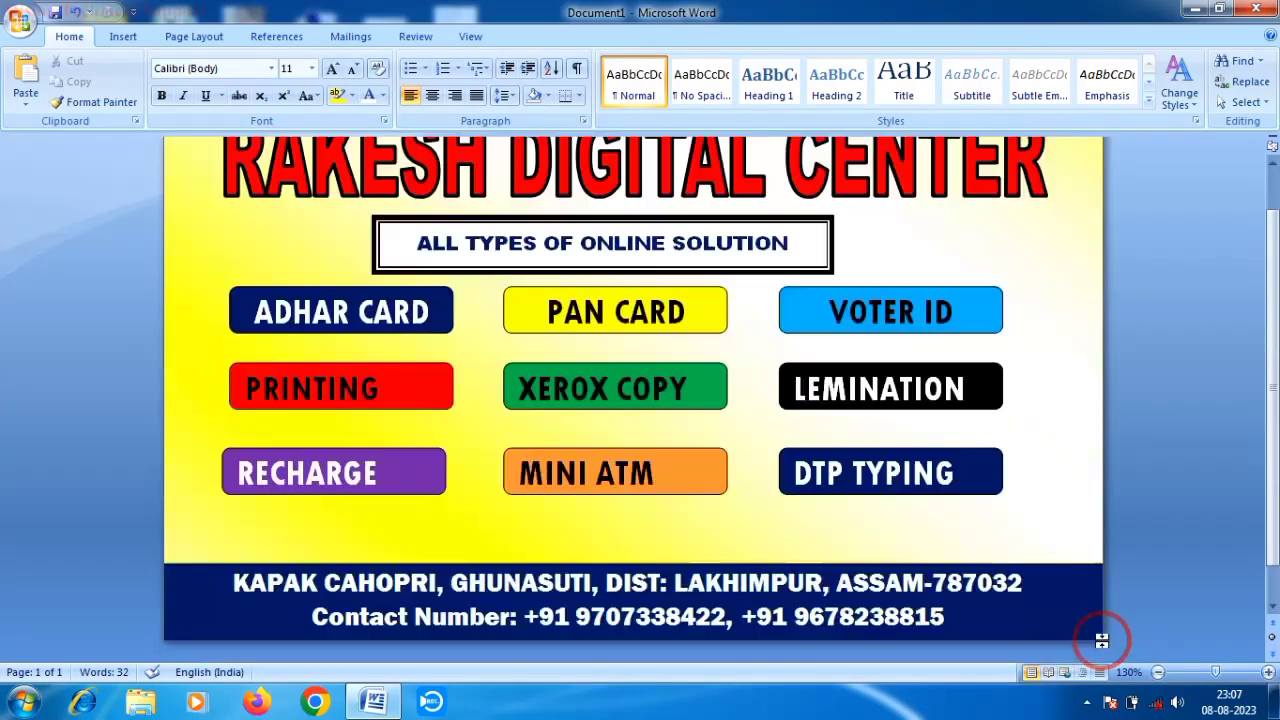
{"action": "scroll", "coordinate": [1101, 640], "scroll_direction": "up", "scroll_amount": 3}
{"action": "left_click", "coordinate": [1160, 673]}
{"action": "left_click", "coordinate": [1160, 673]}
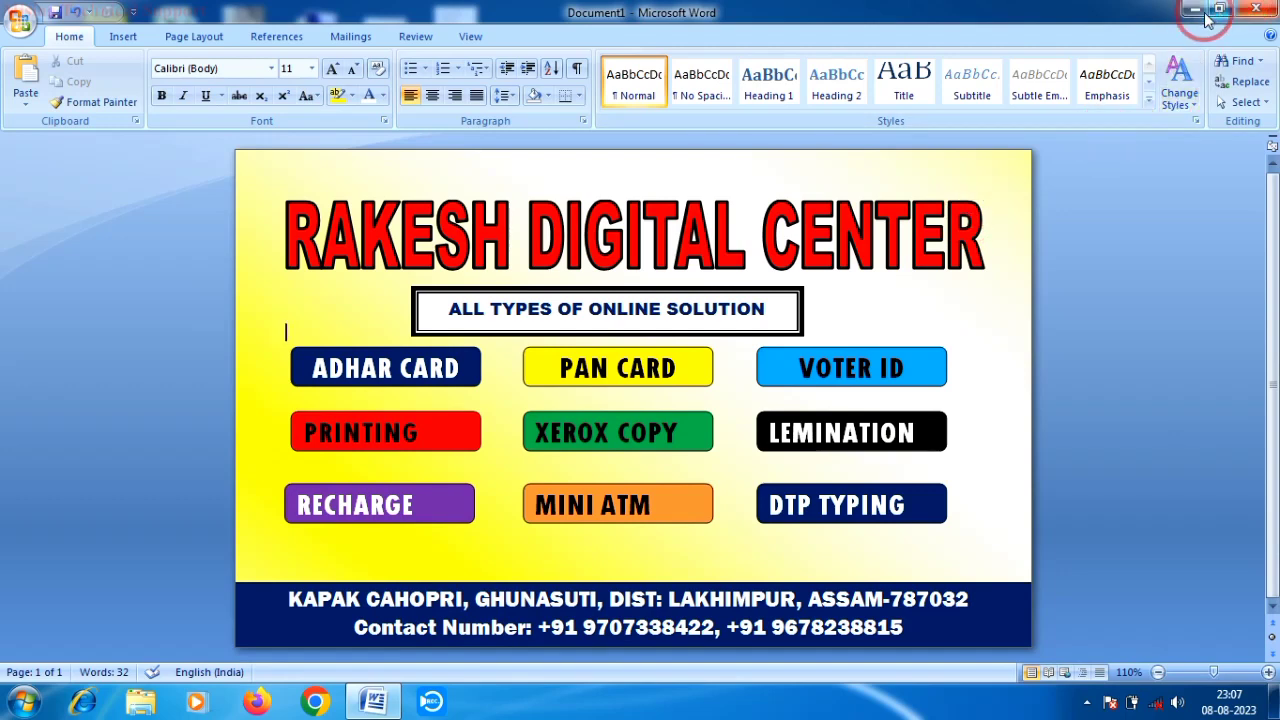
{"action": "left_click", "coordinate": [1259, 10]}
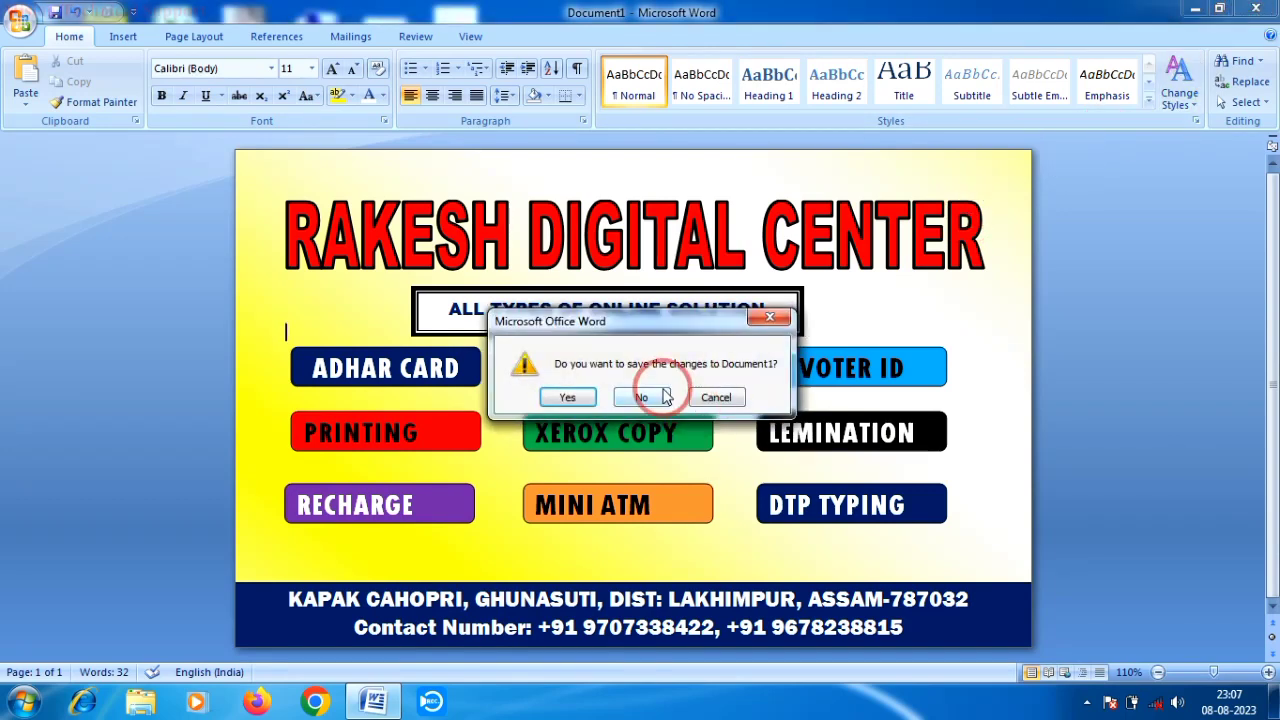
- Discard the banner's changes without saving and refresh the desktop
{"action": "left_click", "coordinate": [660, 396]}
{"action": "right_click", "coordinate": [711, 117]}
{"action": "right_click", "coordinate": [792, 170]}
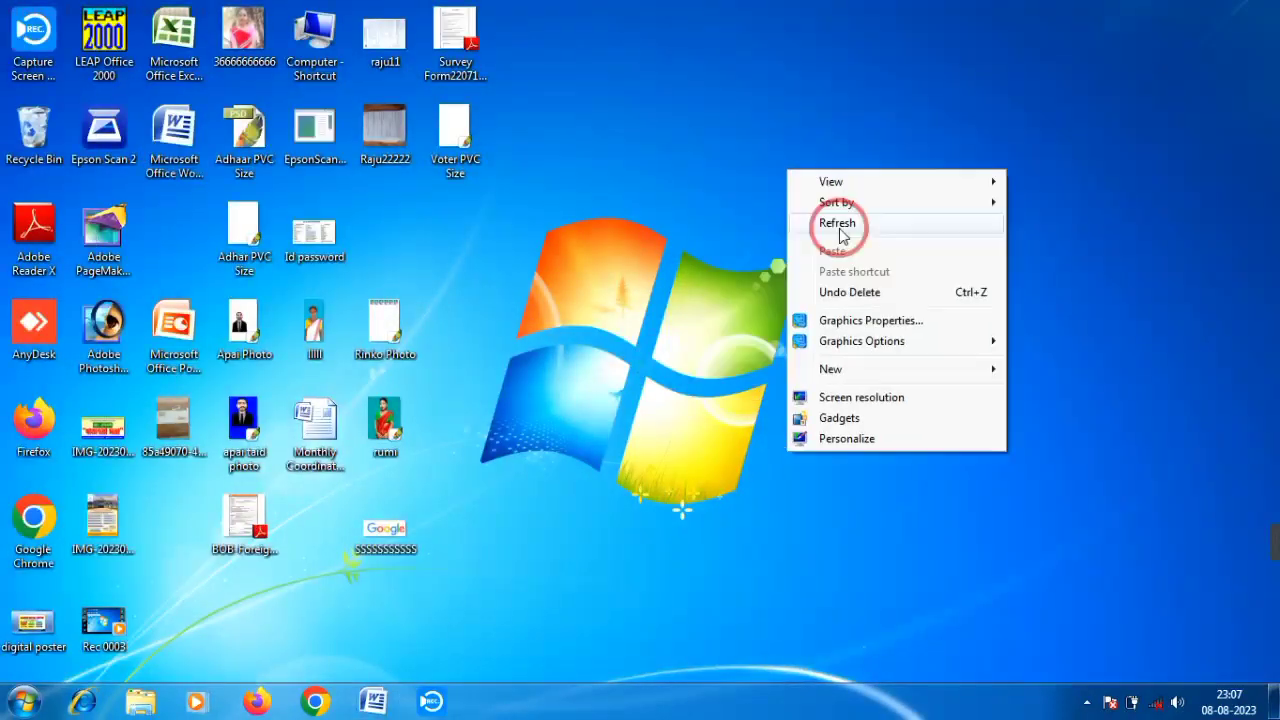
{"action": "left_click", "coordinate": [843, 223]}
- Refresh the desktop twice more and launch Microsoft Word
{"action": "right_click", "coordinate": [843, 223]}
{"action": "left_click", "coordinate": [860, 265]}
{"action": "right_click", "coordinate": [835, 86]}
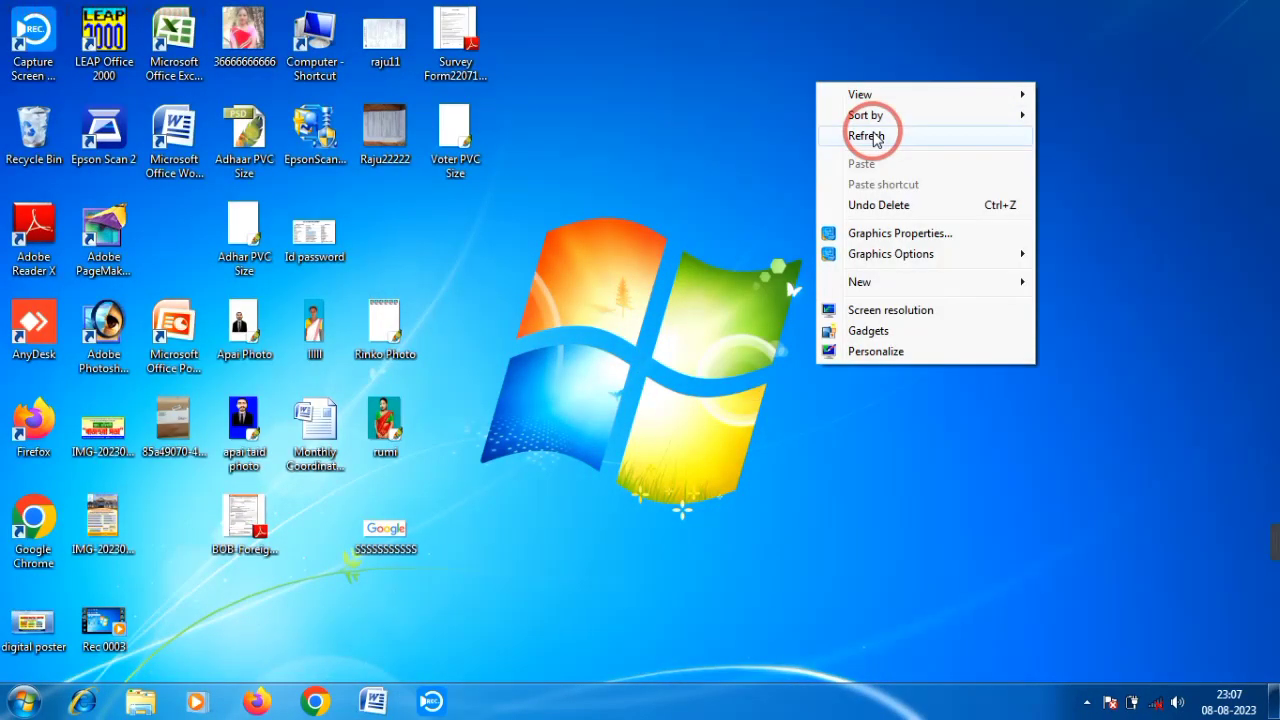
{"action": "left_click", "coordinate": [868, 131]}
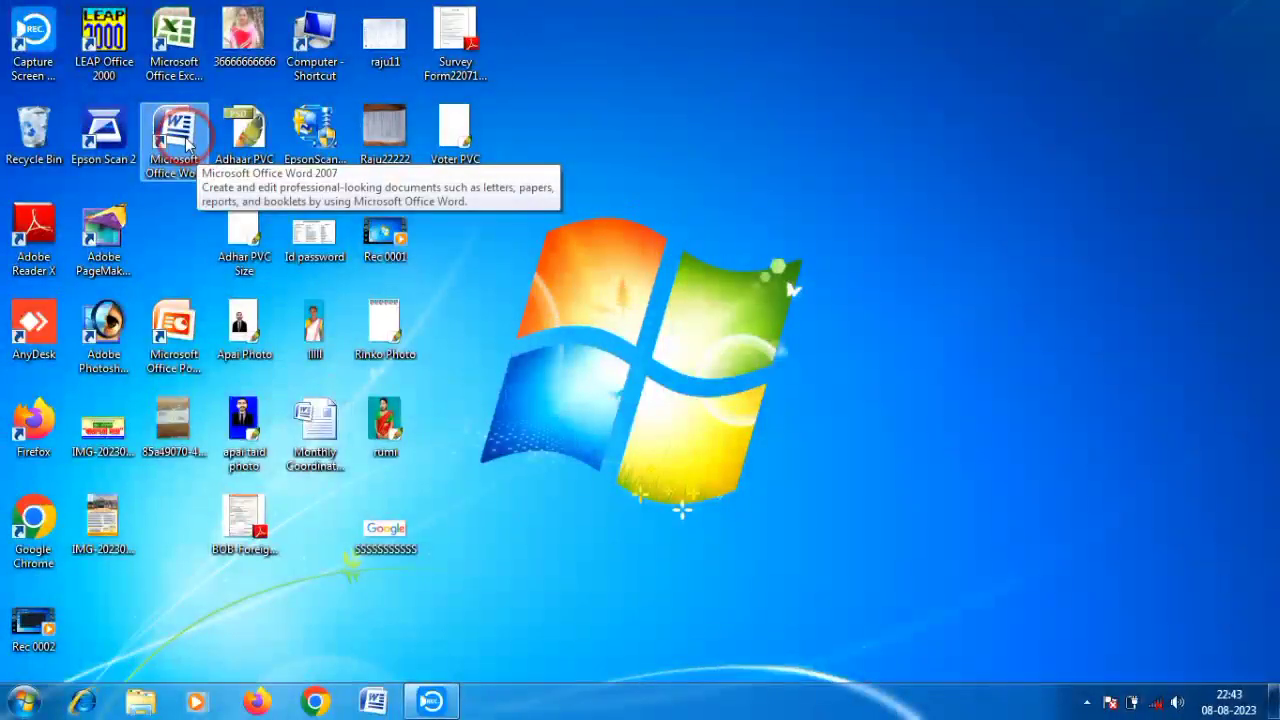
{"action": "double_click", "coordinate": [185, 143]}
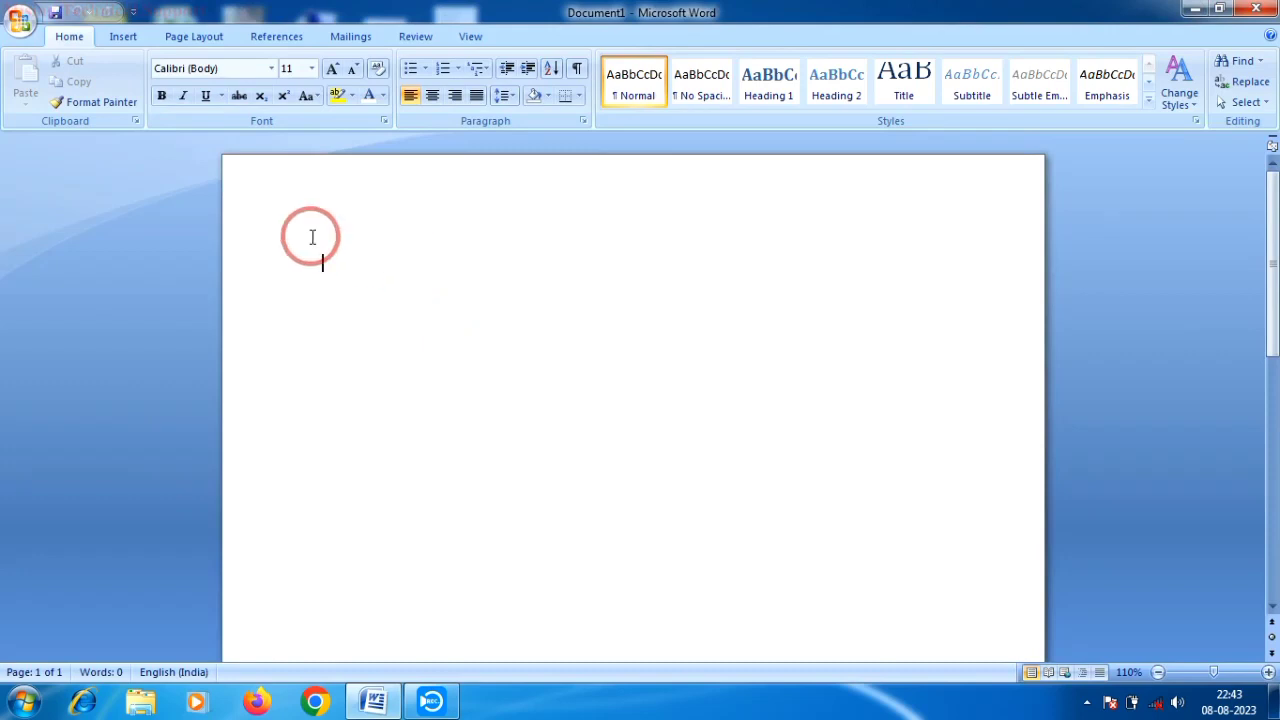
- Set the page to 5 x 8 in paper, landscape orientation, with Narrow margins
{"action": "left_click", "coordinate": [201, 40]}
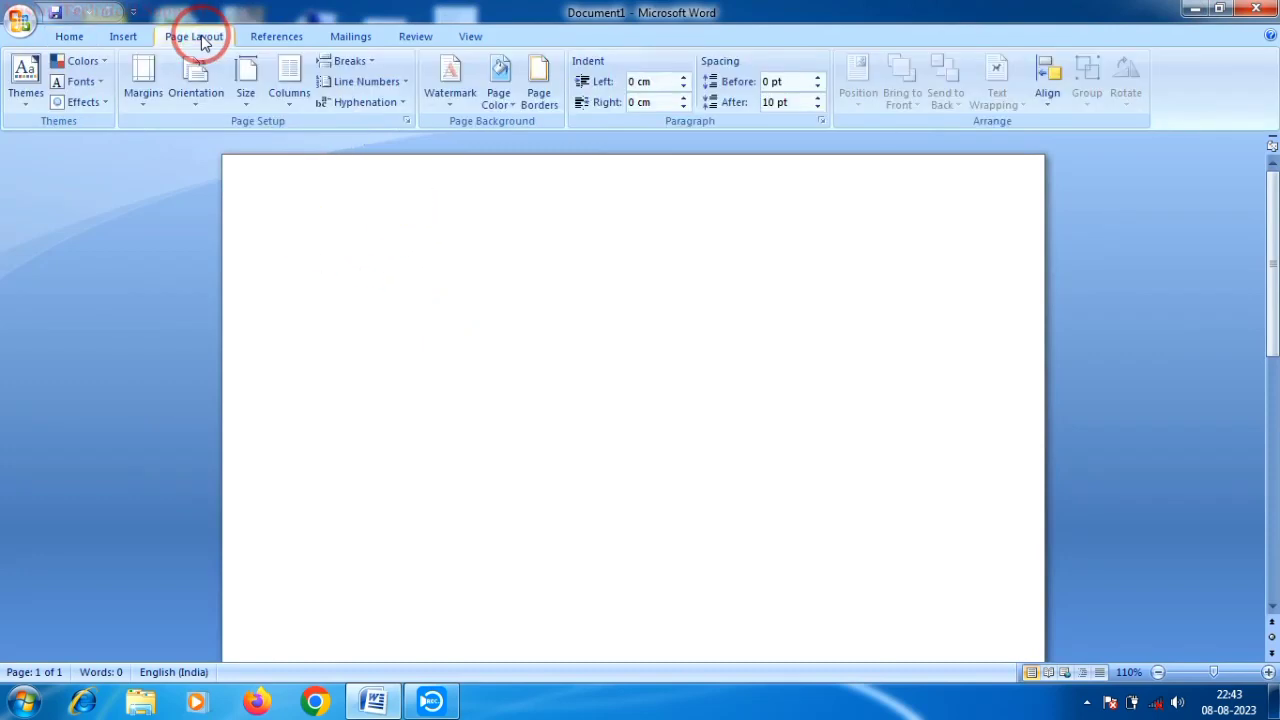
{"action": "left_click", "coordinate": [250, 97]}
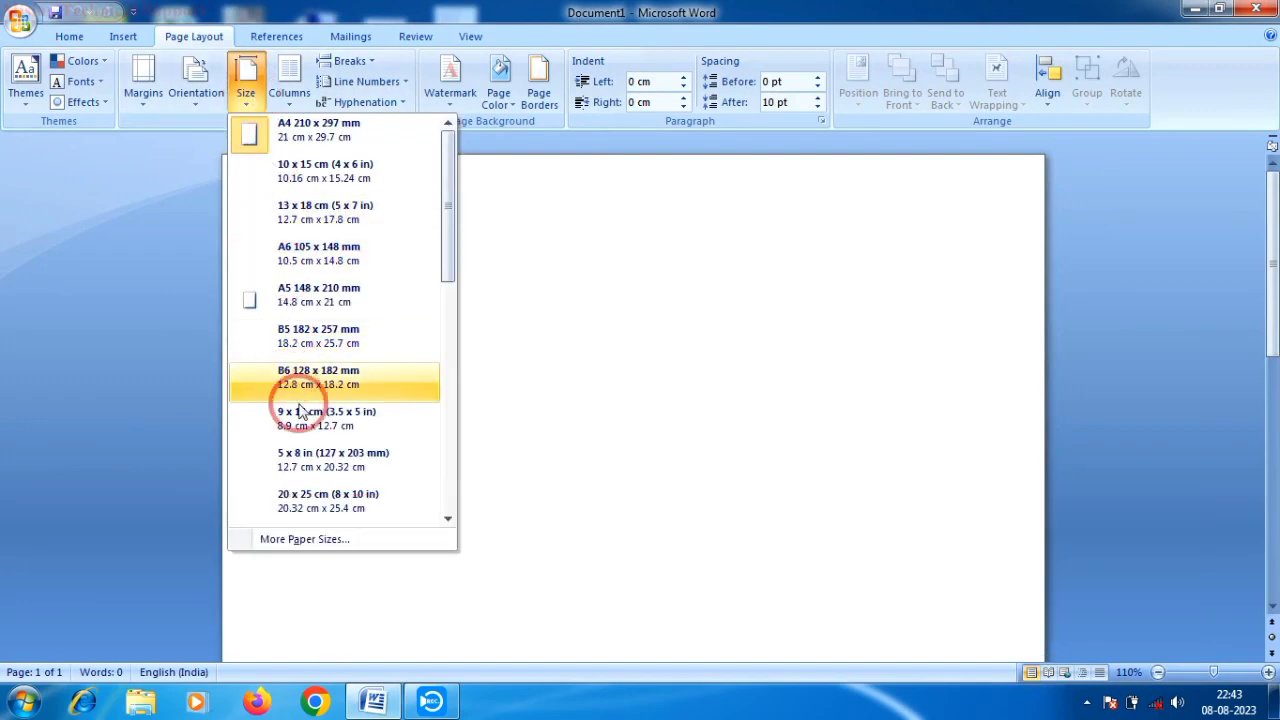
{"action": "left_click", "coordinate": [302, 460]}
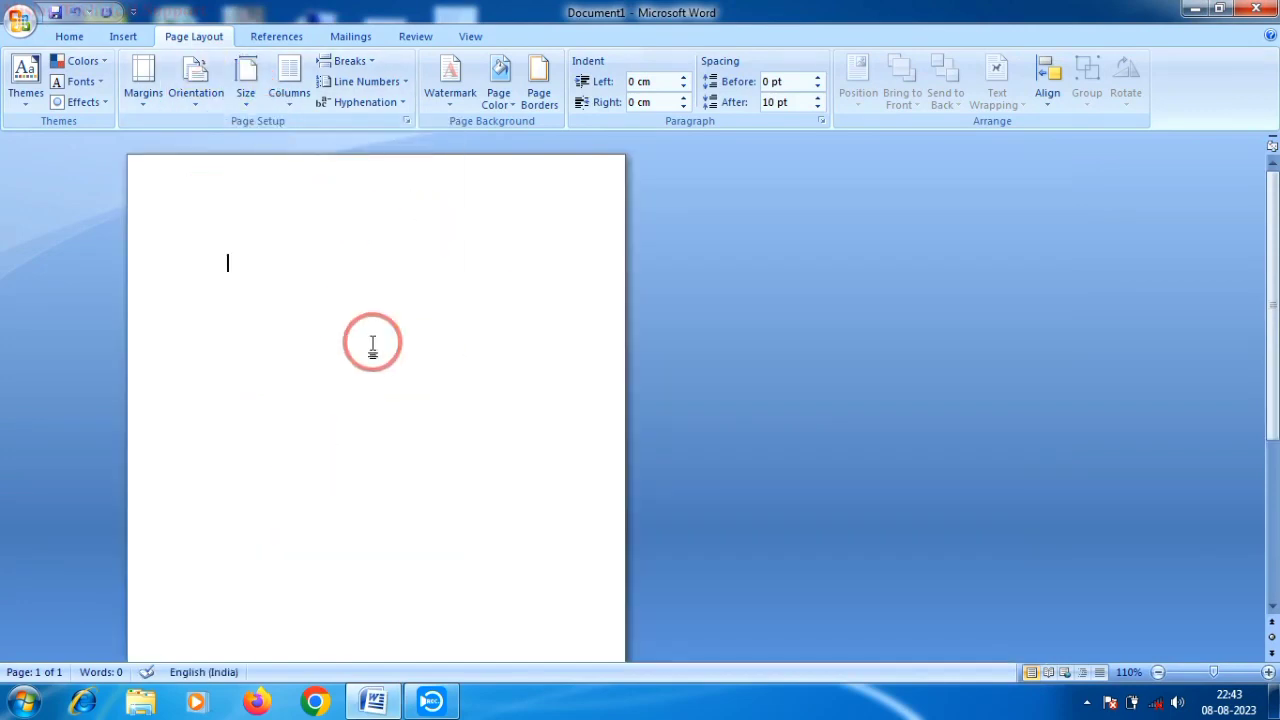
{"action": "left_click", "coordinate": [213, 97]}
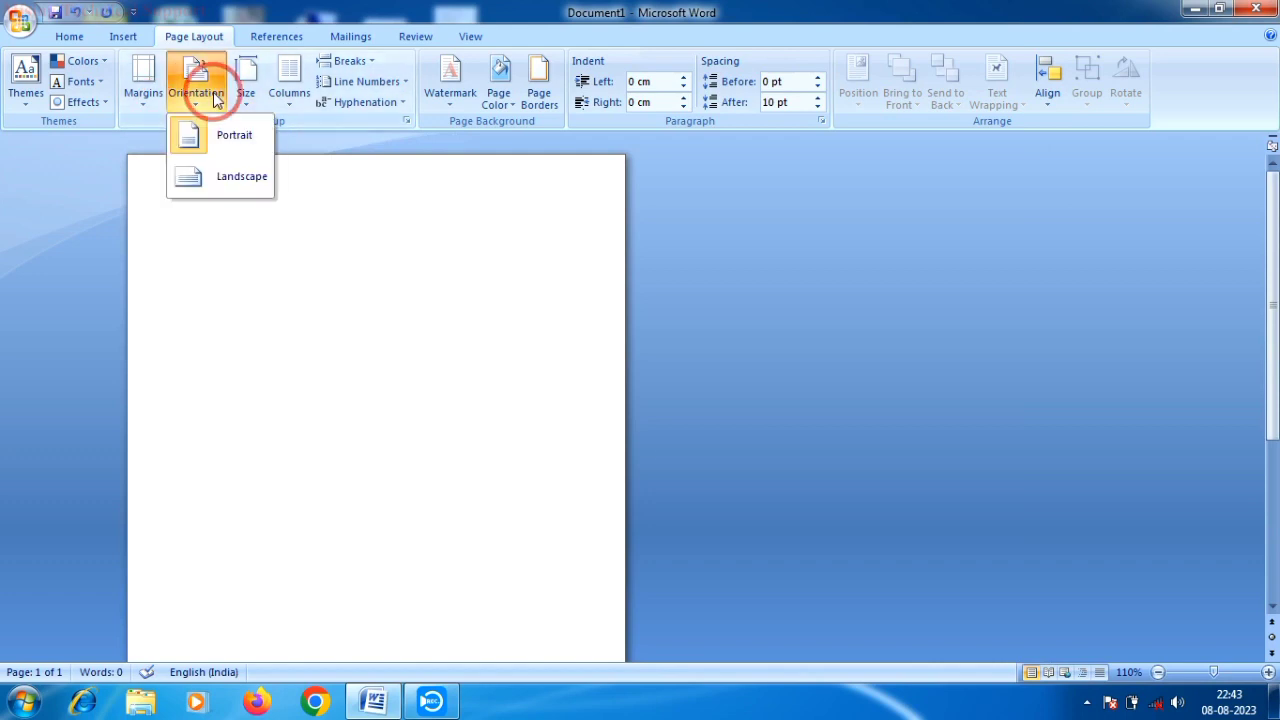
{"action": "left_click", "coordinate": [232, 177]}
{"action": "left_click", "coordinate": [145, 86]}
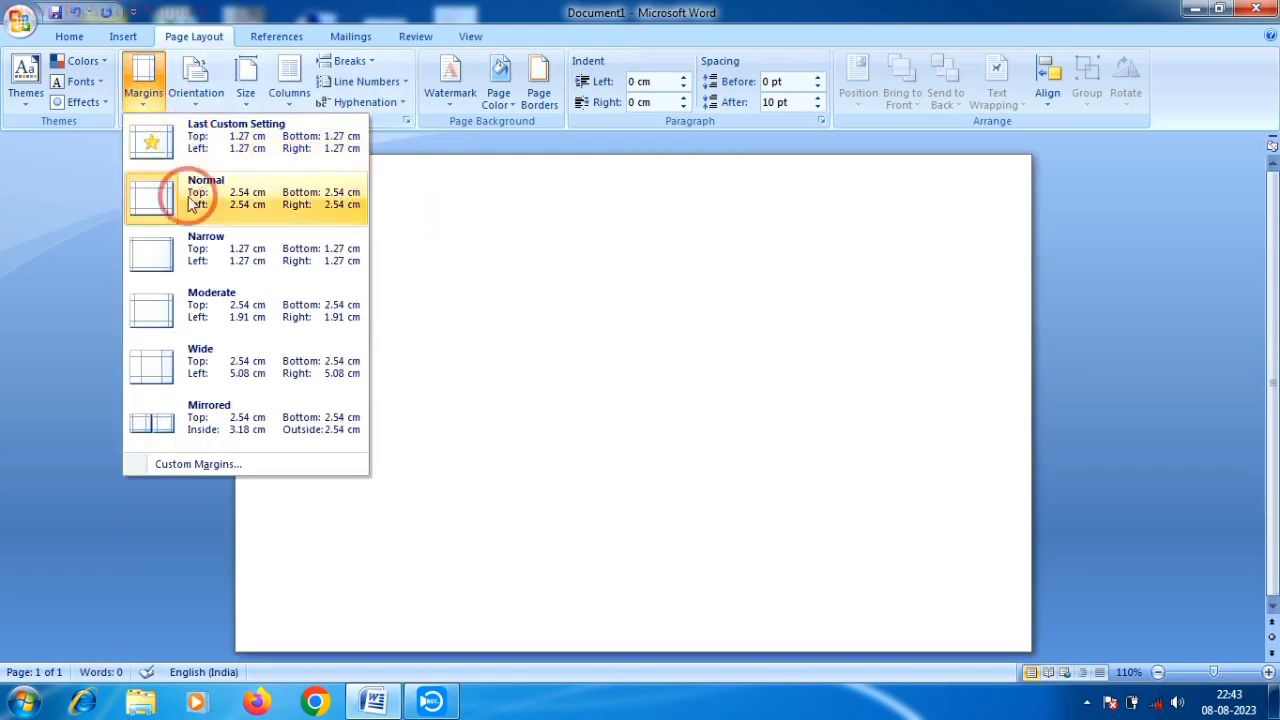
{"action": "left_click", "coordinate": [166, 262]}
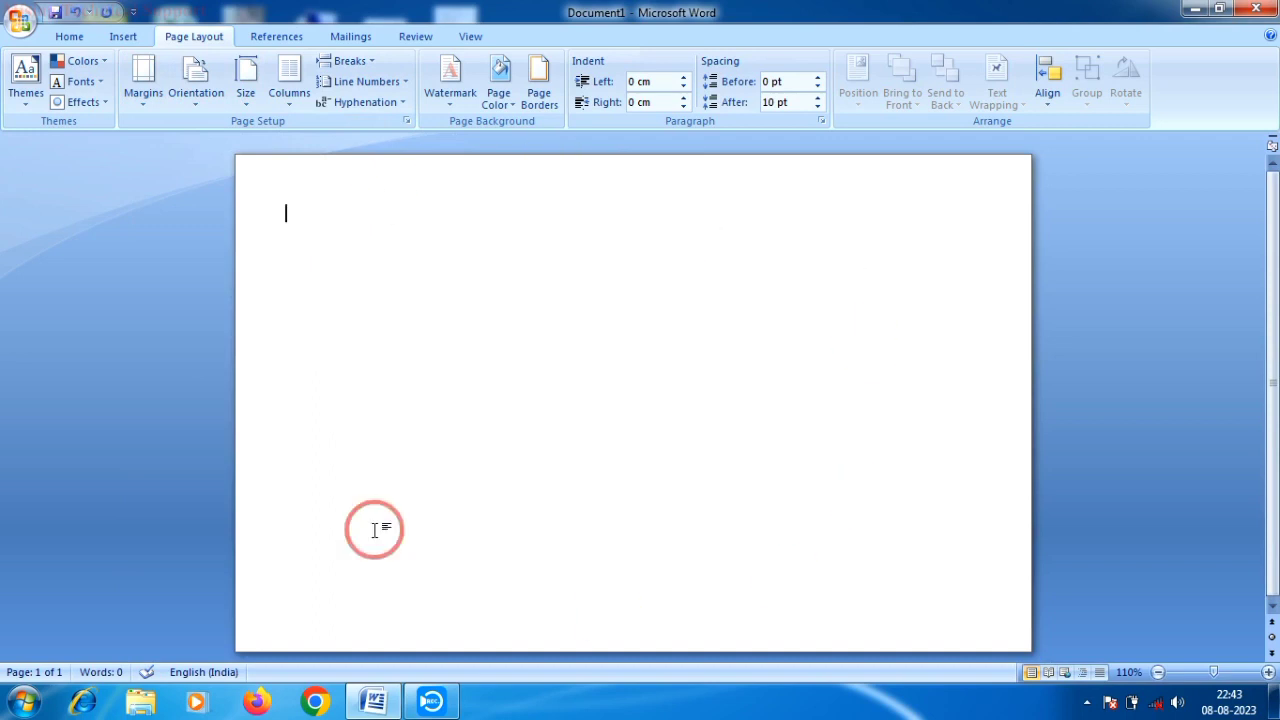
{"action": "left_click", "coordinate": [510, 100]}
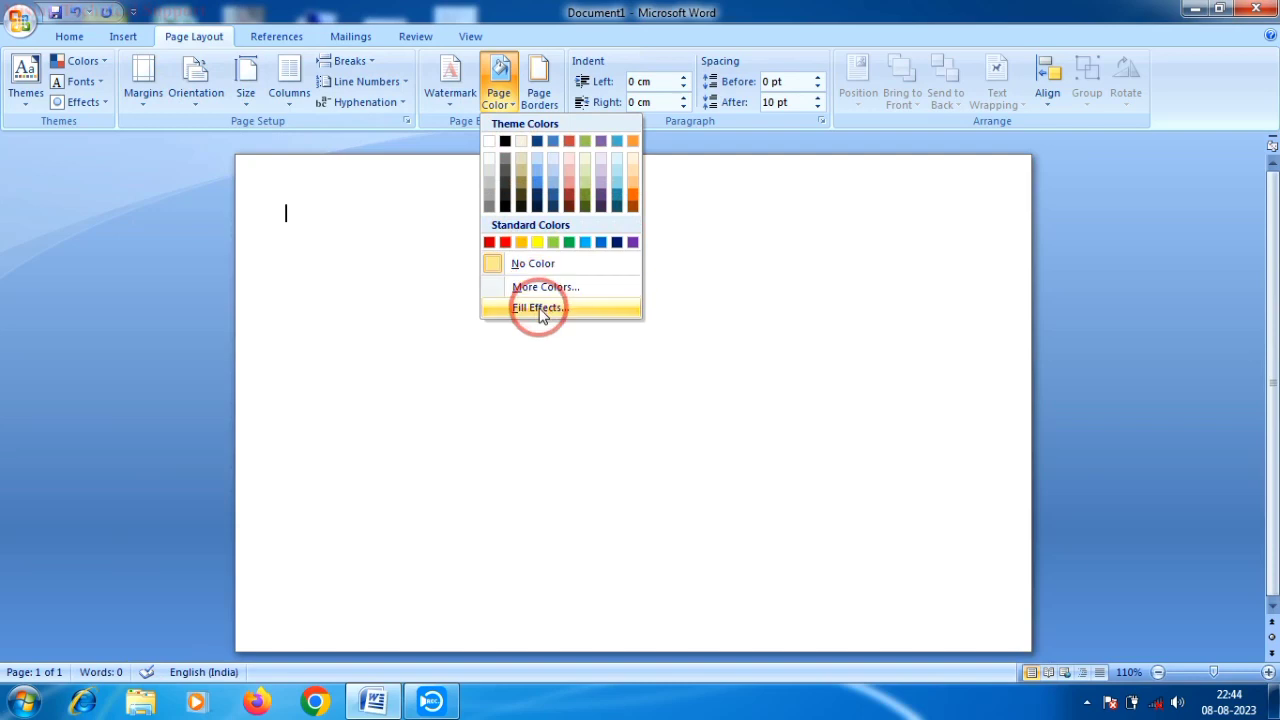
- Give the page a two-colour gradient background with yellow as the second colour
{"action": "left_click", "coordinate": [541, 310]}
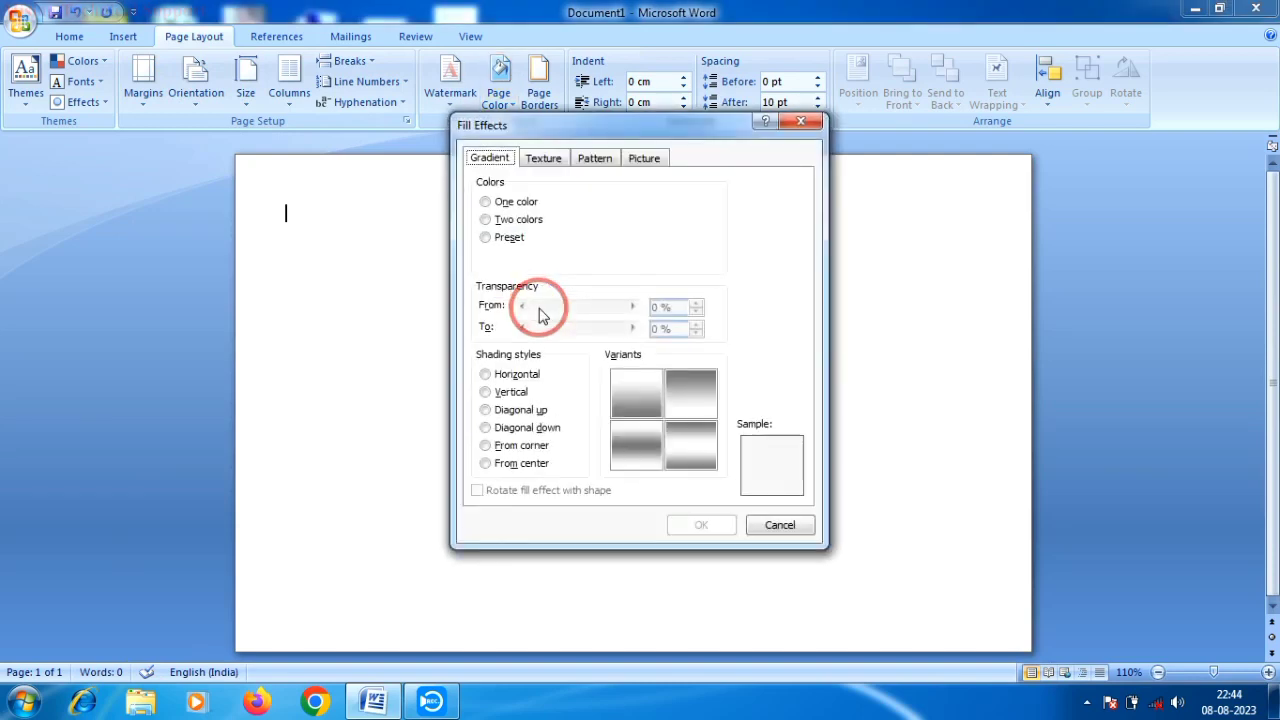
{"action": "left_click", "coordinate": [485, 220]}
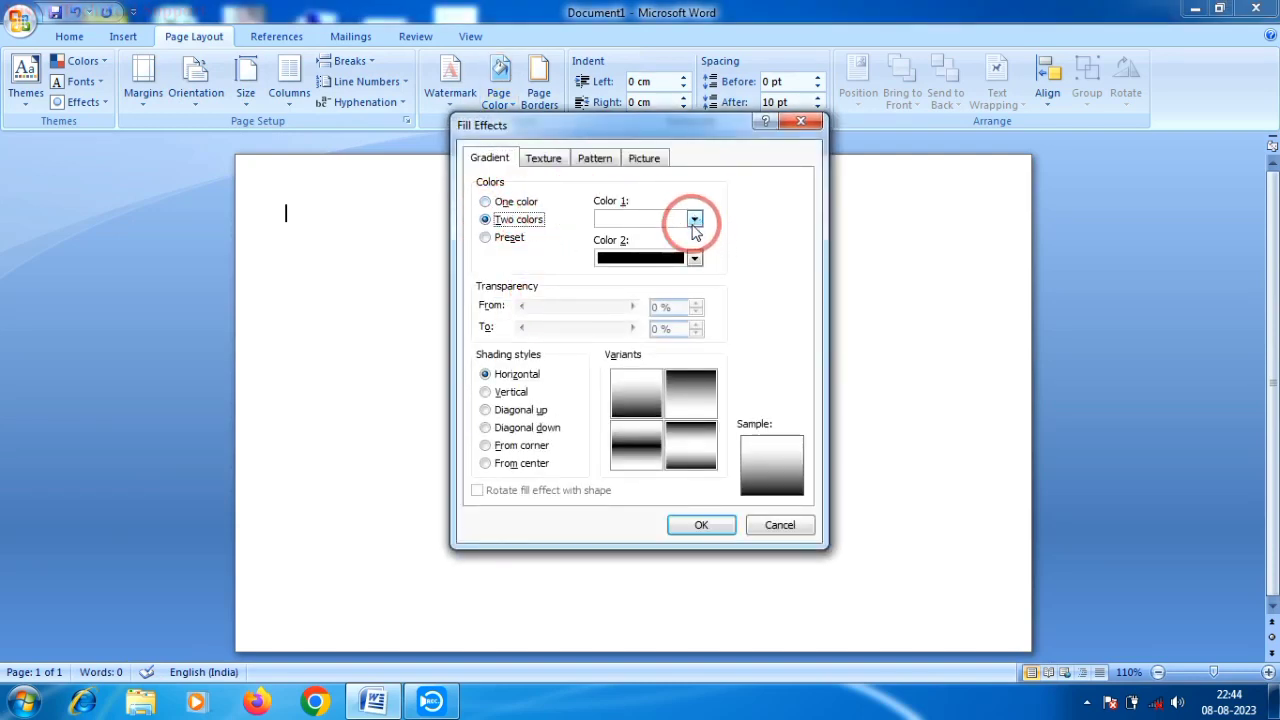
{"action": "left_click", "coordinate": [695, 259]}
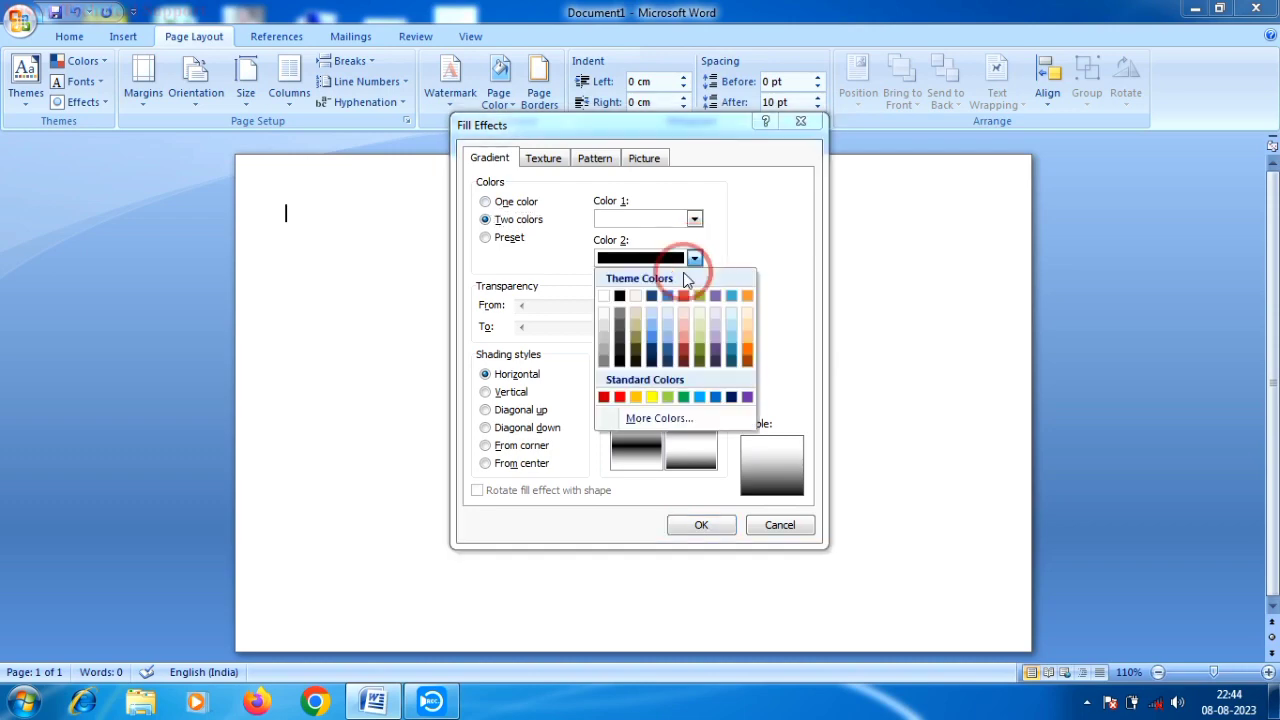
{"action": "left_click", "coordinate": [652, 400]}
{"action": "left_click", "coordinate": [642, 404]}
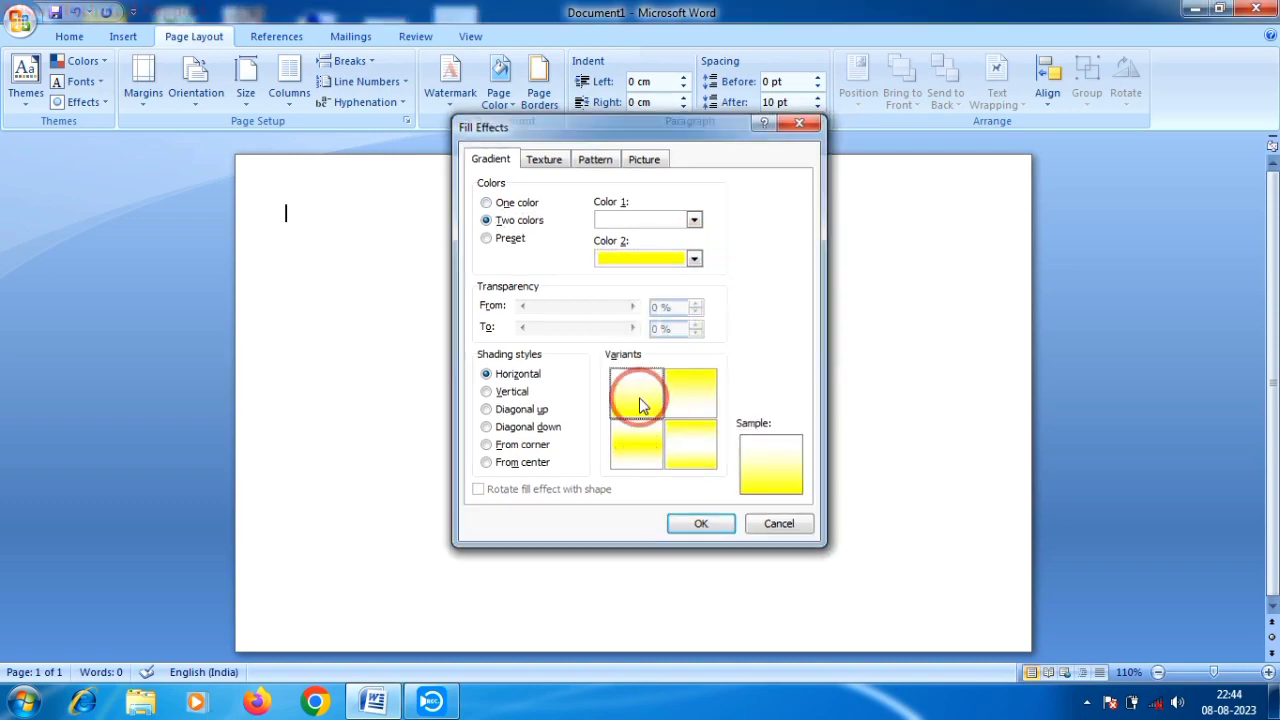
{"action": "left_click", "coordinate": [642, 404]}
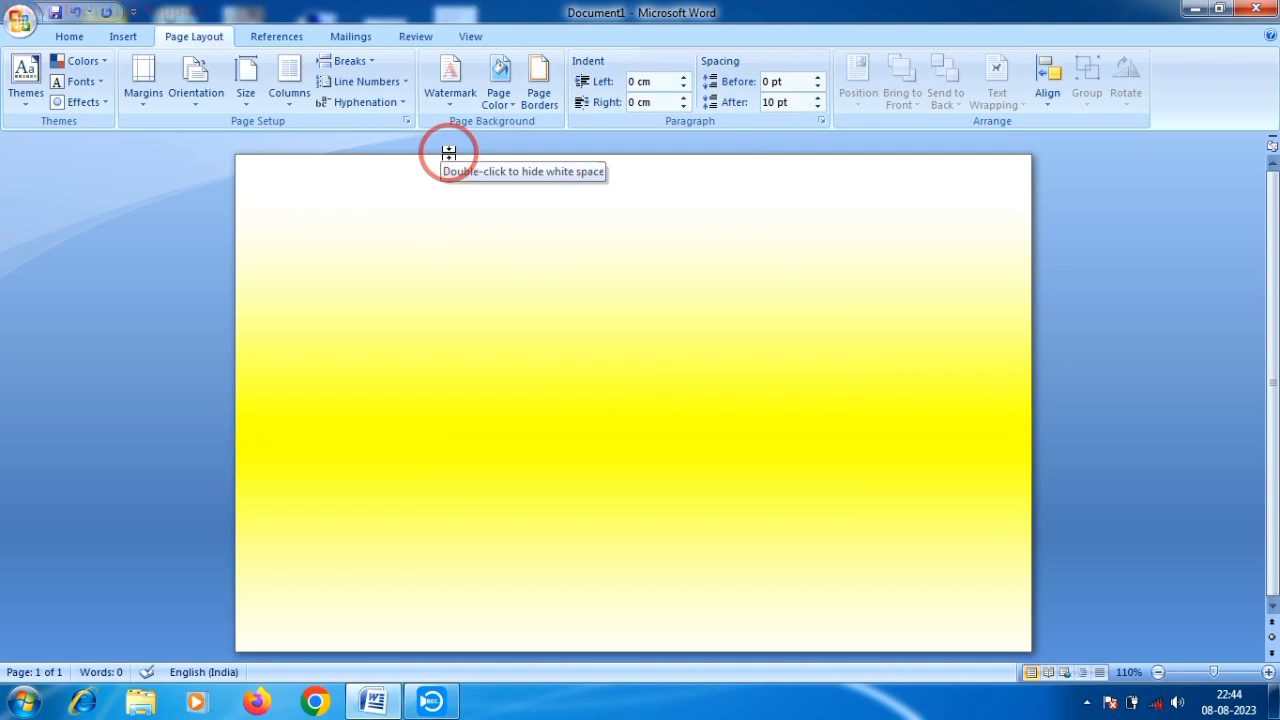
- Change the gradient shading style to Diagonal down and apply it to the page
{"action": "left_click", "coordinate": [498, 95]}
{"action": "left_click", "coordinate": [533, 308]}
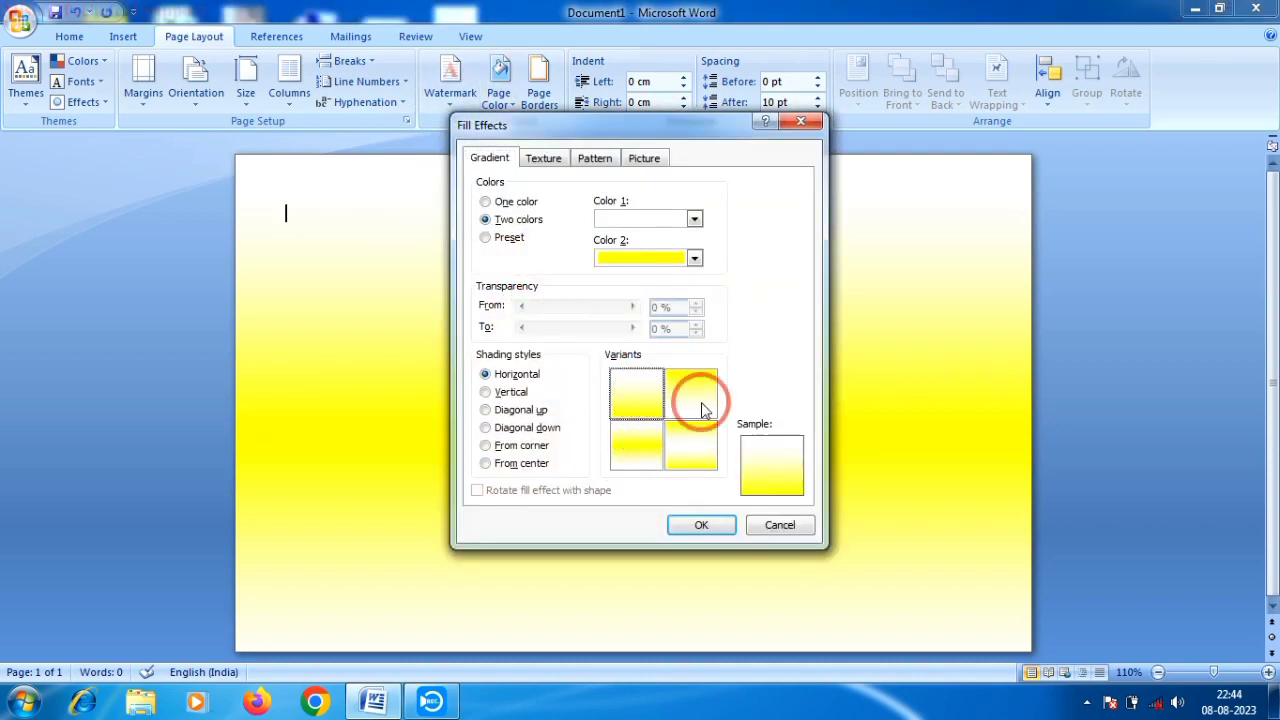
{"action": "left_click", "coordinate": [494, 413]}
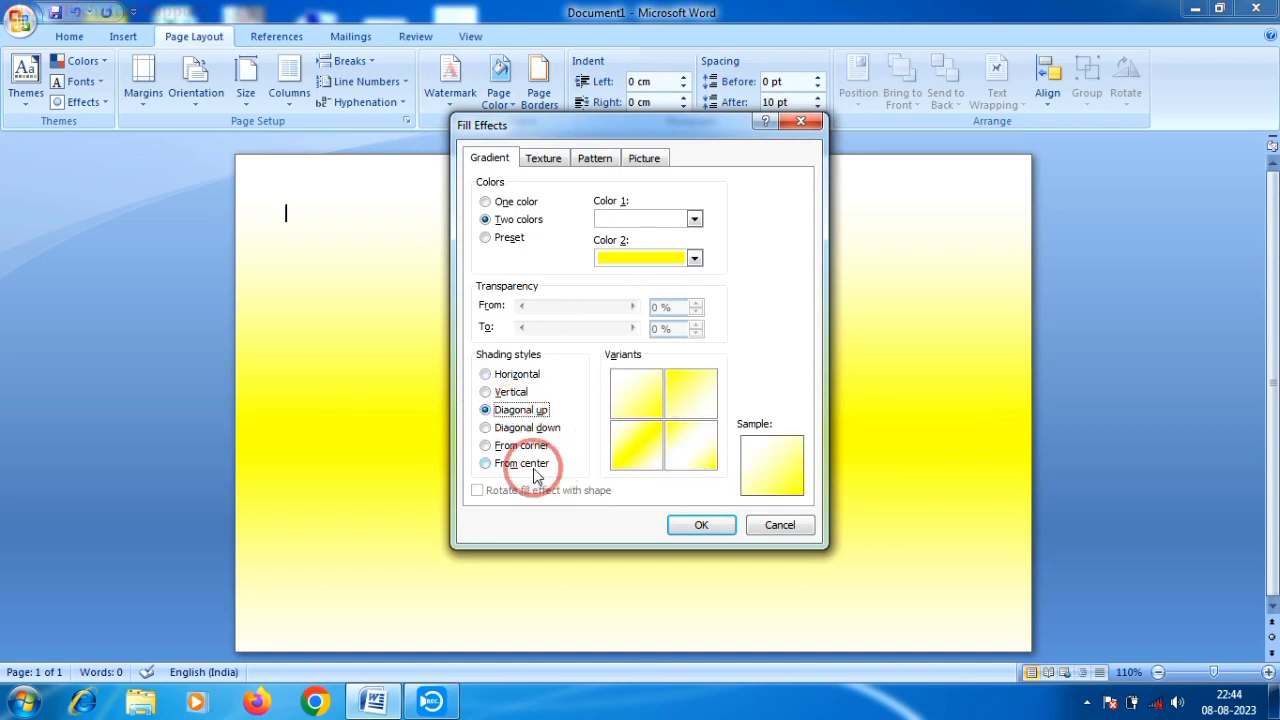
{"action": "left_click", "coordinate": [485, 446]}
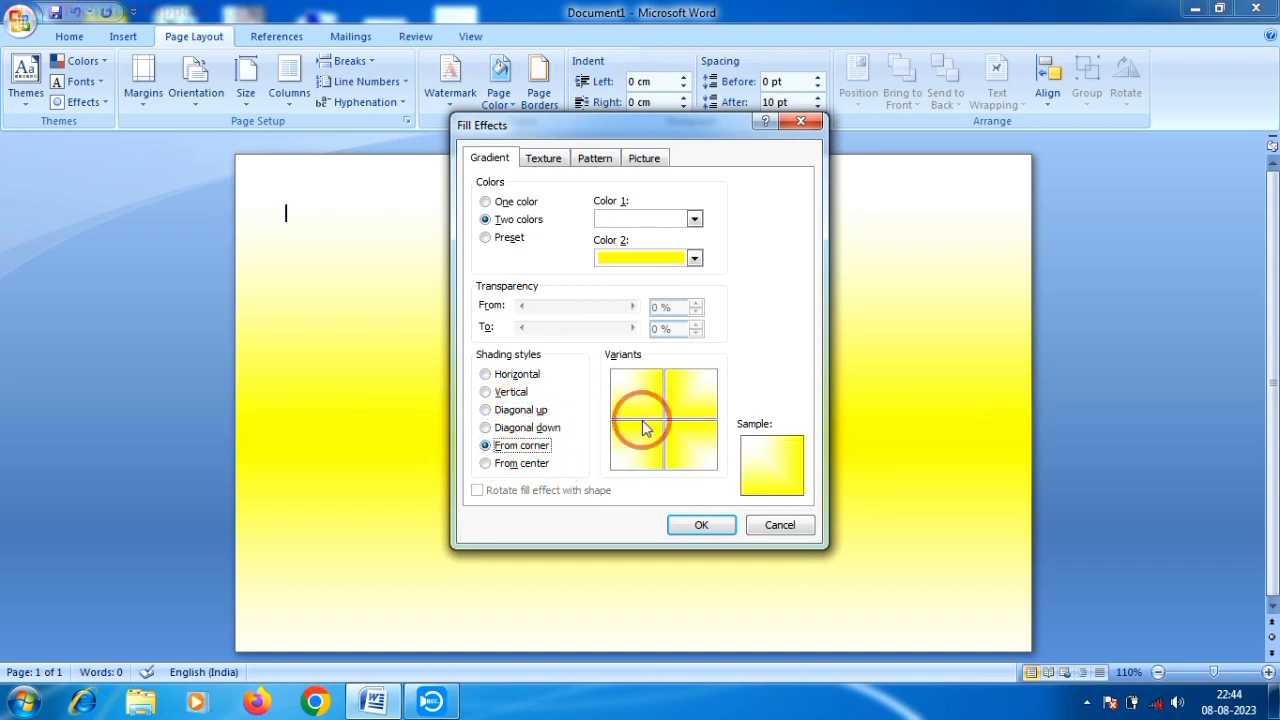
{"action": "left_click", "coordinate": [485, 463]}
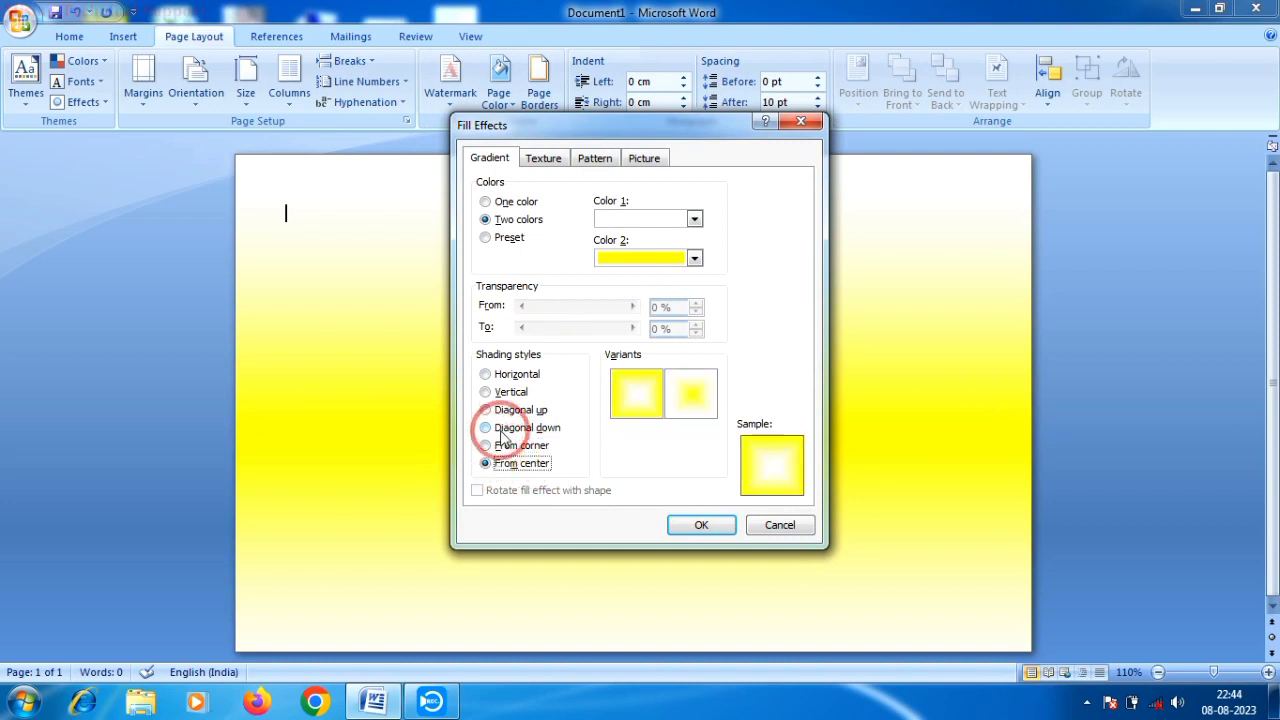
{"action": "left_click", "coordinate": [487, 428]}
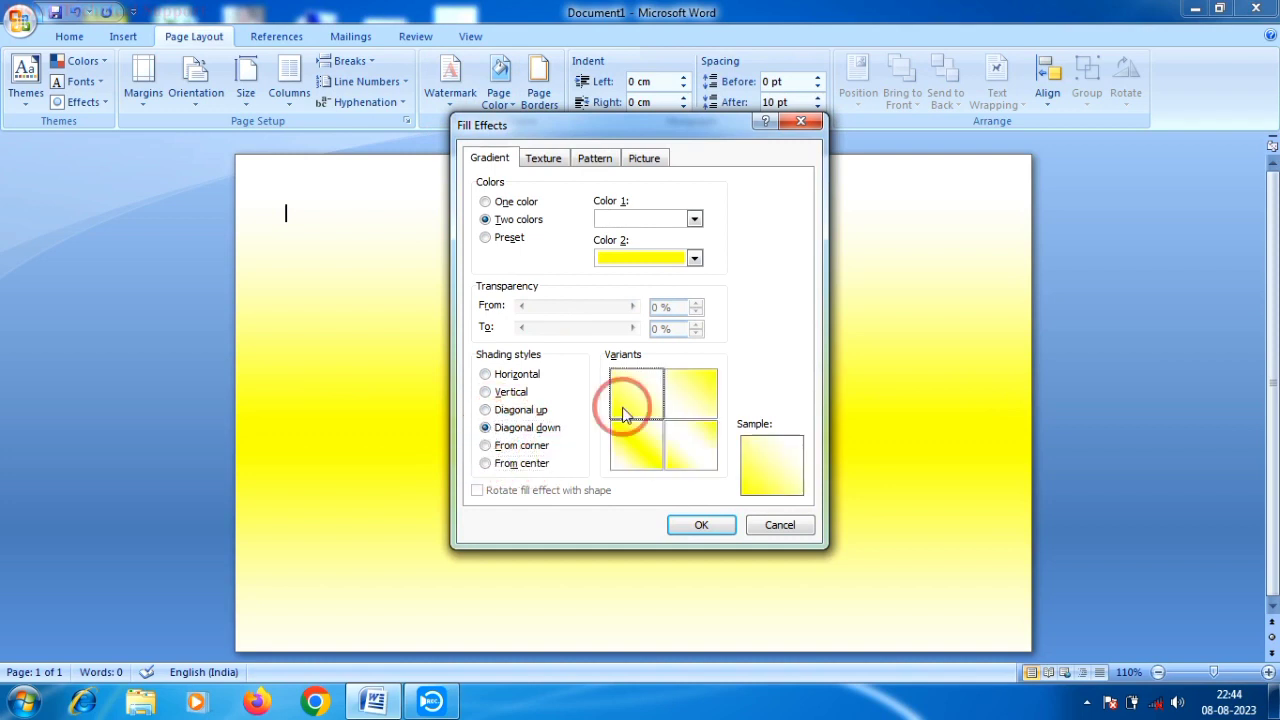
{"action": "left_click", "coordinate": [699, 523]}
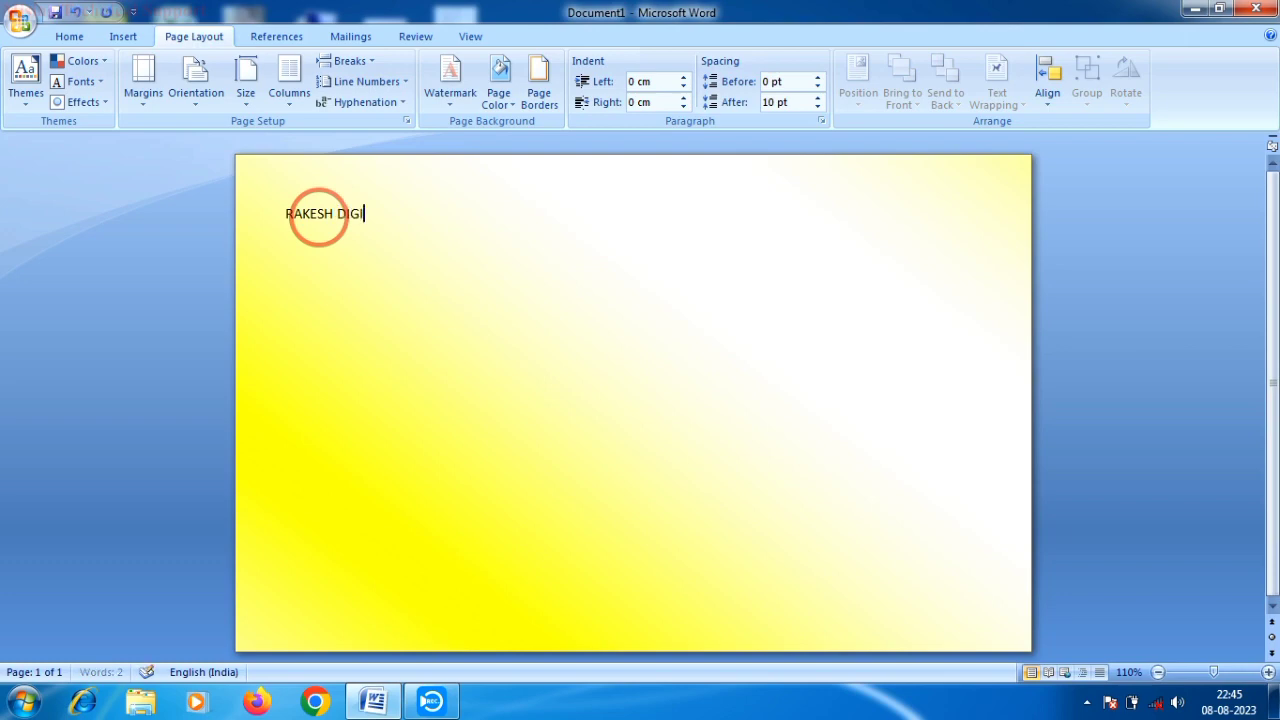
- Type the title RAKESH DIGITAL CENTER and select the whole line
{"action": "type", "text": "l"}
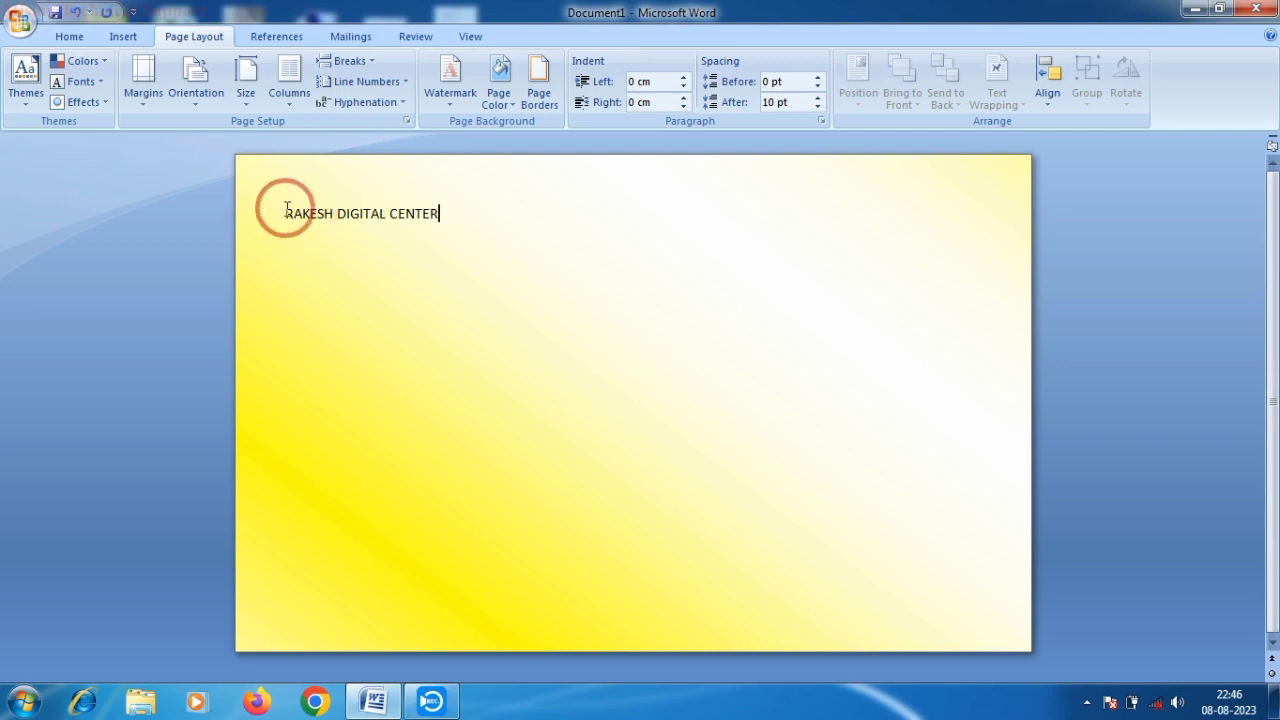
{"action": "left_click_drag", "start_coordinate": [284, 213], "coordinate": [440, 213]}
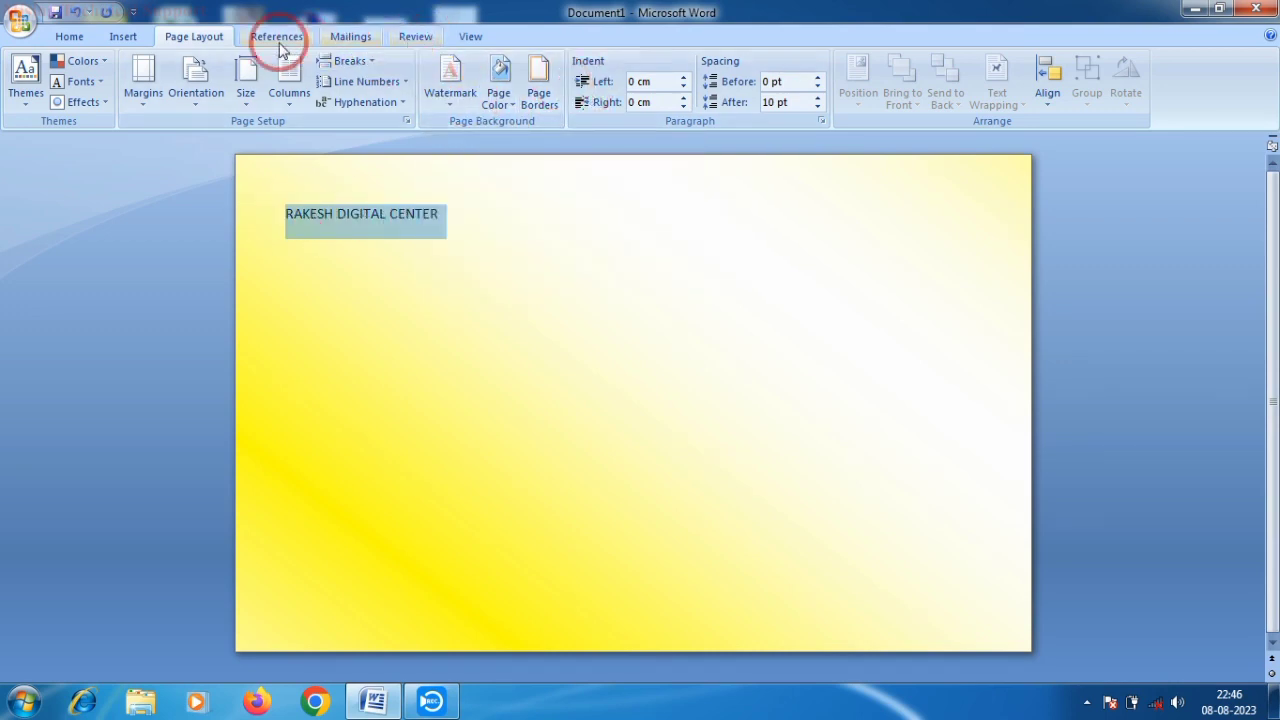
- Convert the title into WordArt using the first style
{"action": "left_click", "coordinate": [123, 36]}
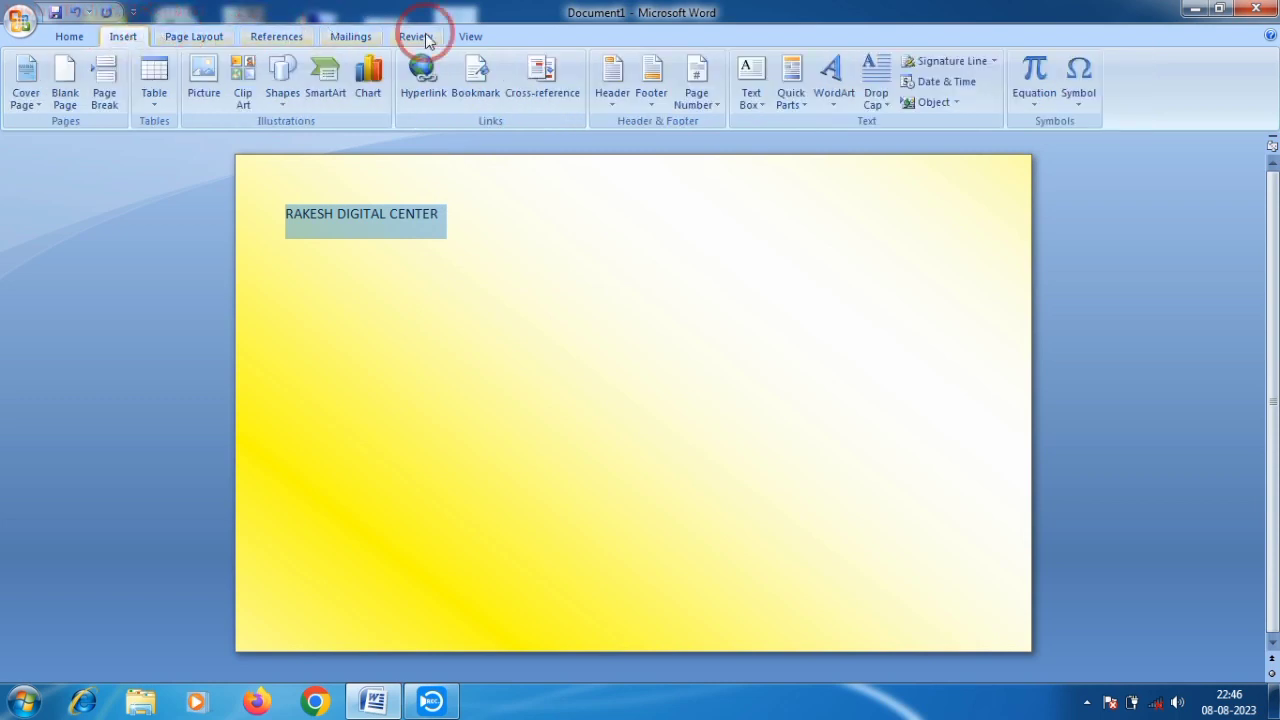
{"action": "left_click", "coordinate": [838, 110]}
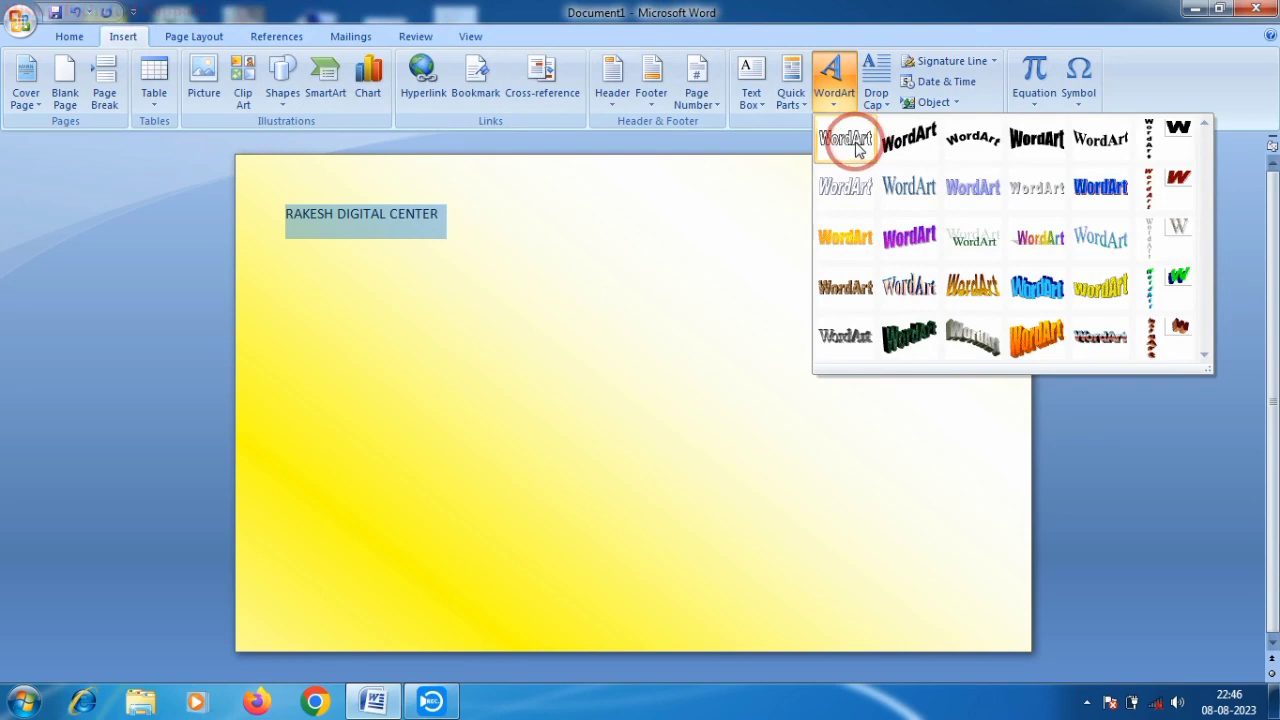
{"action": "left_click", "coordinate": [845, 137]}
{"action": "left_click", "coordinate": [755, 501]}
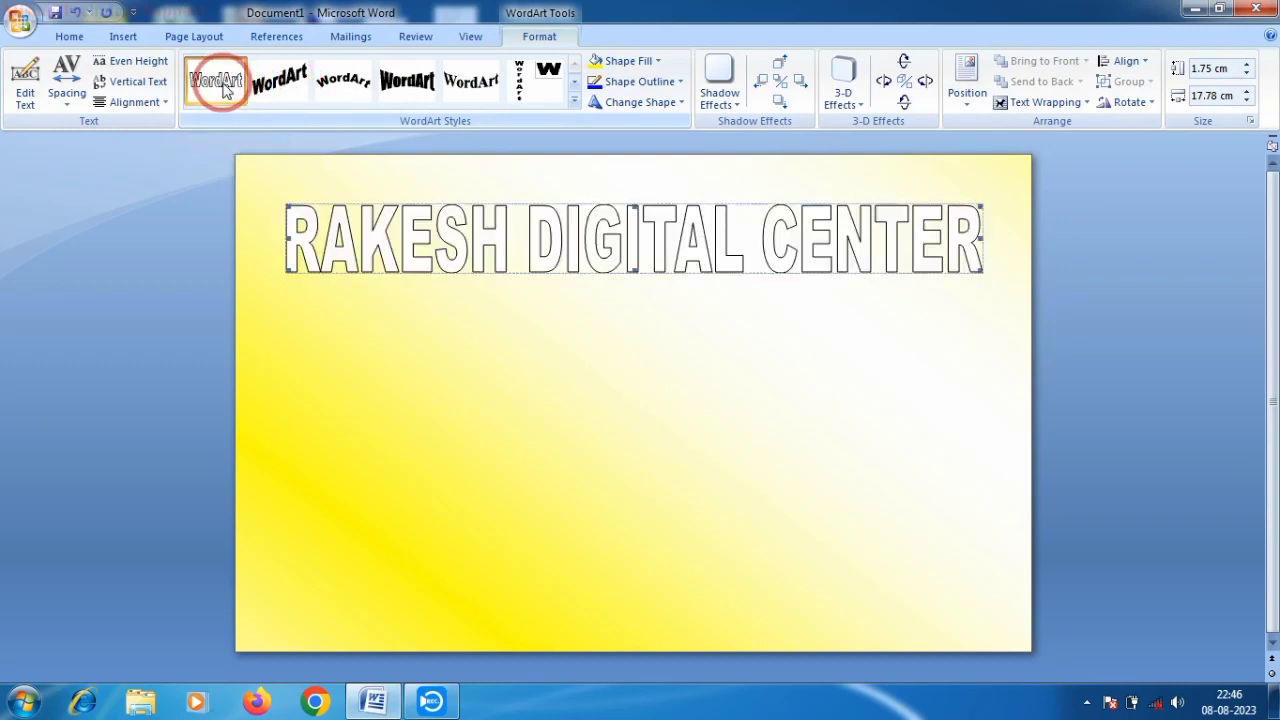
- Fill the WordArt title red and give it a 2¼ pt outline
{"action": "left_click", "coordinate": [627, 66]}
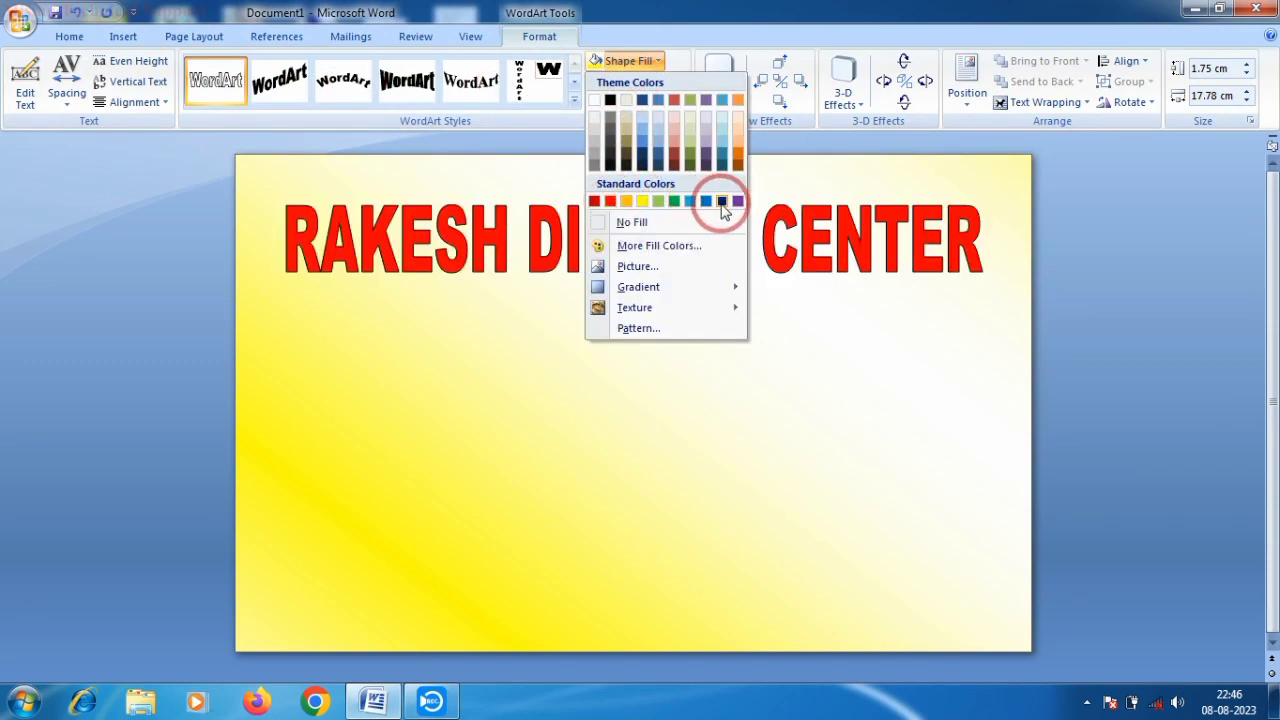
{"action": "left_click", "coordinate": [610, 201]}
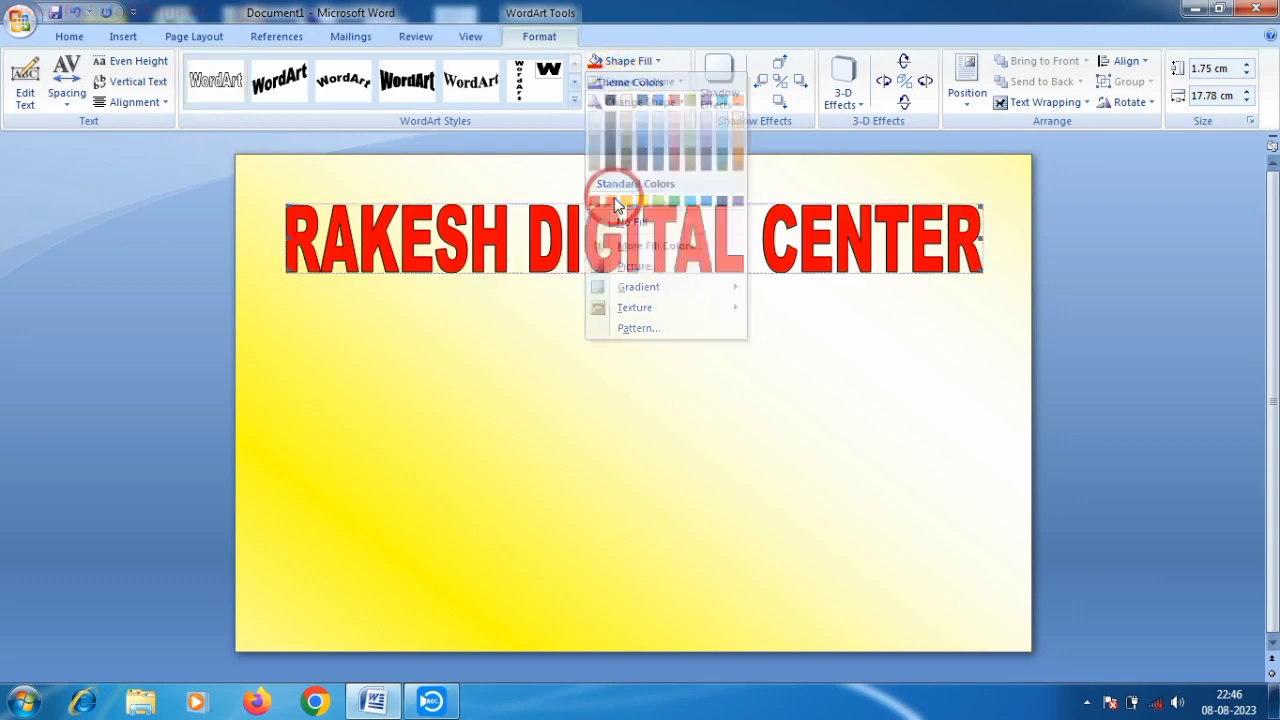
{"action": "left_click", "coordinate": [628, 81]}
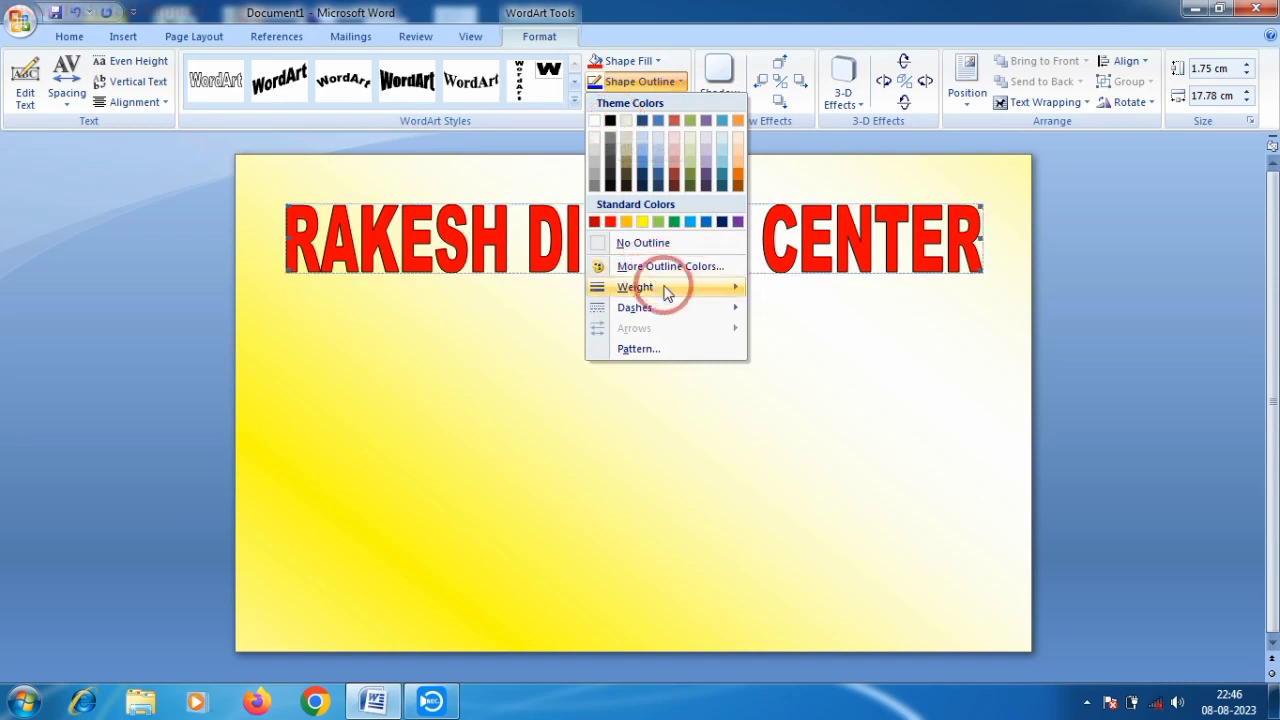
{"action": "mouse_move", "coordinate": [735, 285]}
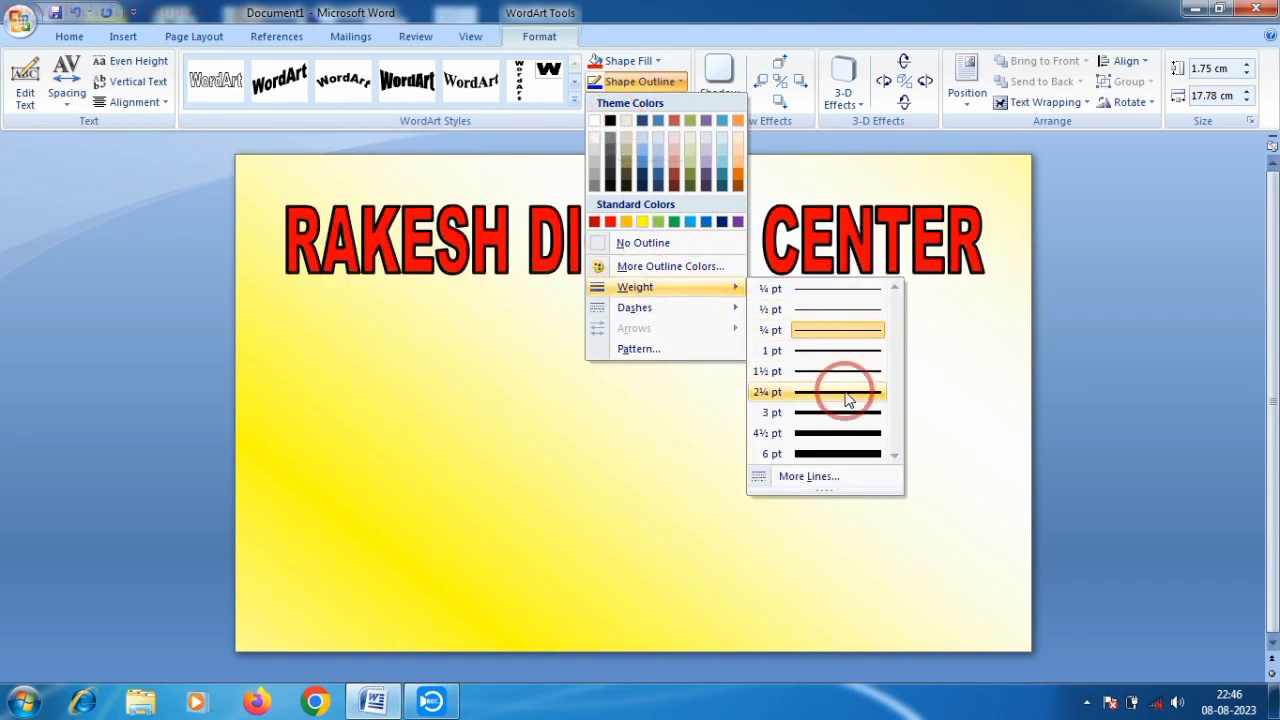
{"action": "left_click", "coordinate": [836, 393]}
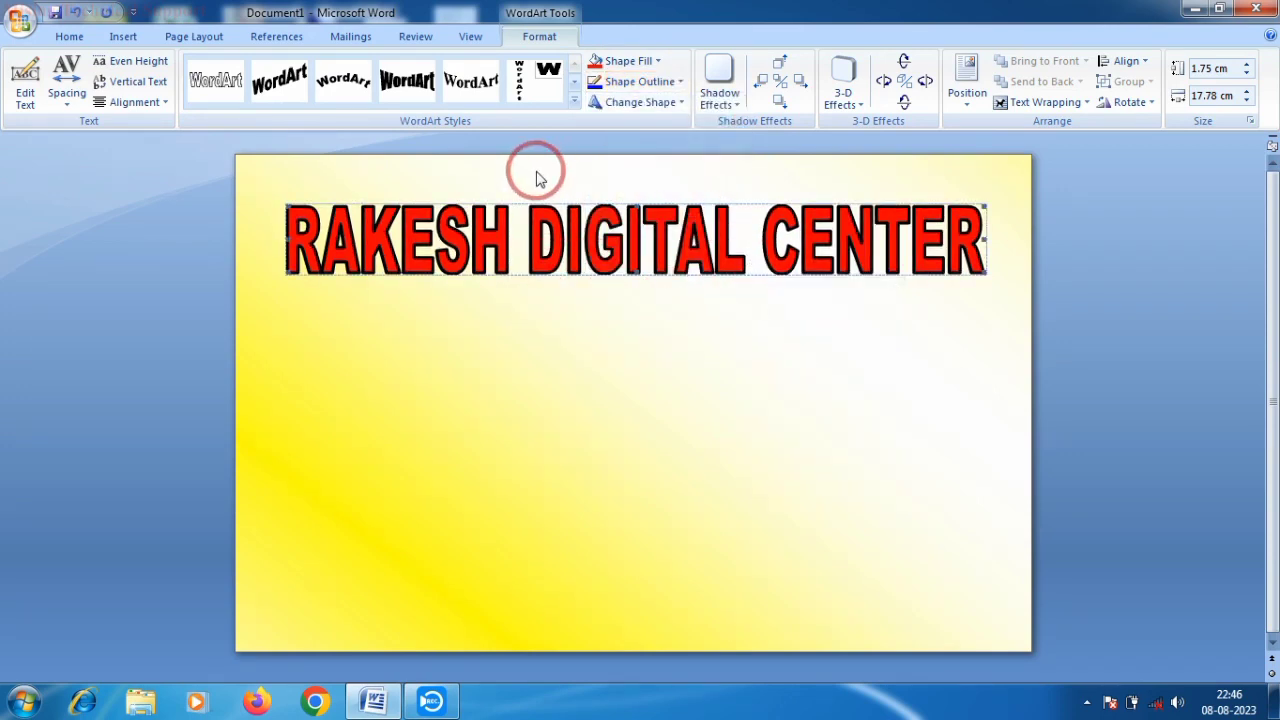
{"action": "left_click", "coordinate": [993, 250]}
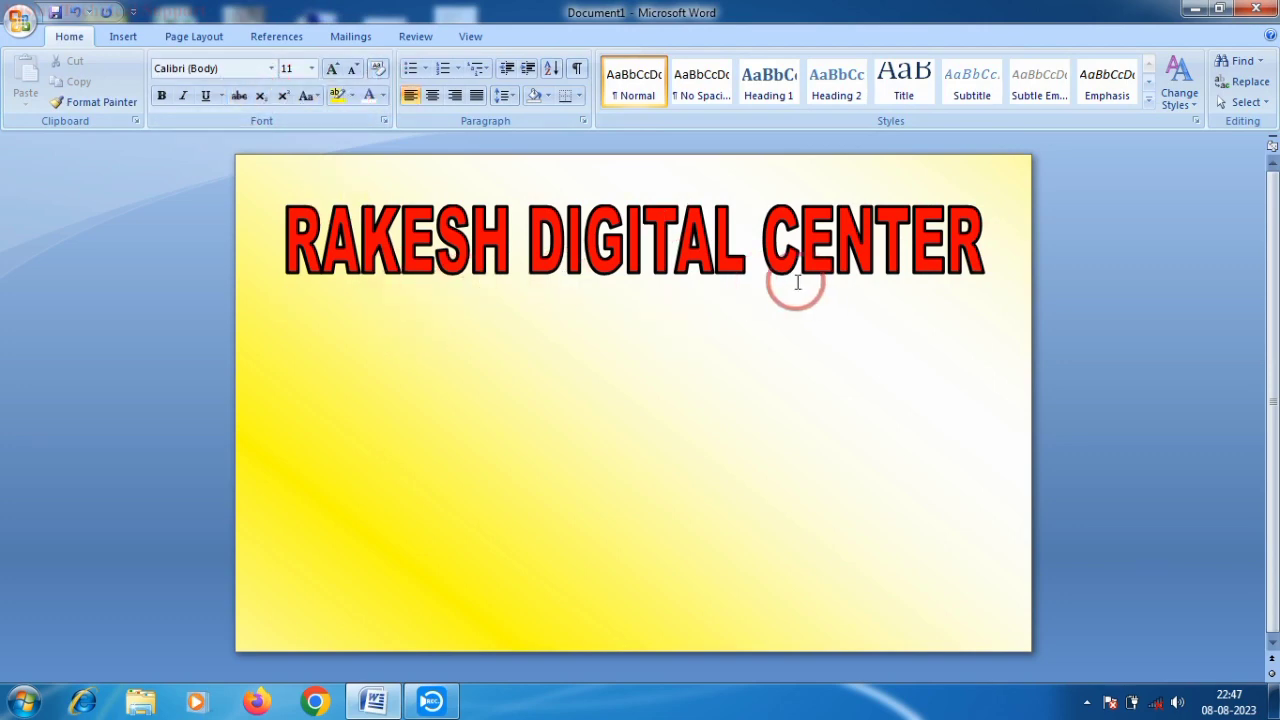
- Draw a long rectangle below the title and give it an orange filled shape style
{"action": "left_click", "coordinate": [123, 36]}
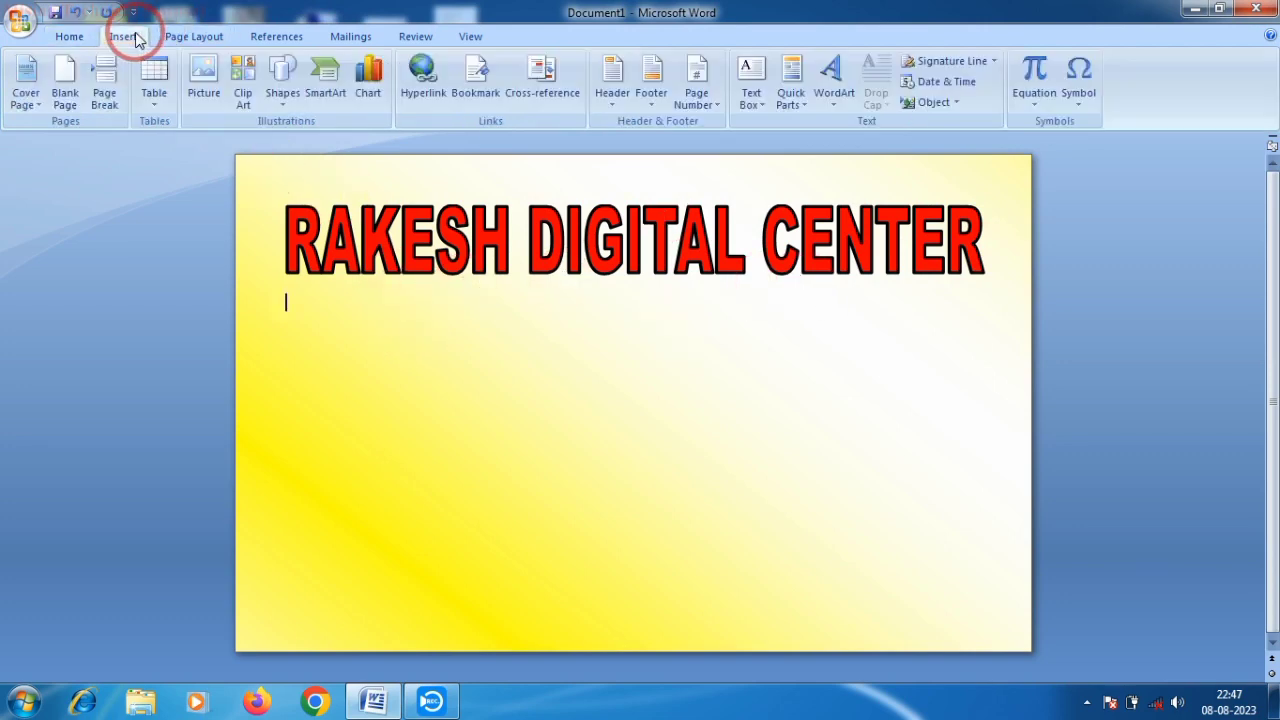
{"action": "left_click", "coordinate": [283, 78]}
{"action": "left_click", "coordinate": [323, 150]}
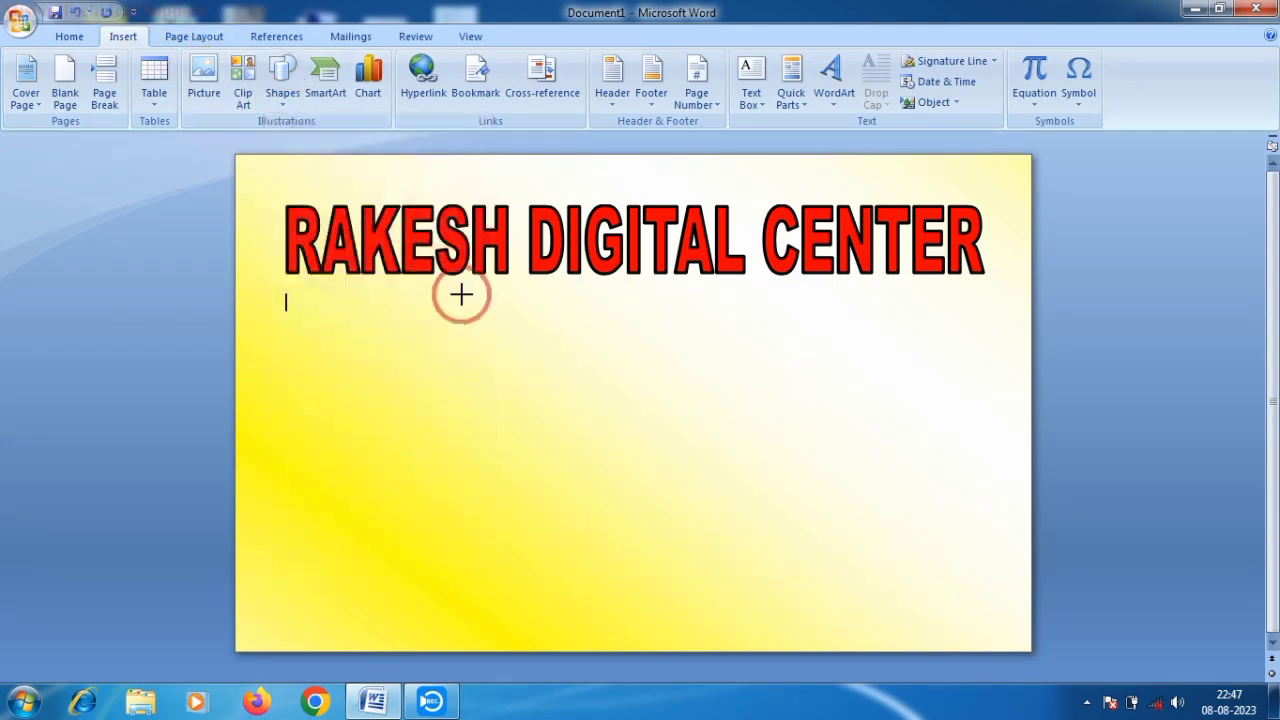
{"action": "left_click_drag", "start_coordinate": [415, 294], "coordinate": [801, 328]}
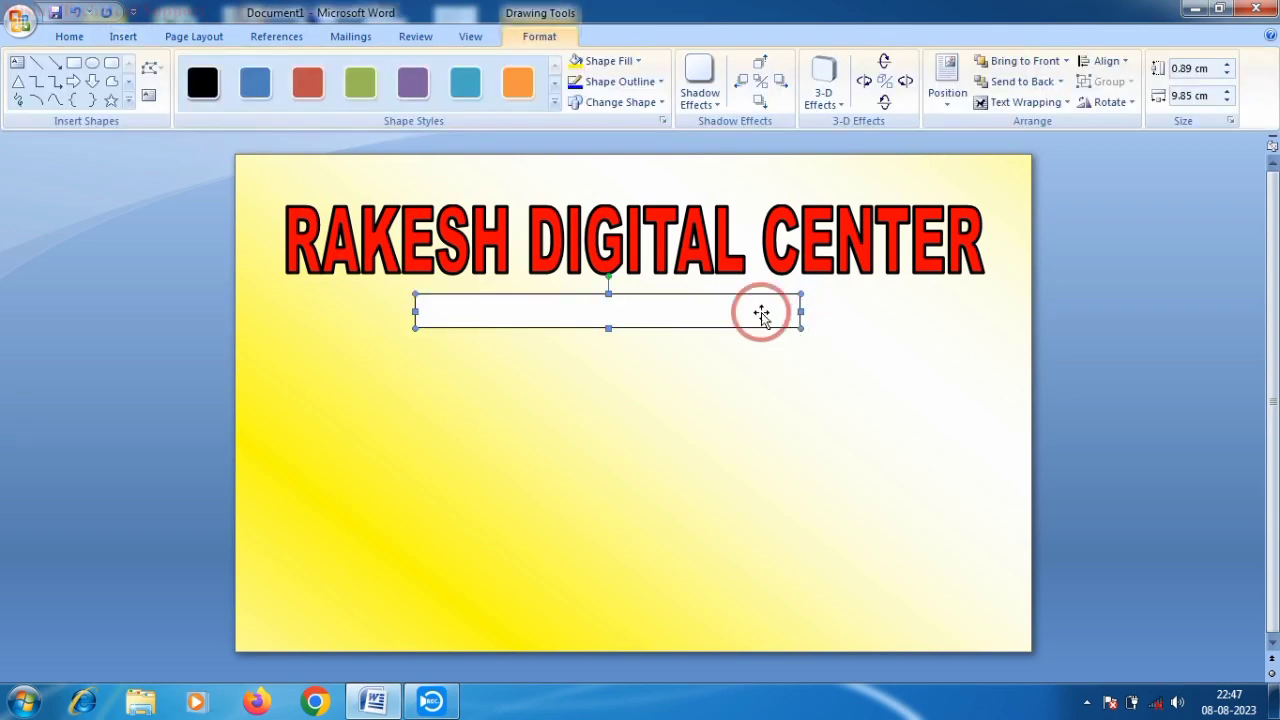
{"action": "left_click", "coordinate": [201, 90]}
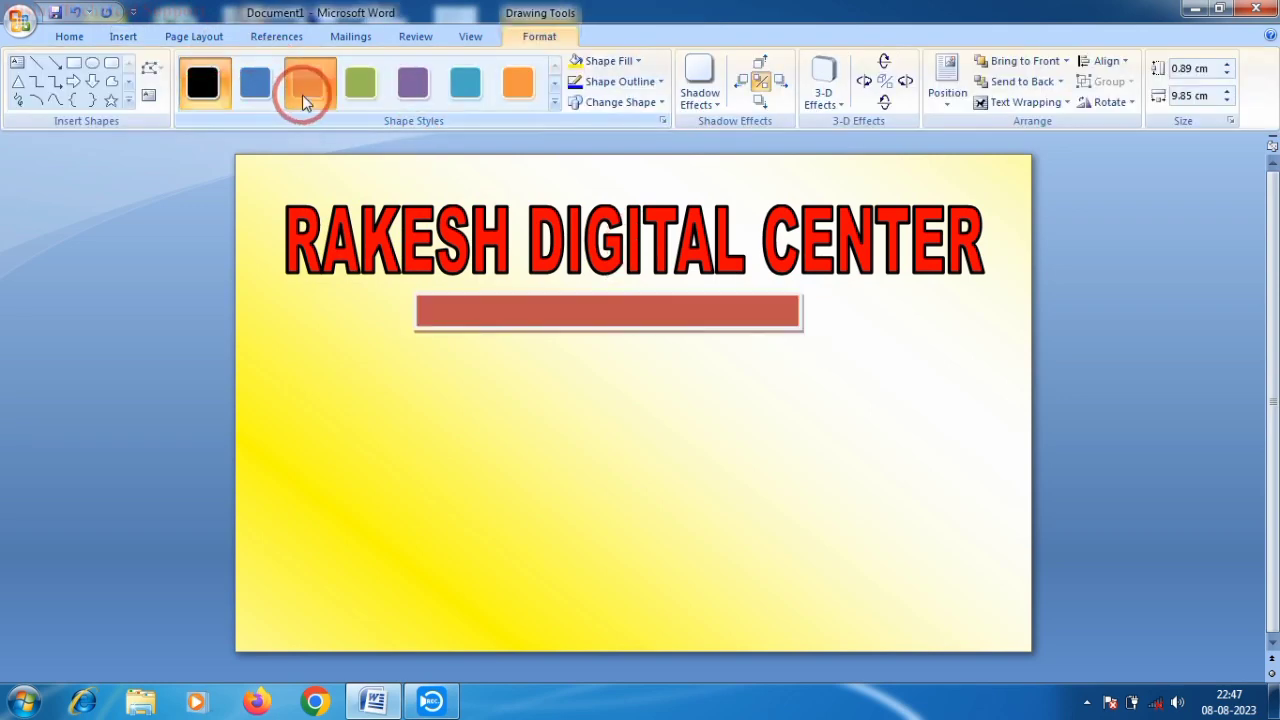
{"action": "left_click", "coordinate": [515, 85]}
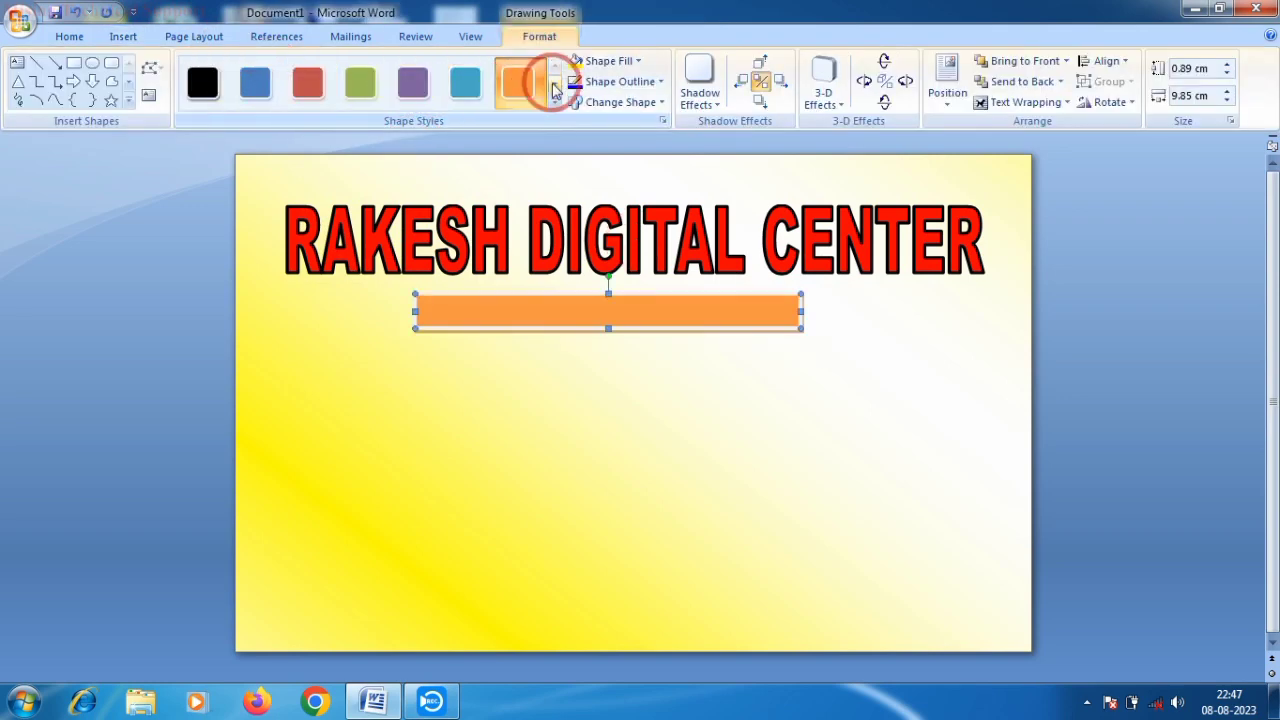
{"action": "left_click", "coordinate": [556, 88]}
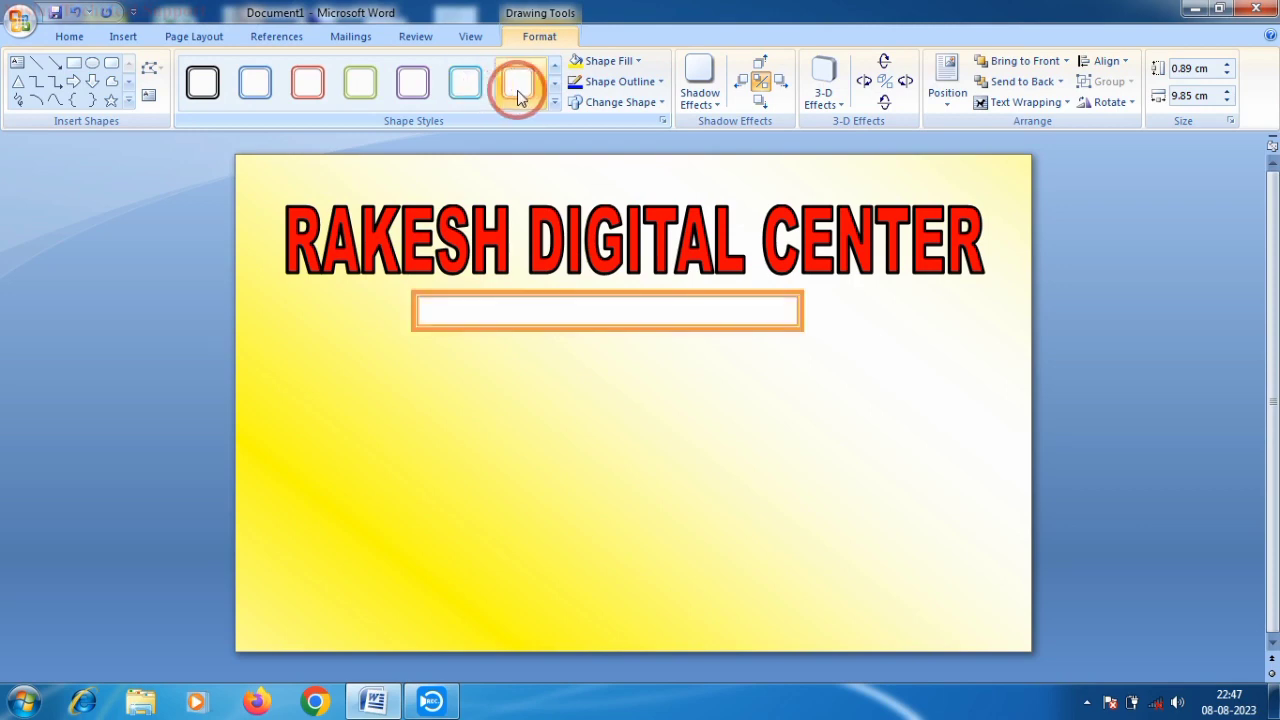
- Apply the white-fill black-outline style and type ALL TYPES OF ONLINE SOLUTION inside the rectangle
{"action": "left_click", "coordinate": [203, 85]}
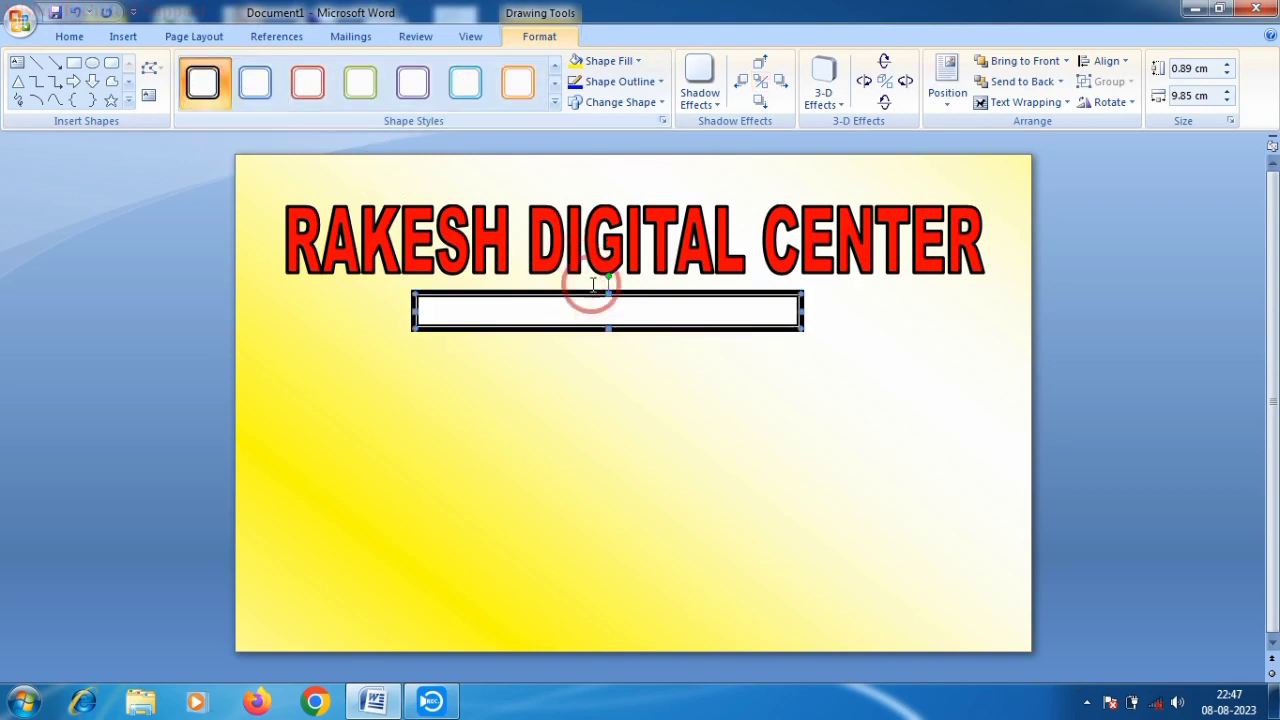
{"action": "right_click", "coordinate": [563, 316]}
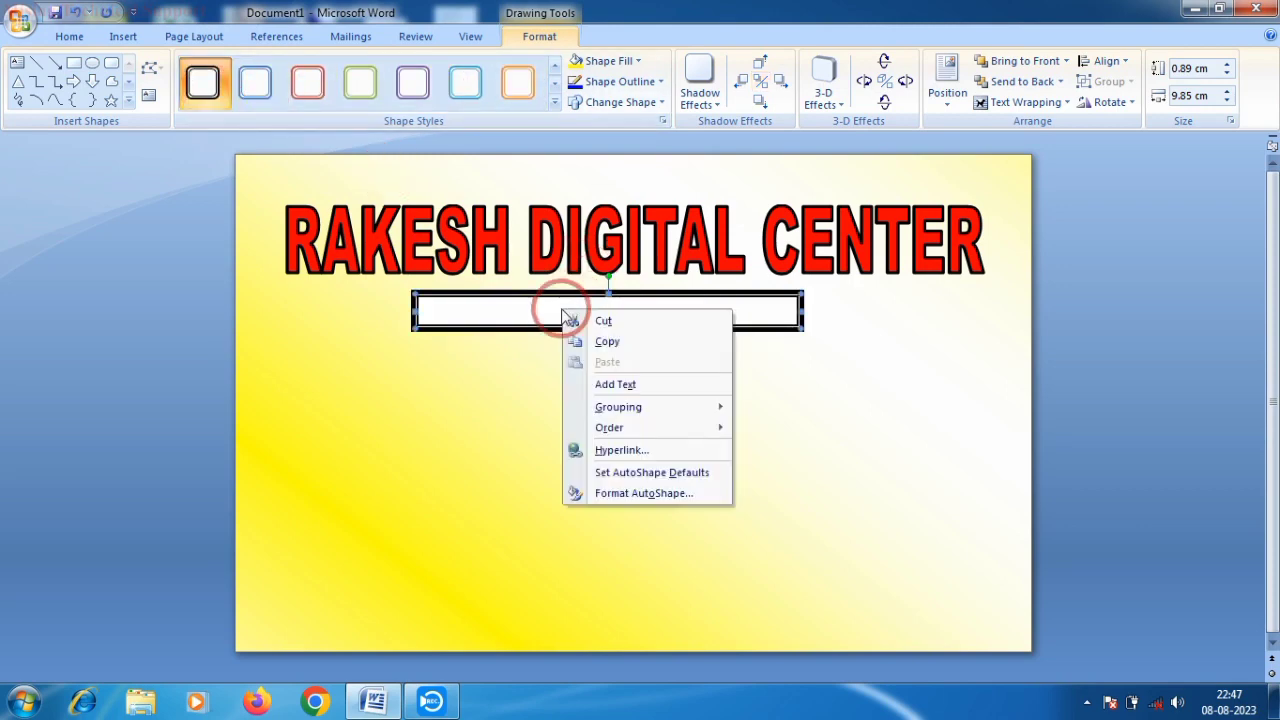
{"action": "left_click", "coordinate": [632, 384]}
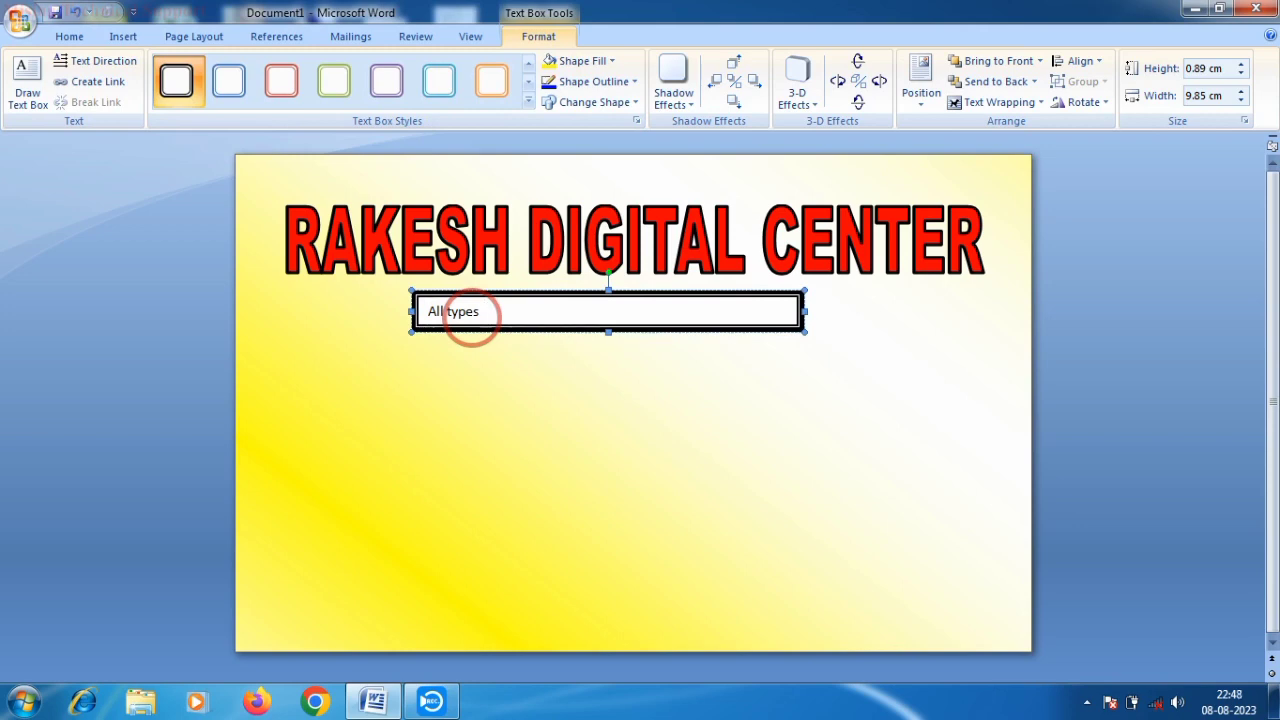
{"action": "left_click", "coordinate": [451, 310]}
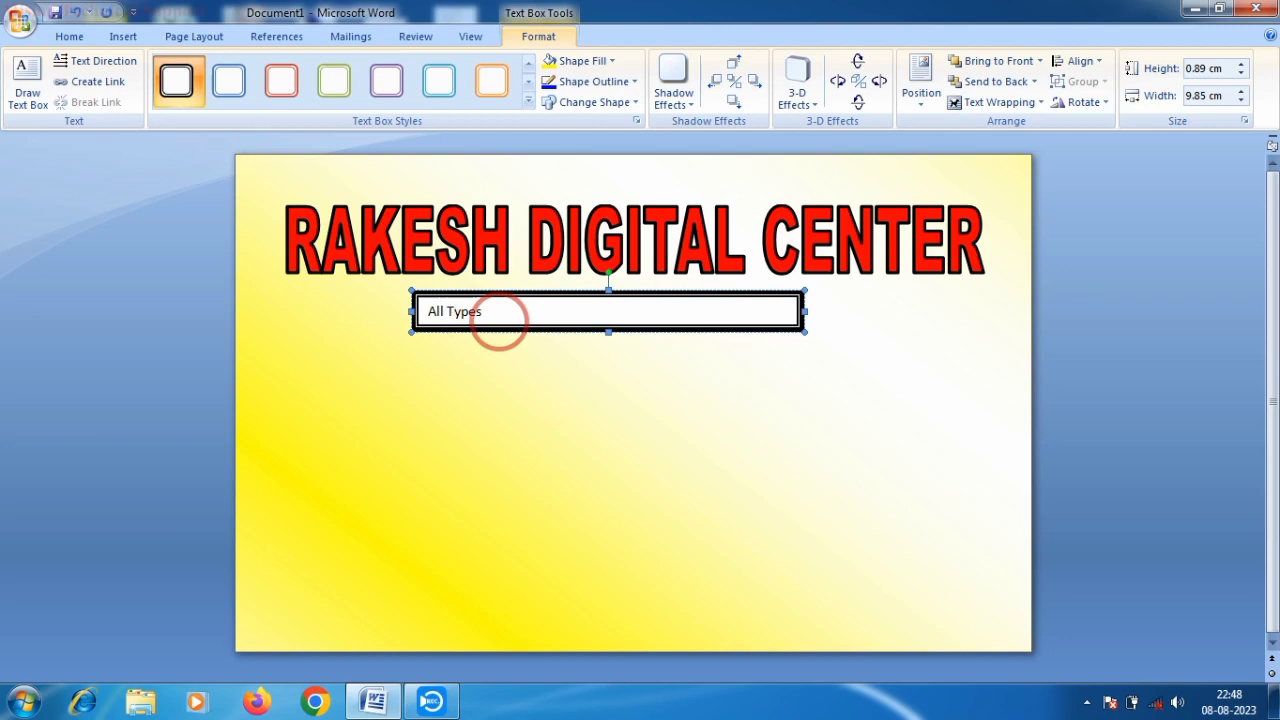
{"action": "left_click", "coordinate": [493, 311]}
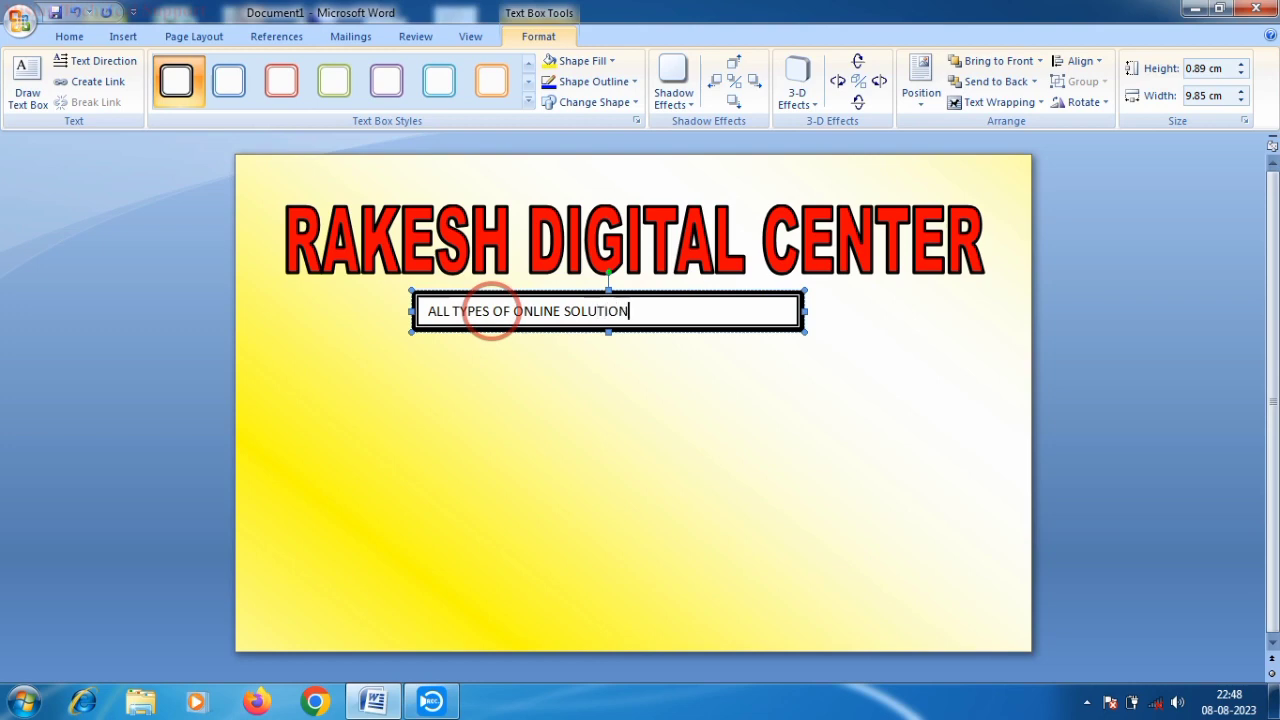
{"action": "left_click_drag", "start_coordinate": [420, 311], "coordinate": [596, 316]}
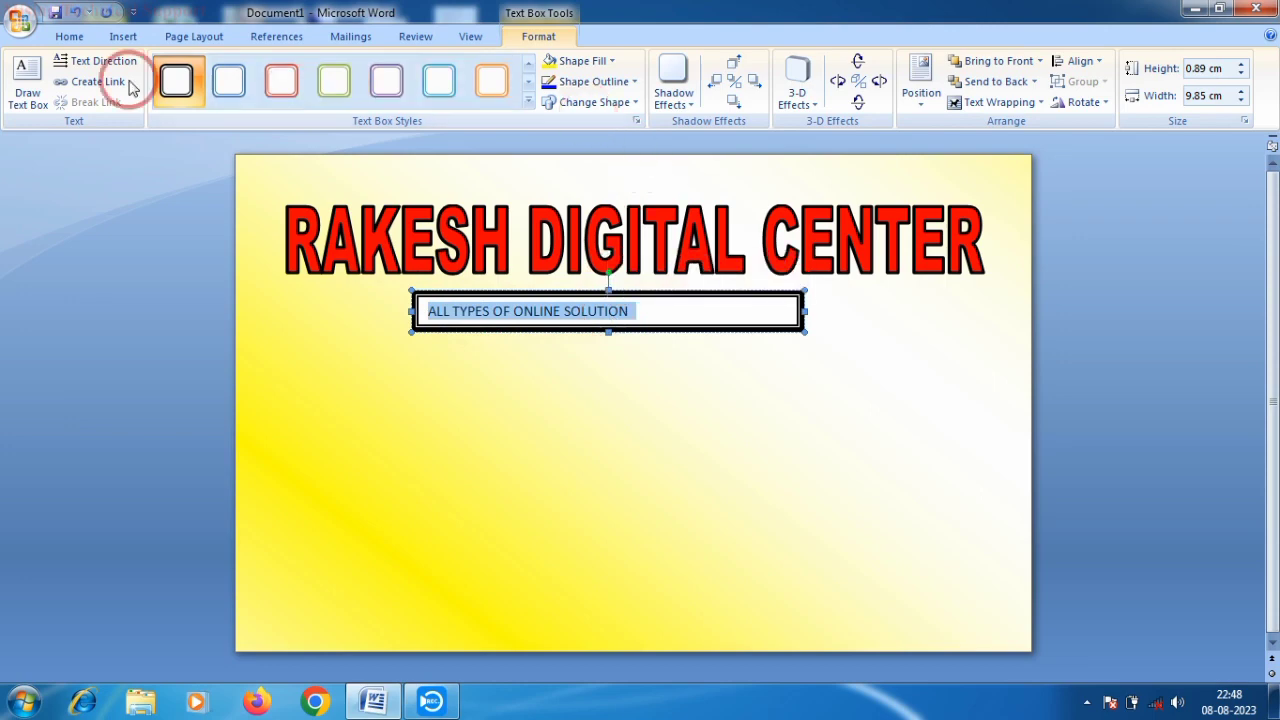
- Set the subtitle font to Arial Black, size 12
{"action": "left_click", "coordinate": [66, 38]}
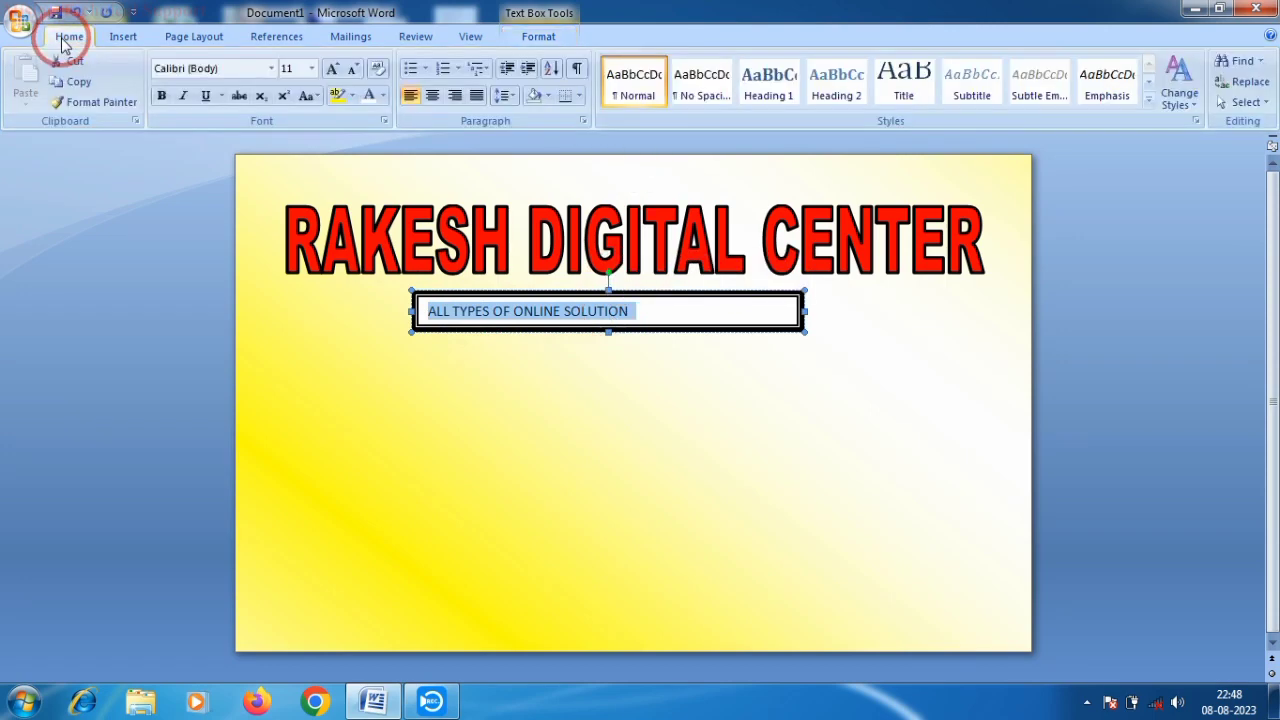
{"action": "left_click", "coordinate": [270, 72]}
{"action": "left_click", "coordinate": [270, 70]}
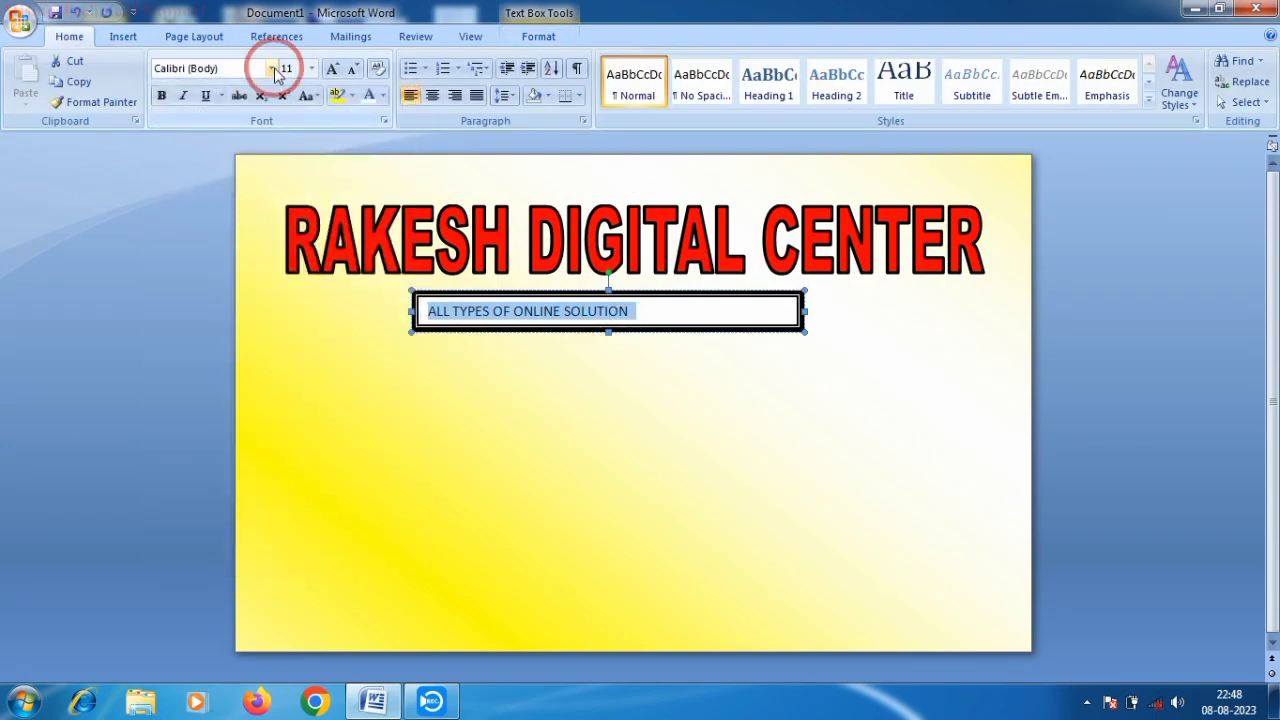
{"action": "left_click", "coordinate": [271, 68]}
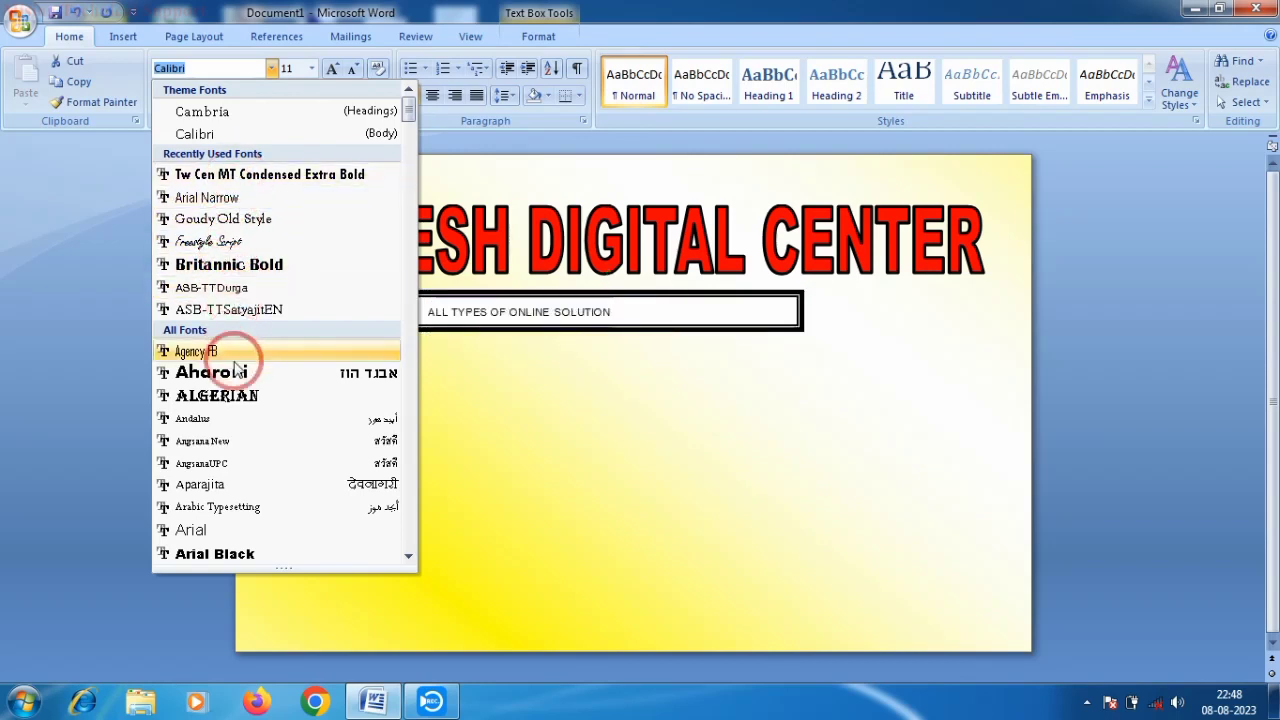
{"action": "scroll", "coordinate": [253, 505], "scroll_direction": "down", "scroll_amount": 4}
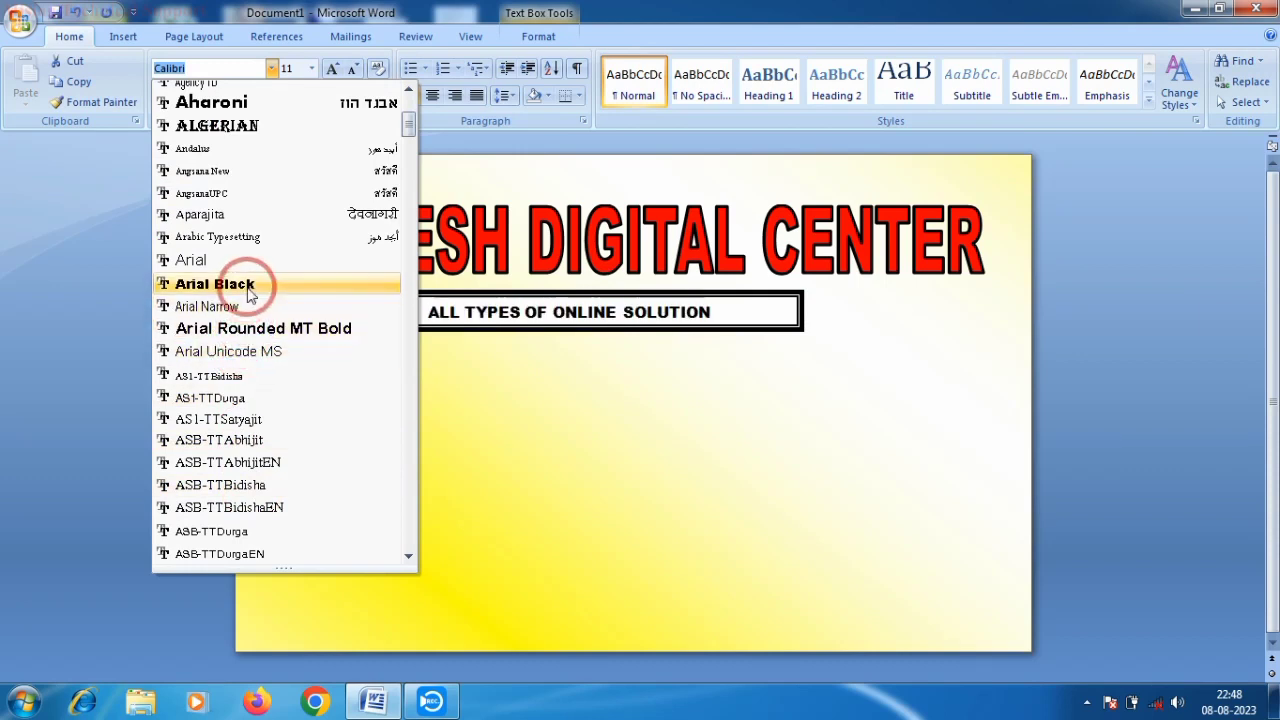
{"action": "left_click", "coordinate": [250, 287]}
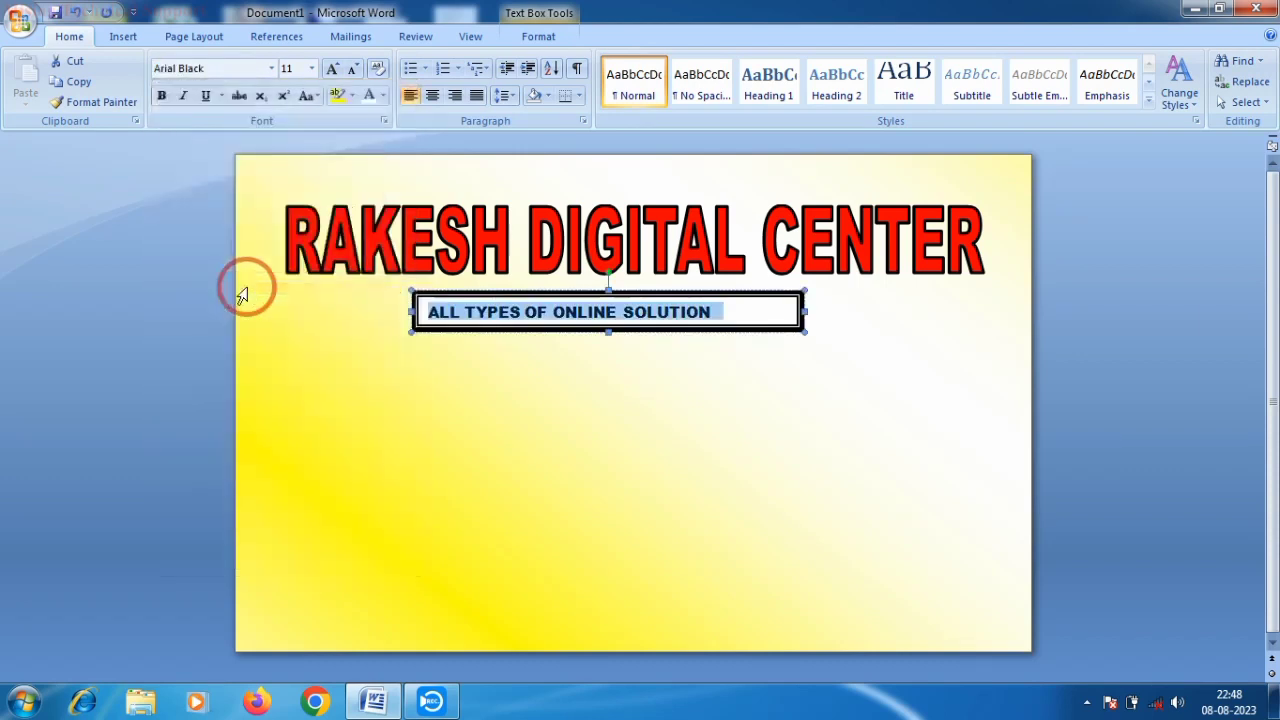
{"action": "left_click", "coordinate": [336, 70]}
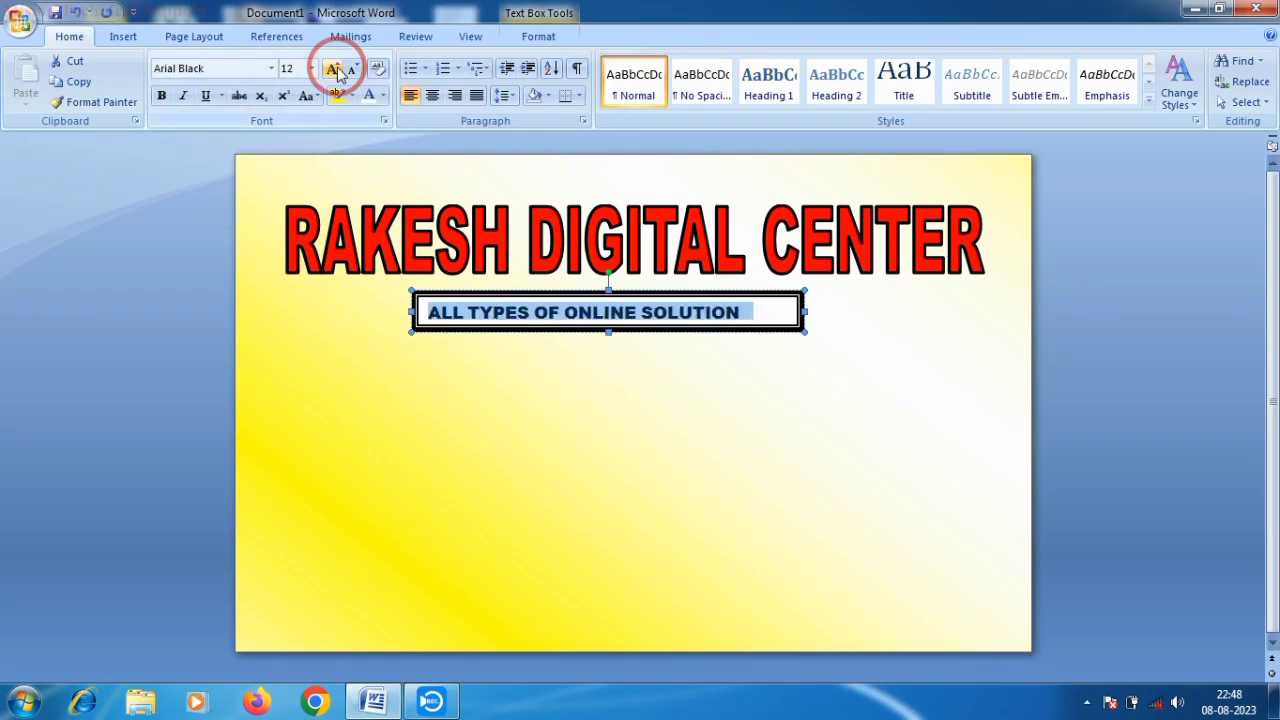
{"action": "left_click", "coordinate": [338, 72]}
{"action": "left_click", "coordinate": [350, 72]}
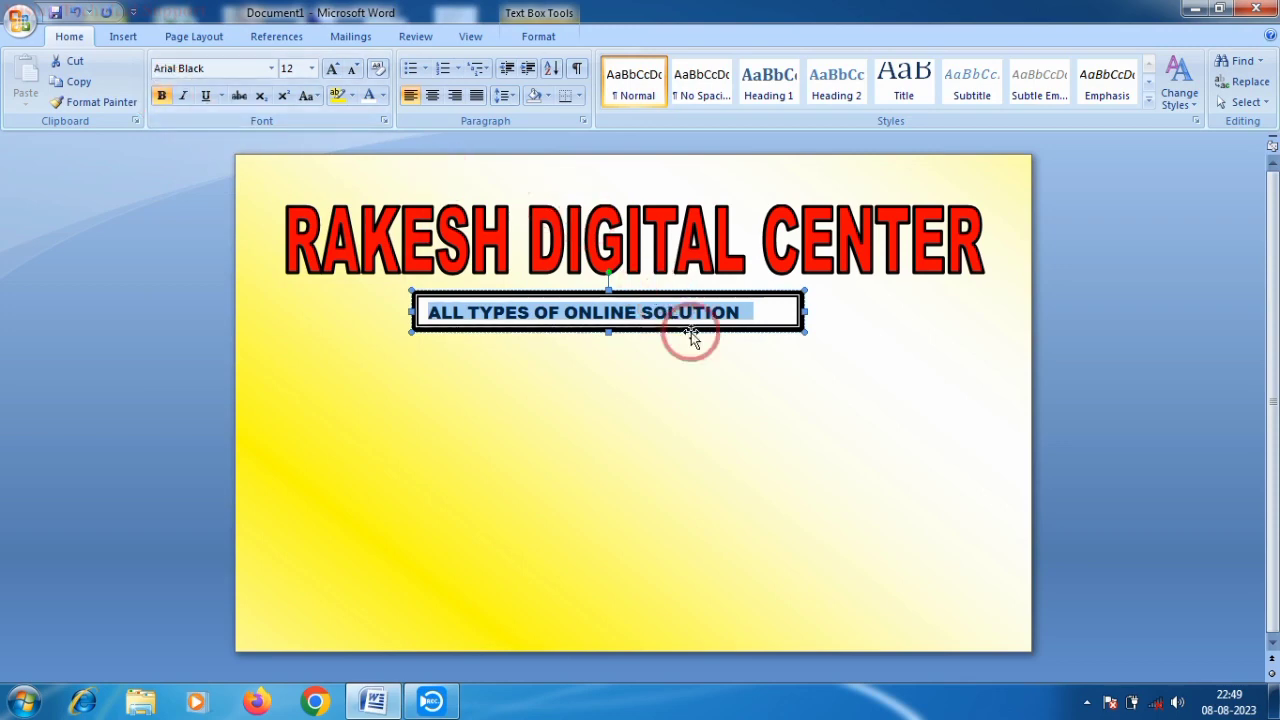
{"action": "left_click", "coordinate": [743, 314]}
- Centre the subtitle in its box and colour it dark blue
{"action": "left_click_drag", "start_coordinate": [425, 313], "coordinate": [752, 317]}
{"action": "left_click", "coordinate": [432, 95]}
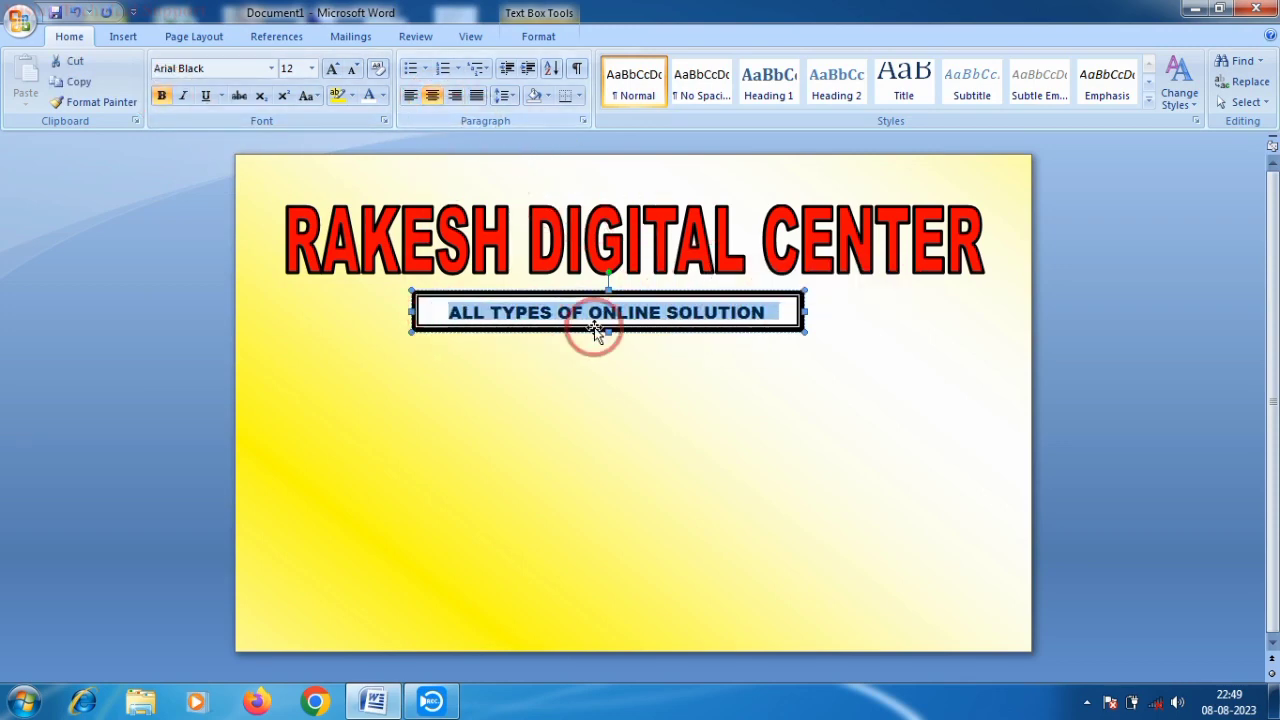
{"action": "left_click", "coordinate": [588, 329]}
{"action": "left_click_drag", "start_coordinate": [434, 322], "coordinate": [733, 312]}
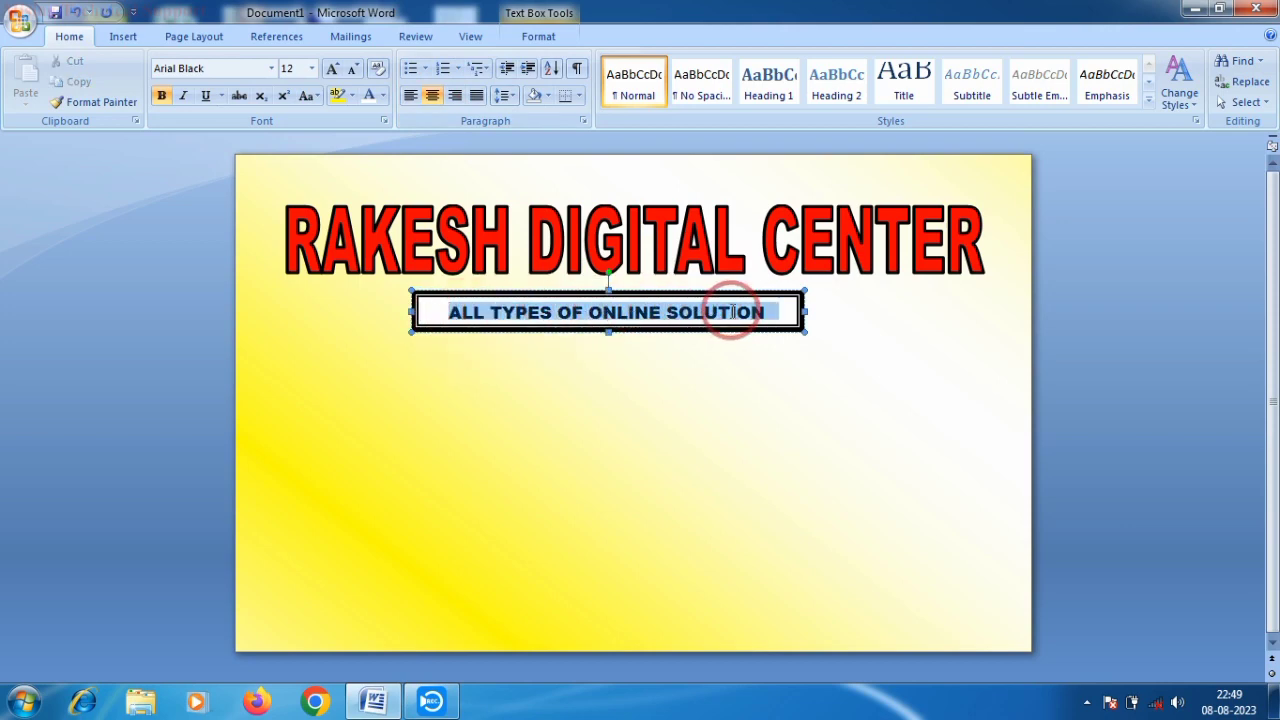
{"action": "left_click", "coordinate": [383, 95]}
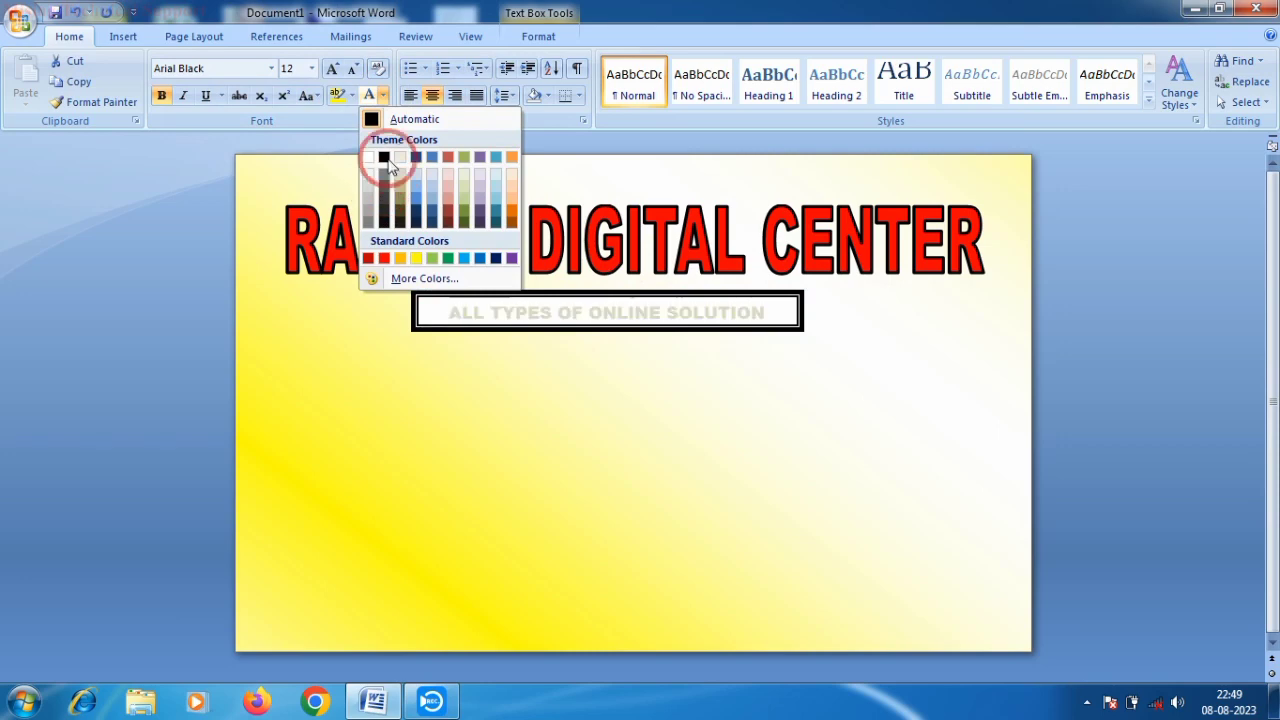
{"action": "left_click", "coordinate": [480, 258]}
{"action": "left_click", "coordinate": [408, 304]}
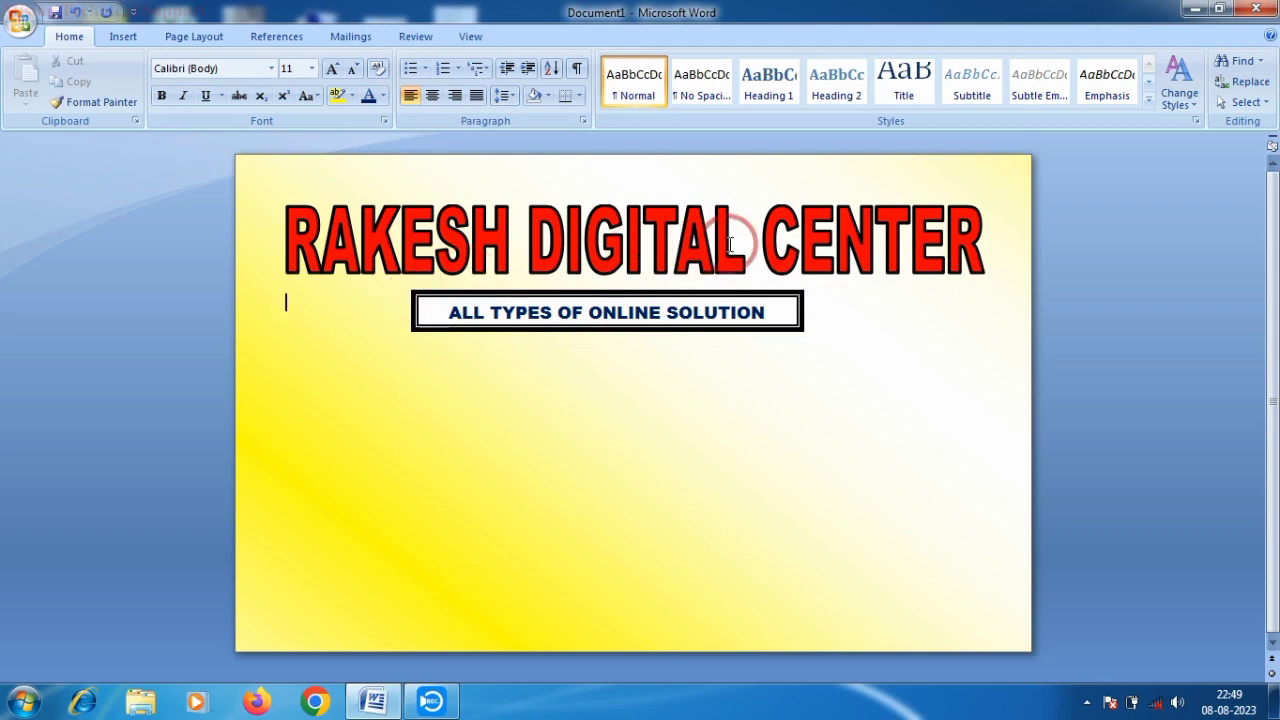
- Try shifting the subtitle box by adding and removing a blank line
{"action": "left_click", "coordinate": [810, 325]}
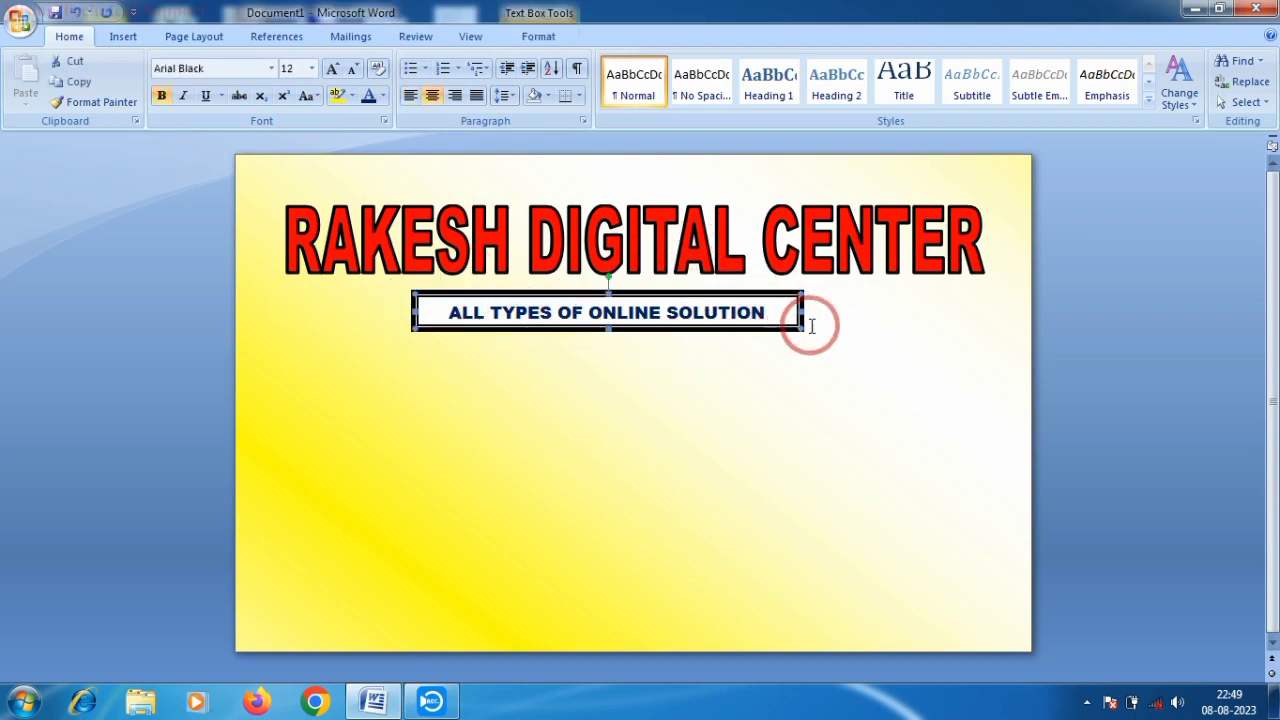
{"action": "left_click", "coordinate": [811, 325]}
{"action": "key", "text": "Return"}
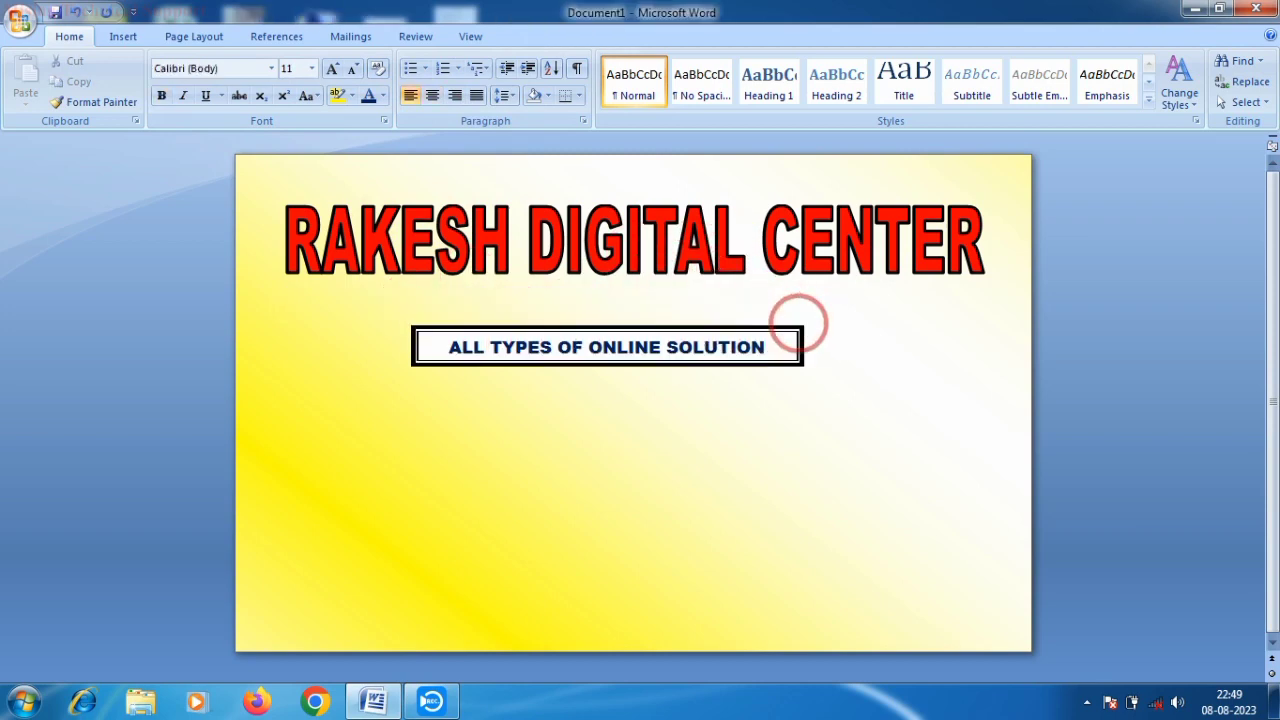
{"action": "key", "text": "BackSpace"}
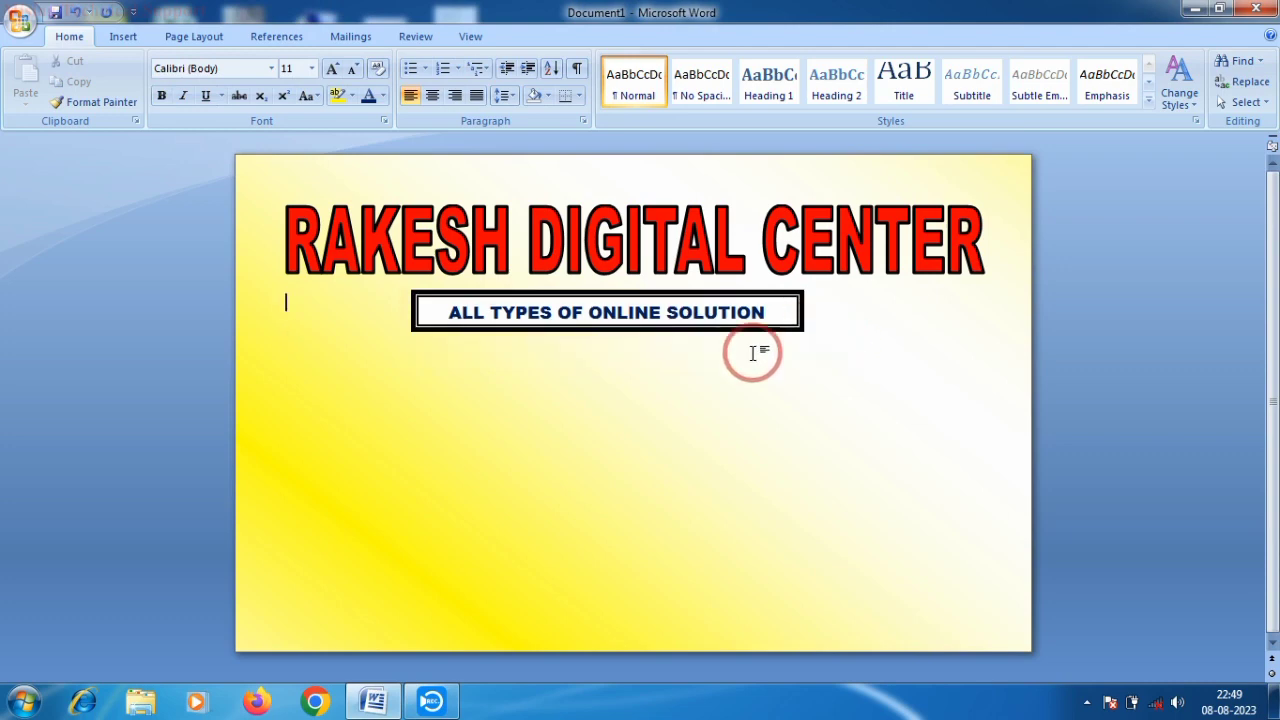
{"action": "left_click", "coordinate": [777, 320]}
{"action": "left_click", "coordinate": [834, 321]}
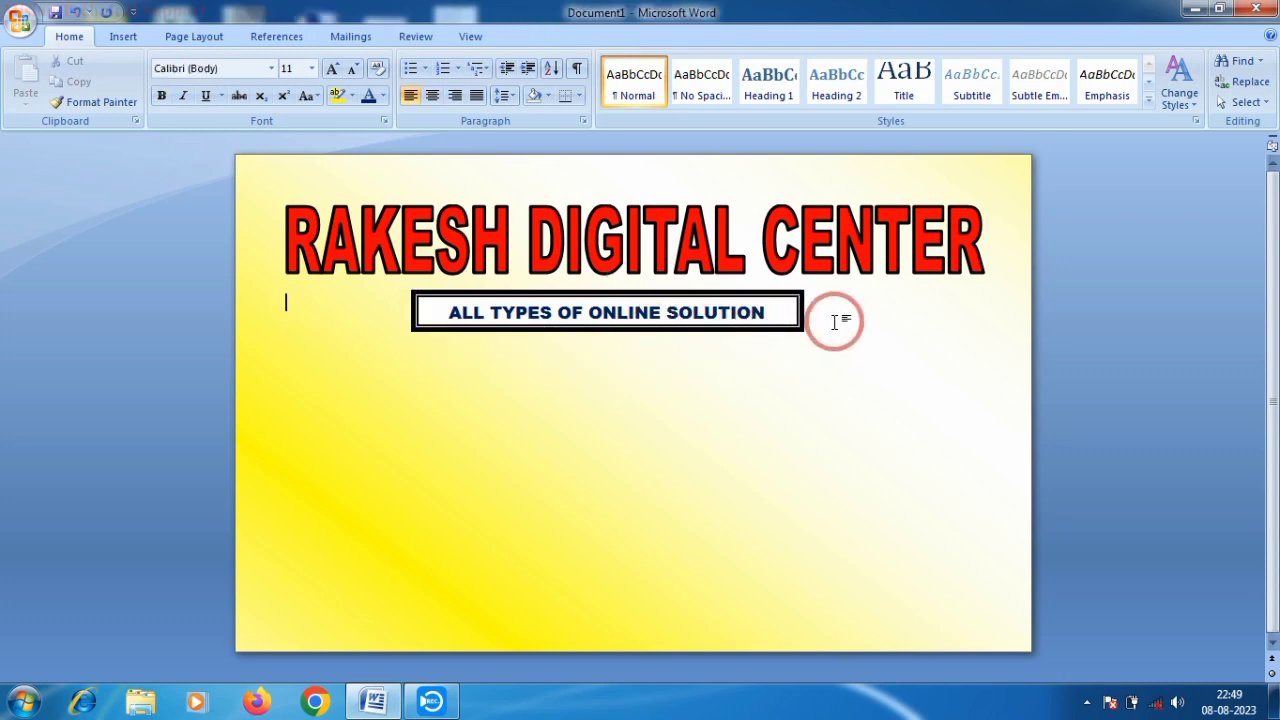
{"action": "key", "text": "Return"}
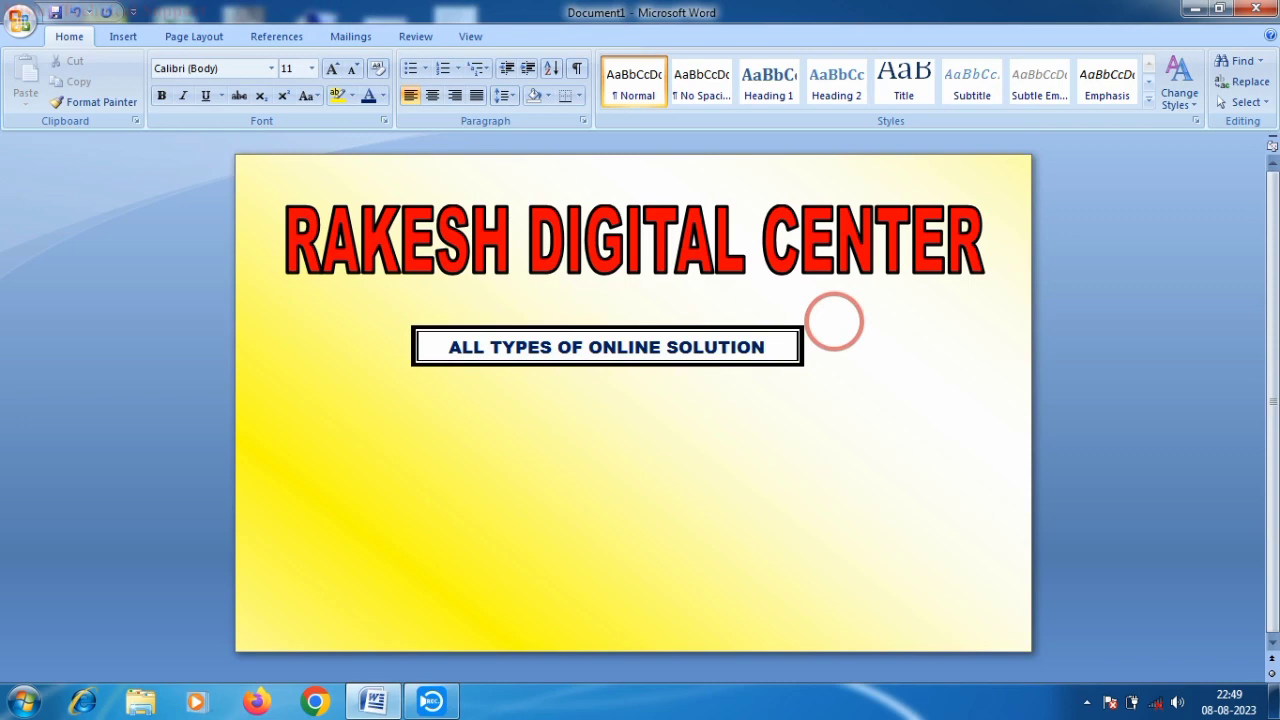
{"action": "key", "text": "BackSpace"}
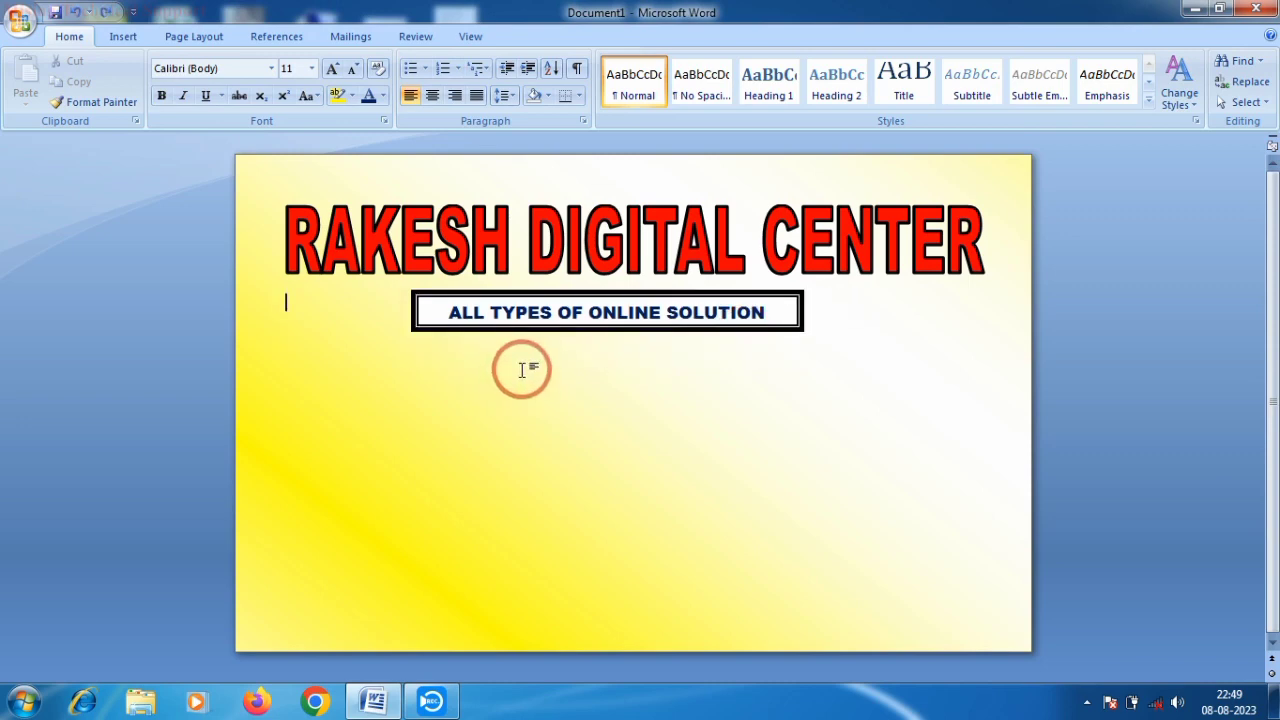
- Select the subtitle box, accidentally delete it, and undo the deletion
{"action": "left_click", "coordinate": [530, 318]}
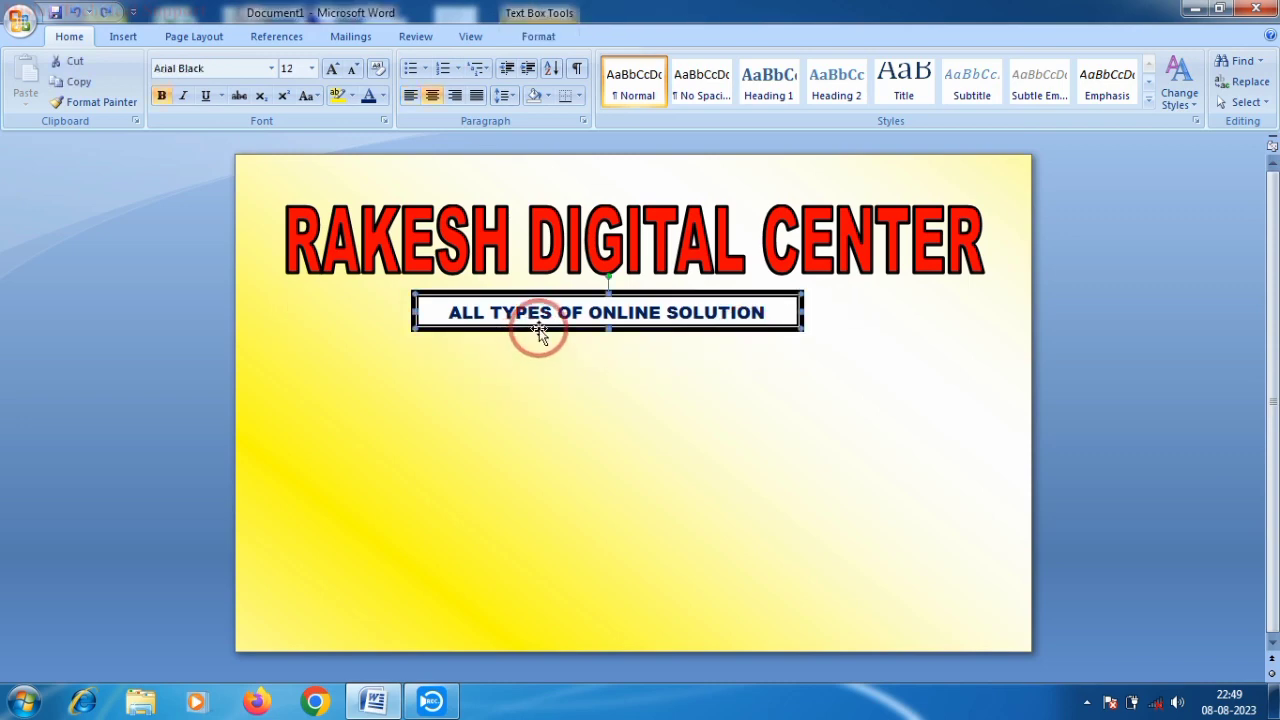
{"action": "left_click", "coordinate": [773, 325]}
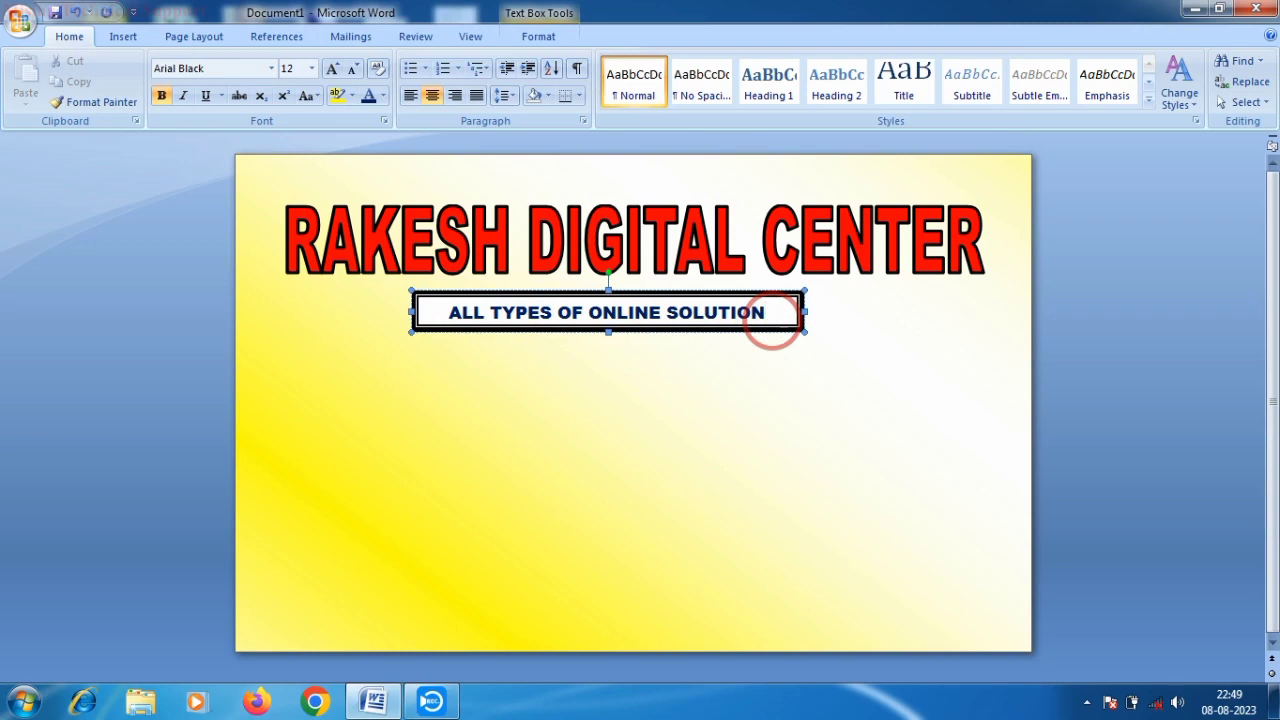
{"action": "left_click", "coordinate": [835, 312]}
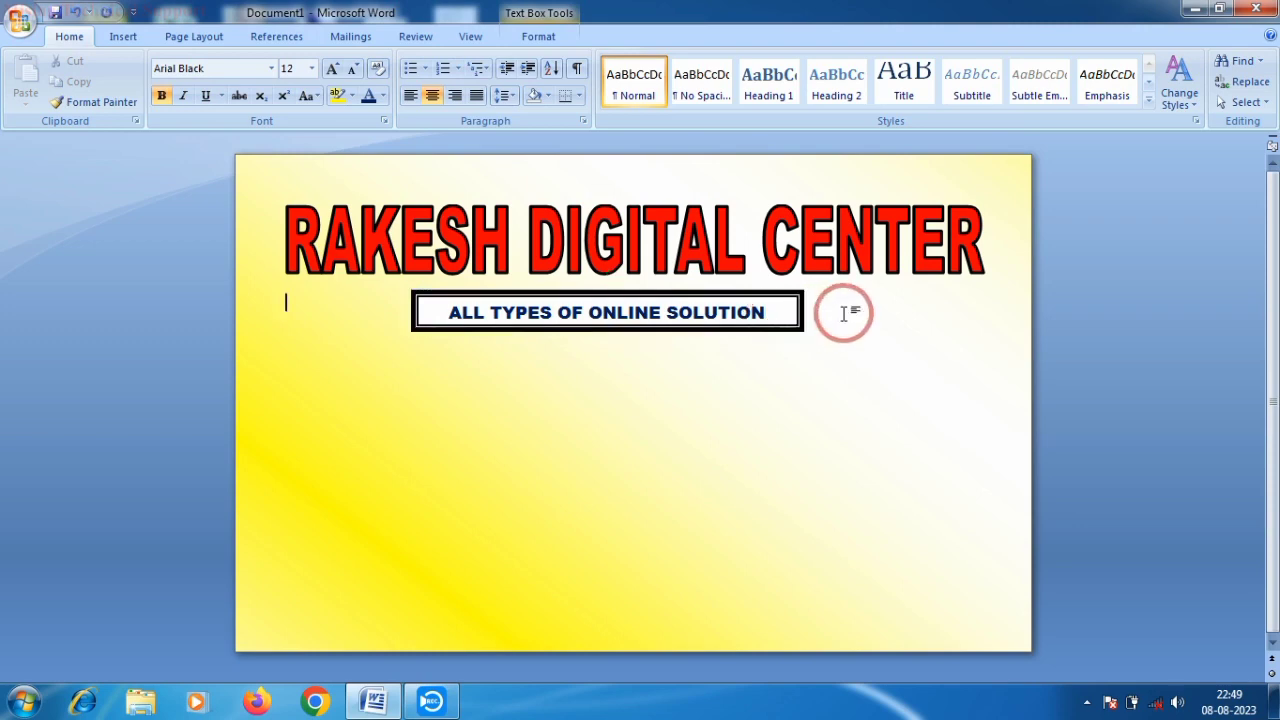
{"action": "left_click", "coordinate": [594, 320]}
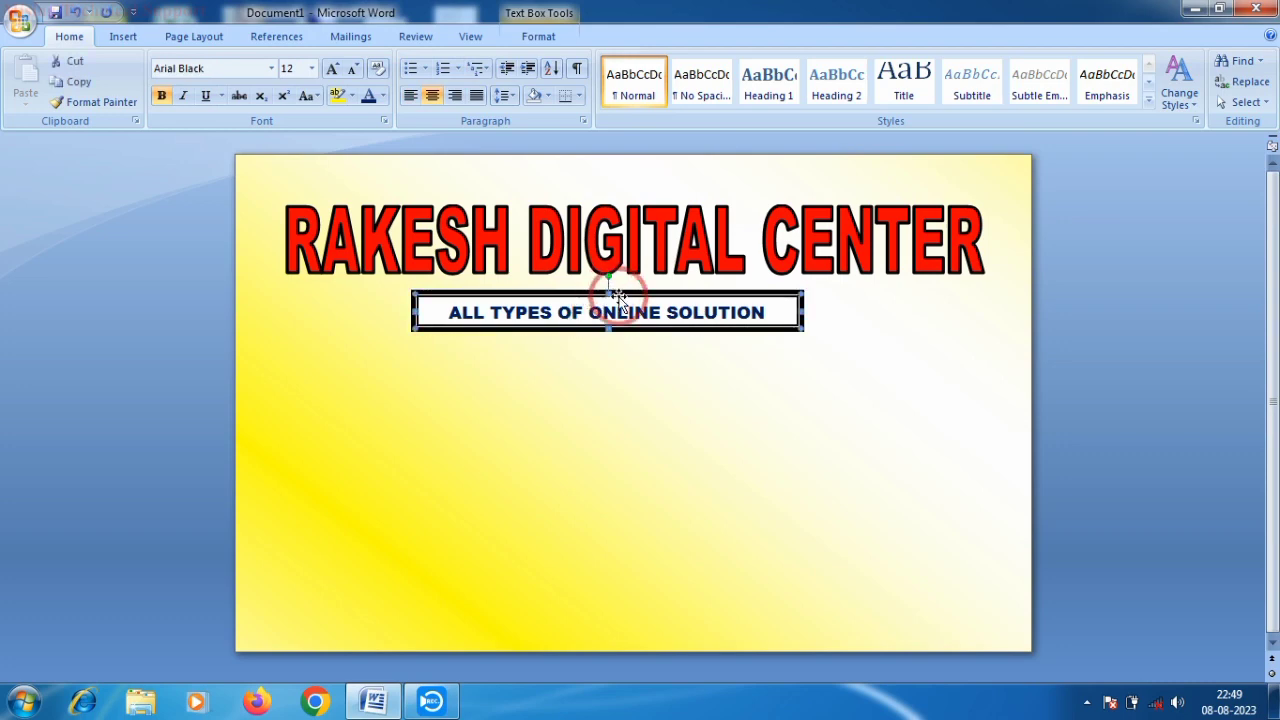
{"action": "key", "text": "Delete"}
{"action": "left_click", "coordinate": [620, 297]}
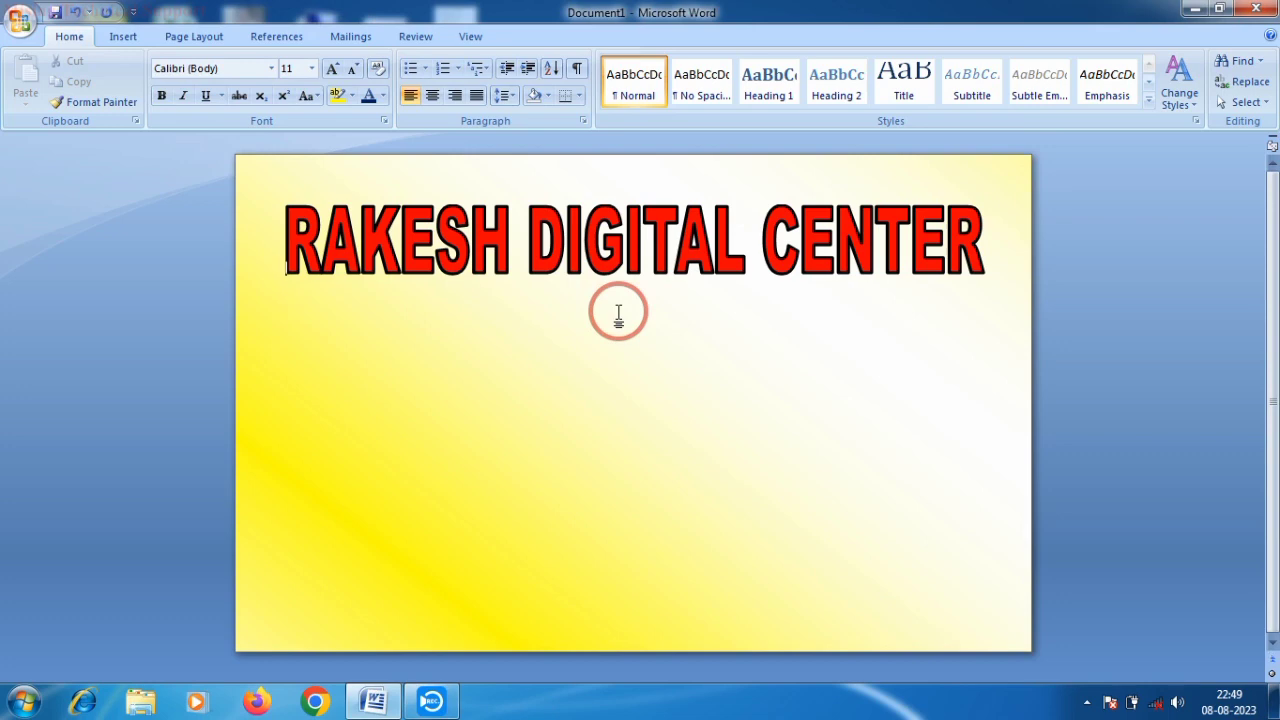
{"action": "left_click", "coordinate": [76, 12]}
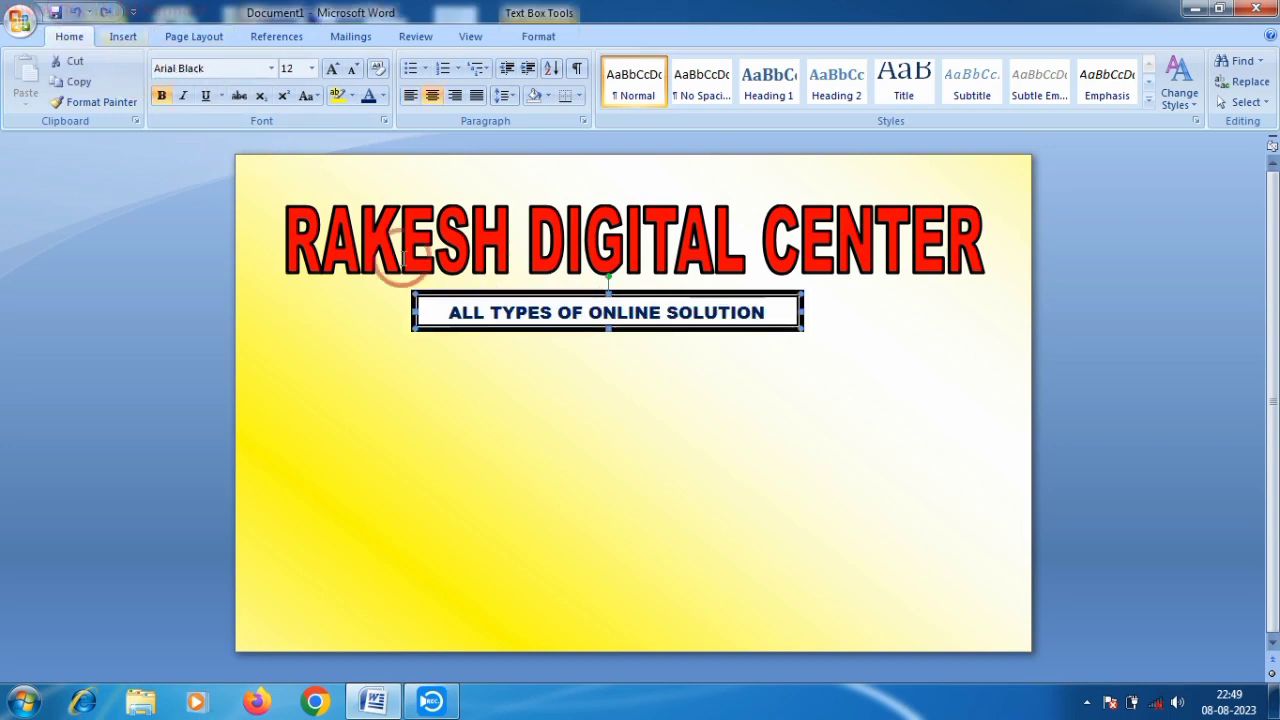
- Nudge the subtitle box upward with the arrow keys to sit just beneath the title
{"action": "key", "text": "Up"}
{"action": "key", "text": "Up"}
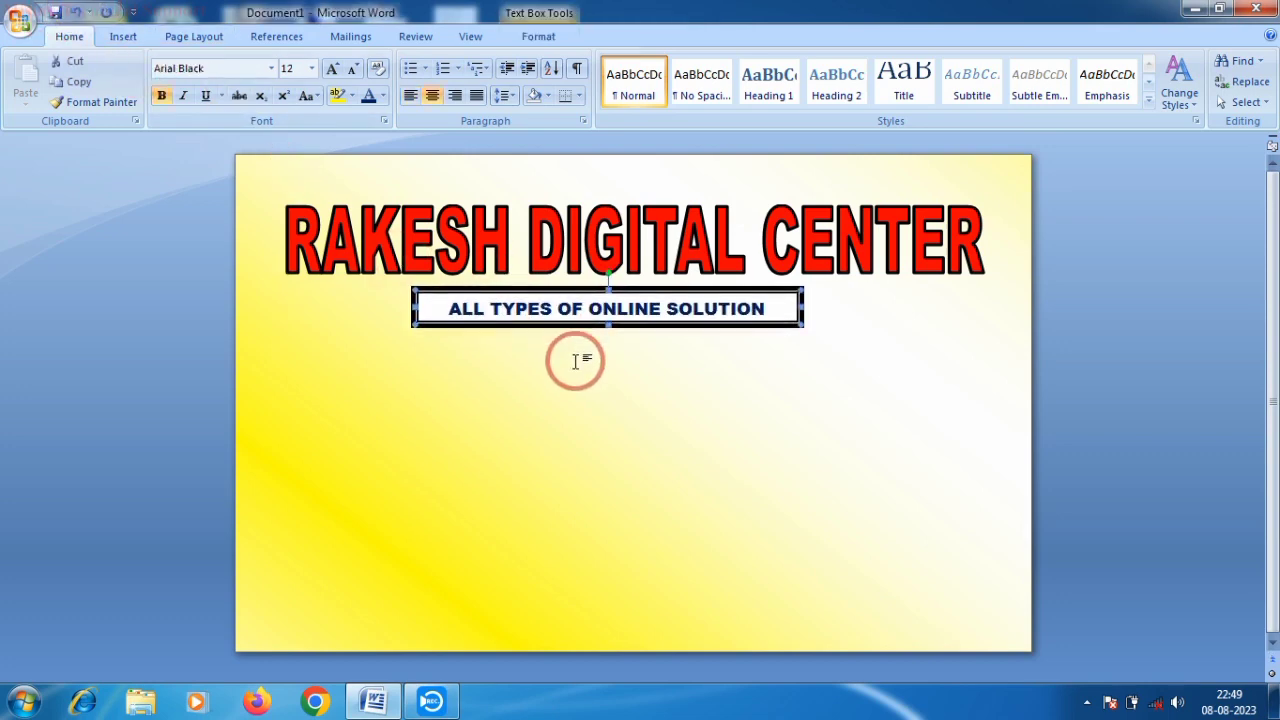
{"action": "key", "text": "Up"}
{"action": "key", "text": "Up"}
{"action": "key", "text": "Up"}
{"action": "key", "text": "Up"}
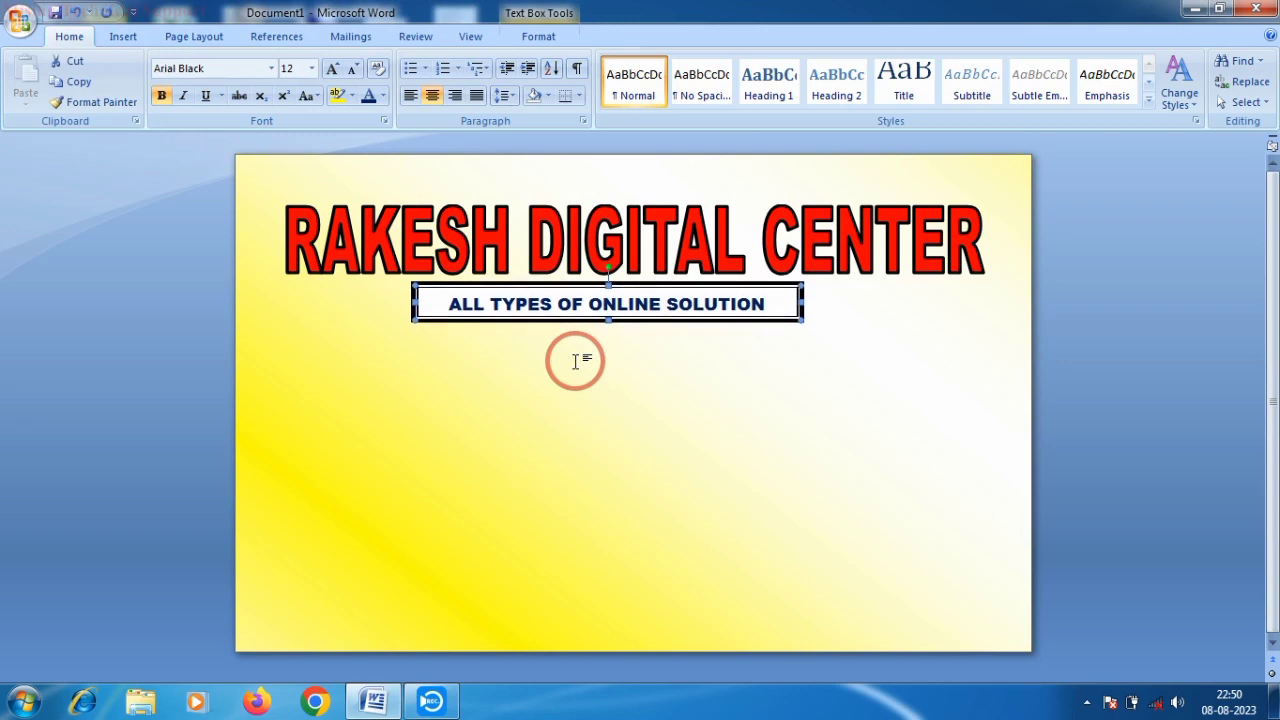
{"action": "key", "text": "Down"}
{"action": "key", "text": "Down"}
{"action": "key", "text": "Down"}
{"action": "left_click", "coordinate": [577, 360]}
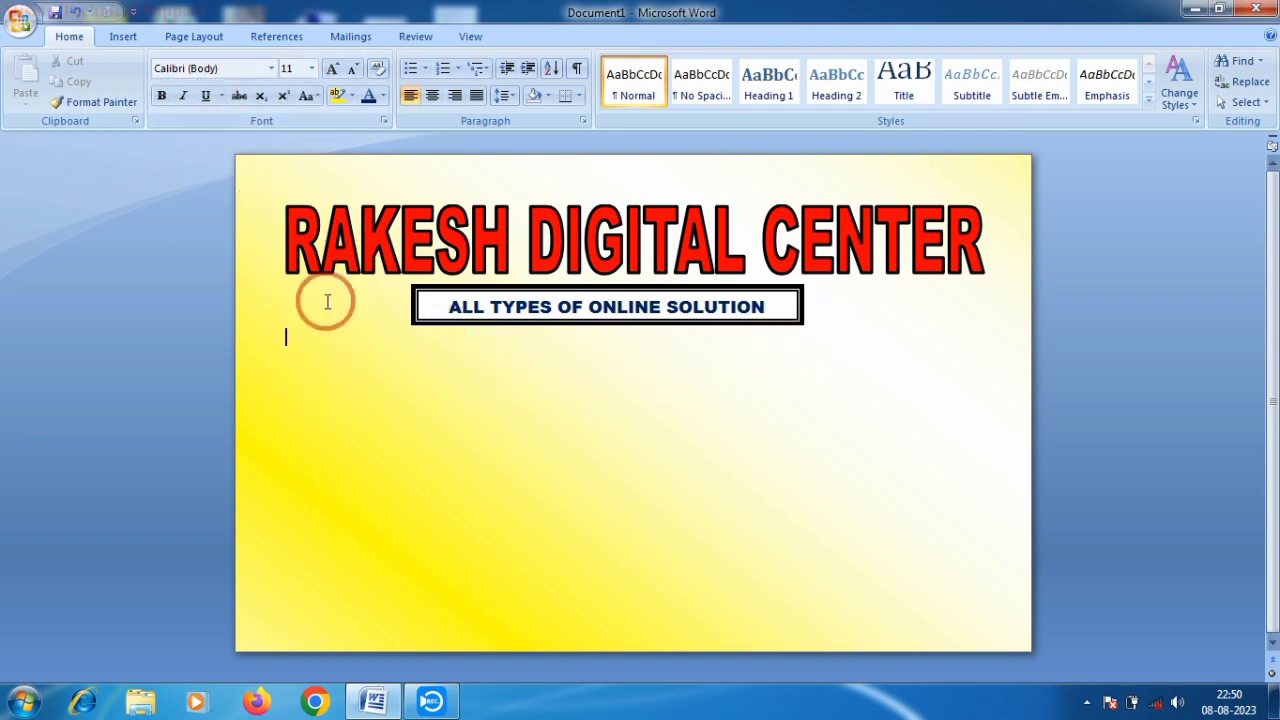
- Draw a thin rectangle under the subtitle at the left and fill it dark blue
{"action": "left_click", "coordinate": [206, 40]}
{"action": "left_click", "coordinate": [125, 38]}
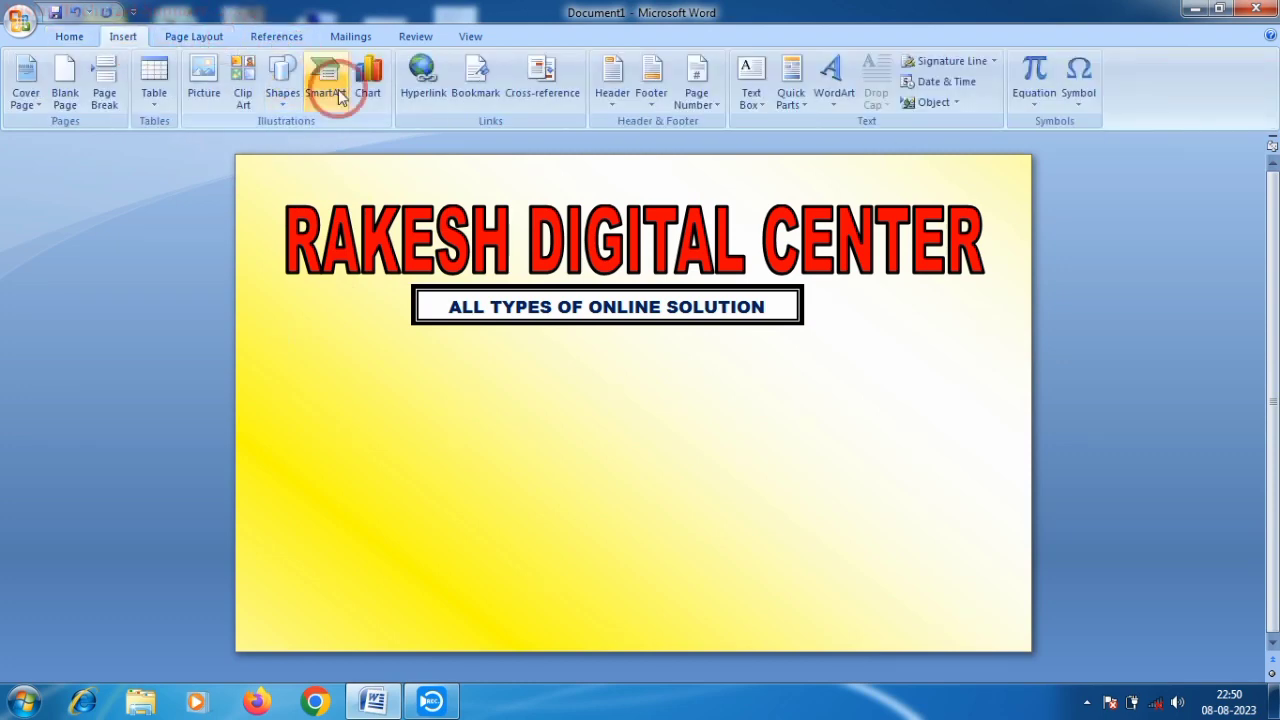
{"action": "left_click", "coordinate": [284, 88]}
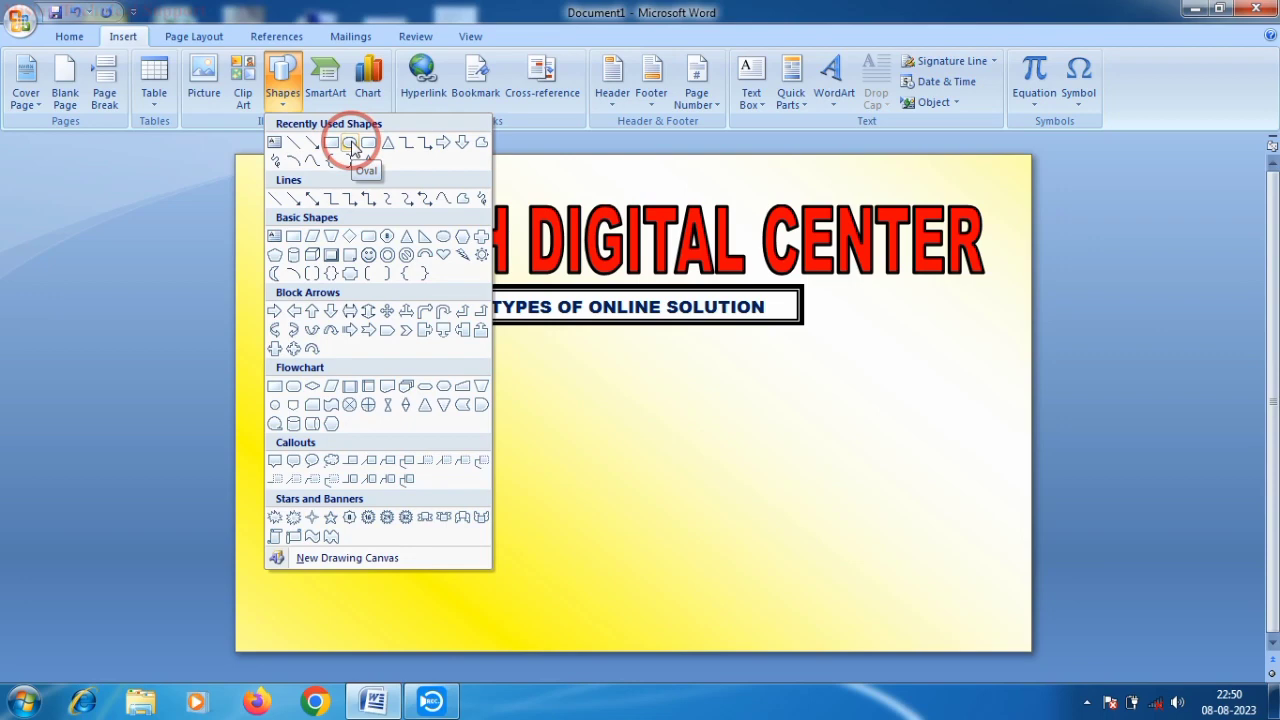
{"action": "left_click", "coordinate": [350, 145]}
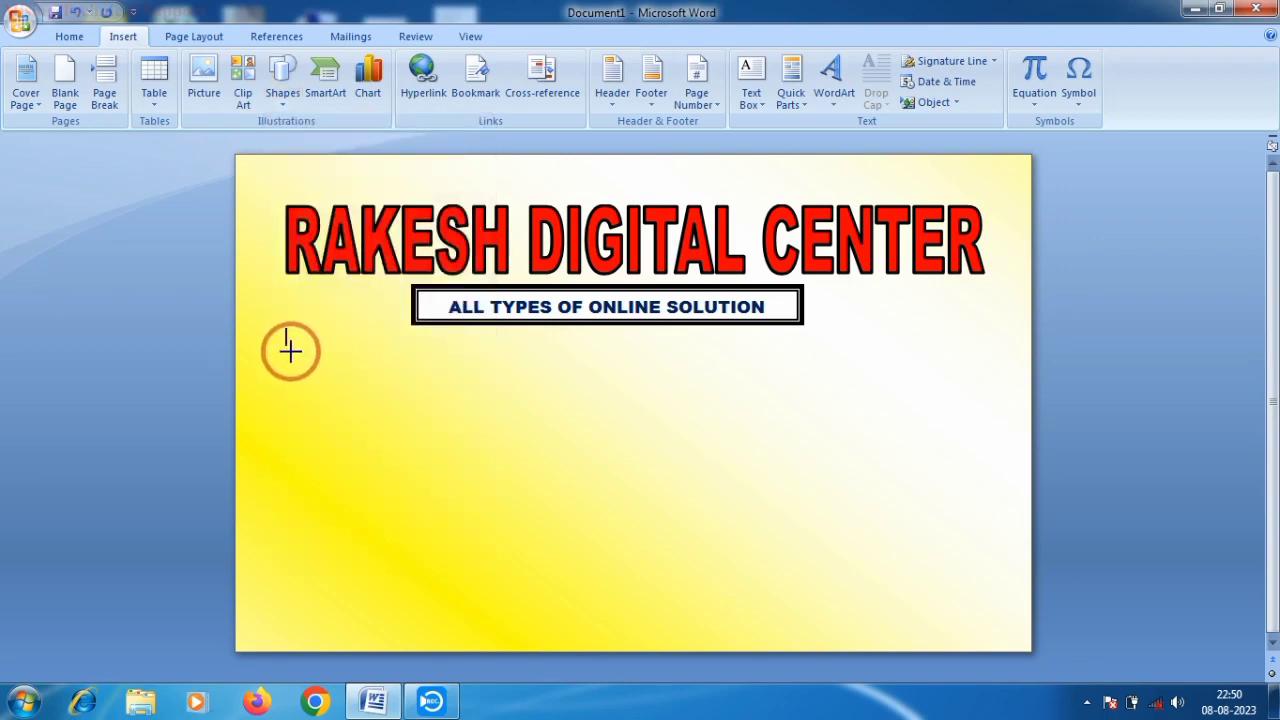
{"action": "left_click_drag", "start_coordinate": [290, 350], "coordinate": [487, 379]}
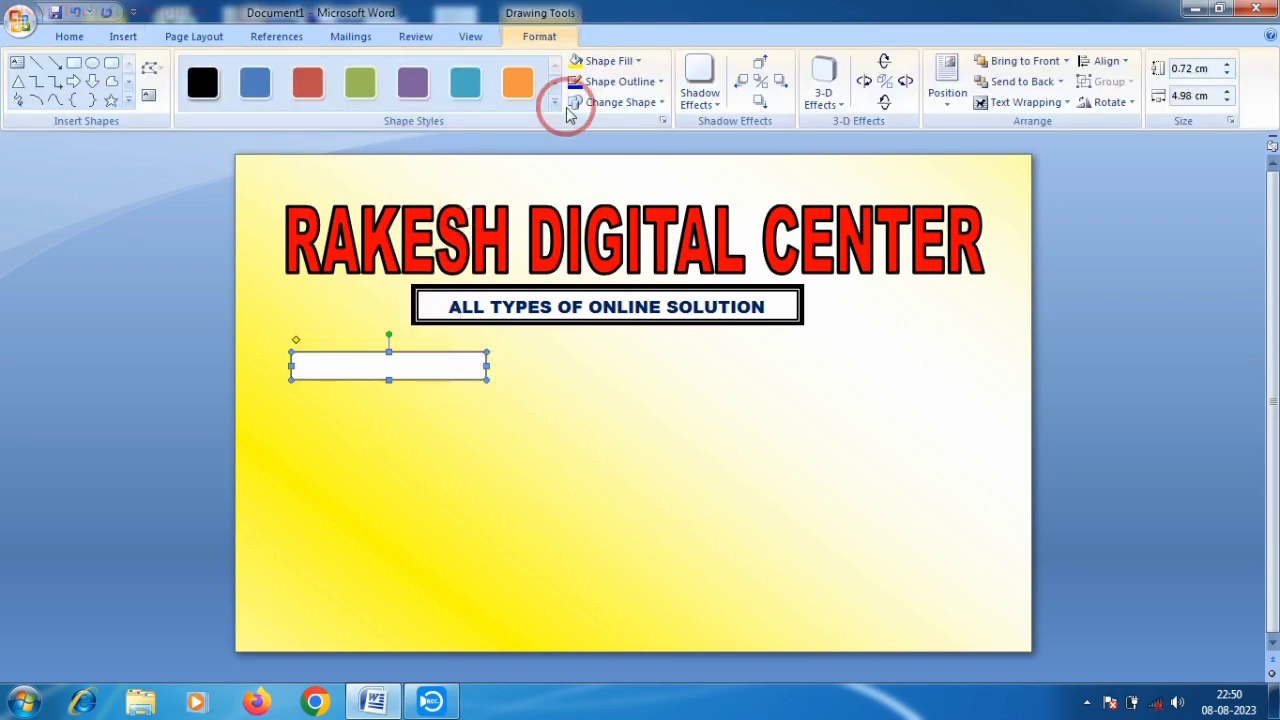
{"action": "left_click", "coordinate": [610, 60]}
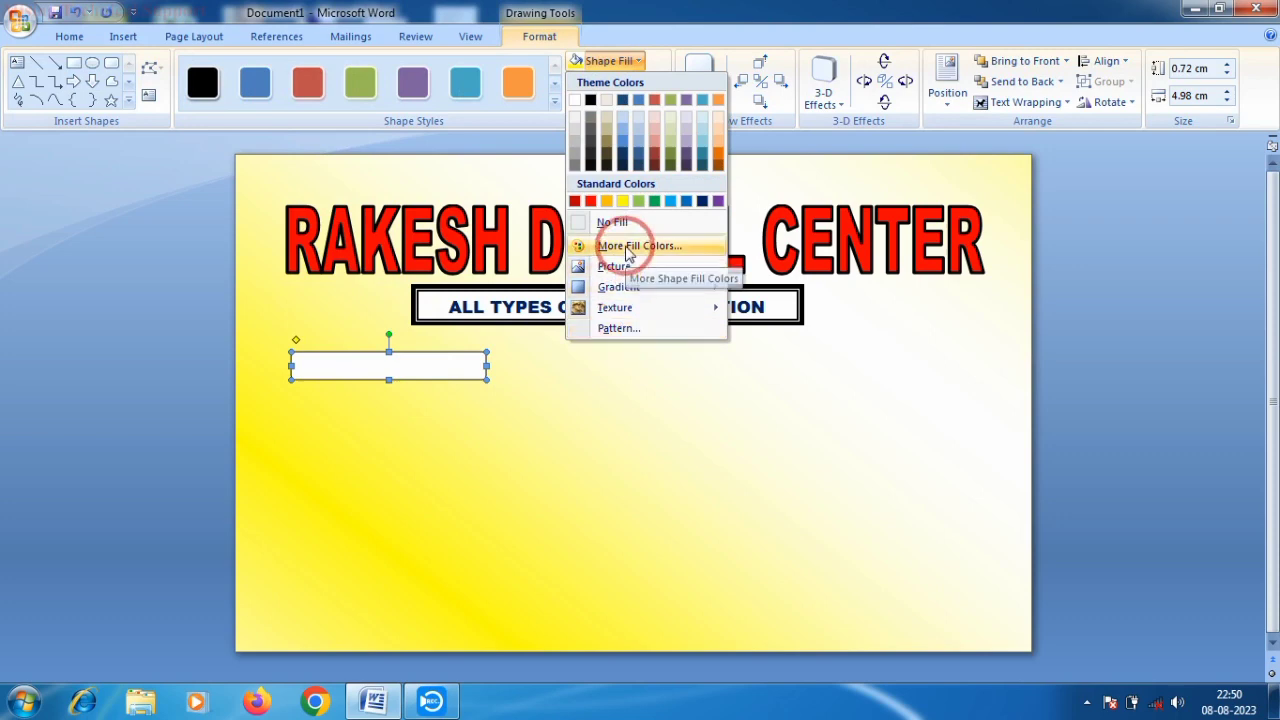
{"action": "left_click", "coordinate": [556, 88]}
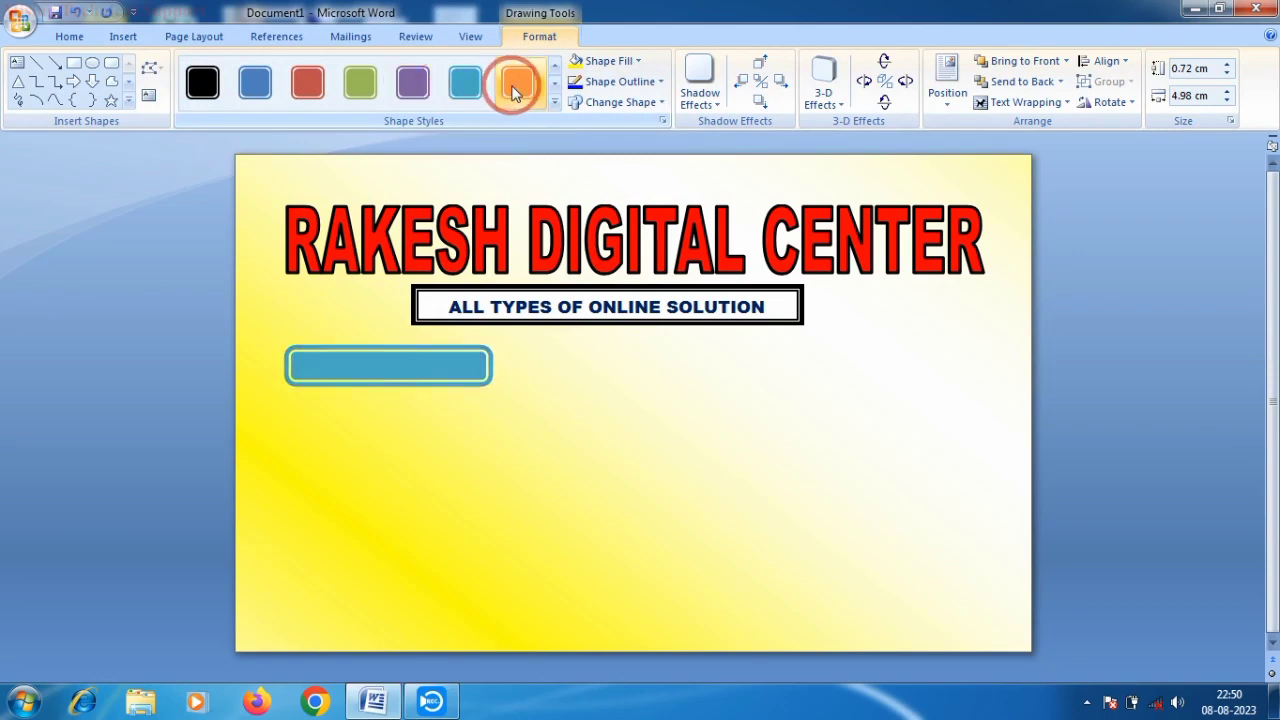
{"action": "left_click", "coordinate": [554, 69]}
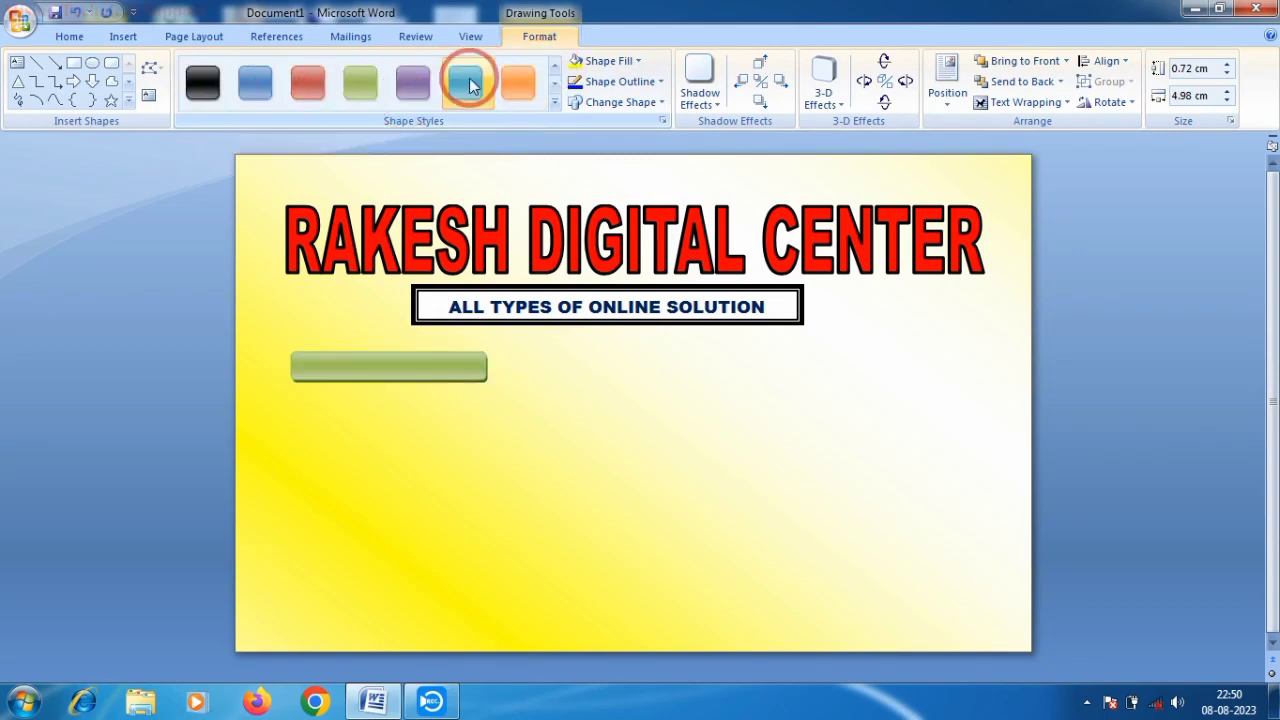
{"action": "left_click", "coordinate": [610, 61]}
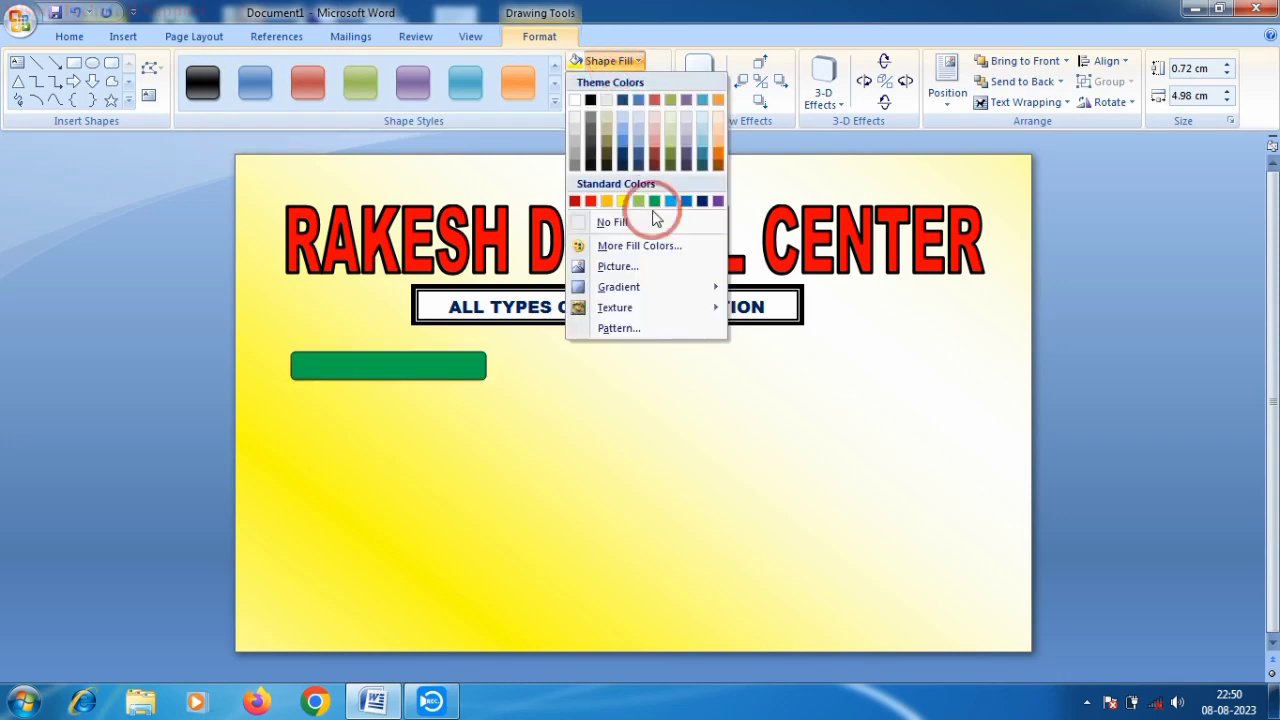
{"action": "left_click", "coordinate": [705, 205]}
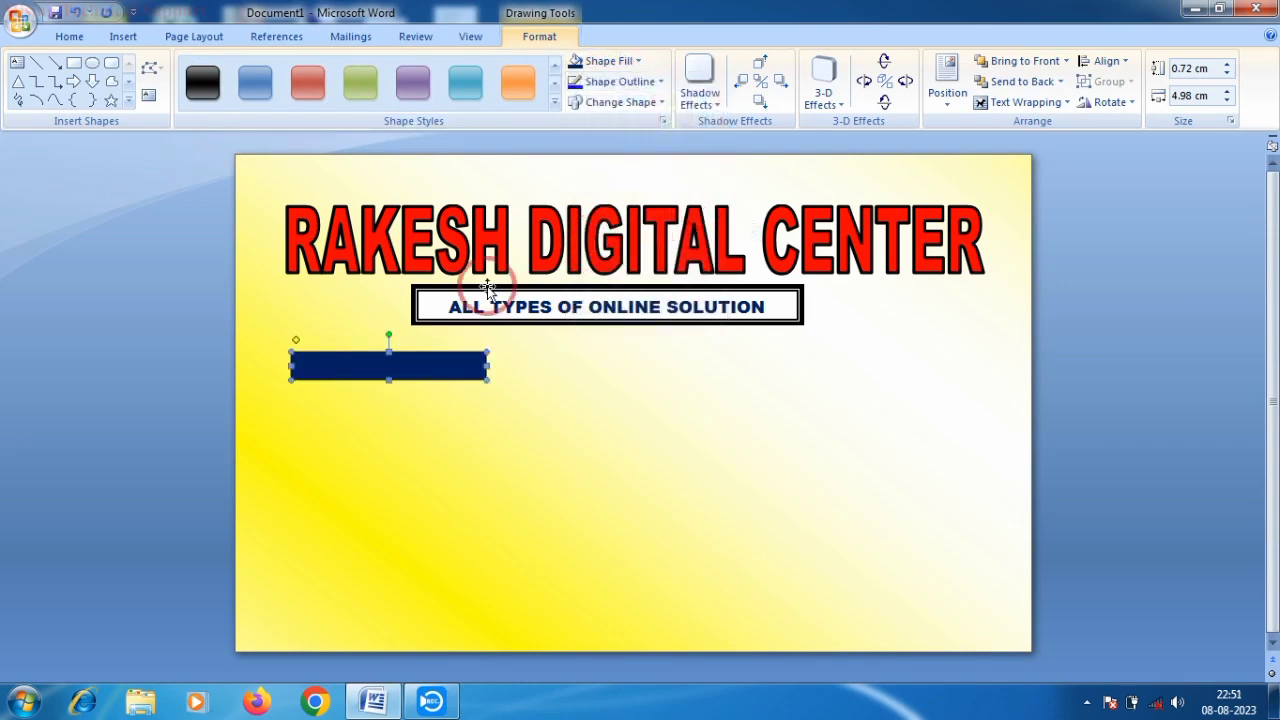
{"action": "right_click", "coordinate": [417, 360]}
- Put ADHAR CARD text in the bar in Tw Cen MT Condensed Extra Bold, 14 pt
{"action": "left_click", "coordinate": [466, 431]}
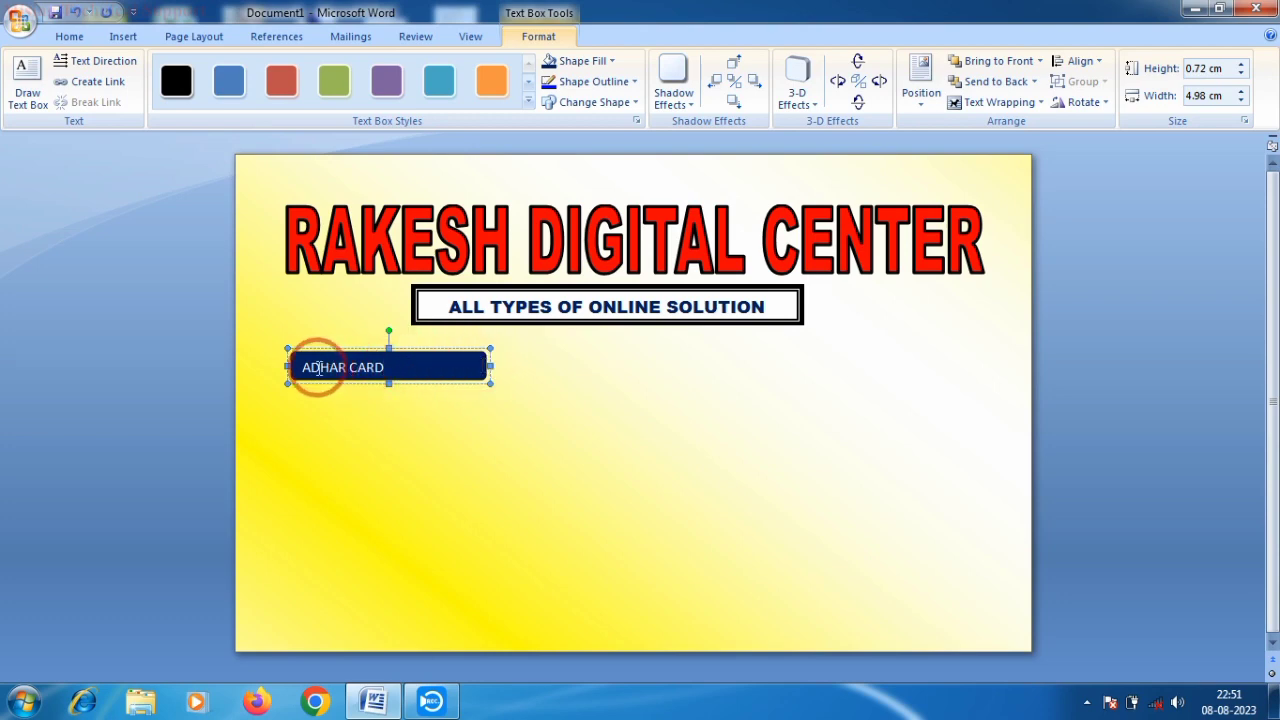
{"action": "left_click_drag", "start_coordinate": [297, 367], "coordinate": [389, 366]}
{"action": "left_click", "coordinate": [70, 37]}
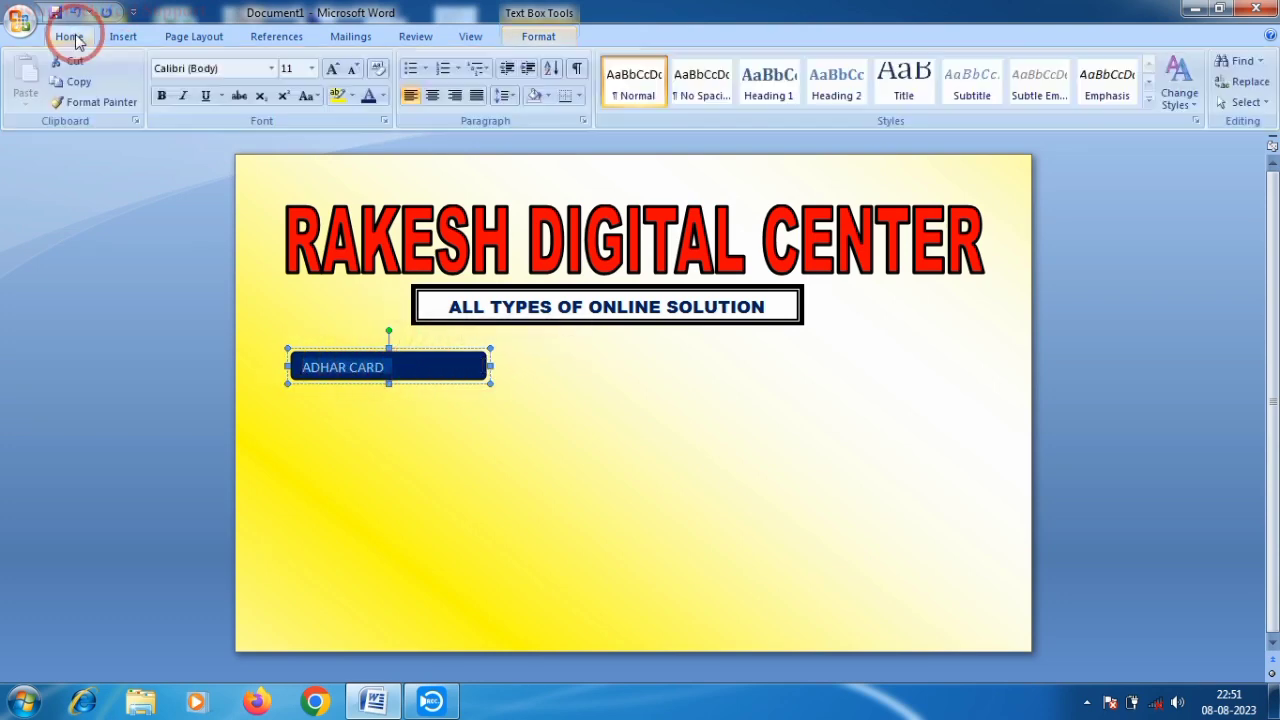
{"action": "left_click", "coordinate": [271, 68]}
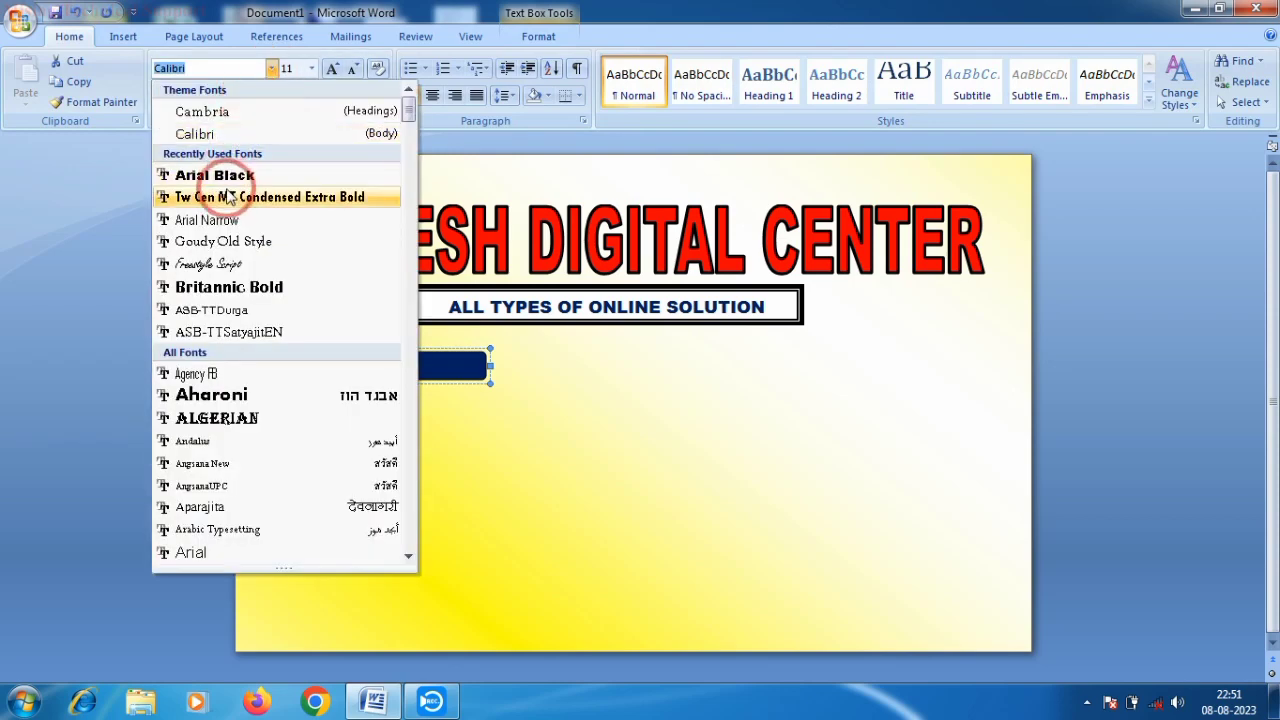
{"action": "left_click", "coordinate": [240, 198]}
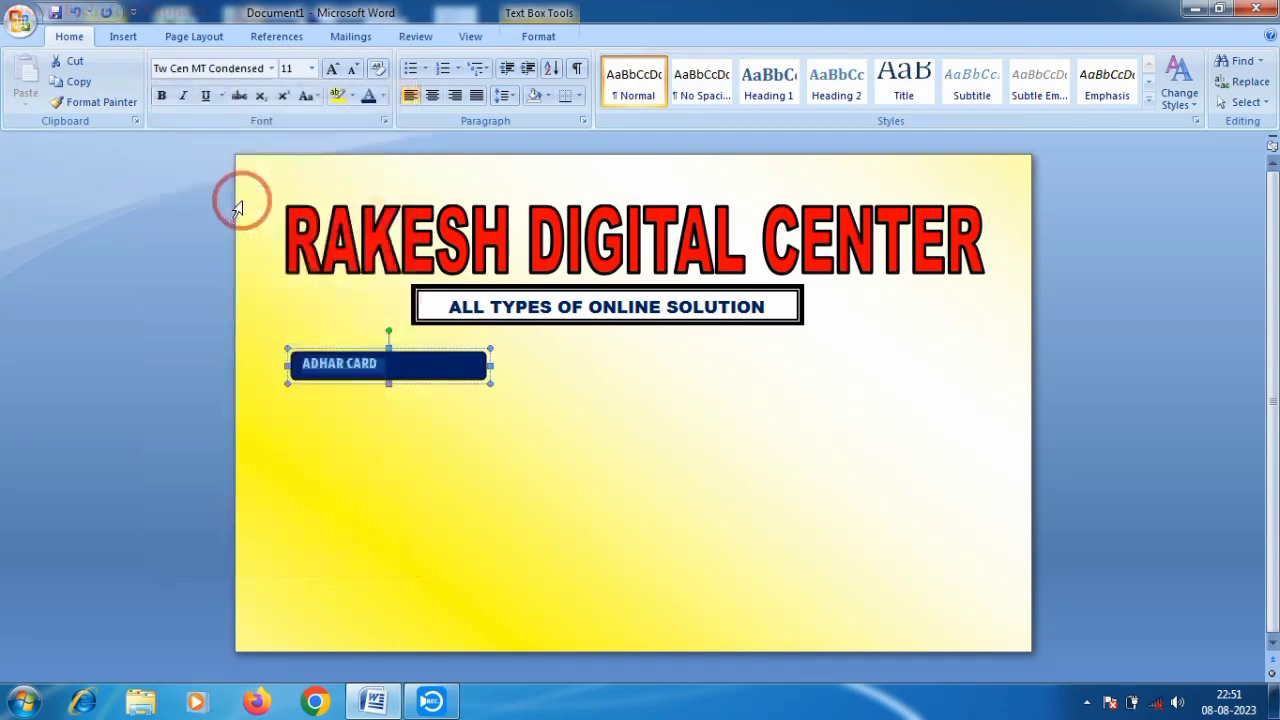
{"action": "left_click", "coordinate": [332, 69]}
{"action": "left_click", "coordinate": [332, 69]}
{"action": "left_click", "coordinate": [333, 70]}
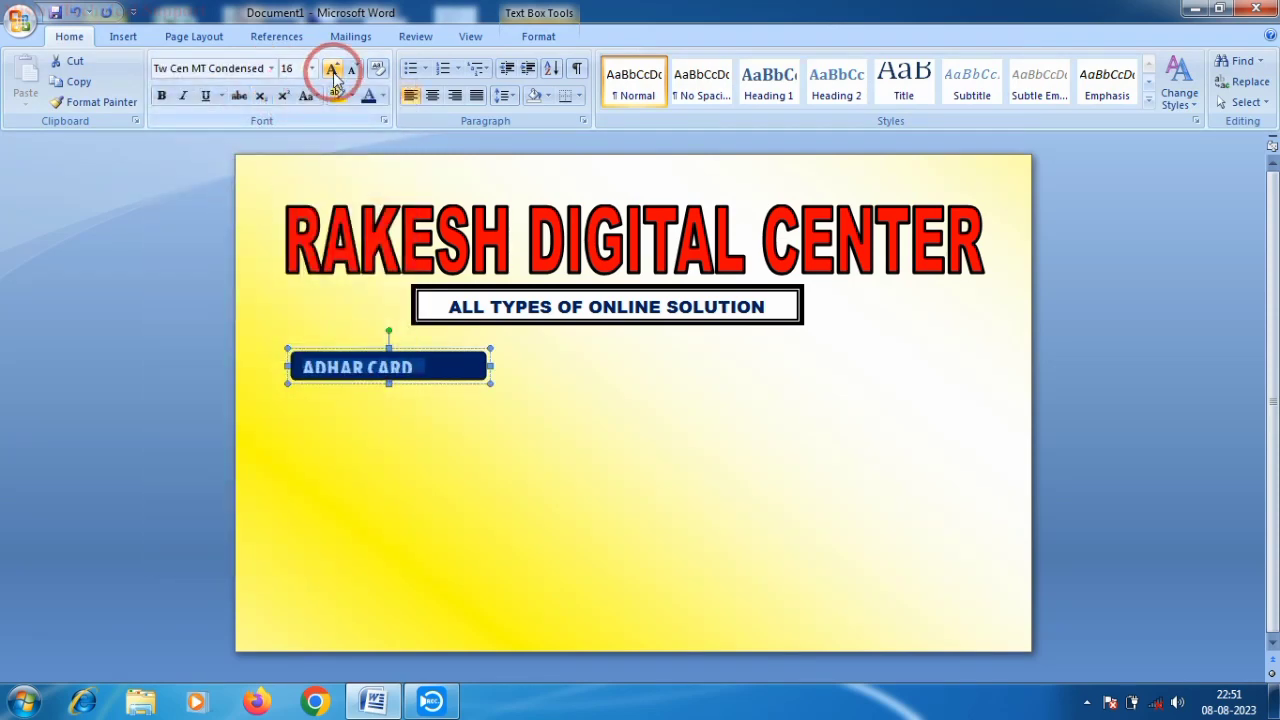
{"action": "left_click", "coordinate": [353, 70]}
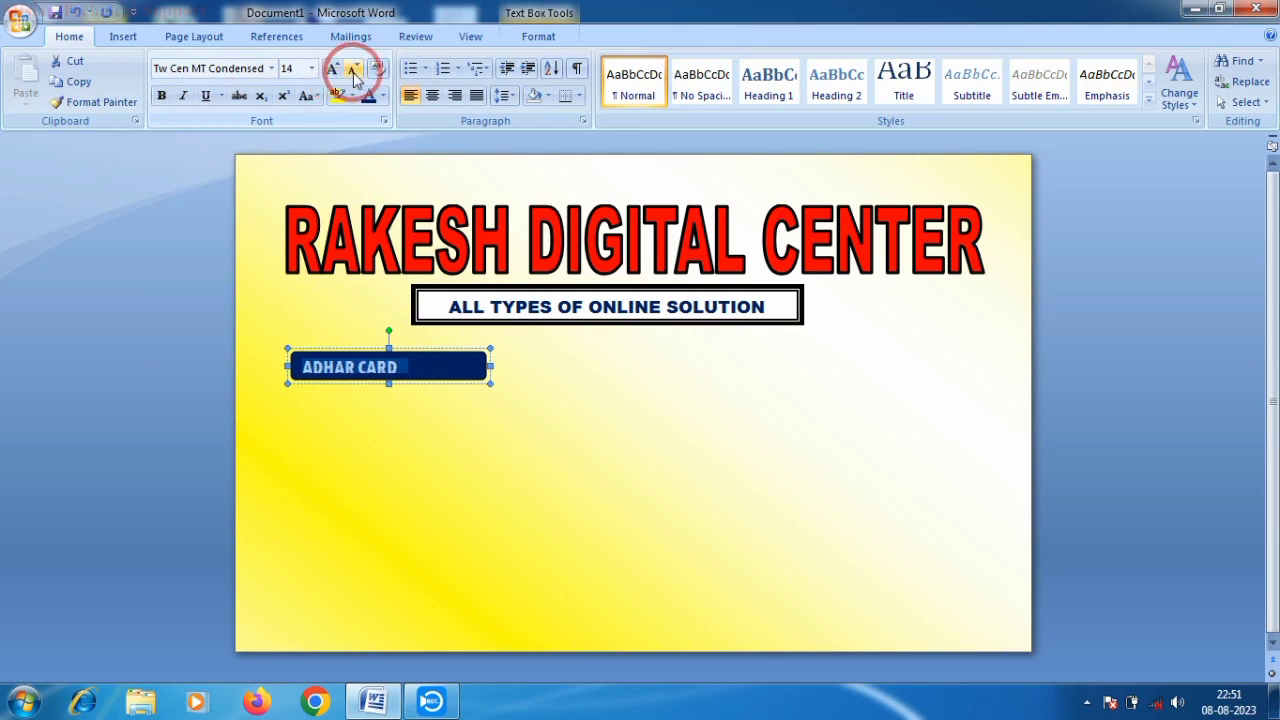
- Make the ADHAR CARD box slightly taller and narrower to fit its text
{"action": "left_click", "coordinate": [415, 364]}
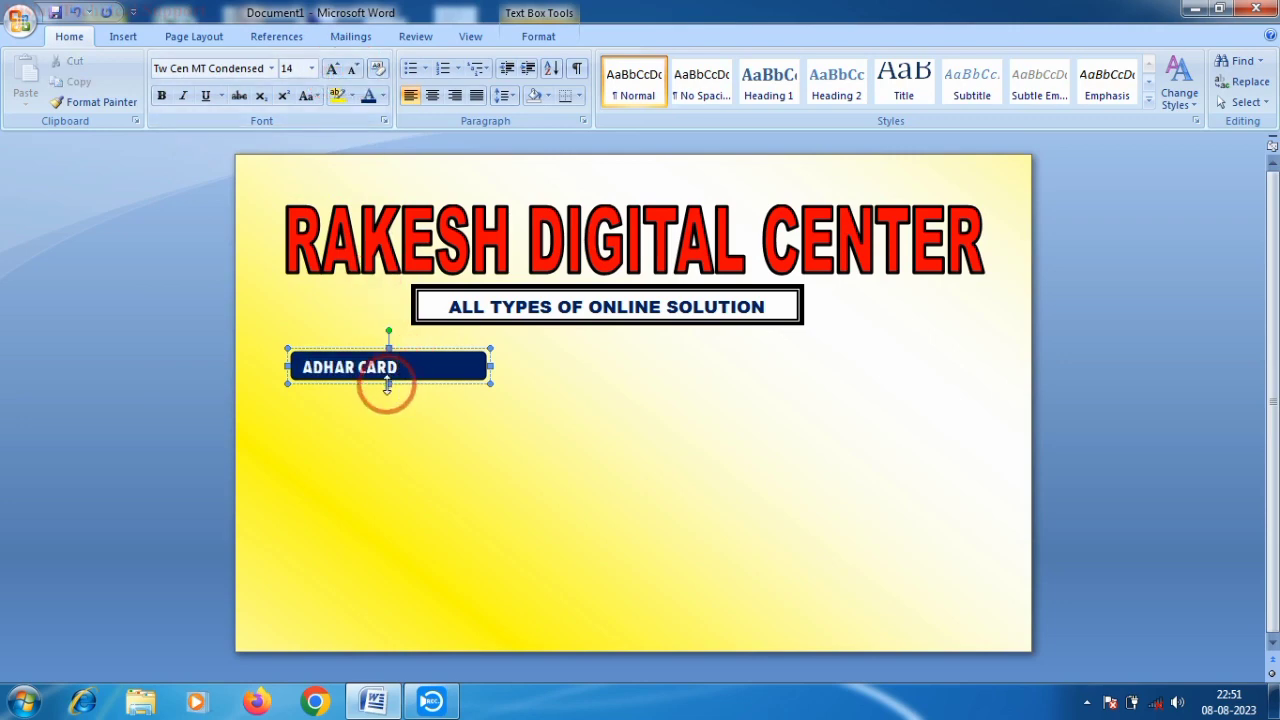
{"action": "left_click_drag", "start_coordinate": [387, 388], "coordinate": [387, 391]}
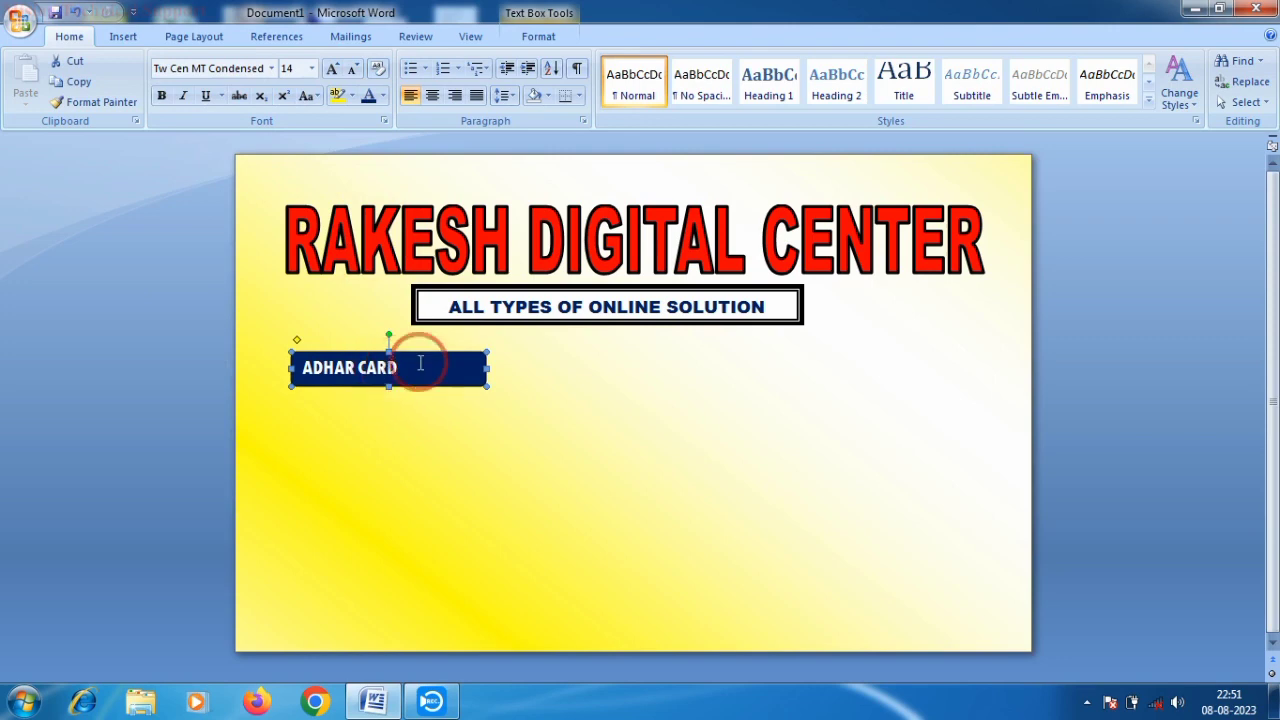
{"action": "mouse_move", "coordinate": [488, 368]}
{"action": "left_mouse_down"}
{"action": "mouse_move", "coordinate": [441, 368]}
{"action": "mouse_move", "coordinate": [482, 390]}
{"action": "left_mouse_up"}
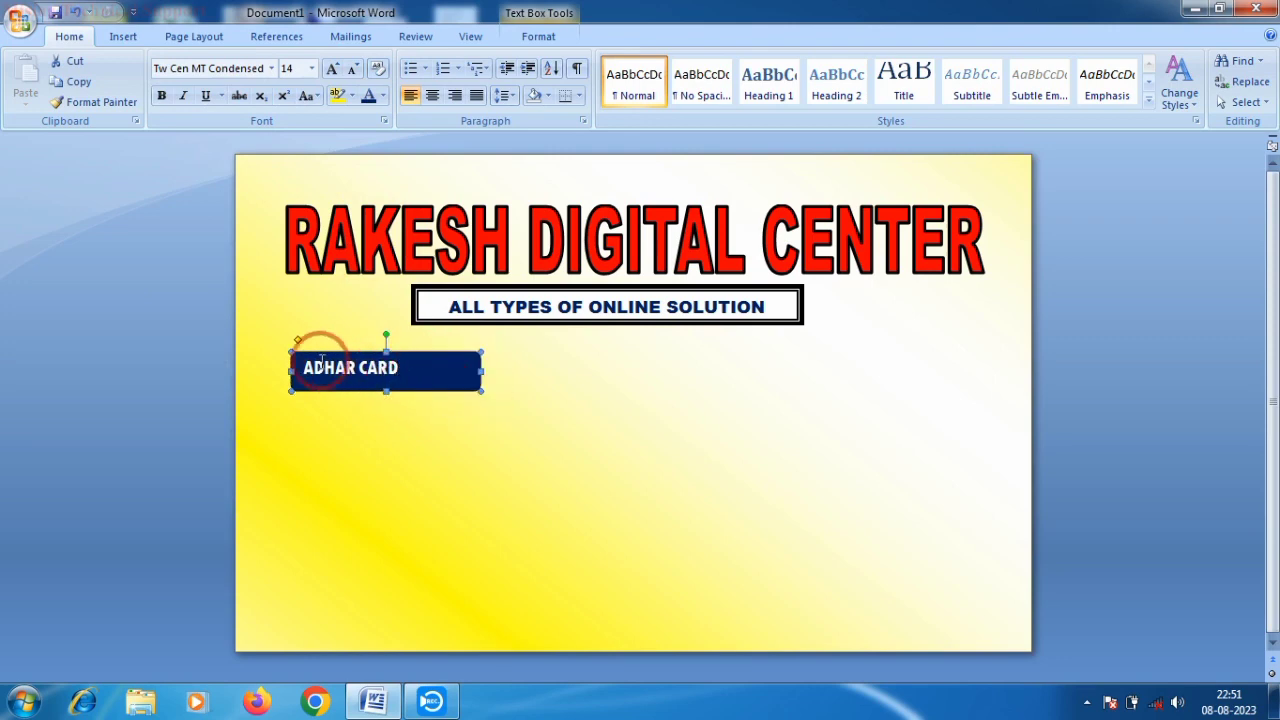
- Centre the ADHAR CARD text in its box and set it to 22 pt
{"action": "left_click_drag", "start_coordinate": [302, 366], "coordinate": [406, 367]}
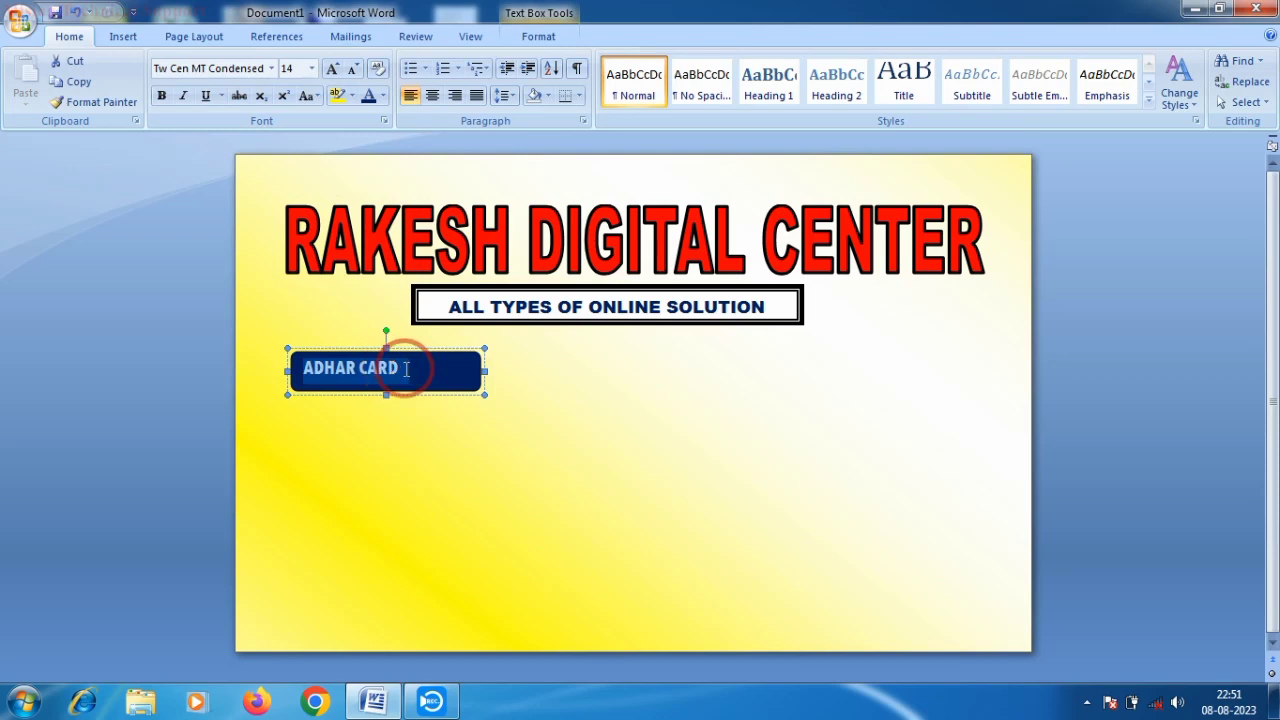
{"action": "left_click", "coordinate": [434, 98]}
{"action": "left_click", "coordinate": [332, 69]}
{"action": "left_click", "coordinate": [332, 69]}
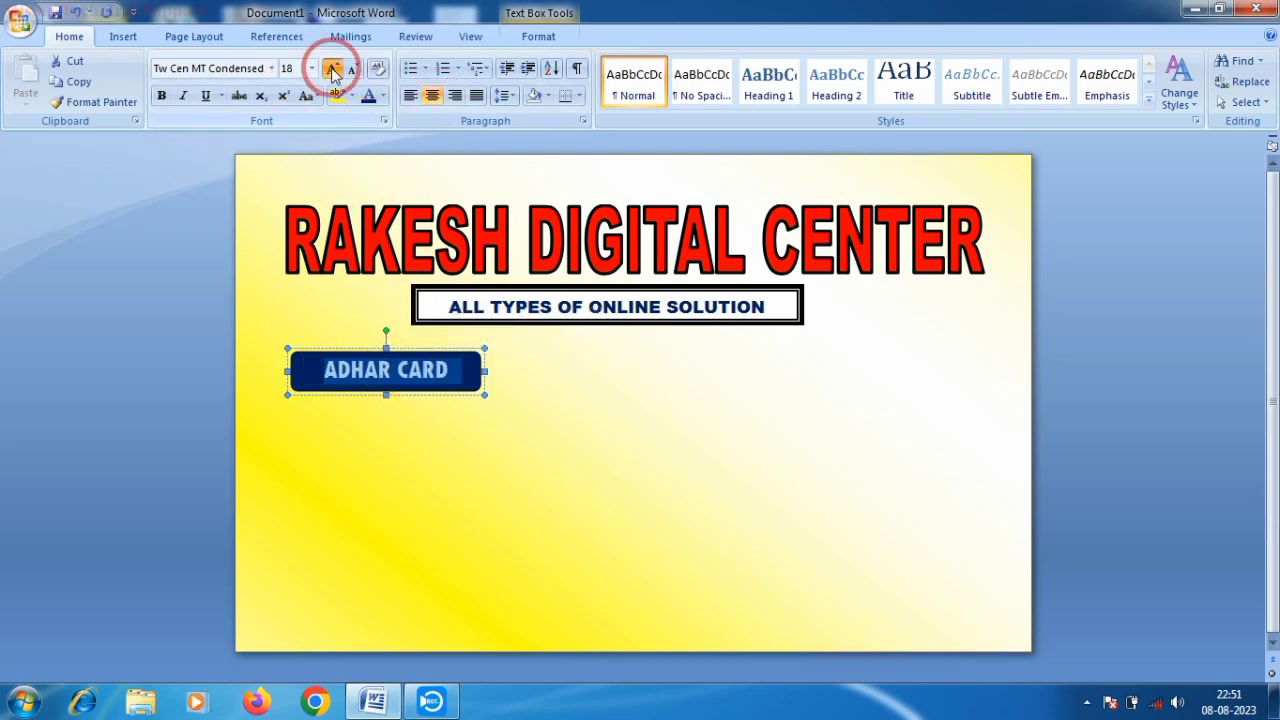
{"action": "left_click", "coordinate": [332, 69]}
{"action": "left_click", "coordinate": [332, 69]}
{"action": "left_click", "coordinate": [332, 69]}
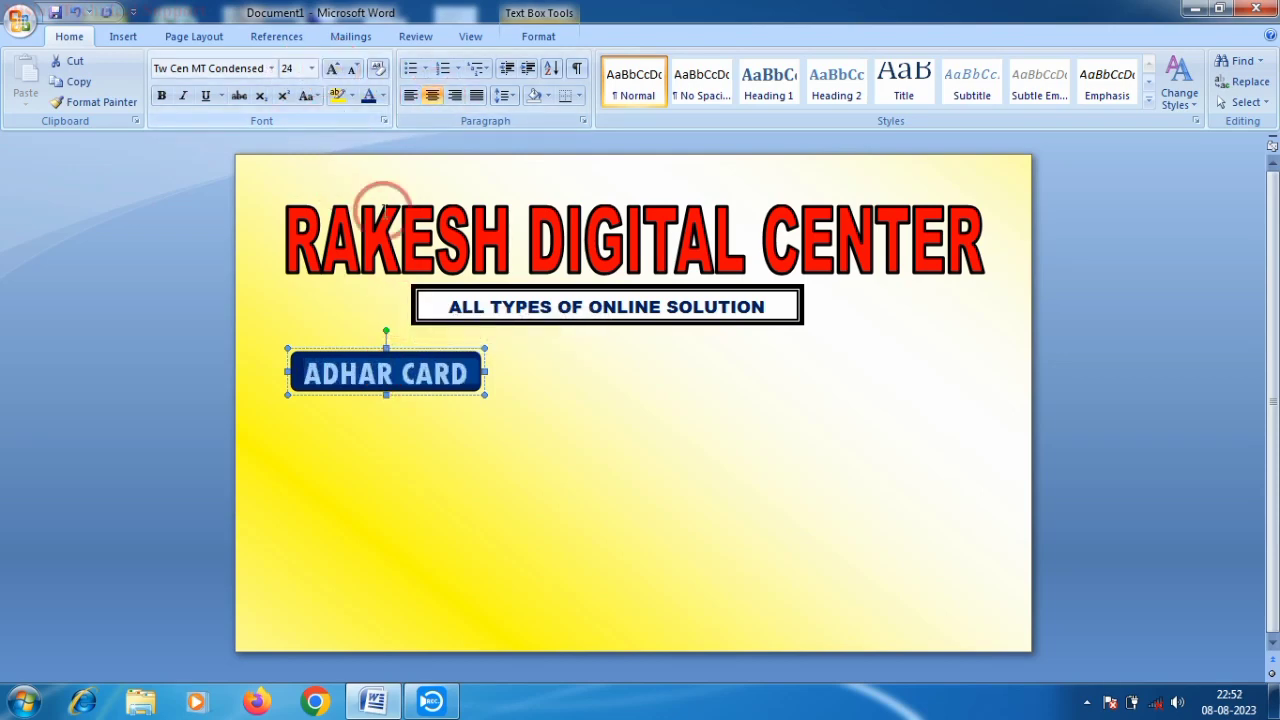
{"action": "left_click", "coordinate": [505, 370]}
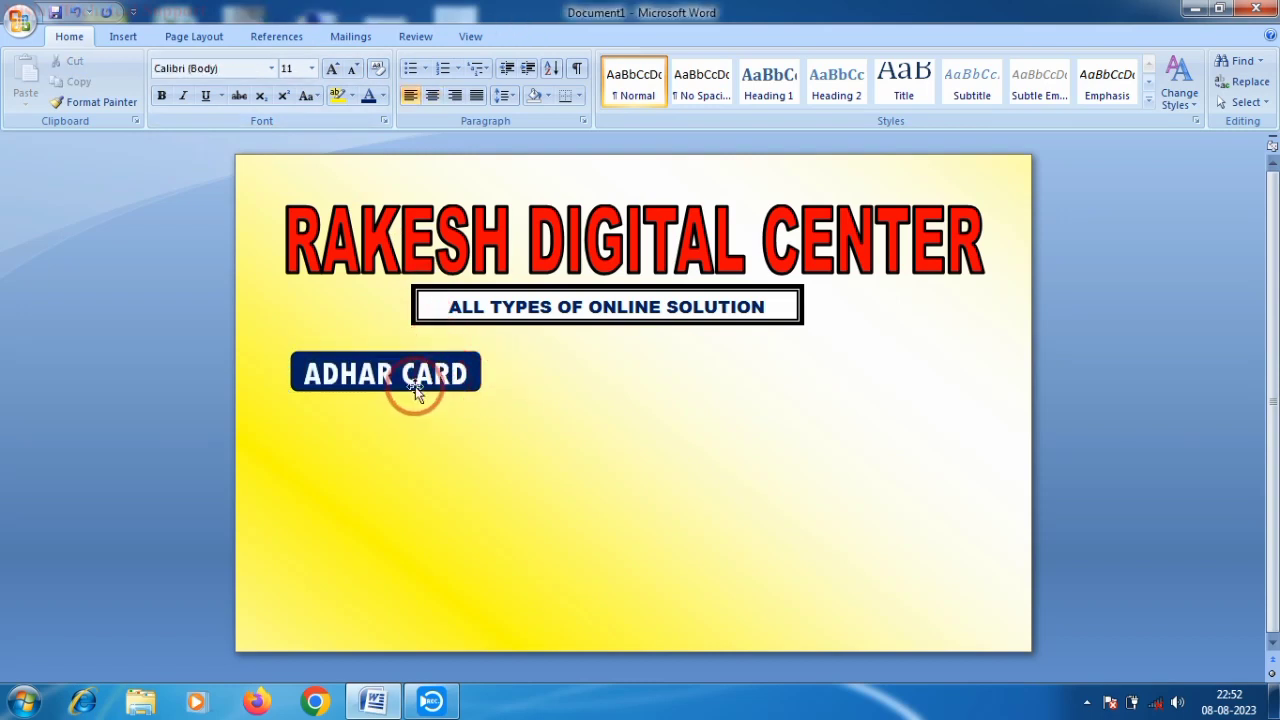
{"action": "left_click_drag", "start_coordinate": [302, 377], "coordinate": [476, 378]}
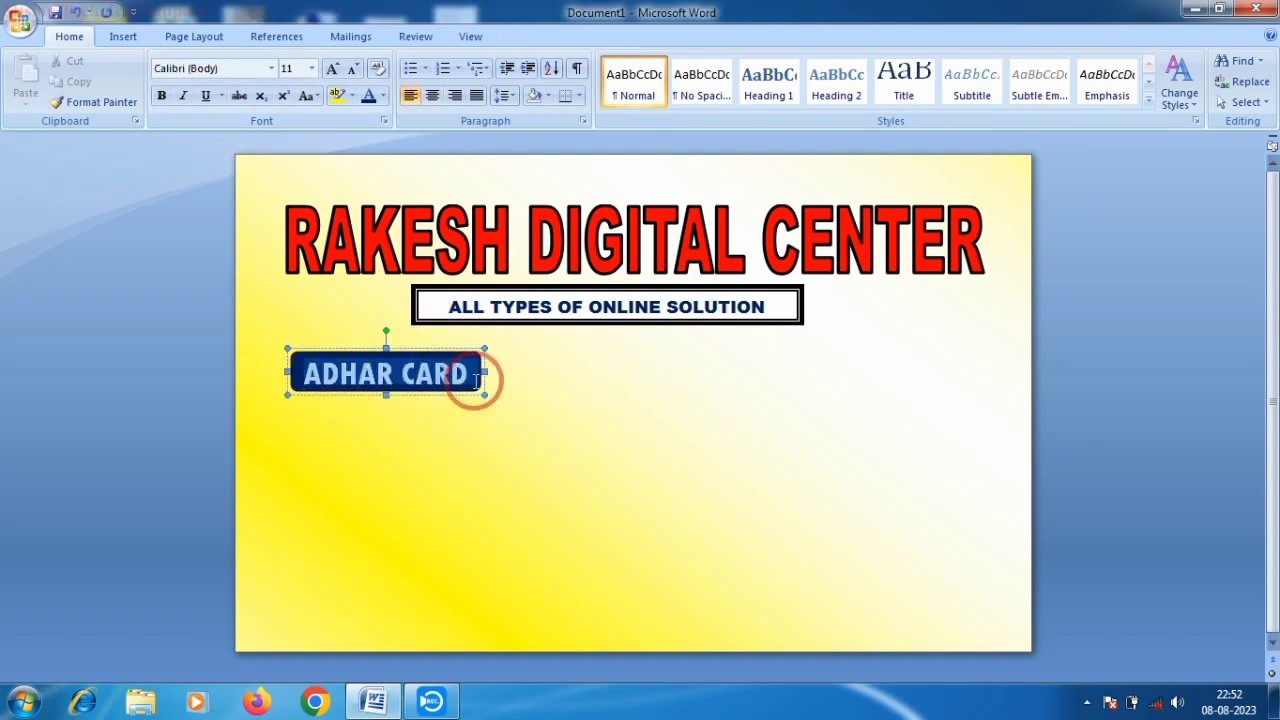
{"action": "left_click", "coordinate": [350, 69]}
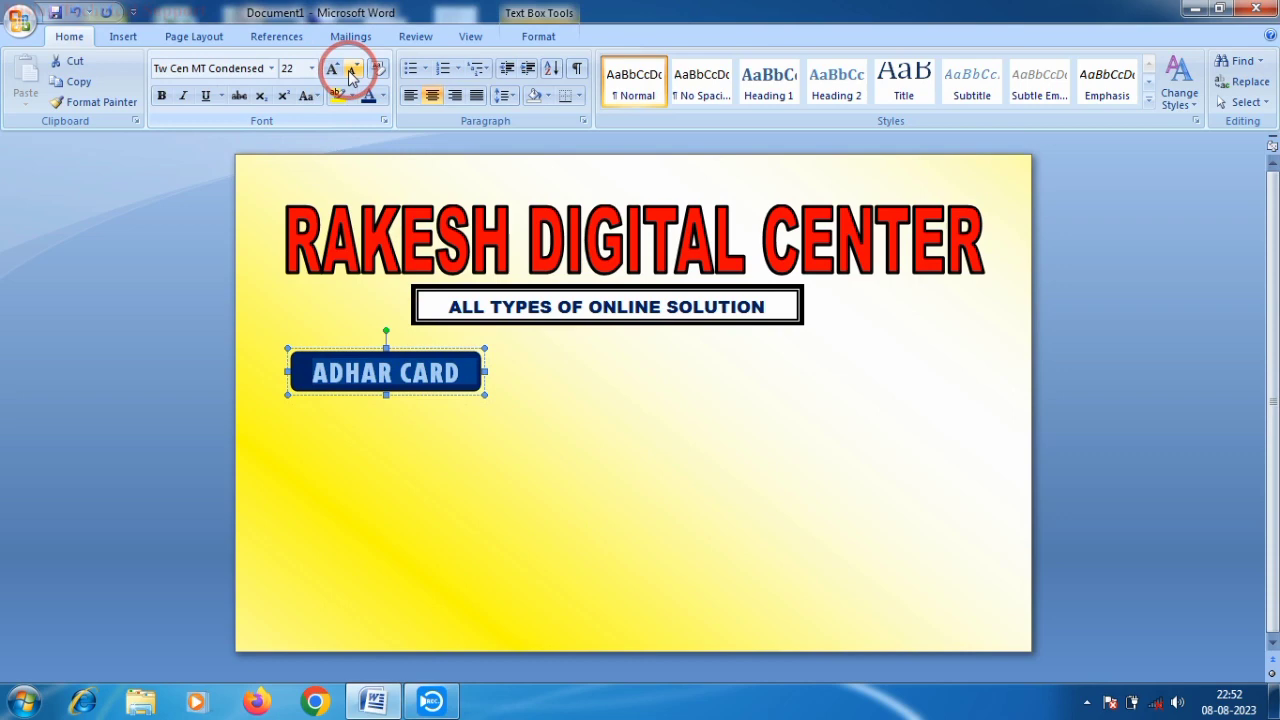
{"action": "left_click", "coordinate": [410, 375]}
- Copy the ADHAR CARD box to its right and relabel the copy PAN CARD
{"action": "right_click", "coordinate": [341, 355]}
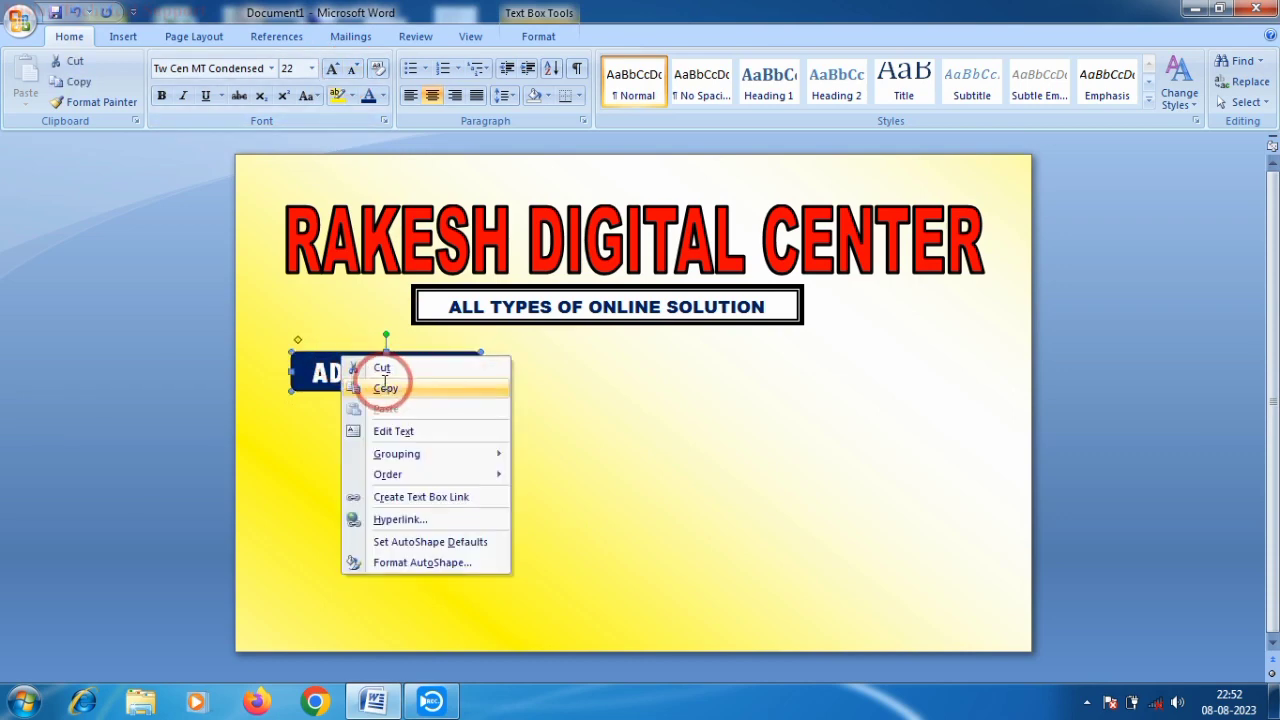
{"action": "left_click", "coordinate": [385, 388]}
{"action": "right_click", "coordinate": [514, 357]}
{"action": "left_click", "coordinate": [520, 413]}
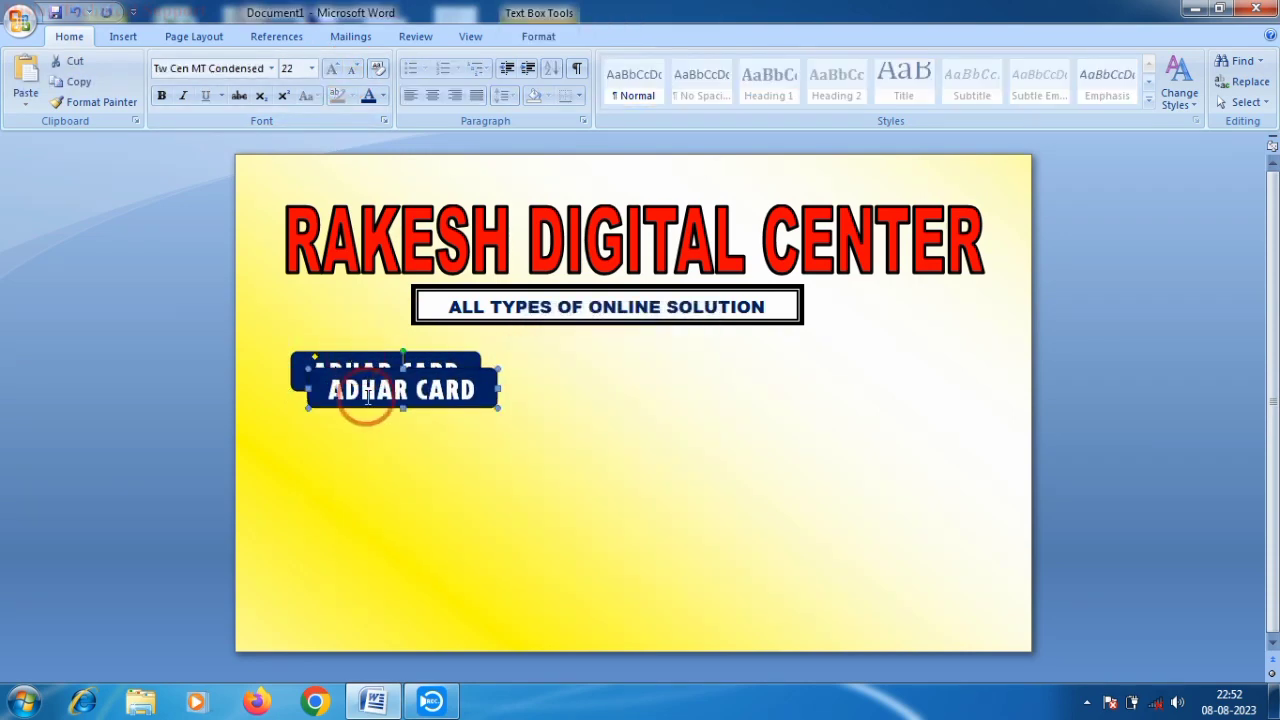
{"action": "left_click_drag", "start_coordinate": [359, 372], "coordinate": [575, 348]}
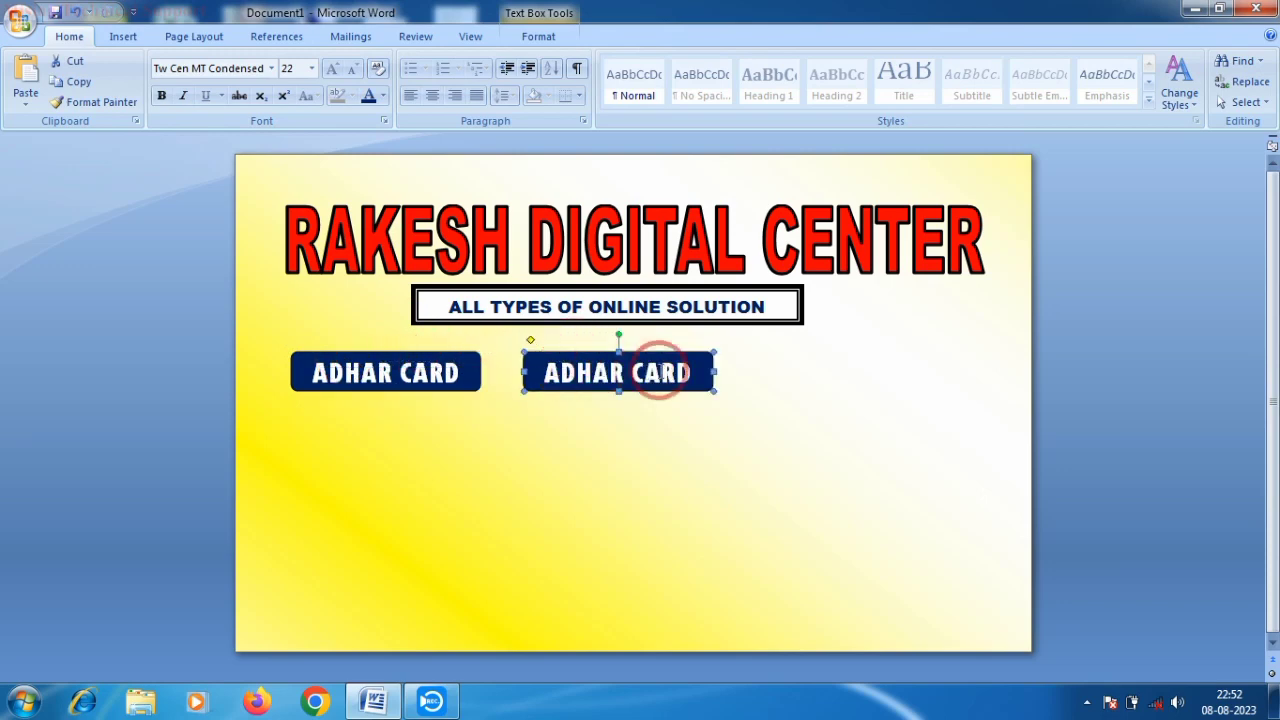
{"action": "left_click", "coordinate": [690, 372]}
{"action": "left_click_drag", "start_coordinate": [690, 372], "coordinate": [491, 360]}
{"action": "key", "text": "Delete"}
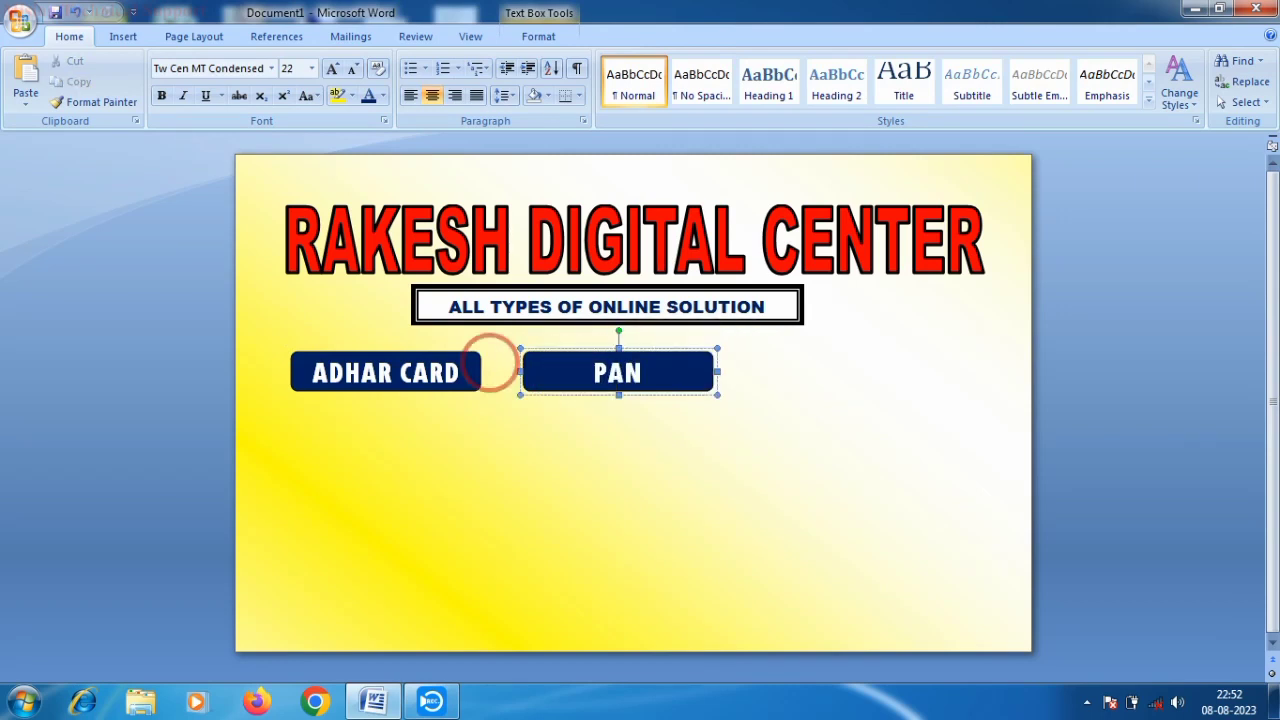
{"action": "type", "text": "PAN CARD"}
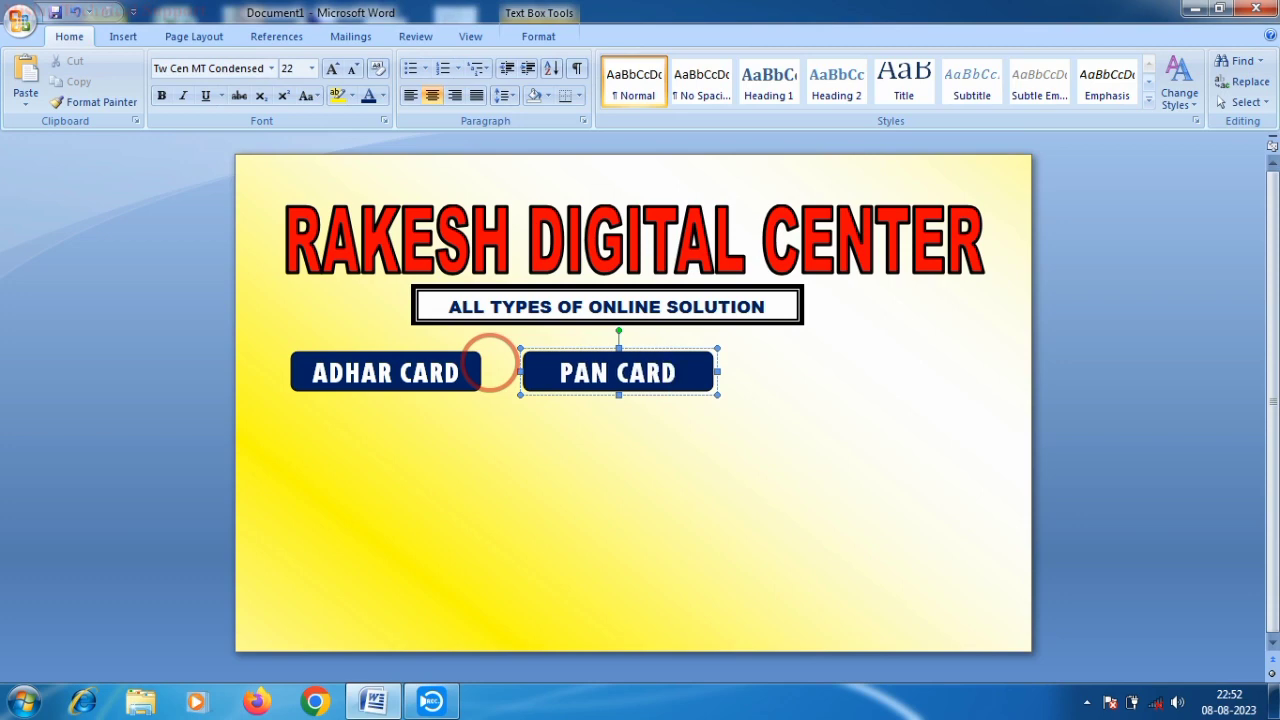
{"action": "left_click", "coordinate": [802, 354]}
- Paste a third ADHAR CARD box at the right end of the row
{"action": "right_click", "coordinate": [801, 355]}
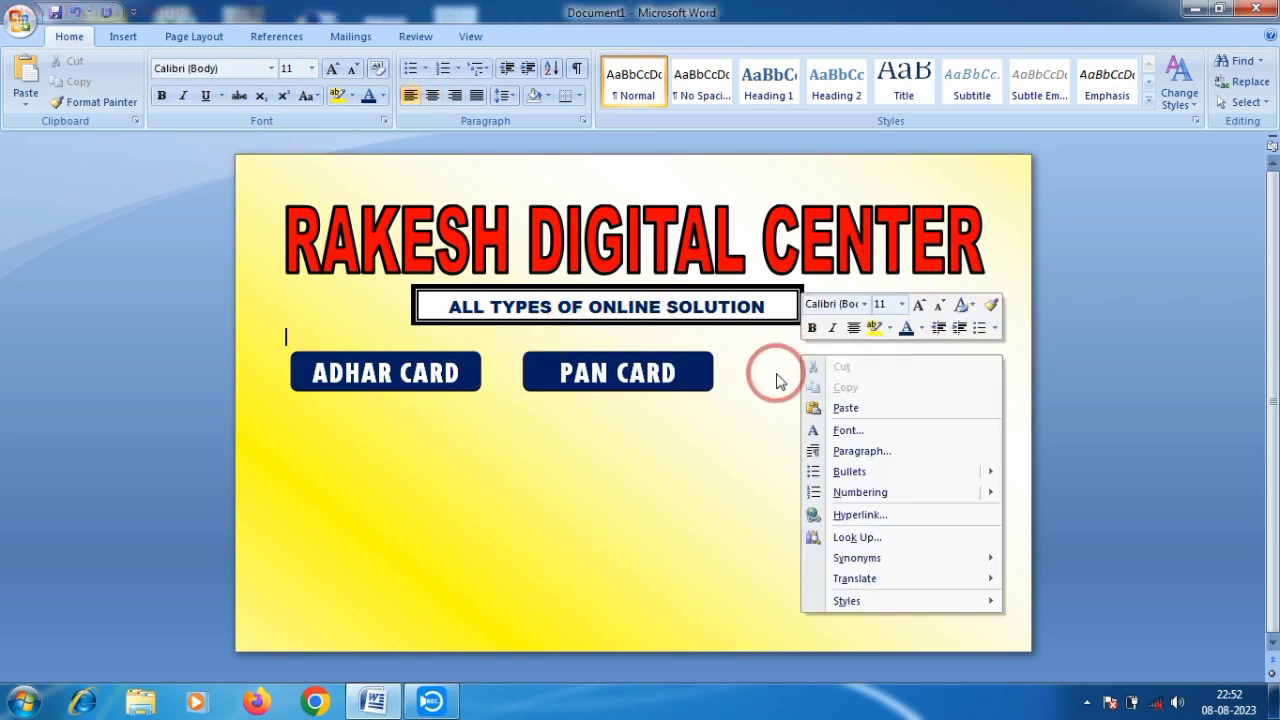
{"action": "left_click", "coordinate": [843, 408]}
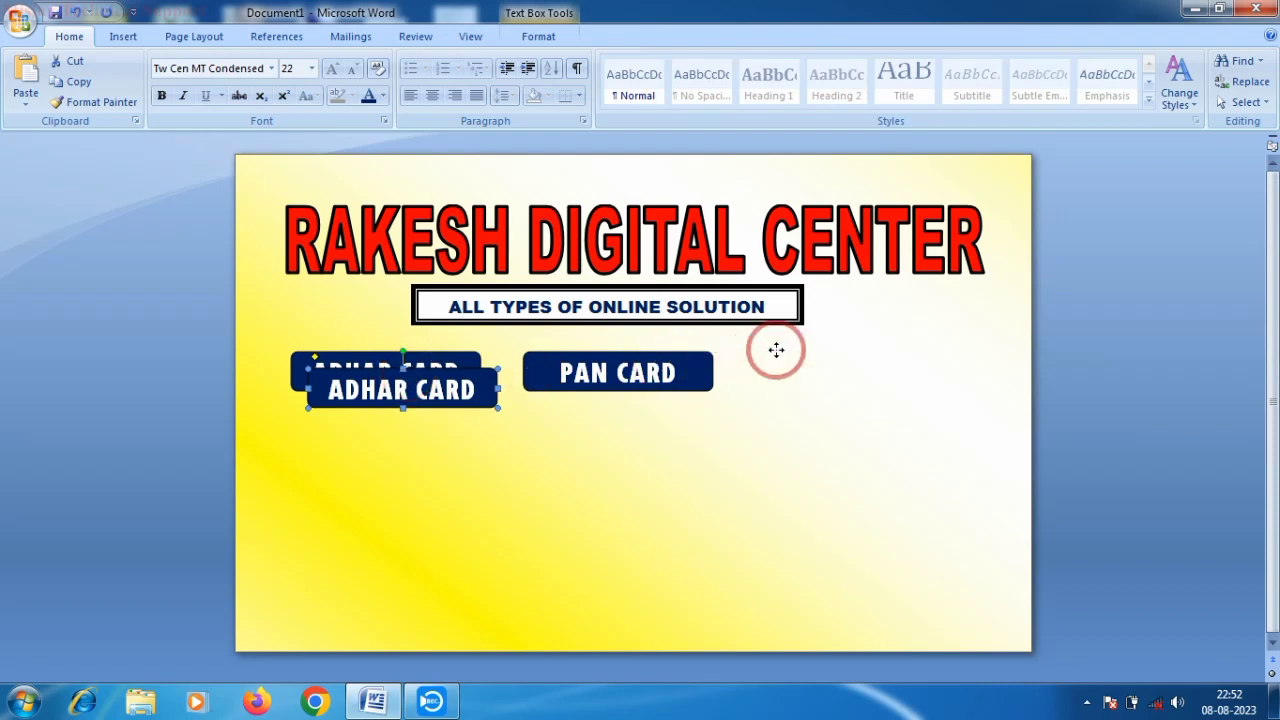
{"action": "left_click_drag", "start_coordinate": [838, 346], "coordinate": [858, 350]}
{"action": "left_click", "coordinate": [619, 367]}
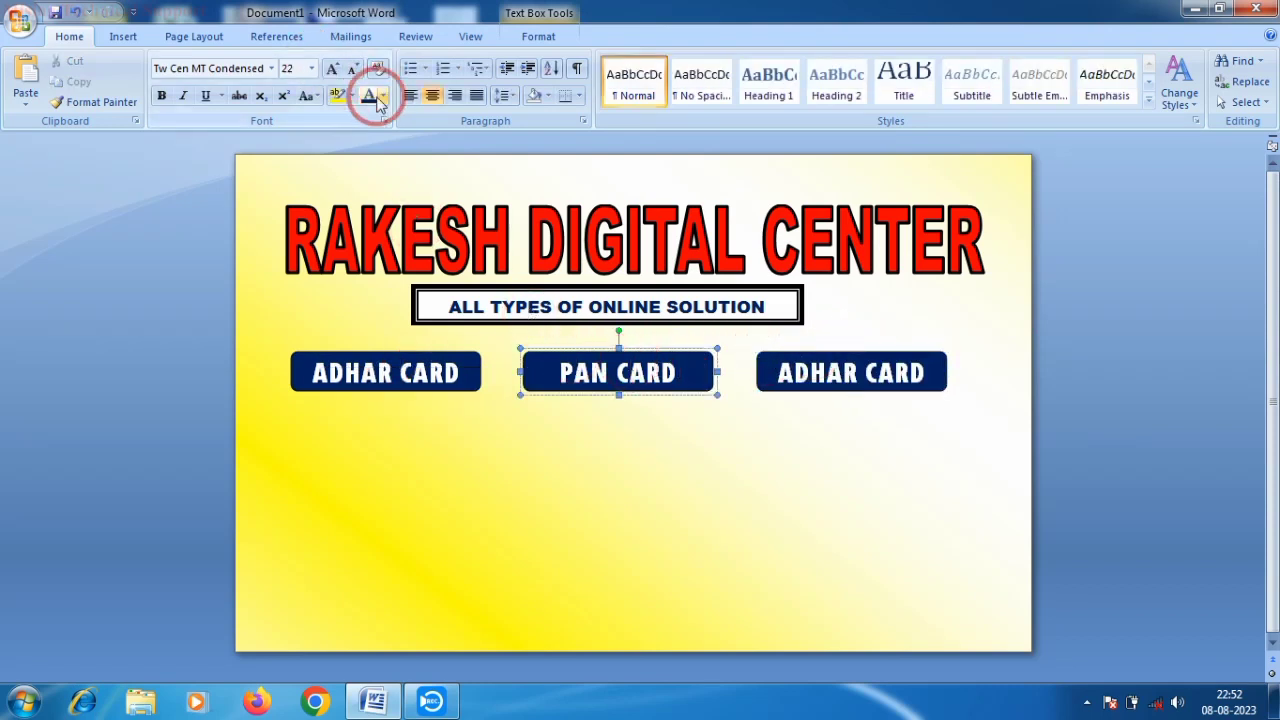
- Fill the PAN CARD box yellow and the right-hand box light blue
{"action": "left_click", "coordinate": [535, 38]}
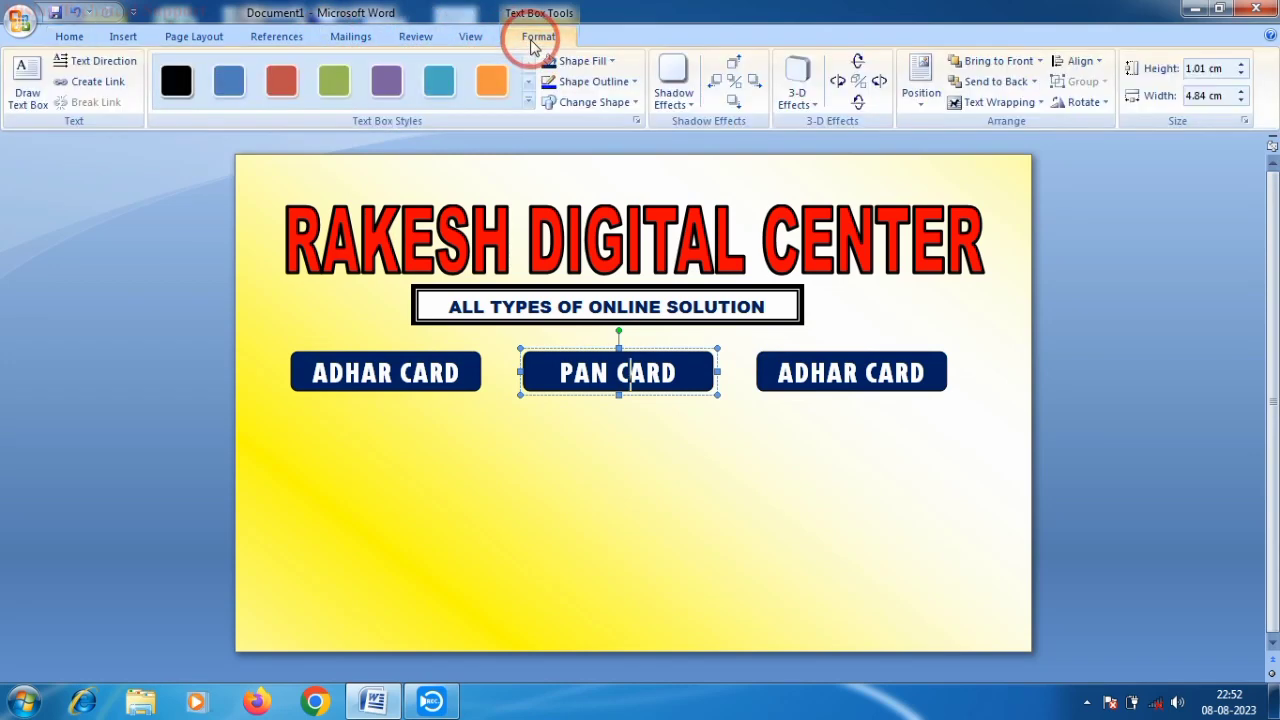
{"action": "left_click", "coordinate": [590, 61]}
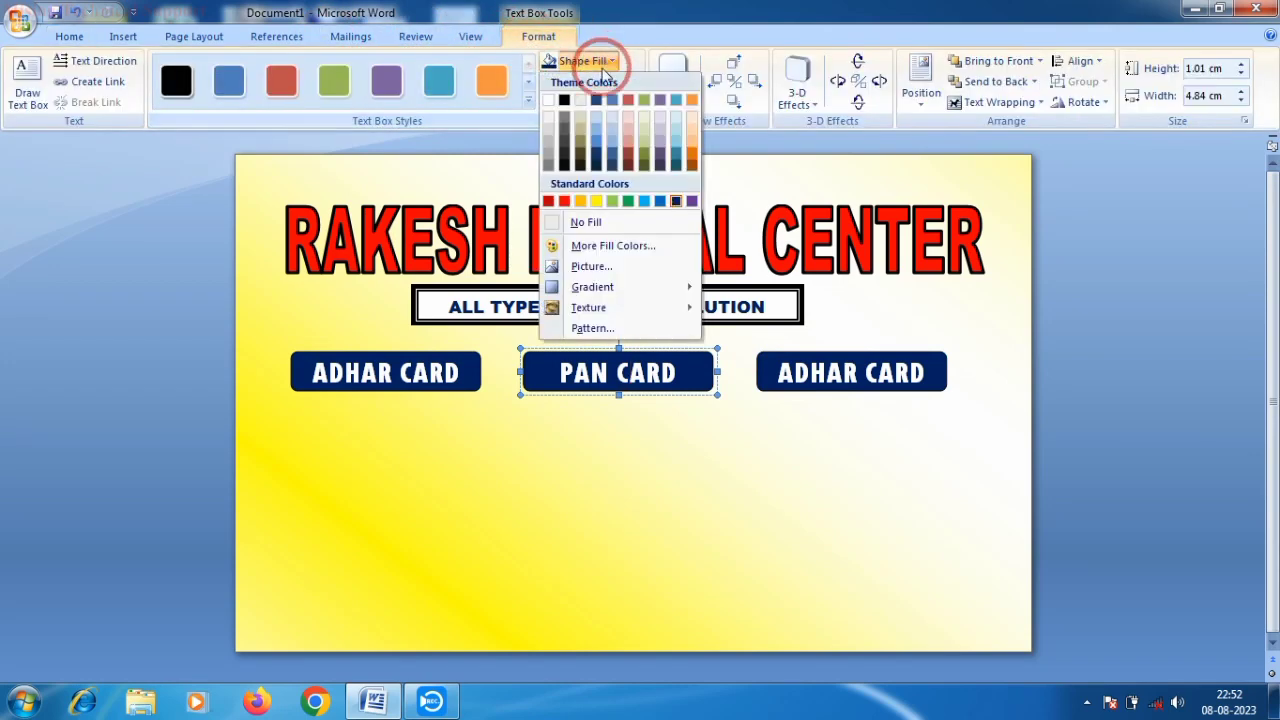
{"action": "left_click", "coordinate": [592, 202]}
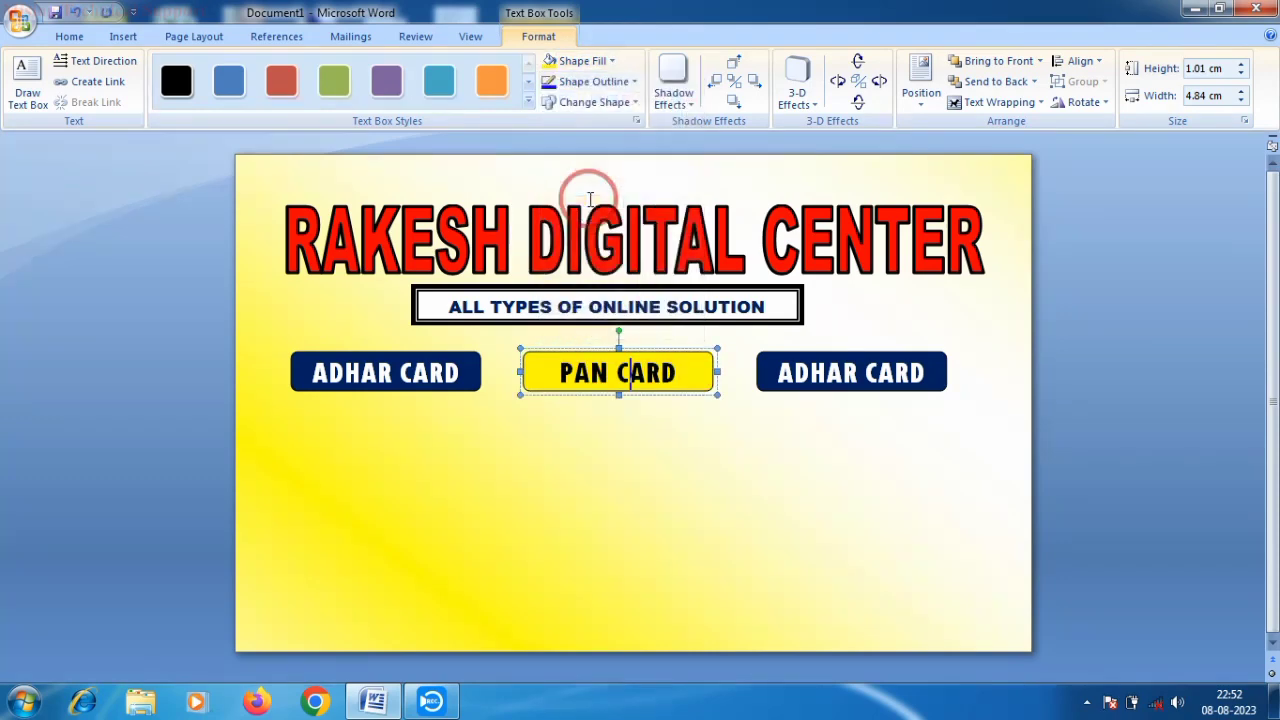
{"action": "left_click", "coordinate": [844, 352]}
{"action": "left_click", "coordinate": [590, 61]}
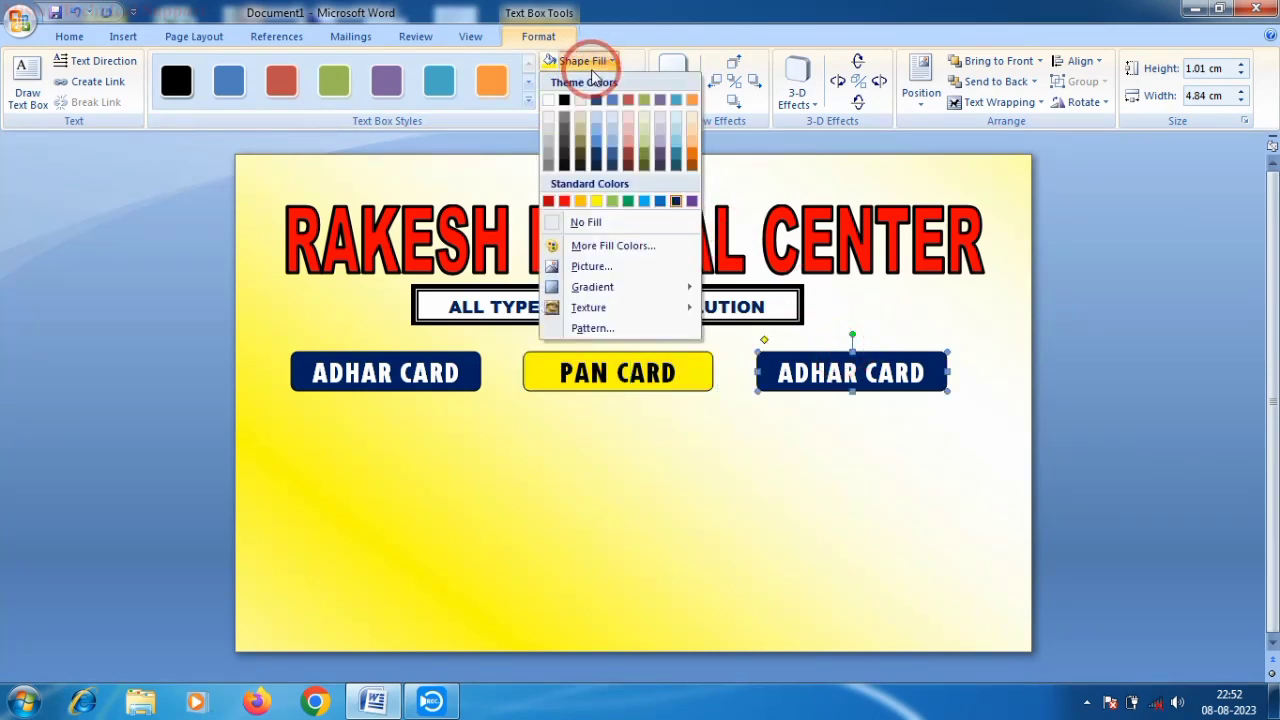
{"action": "left_click", "coordinate": [644, 203]}
{"action": "left_click", "coordinate": [644, 203]}
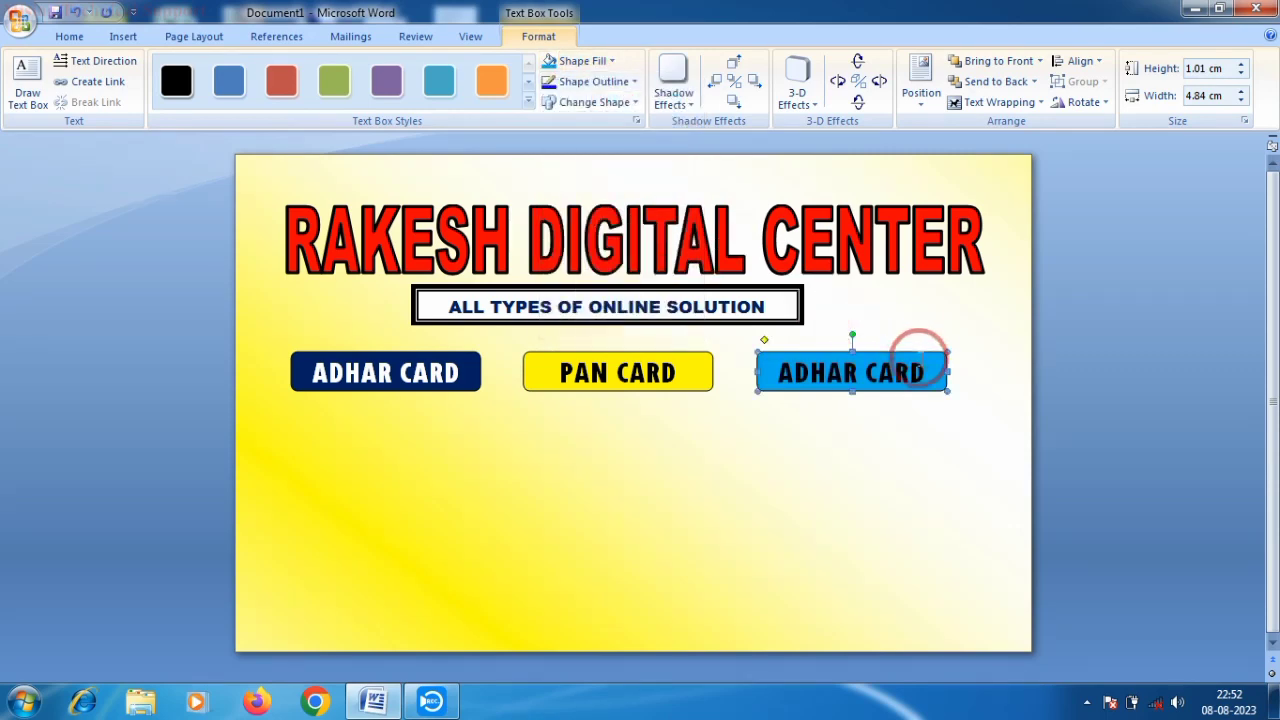
- Replace the light blue box's ADHAR CARD text with VOTER ID
{"action": "left_click", "coordinate": [920, 358]}
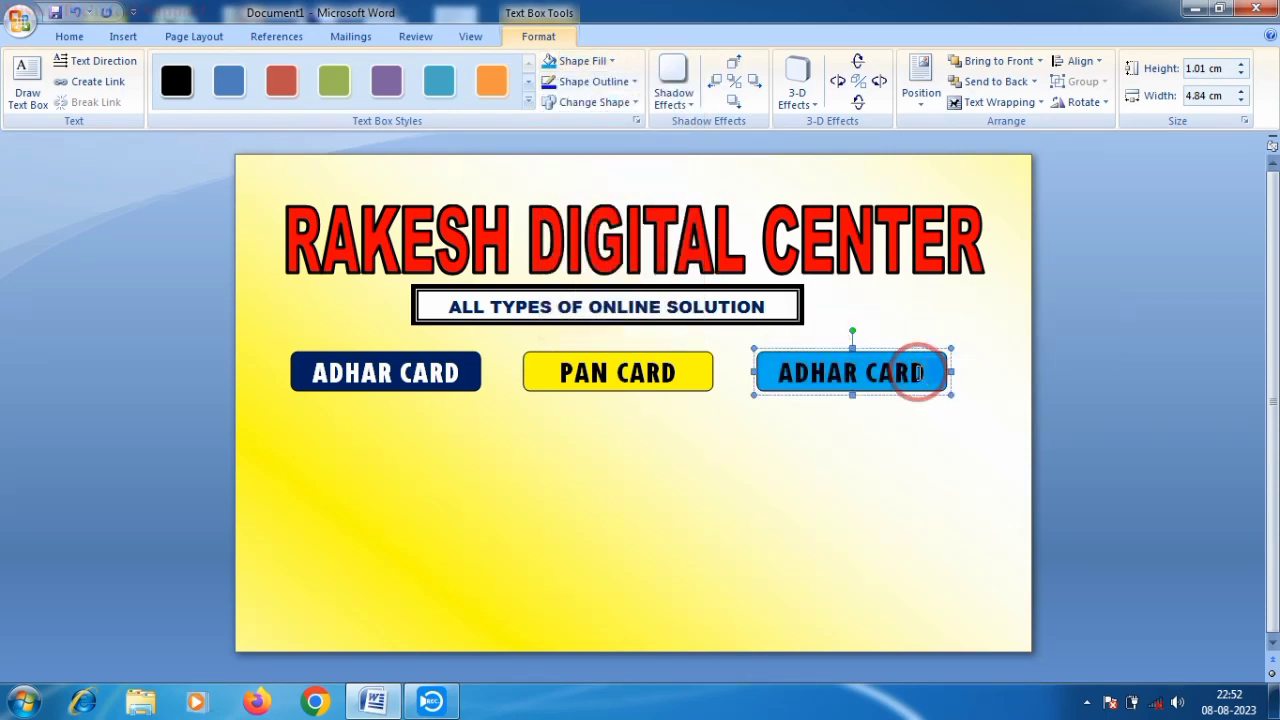
{"action": "left_click_drag", "start_coordinate": [920, 372], "coordinate": [803, 372]}
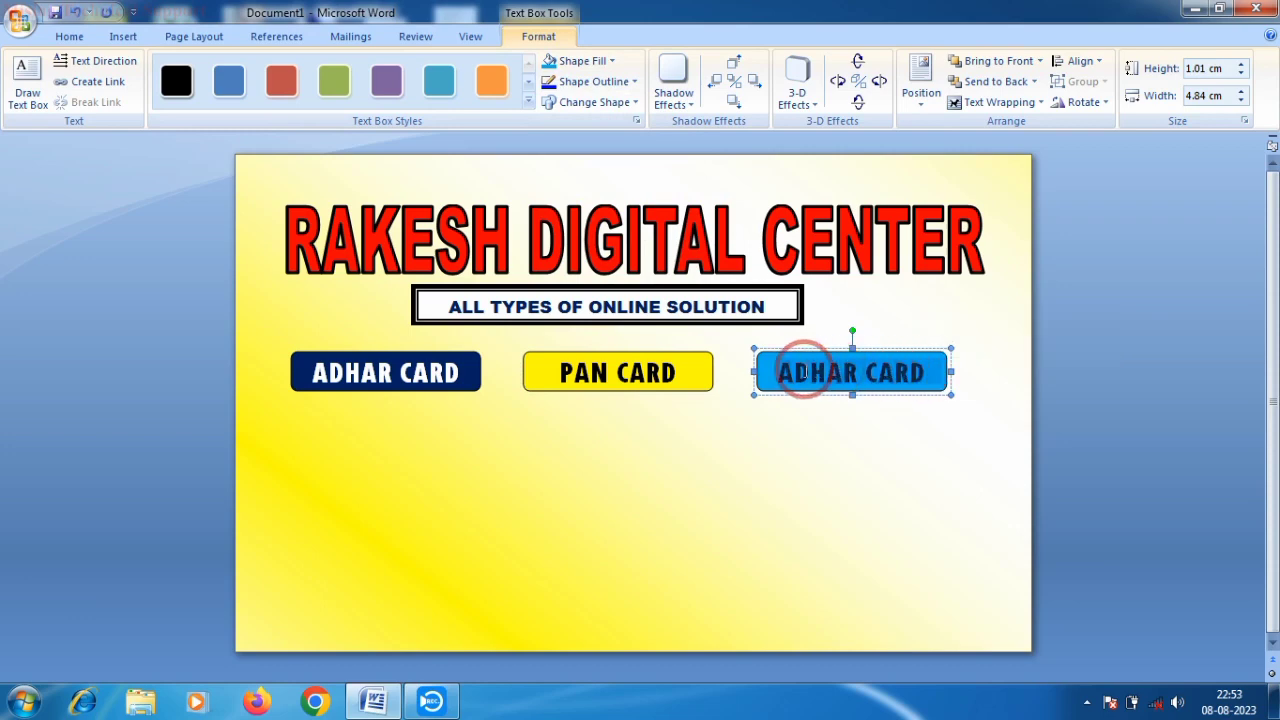
{"action": "key", "text": "BackSpace"}
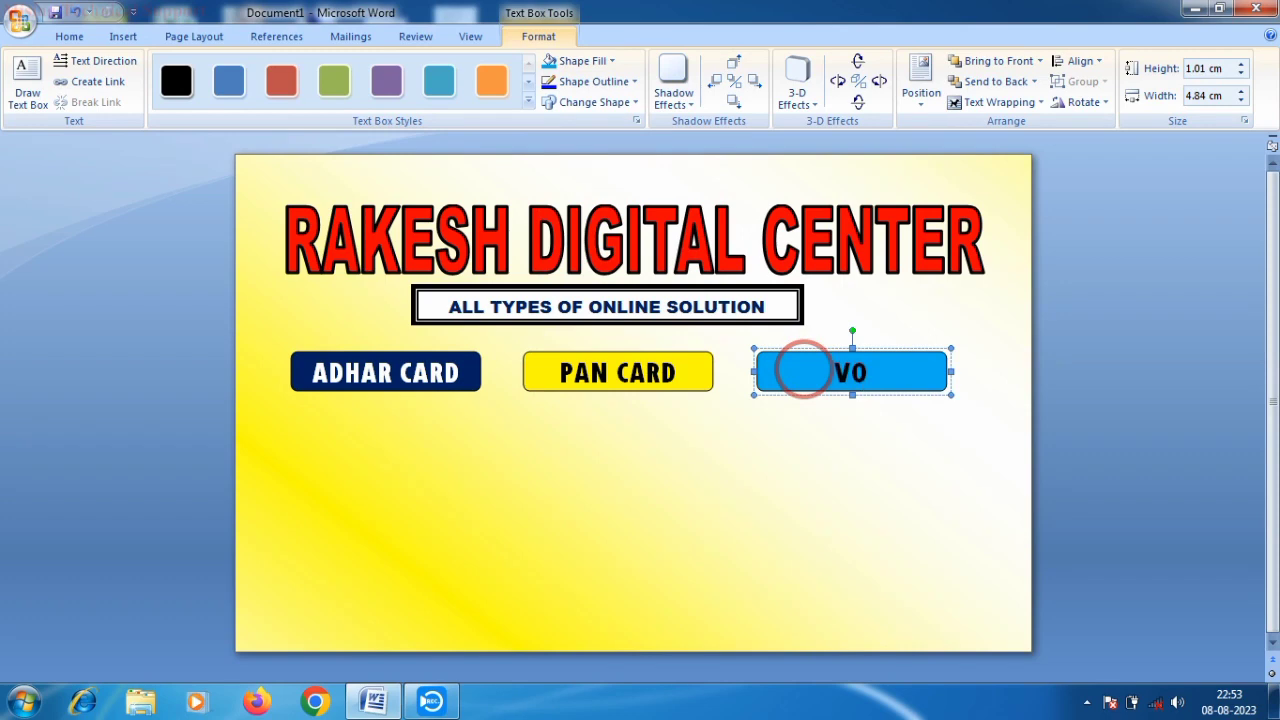
{"action": "type", "text": "VOTER I"}
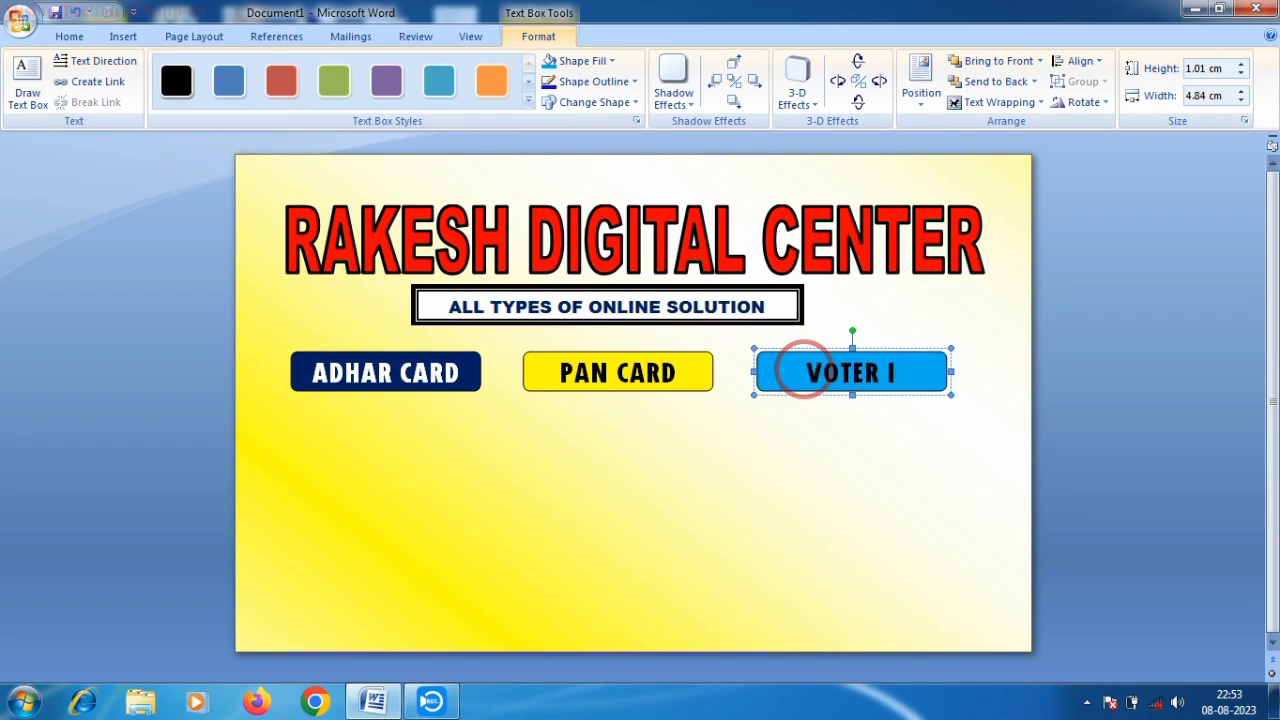
{"action": "type", "text": "D CA"}
{"action": "key", "text": "BackSpace"}
{"action": "key", "text": "BackSpace"}
{"action": "key", "text": "BackSpace"}
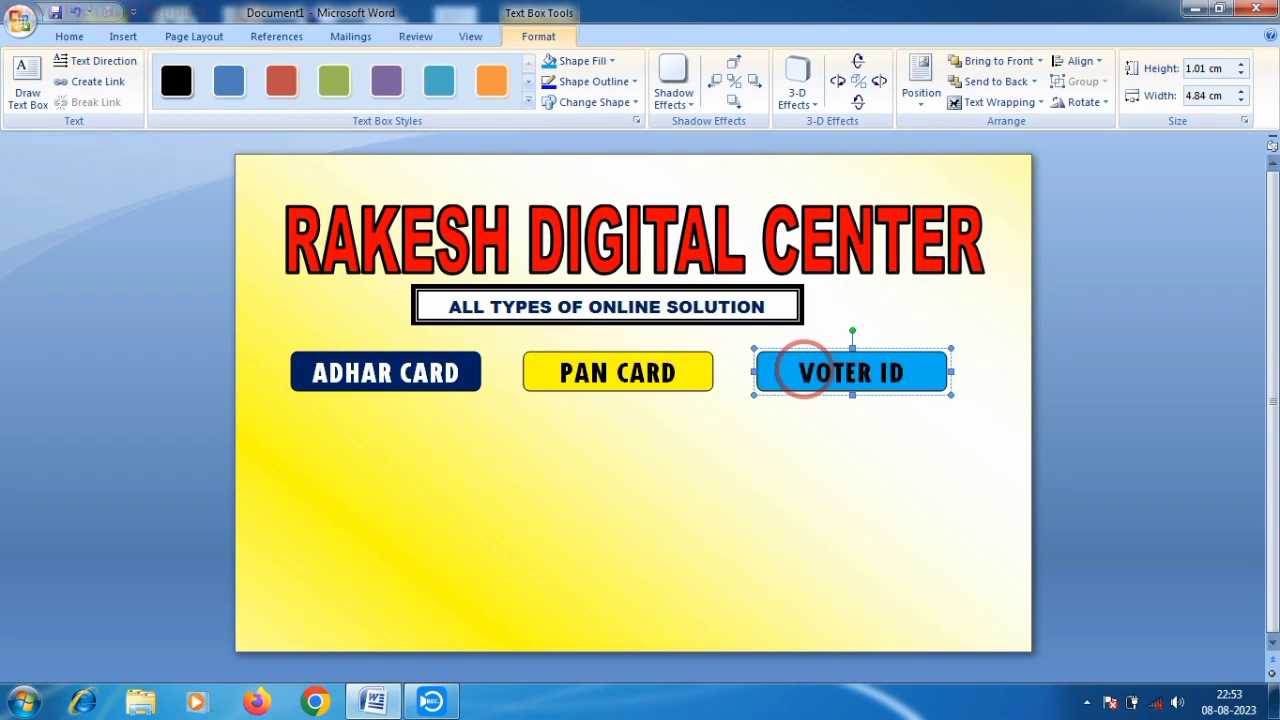
{"action": "type", "text": "CAR"}
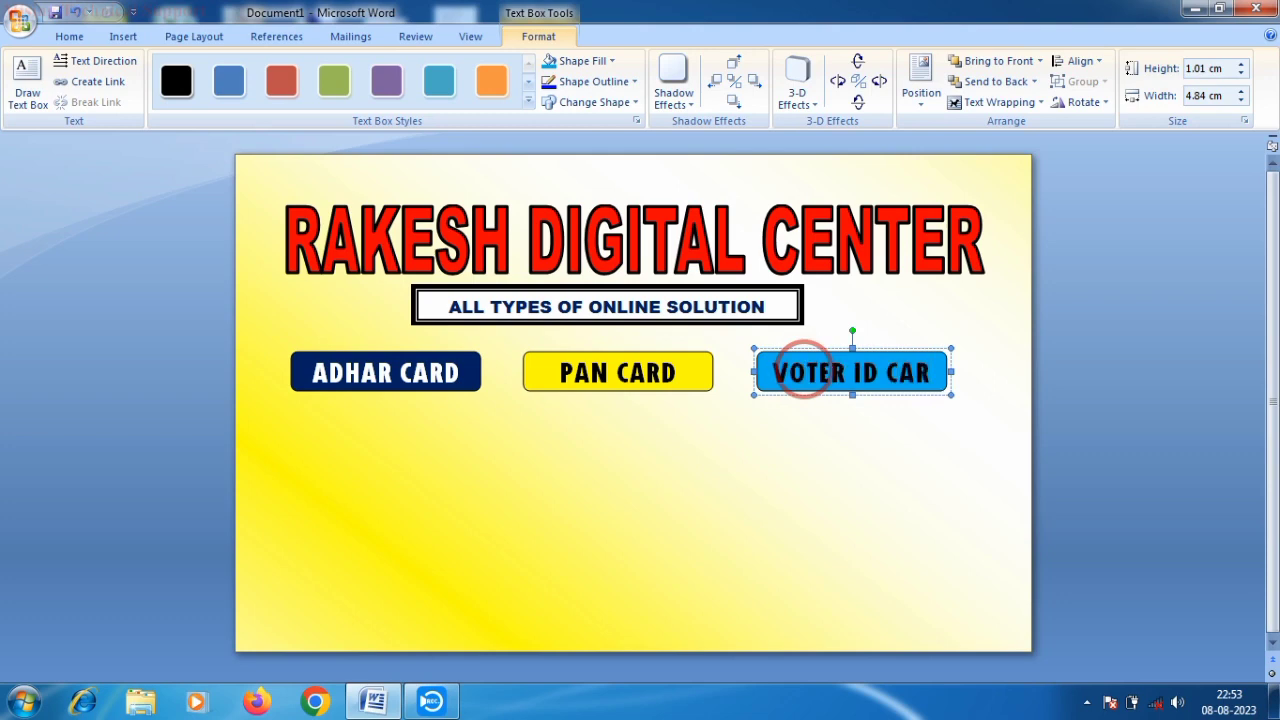
{"action": "key", "text": "BackSpace"}
{"action": "key", "text": "BackSpace"}
{"action": "key", "text": "BackSpace"}
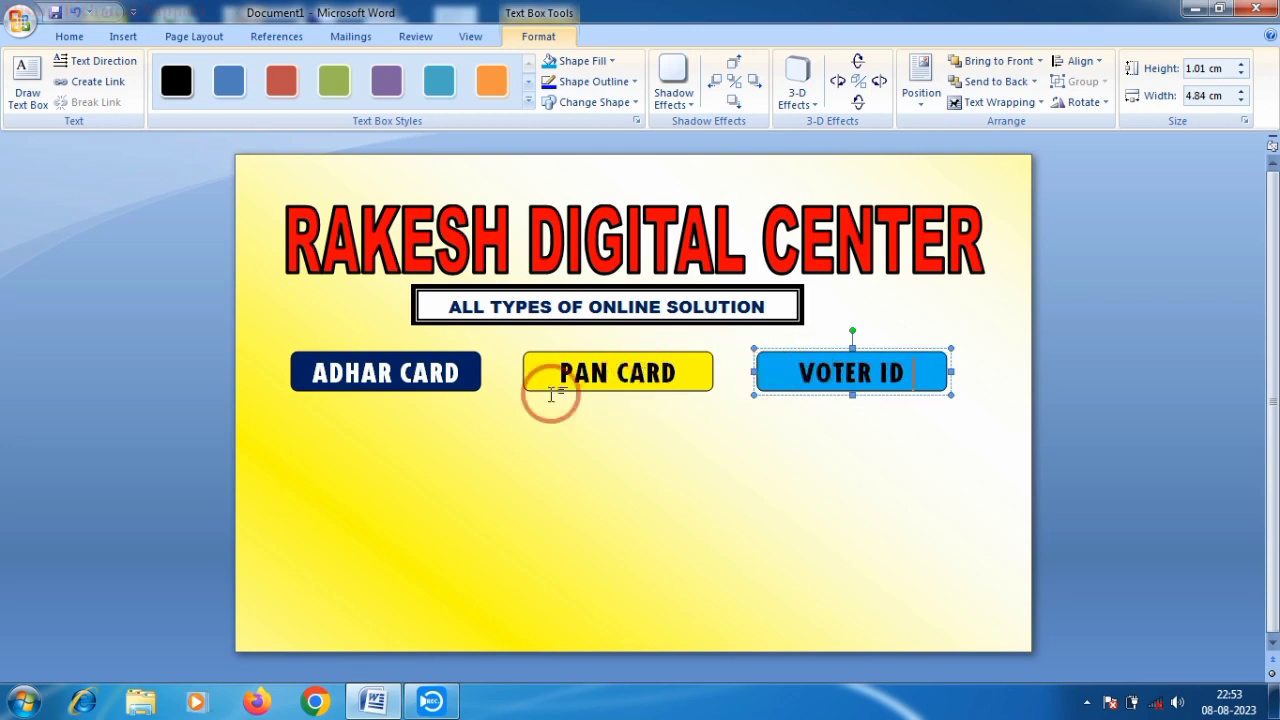
- Paste a copy of the box below ADHAR CARD and relabel it PRINTING
{"action": "left_click", "coordinate": [343, 436]}
{"action": "right_click", "coordinate": [343, 438]}
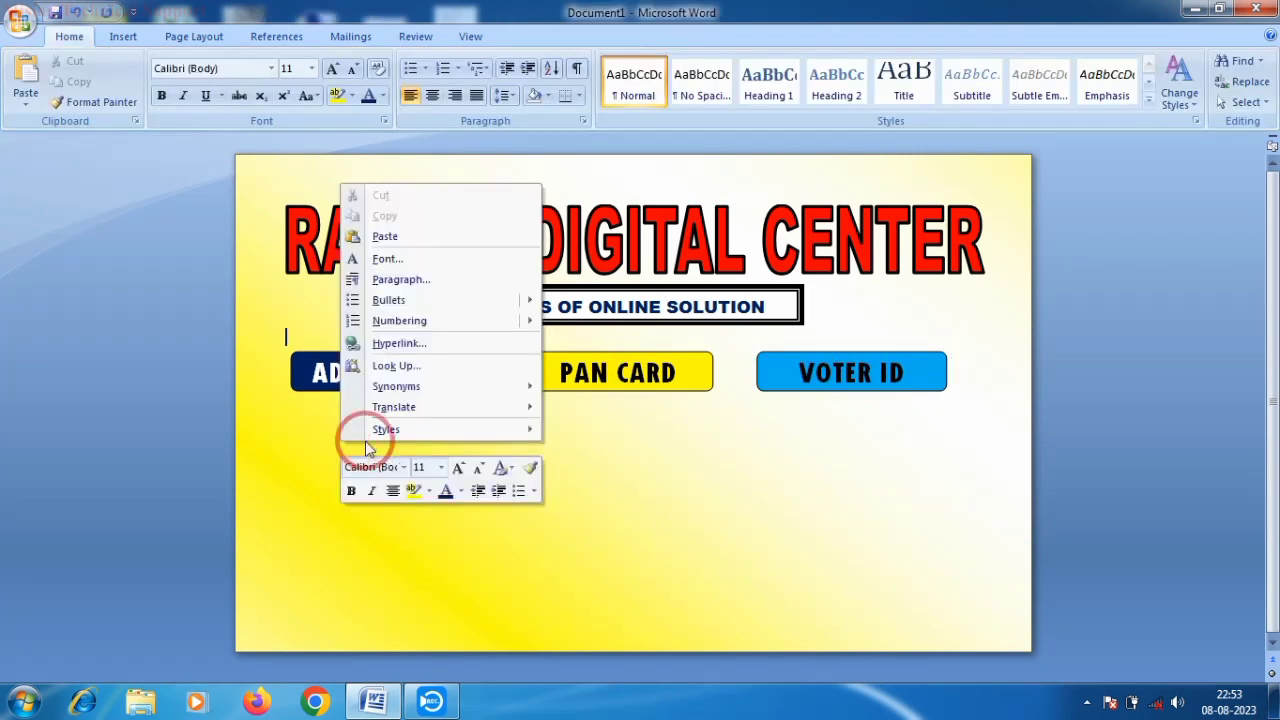
{"action": "left_click", "coordinate": [386, 237]}
{"action": "left_click_drag", "start_coordinate": [364, 413], "coordinate": [366, 420]}
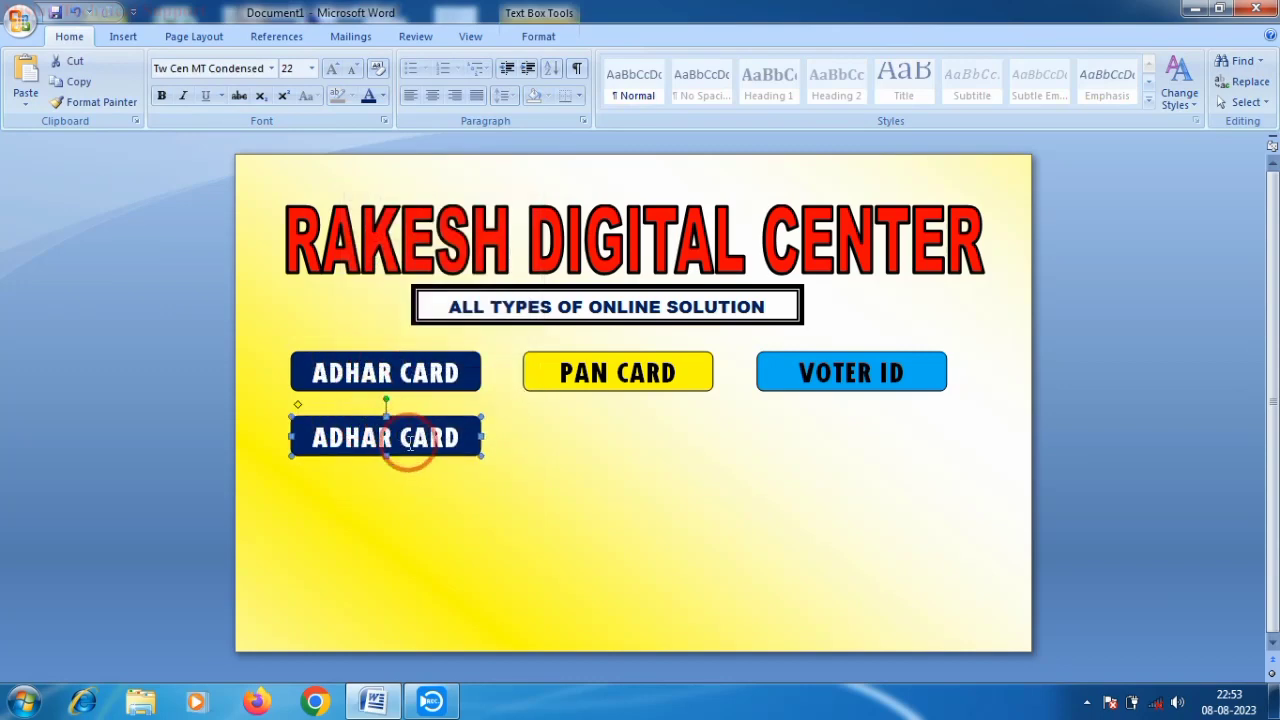
{"action": "double_click", "coordinate": [449, 446]}
{"action": "key", "text": "BackSpace"}
{"action": "key", "text": "BackSpace"}
{"action": "key", "text": "BackSpace"}
{"action": "key", "text": "BackSpace"}
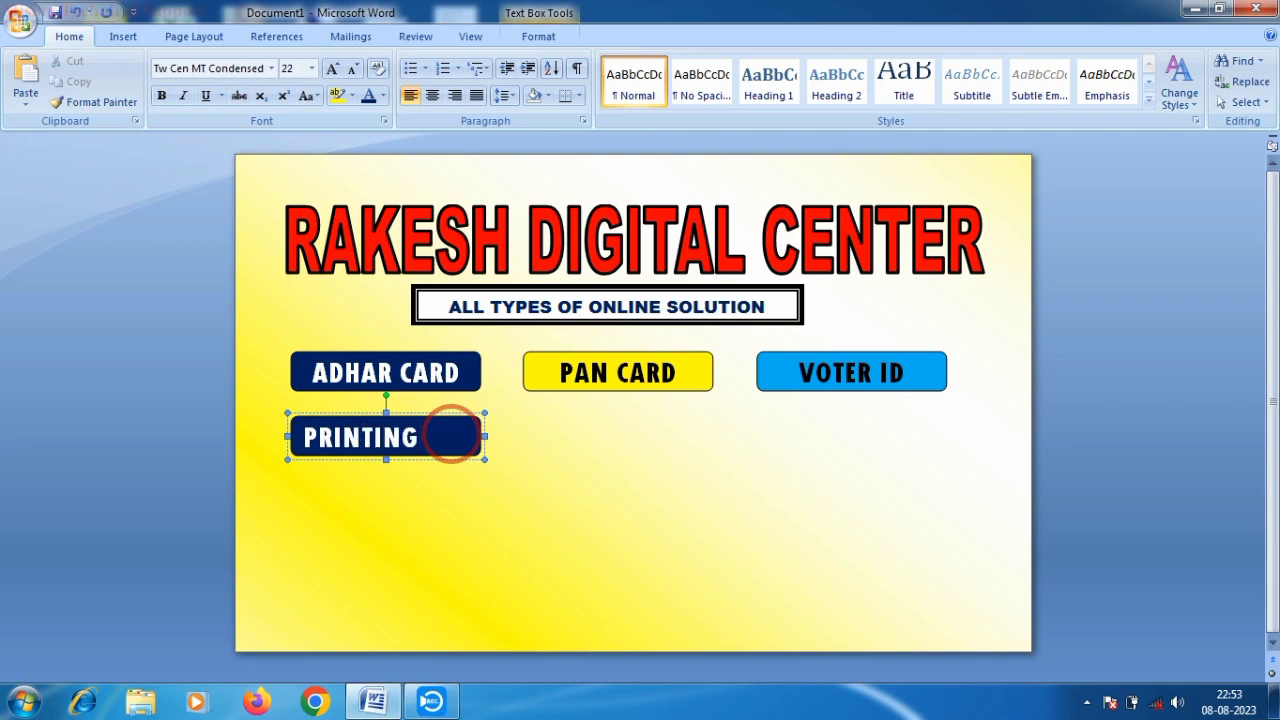
- Fill the PRINTING box red
{"action": "left_click", "coordinate": [530, 40]}
{"action": "left_click", "coordinate": [578, 61]}
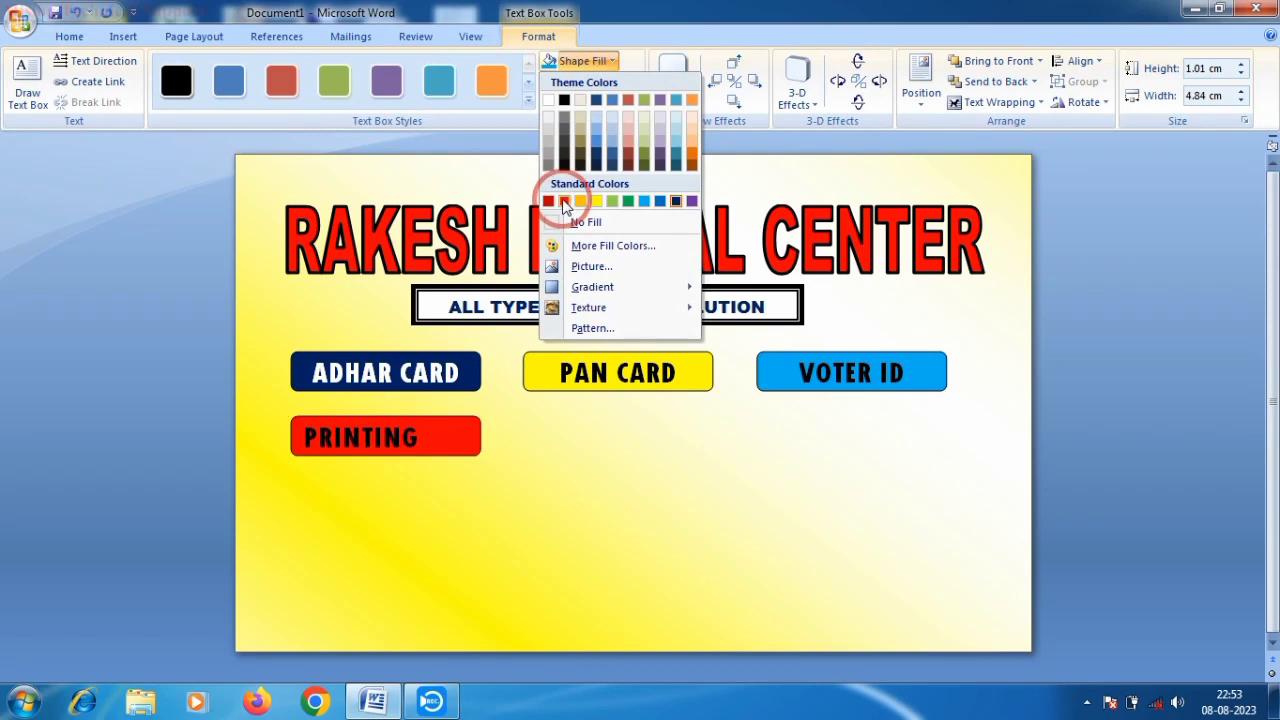
{"action": "left_click", "coordinate": [564, 201]}
{"action": "right_click", "coordinate": [503, 428]}
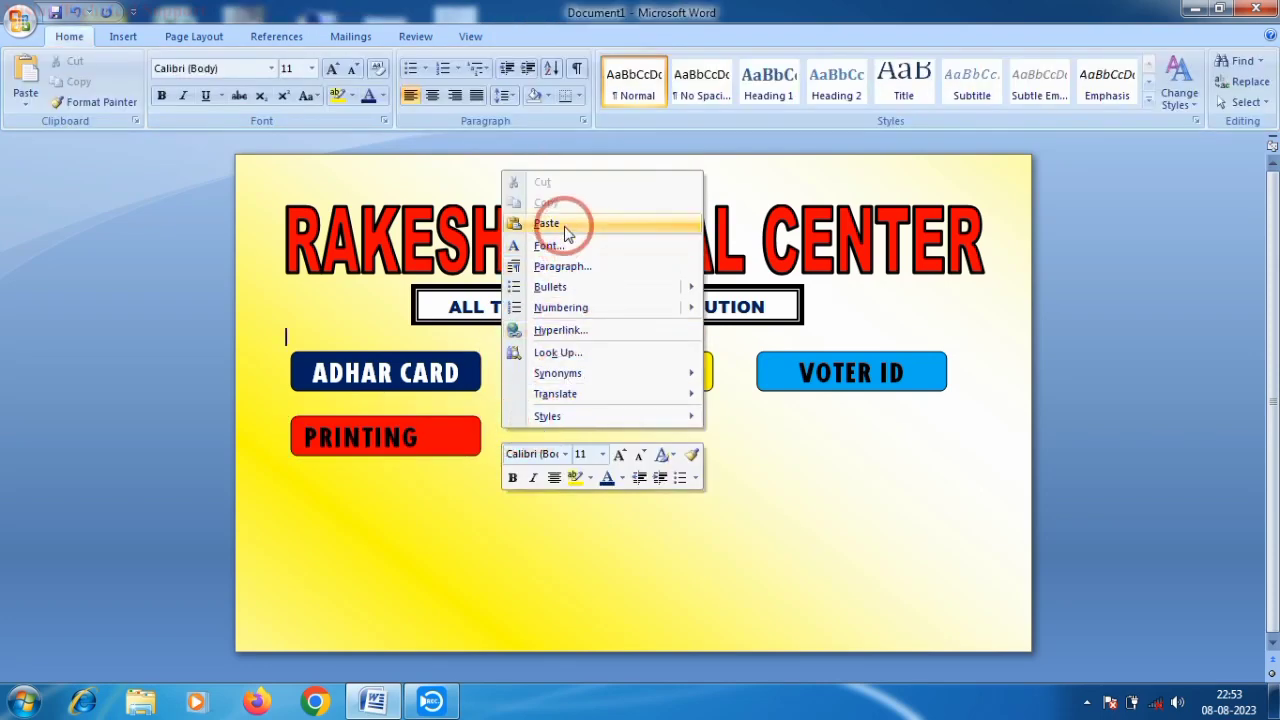
- Paste a box below PAN CARD, label it XEROX COPY and fill it green
{"action": "left_click", "coordinate": [546, 223]}
{"action": "left_click_drag", "start_coordinate": [352, 371], "coordinate": [567, 413]}
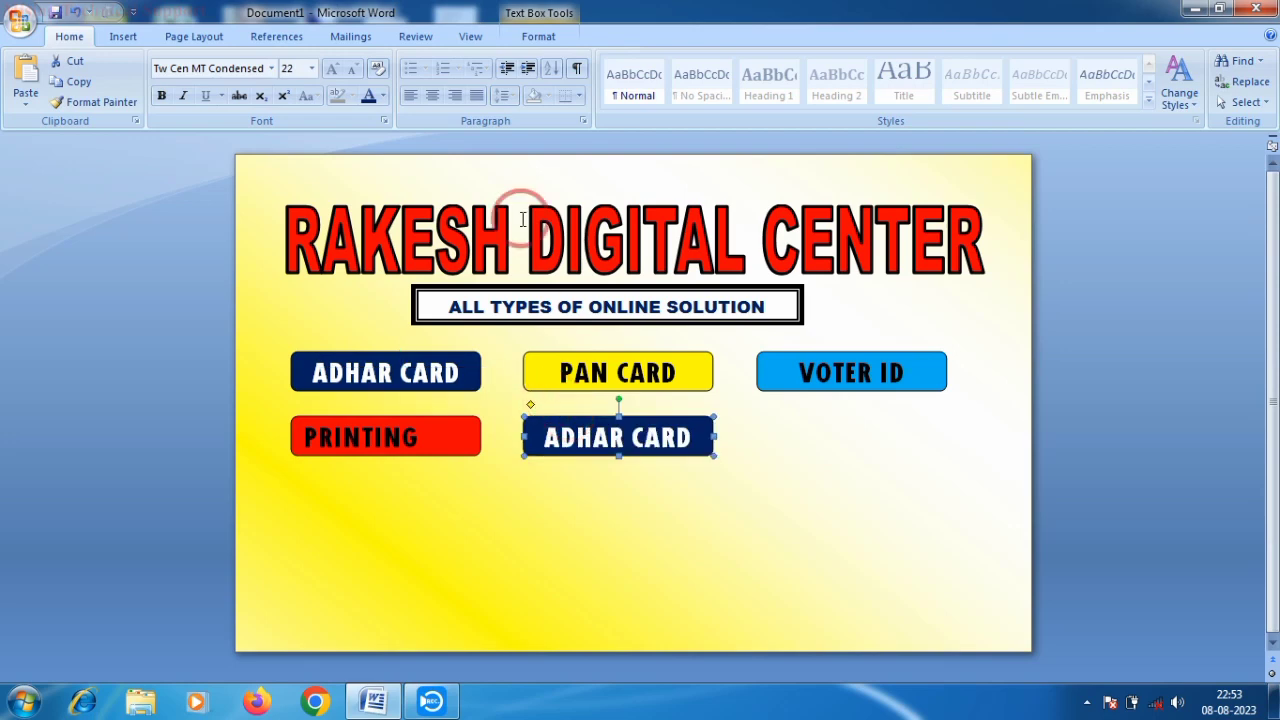
{"action": "left_click", "coordinate": [690, 437]}
{"action": "key", "text": "BackSpace"}
{"action": "key", "text": "BackSpace"}
{"action": "key", "text": "BackSpace"}
{"action": "key", "text": "BackSpace"}
{"action": "key", "text": "BackSpace"}
{"action": "key", "text": "BackSpace"}
{"action": "key", "text": "BackSpace"}
{"action": "key", "text": "BackSpace"}
{"action": "key", "text": "BackSpace"}
{"action": "key", "text": "BackSpace"}
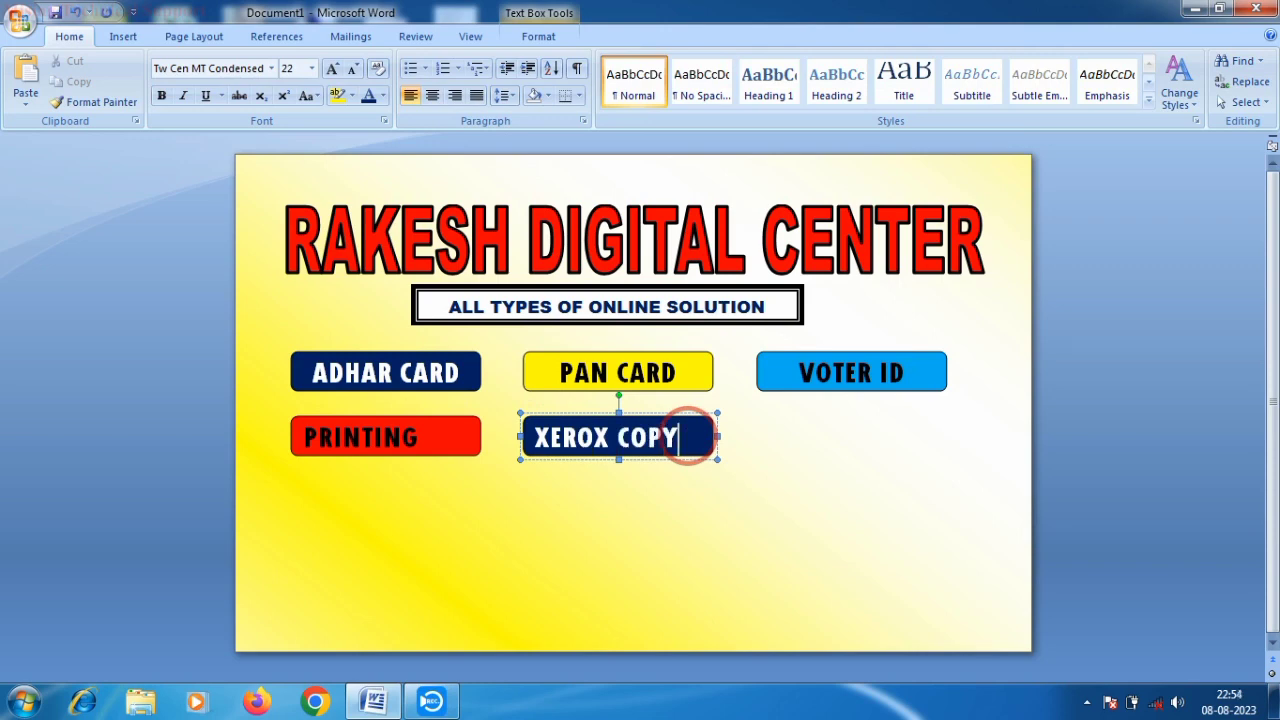
{"action": "left_click", "coordinate": [545, 36]}
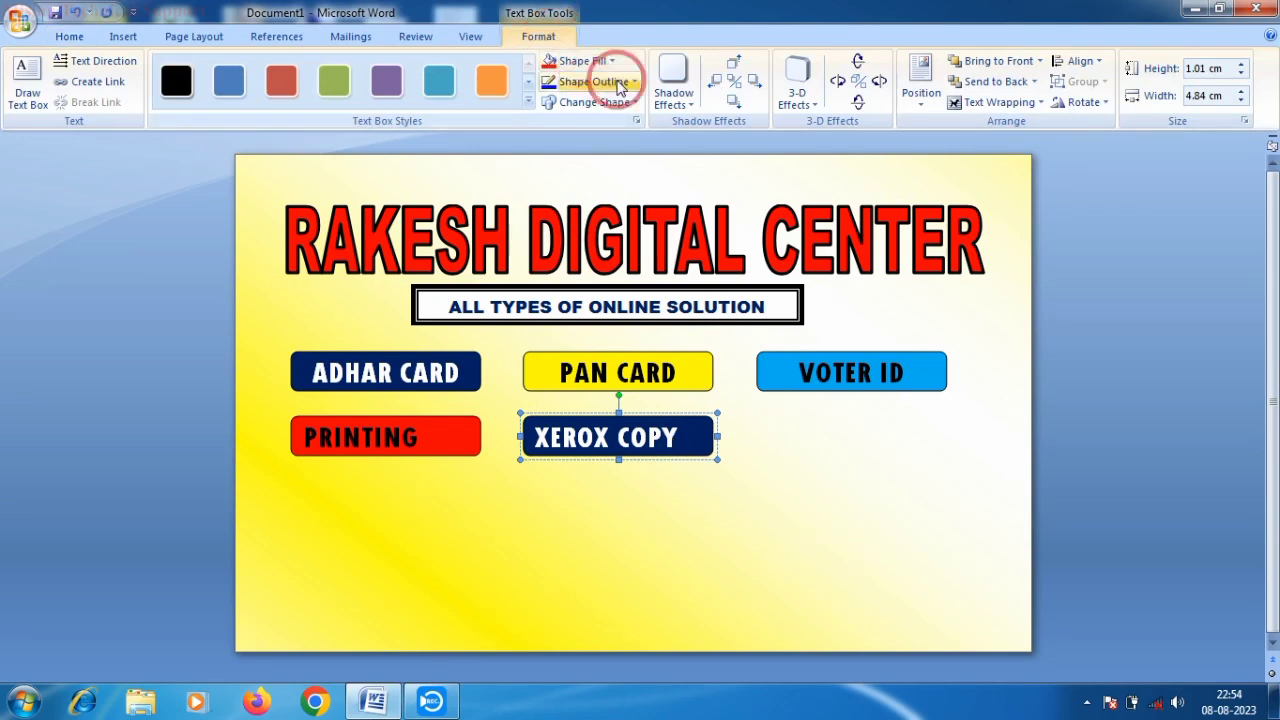
{"action": "left_click", "coordinate": [585, 61]}
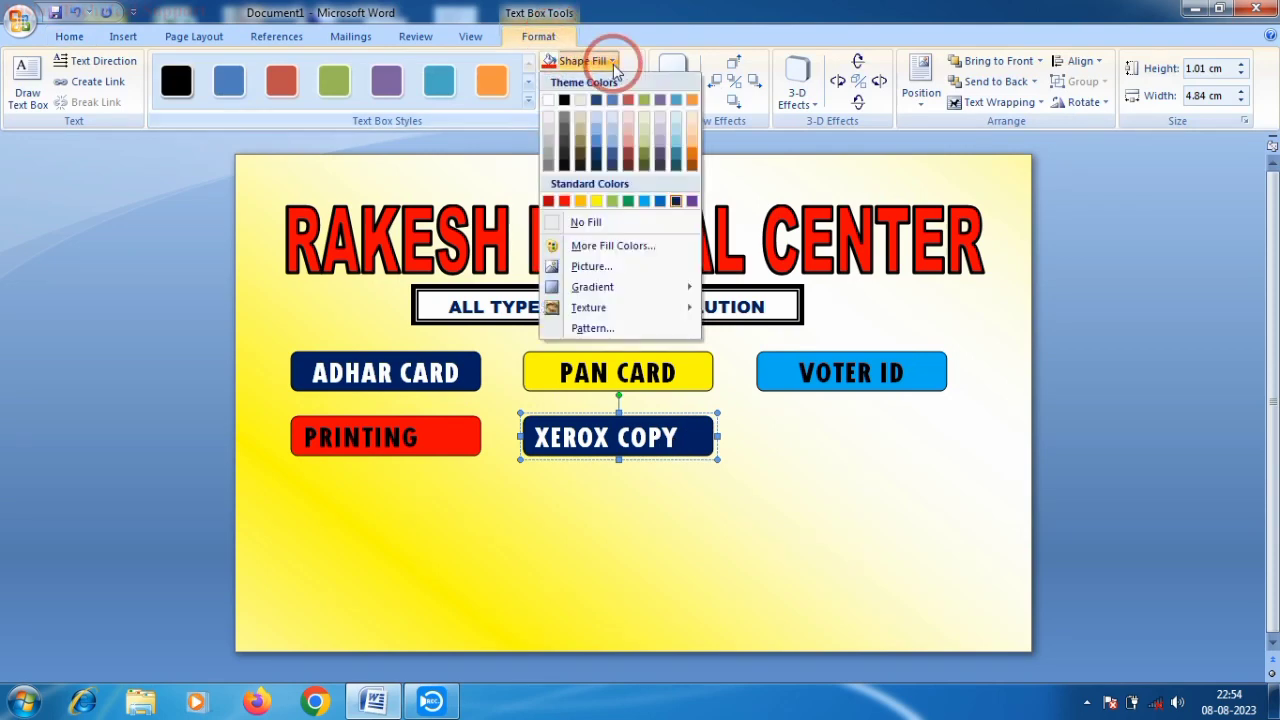
{"action": "left_click", "coordinate": [628, 201]}
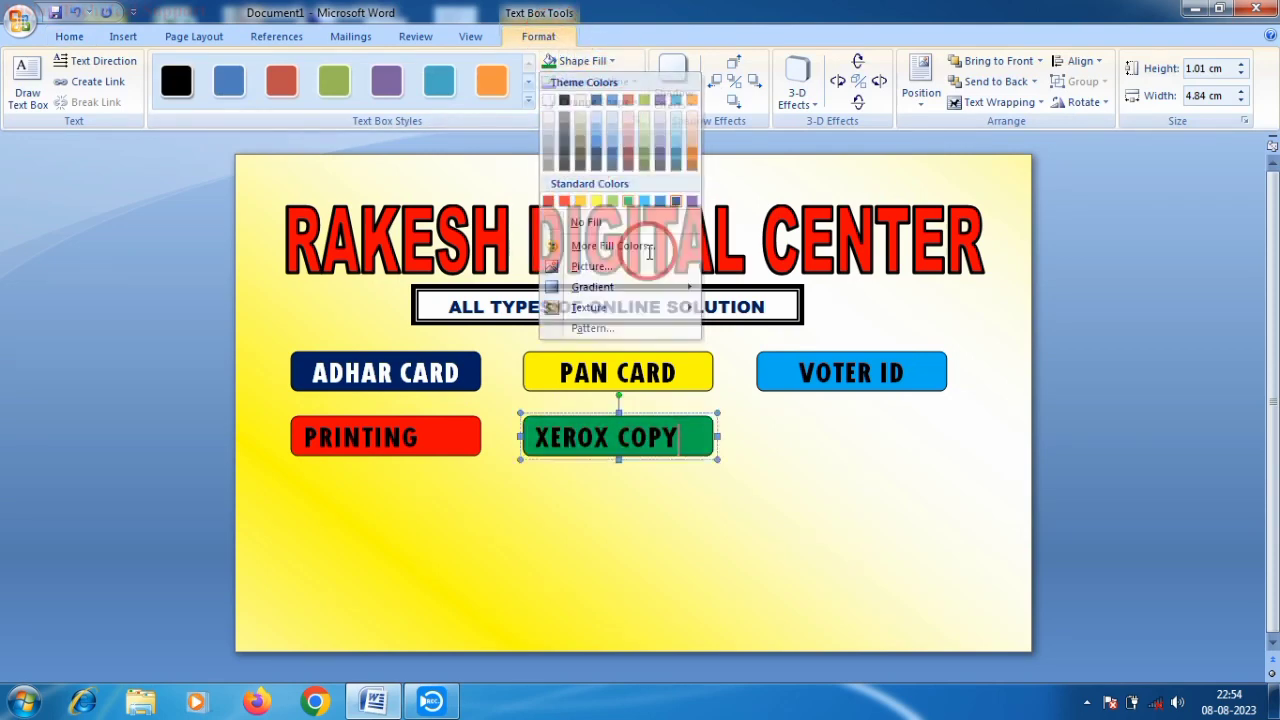
- Copy the XEROX COPY box under VOTER ID, fill it black and relabel it LEMINATION
{"action": "right_click", "coordinate": [676, 422]}
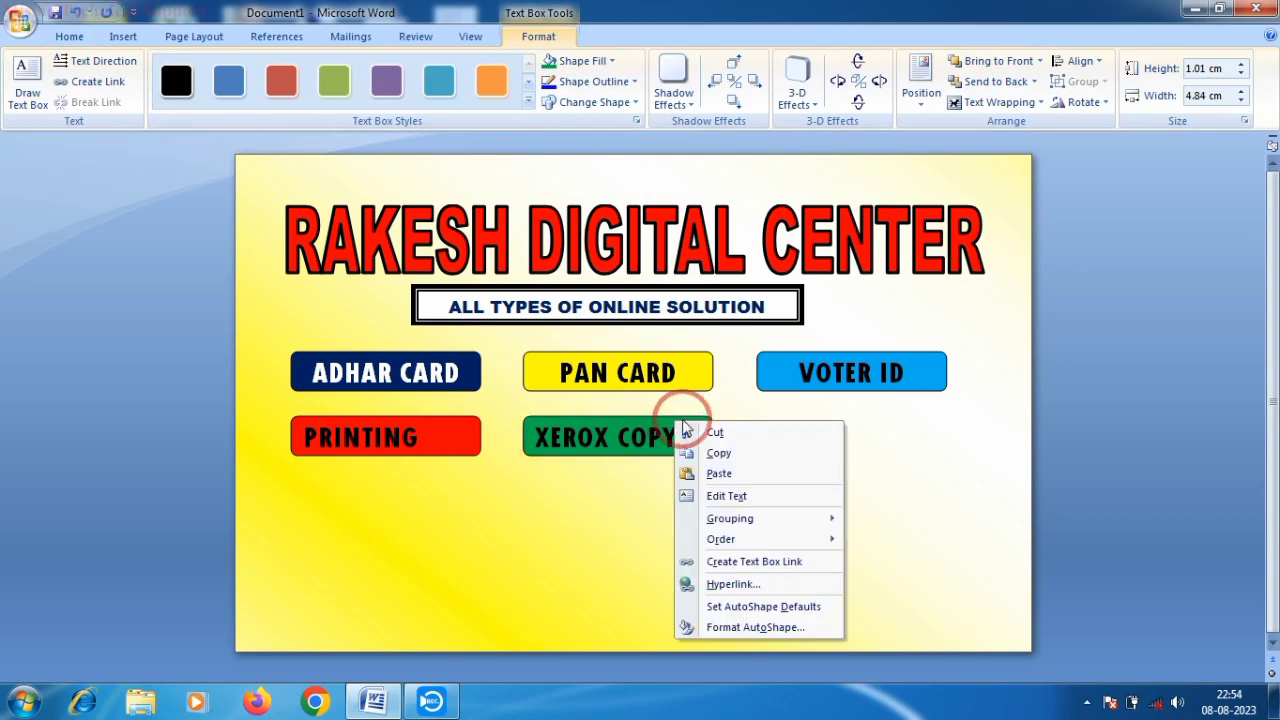
{"action": "left_click", "coordinate": [750, 452]}
{"action": "right_click", "coordinate": [794, 423]}
{"action": "left_click", "coordinate": [789, 218]}
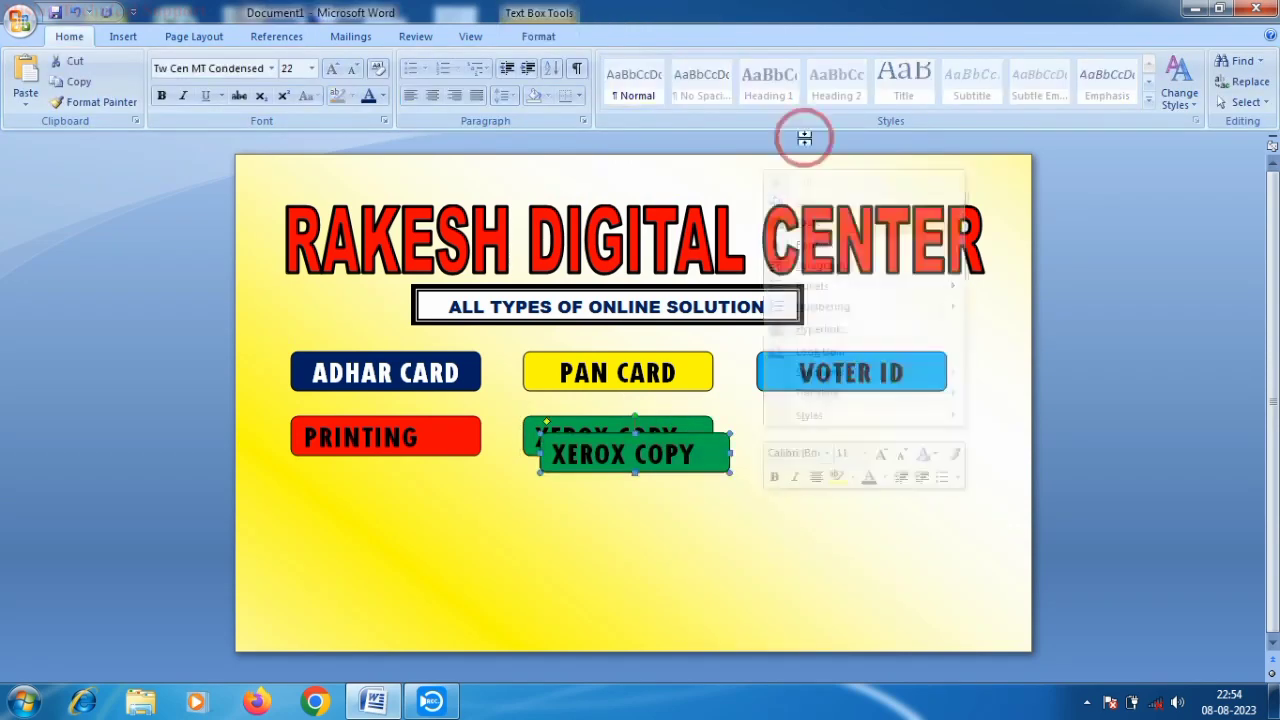
{"action": "left_click_drag", "start_coordinate": [699, 442], "coordinate": [916, 425]}
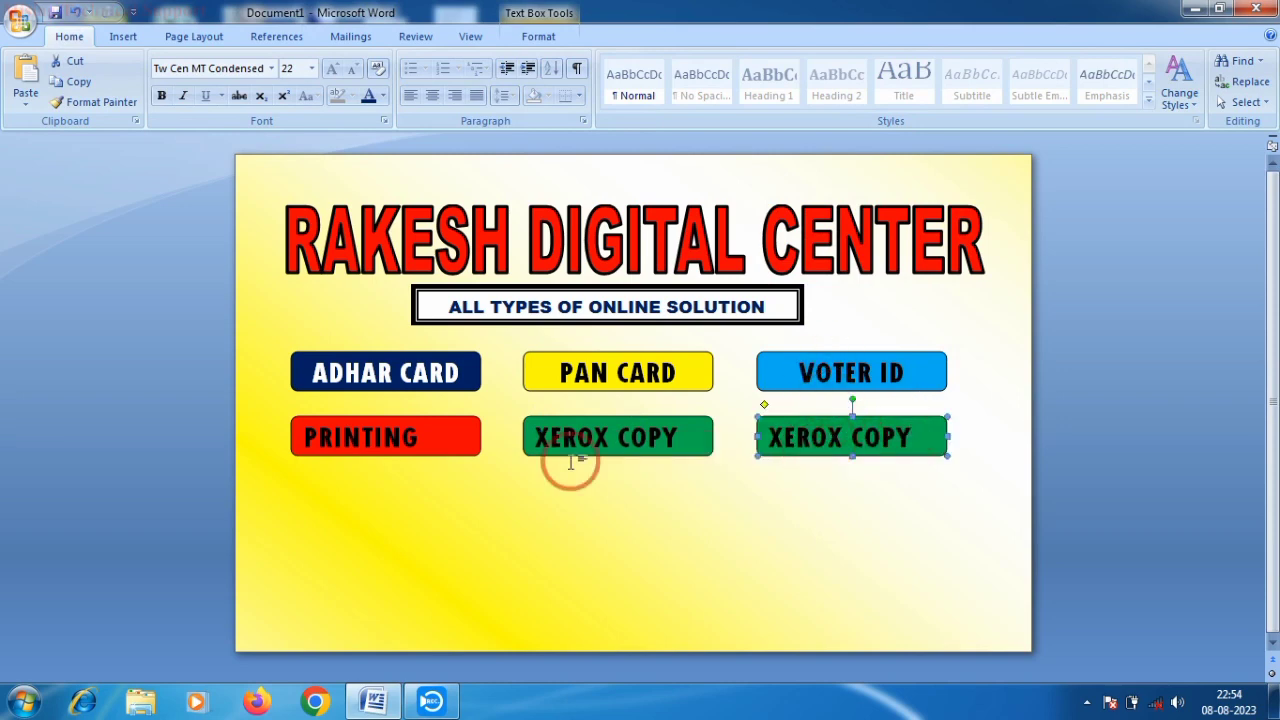
{"action": "left_click", "coordinate": [537, 36]}
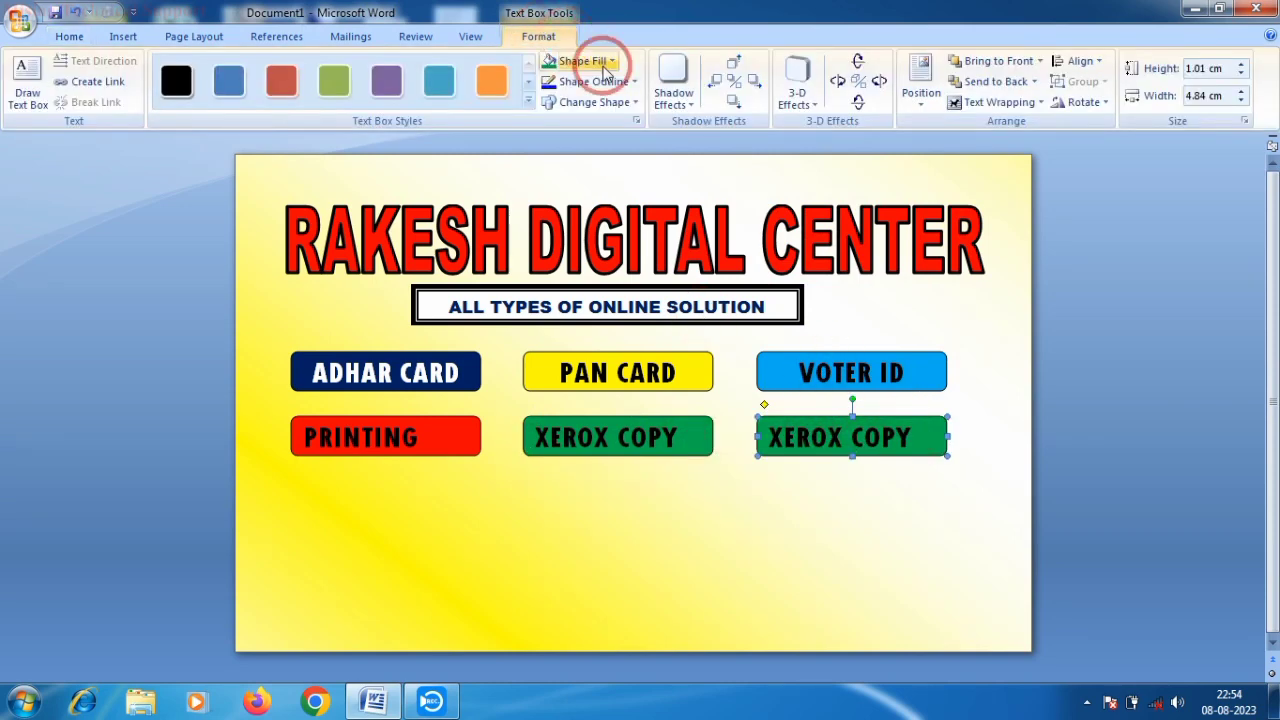
{"action": "left_click", "coordinate": [604, 66]}
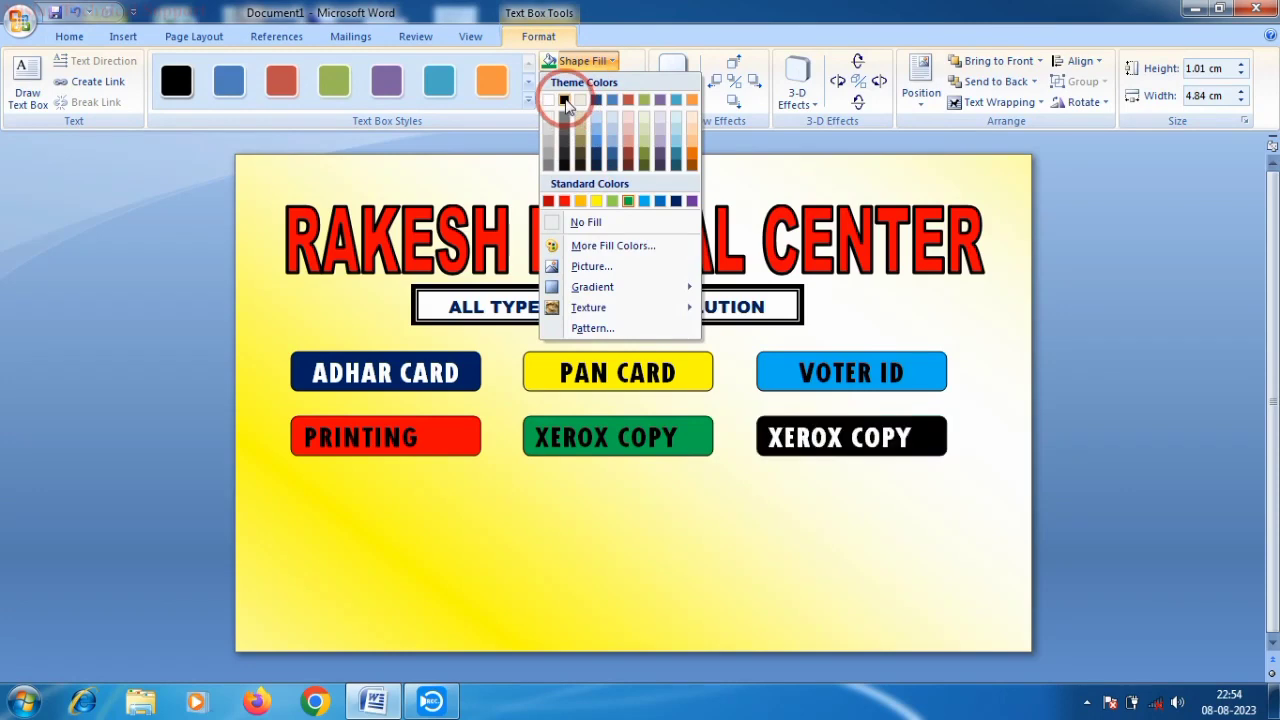
{"action": "left_click", "coordinate": [565, 103]}
{"action": "left_click", "coordinate": [913, 432]}
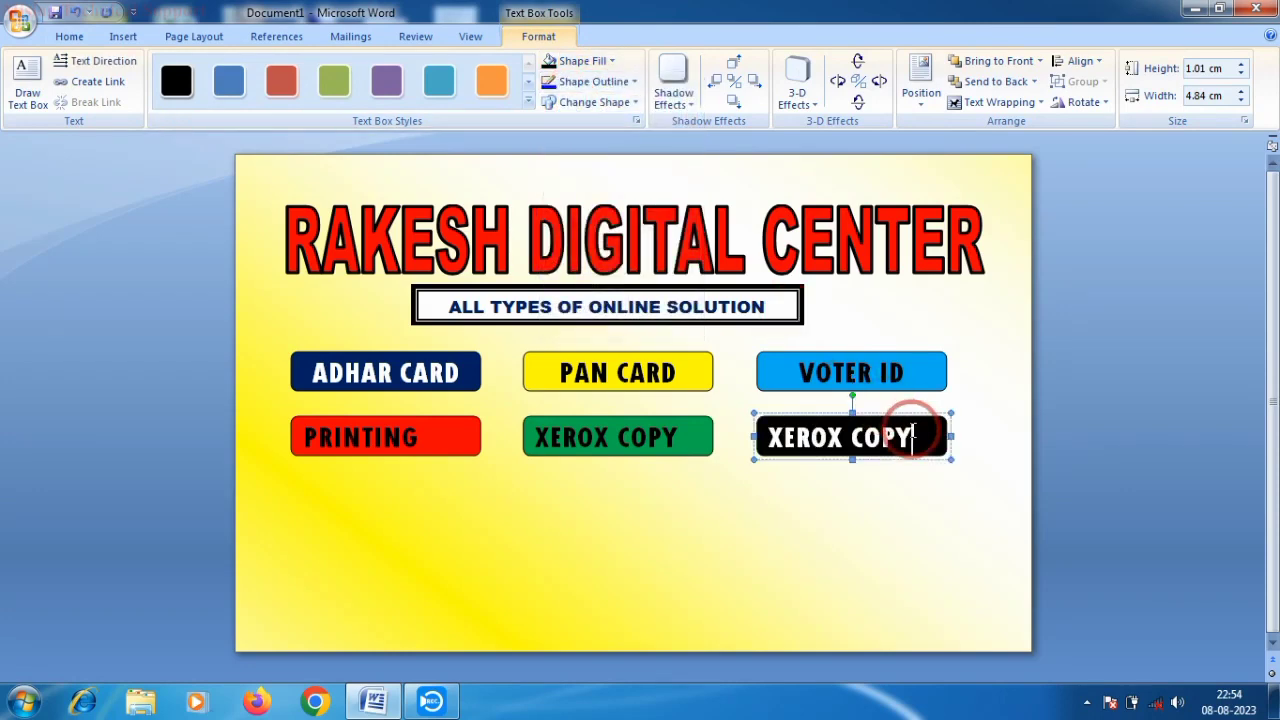
{"action": "key", "text": "BackSpace"}
{"action": "key", "text": "BackSpace"}
{"action": "key", "text": "BackSpace"}
{"action": "key", "text": "BackSpace"}
{"action": "key", "text": "BackSpace"}
{"action": "key", "text": "BackSpace"}
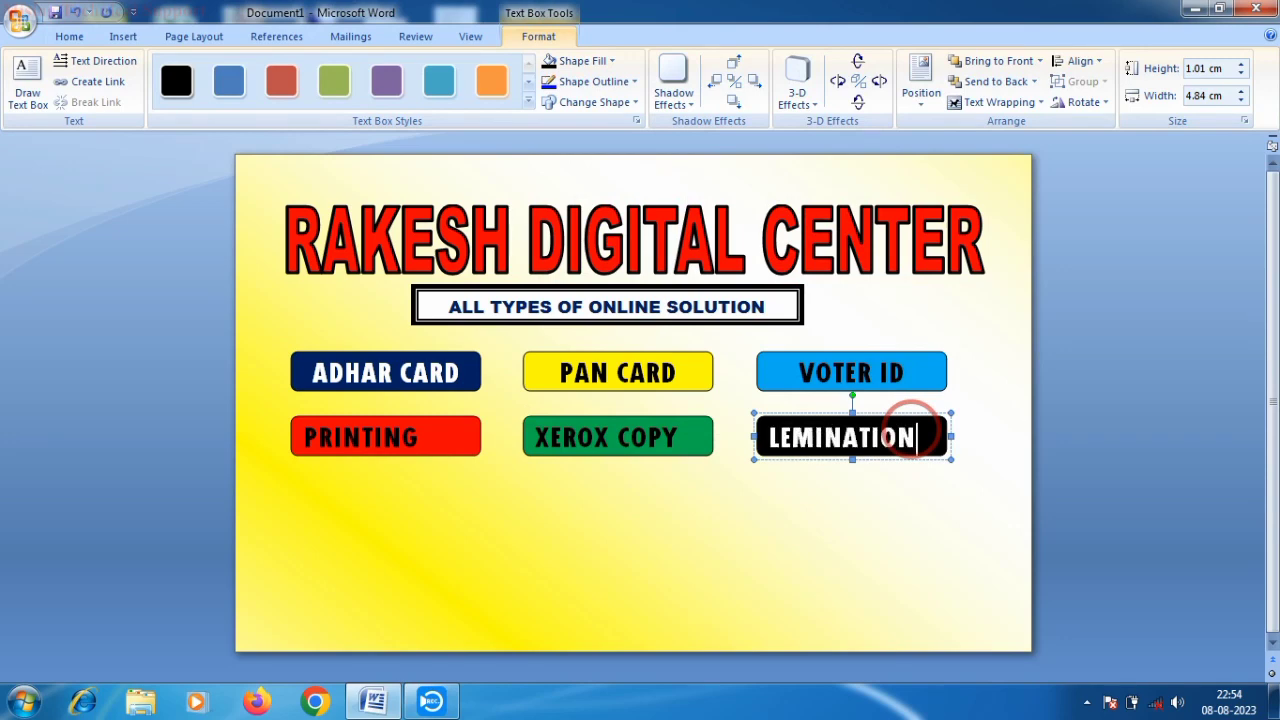
- Paste another box below PRINTING and fill it purple
{"action": "right_click", "coordinate": [255, 487]}
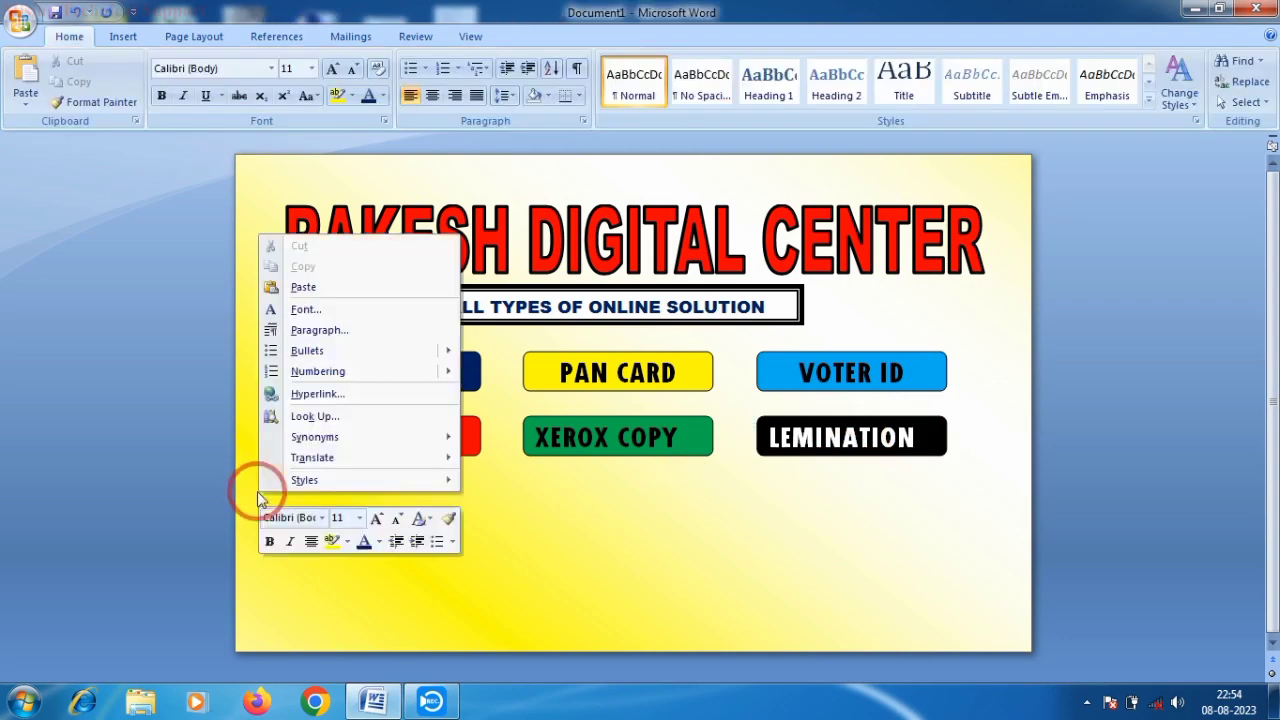
{"action": "left_click", "coordinate": [308, 286]}
{"action": "left_click_drag", "start_coordinate": [619, 437], "coordinate": [395, 522]}
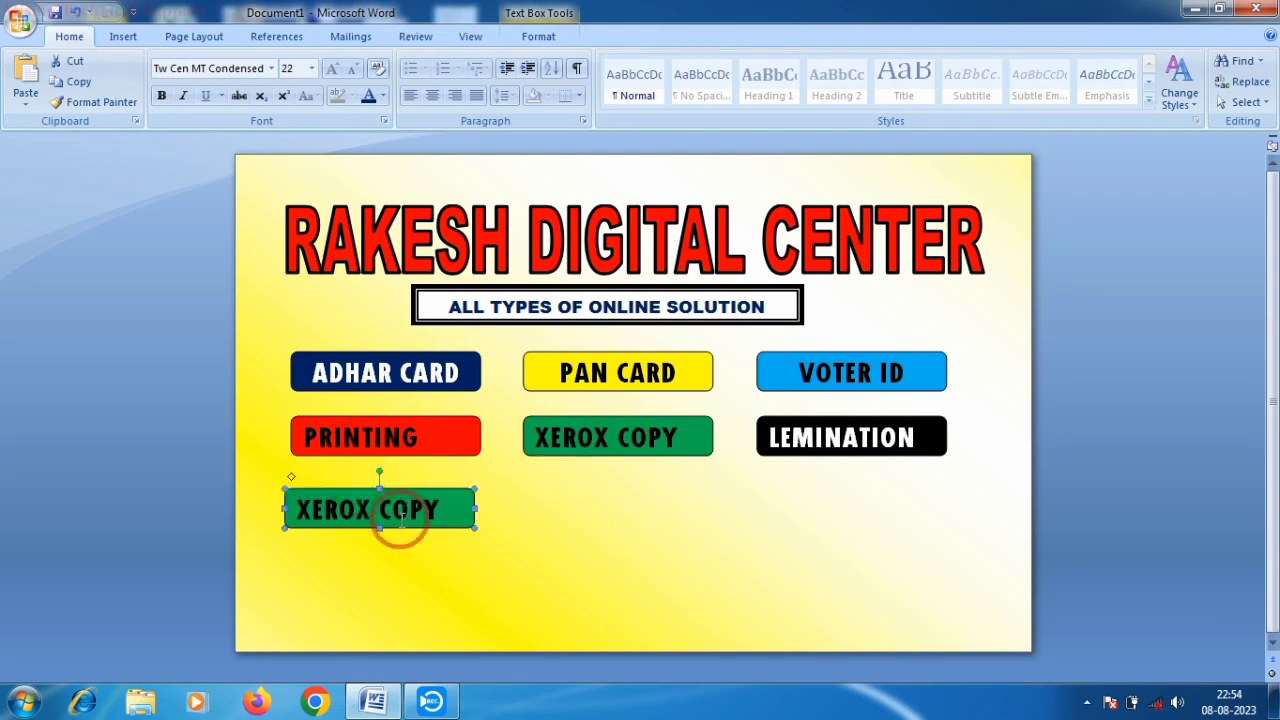
{"action": "left_click", "coordinate": [538, 36]}
{"action": "left_click", "coordinate": [588, 64]}
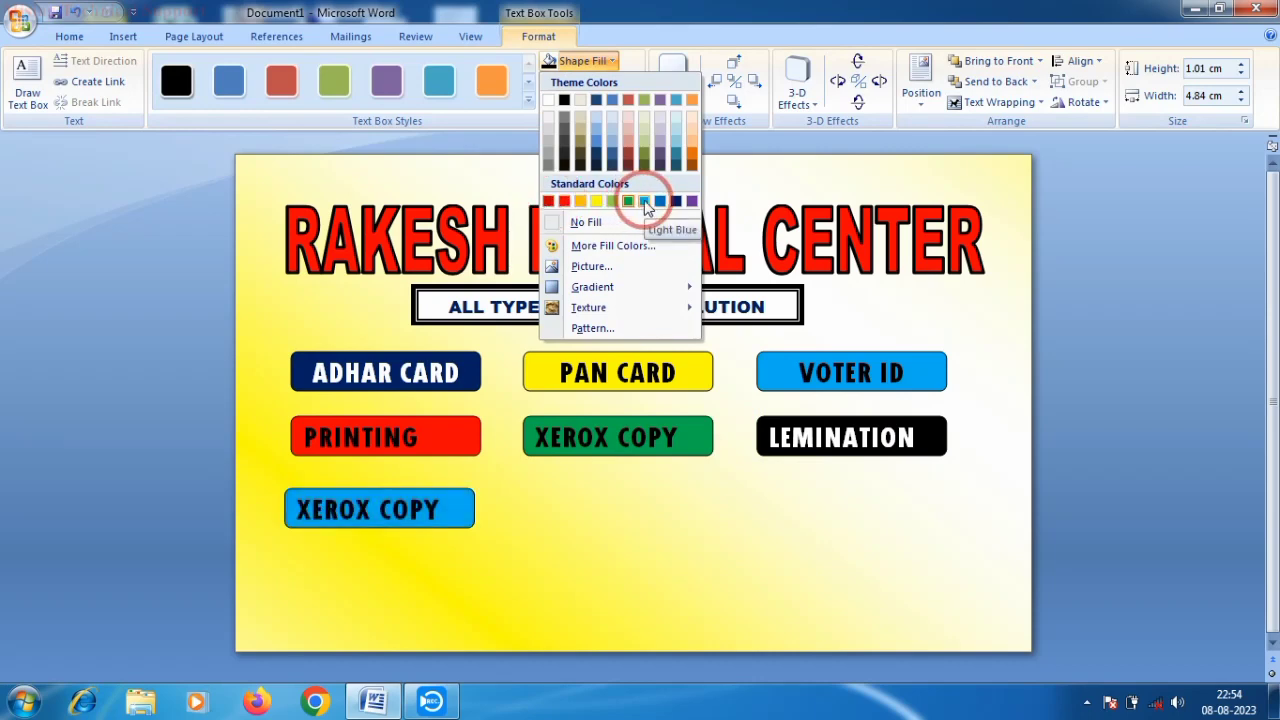
{"action": "left_click", "coordinate": [690, 201]}
- Label the purple box RECHARGE in white text
{"action": "left_click", "coordinate": [445, 500]}
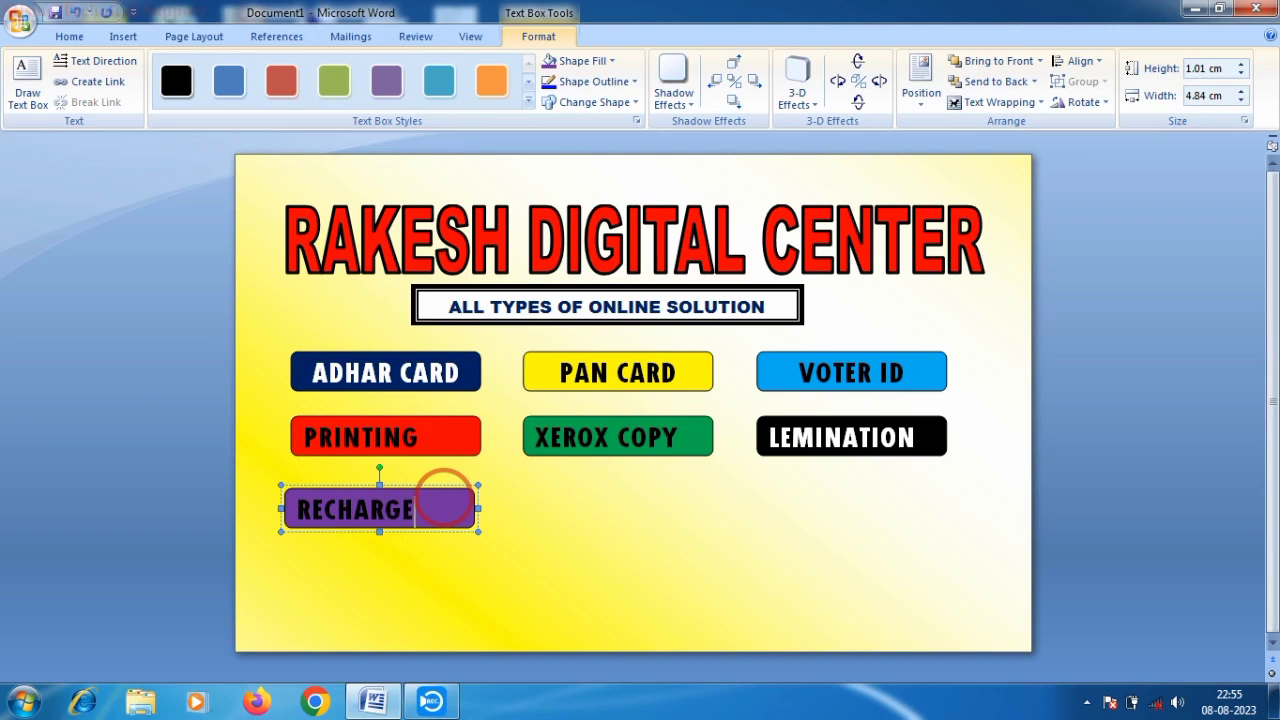
{"action": "left_click_drag", "start_coordinate": [341, 523], "coordinate": [291, 522]}
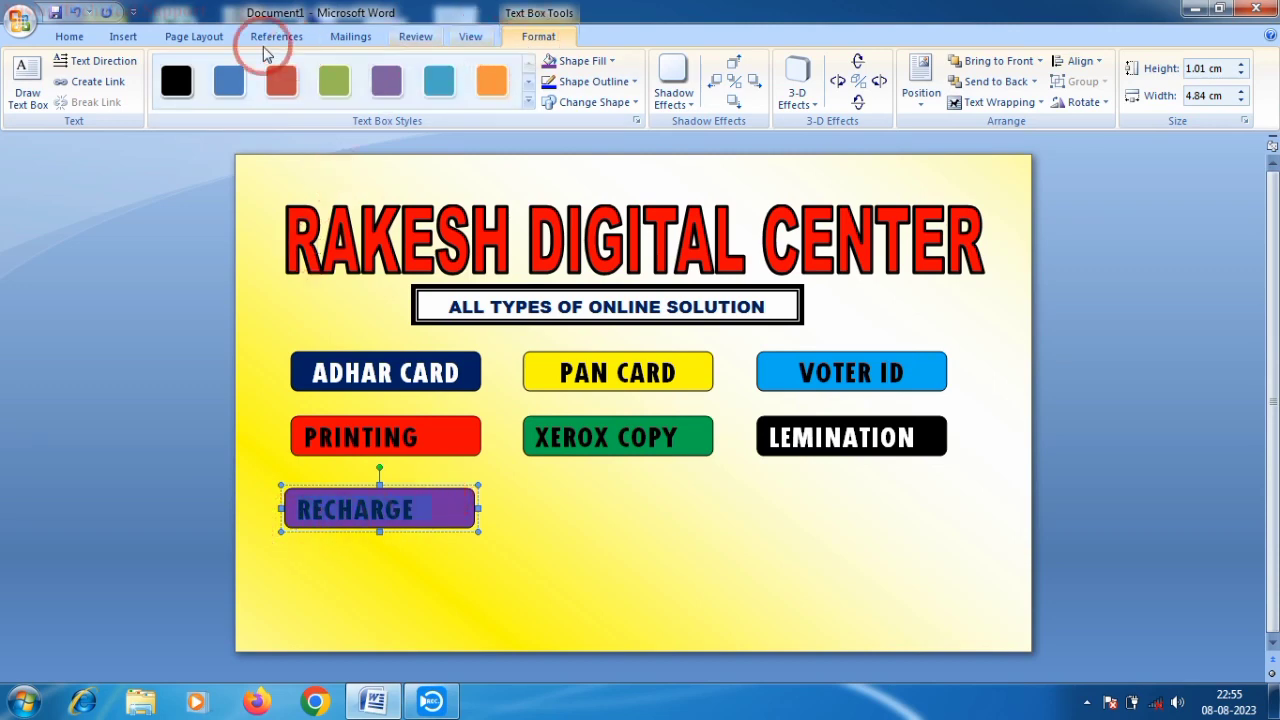
{"action": "left_click", "coordinate": [65, 32]}
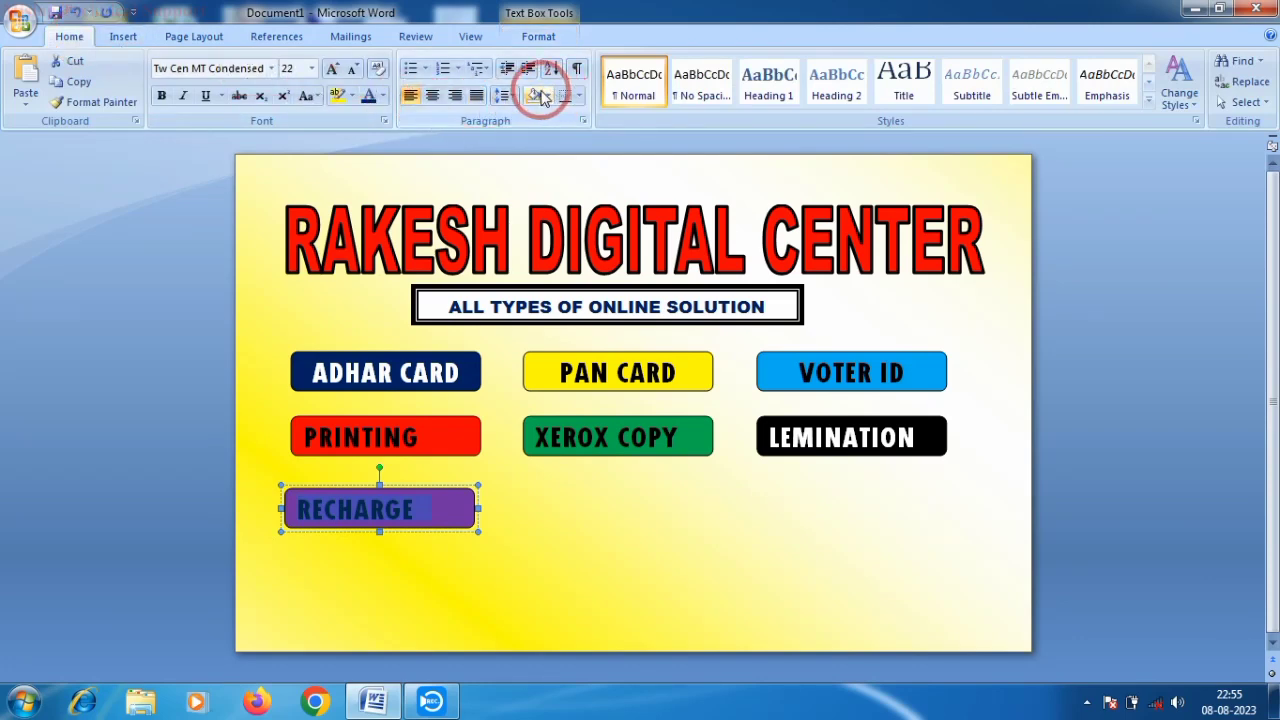
{"action": "left_click", "coordinate": [382, 96]}
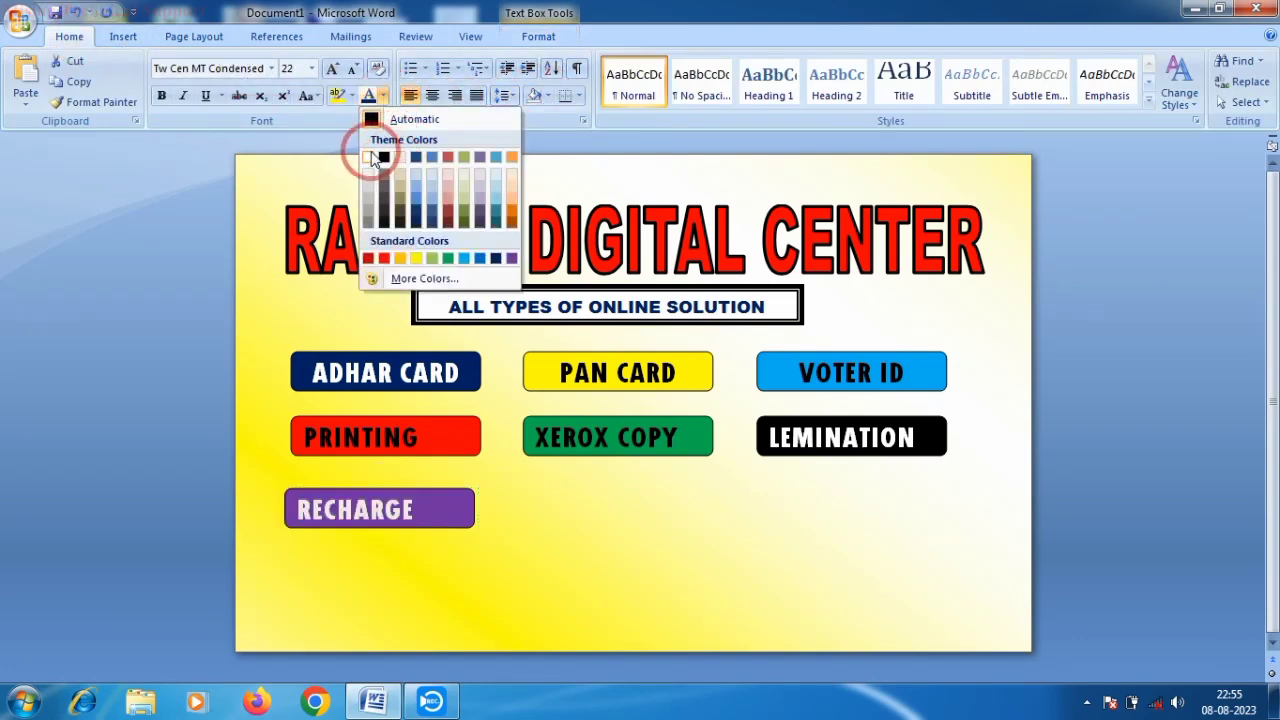
{"action": "left_click", "coordinate": [368, 158]}
{"action": "left_click", "coordinate": [497, 508]}
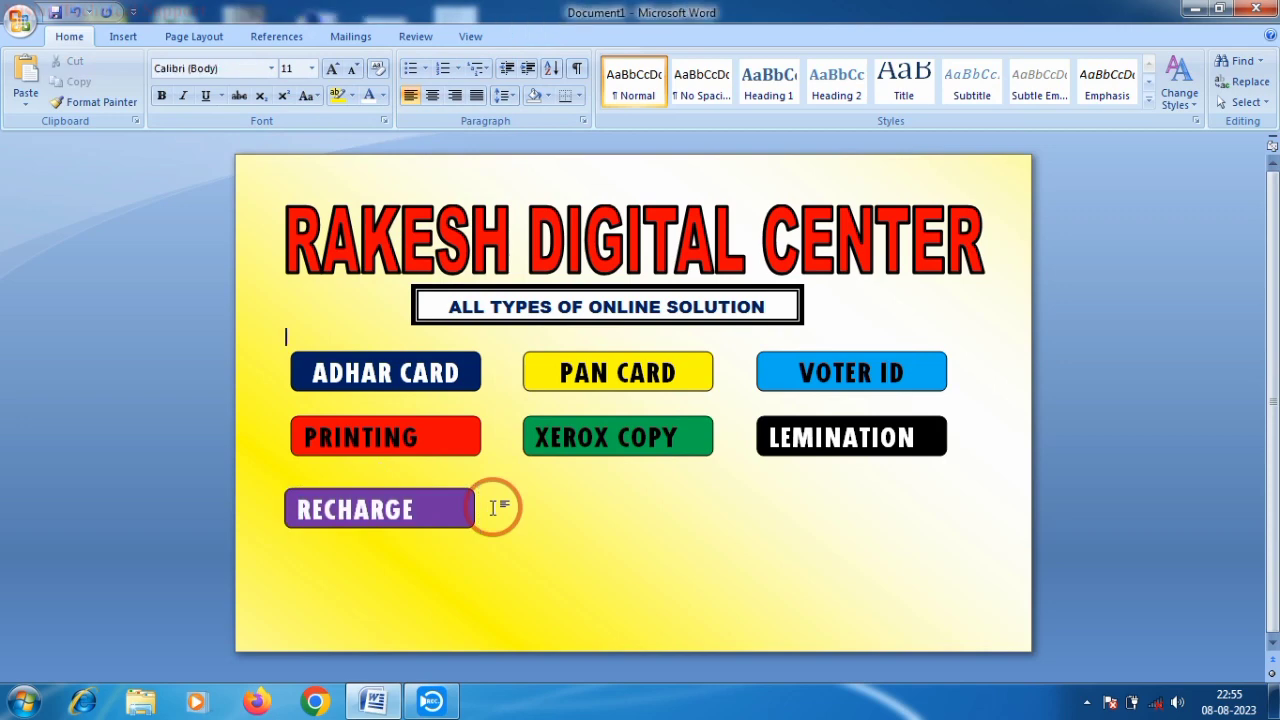
- Paste another copy beside RECHARGE and fill it orange
{"action": "right_click", "coordinate": [554, 486]}
{"action": "left_click", "coordinate": [599, 280]}
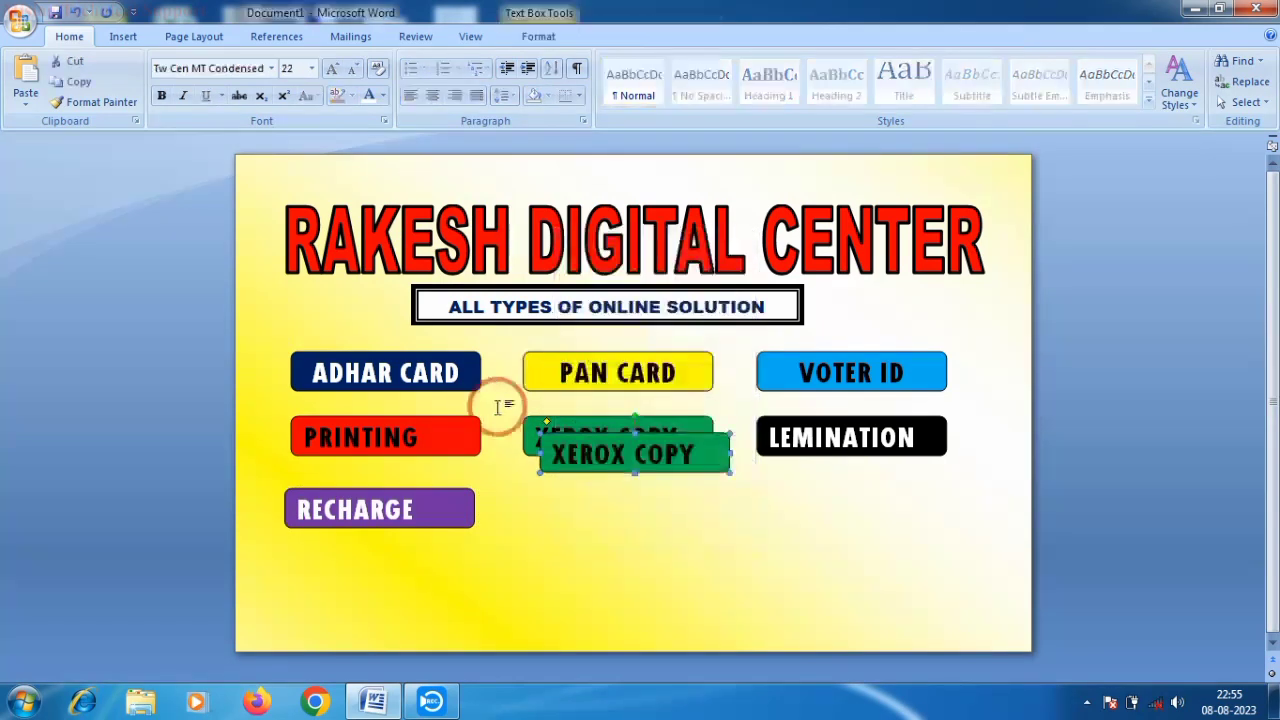
{"action": "left_click_drag", "start_coordinate": [601, 514], "coordinate": [600, 491]}
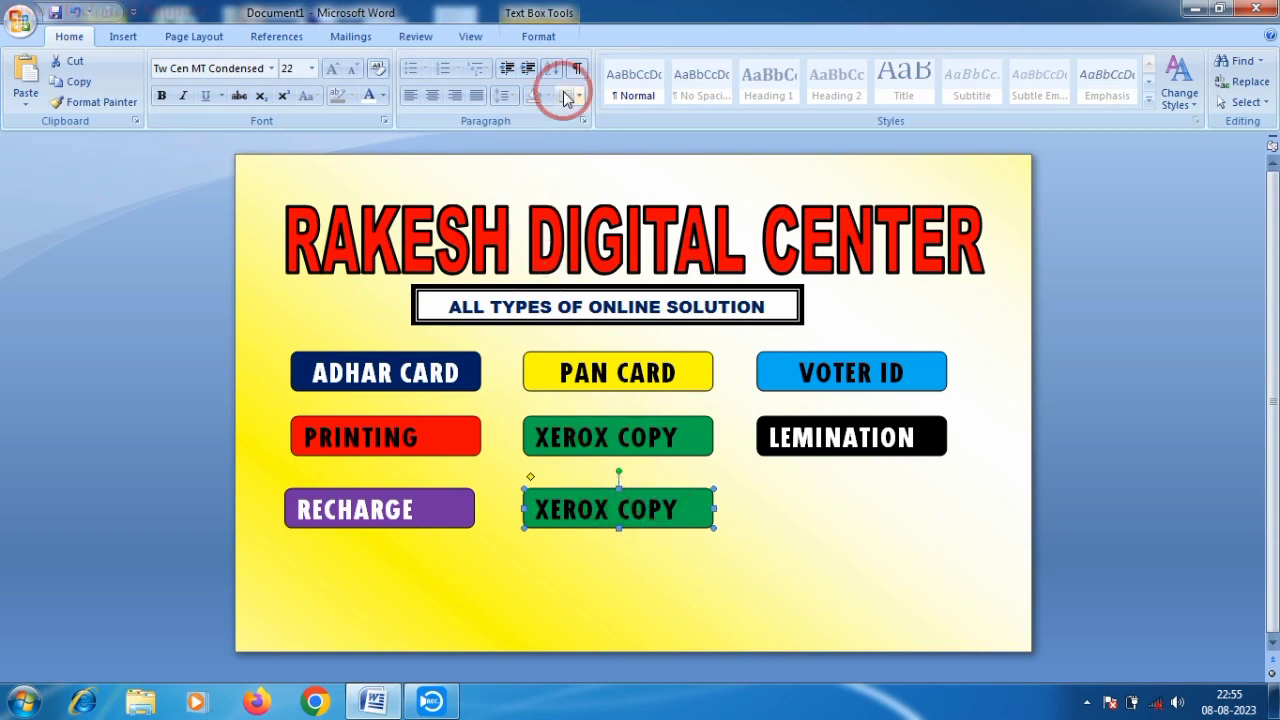
{"action": "left_click", "coordinate": [538, 36]}
{"action": "left_click", "coordinate": [608, 62]}
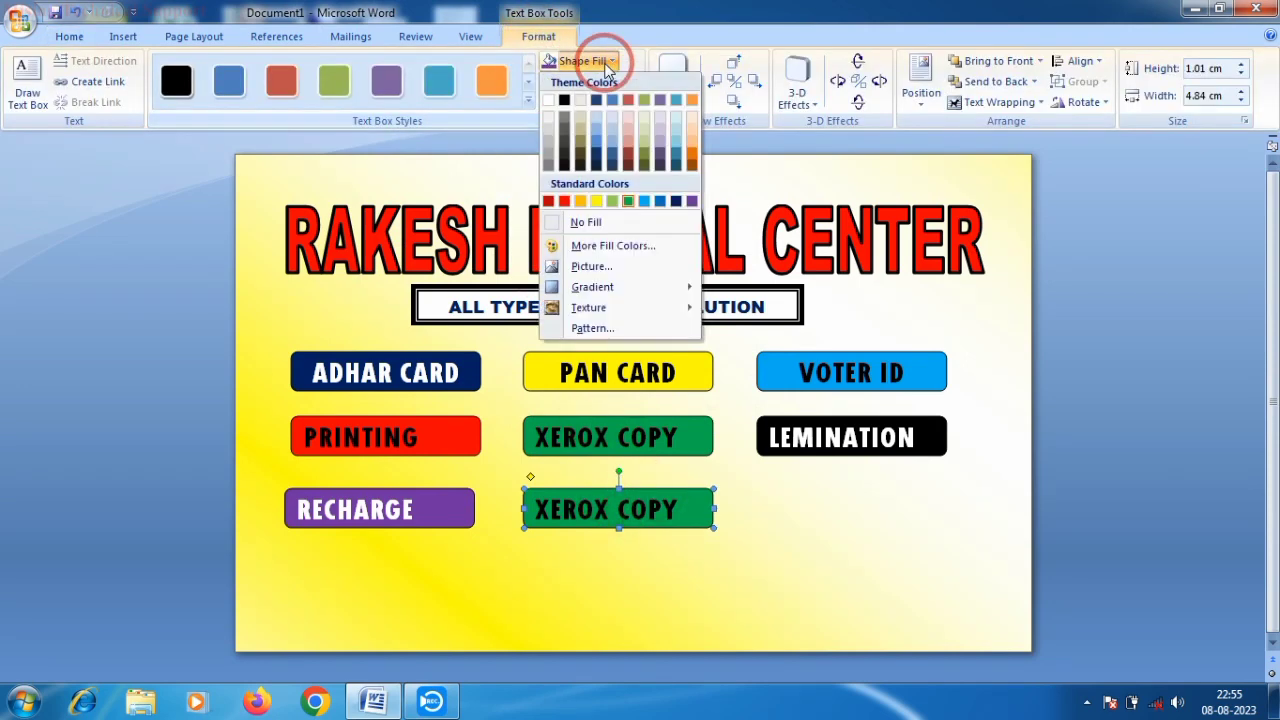
{"action": "left_click", "coordinate": [691, 101]}
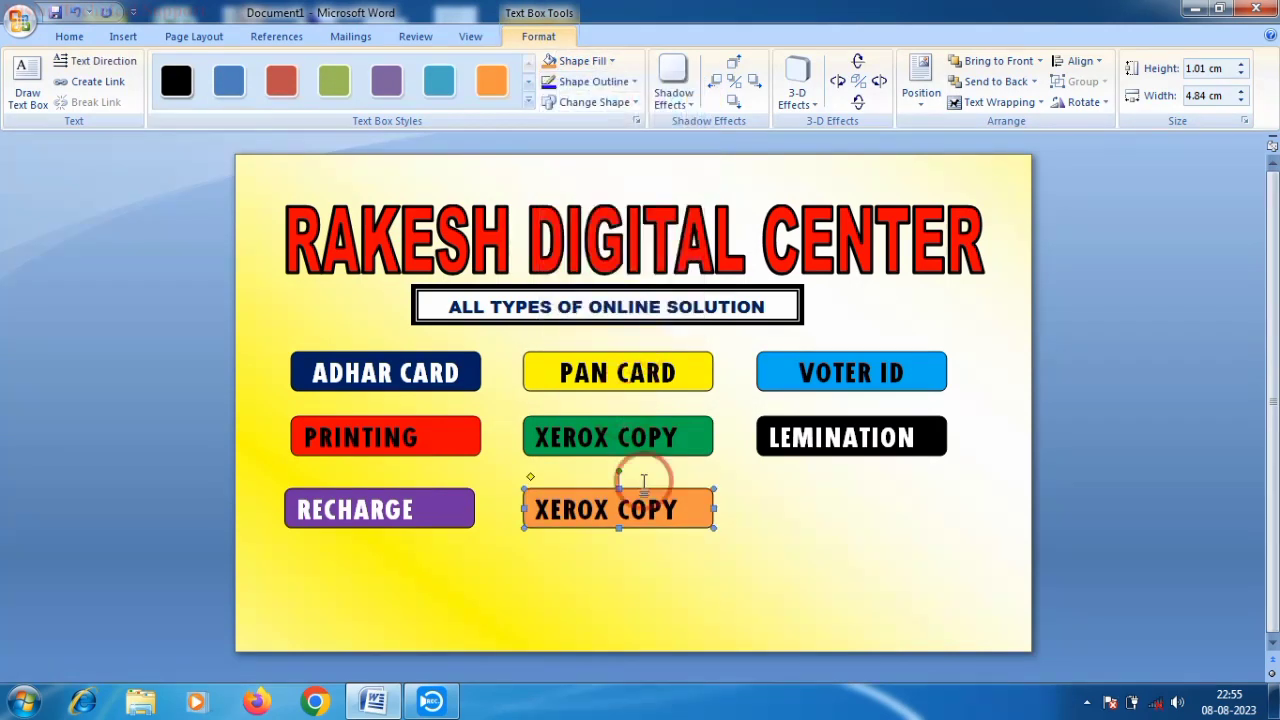
- Relabel the orange box MINI ATM
{"action": "left_click", "coordinate": [690, 500]}
{"action": "key", "text": "BackSpace"}
{"action": "key", "text": "BackSpace"}
{"action": "key", "text": "BackSpace"}
{"action": "key", "text": "BackSpace"}
{"action": "key", "text": "BackSpace"}
{"action": "key", "text": "BackSpace"}
{"action": "key", "text": "BackSpace"}
{"action": "key", "text": "BackSpace"}
{"action": "key", "text": "BackSpace"}
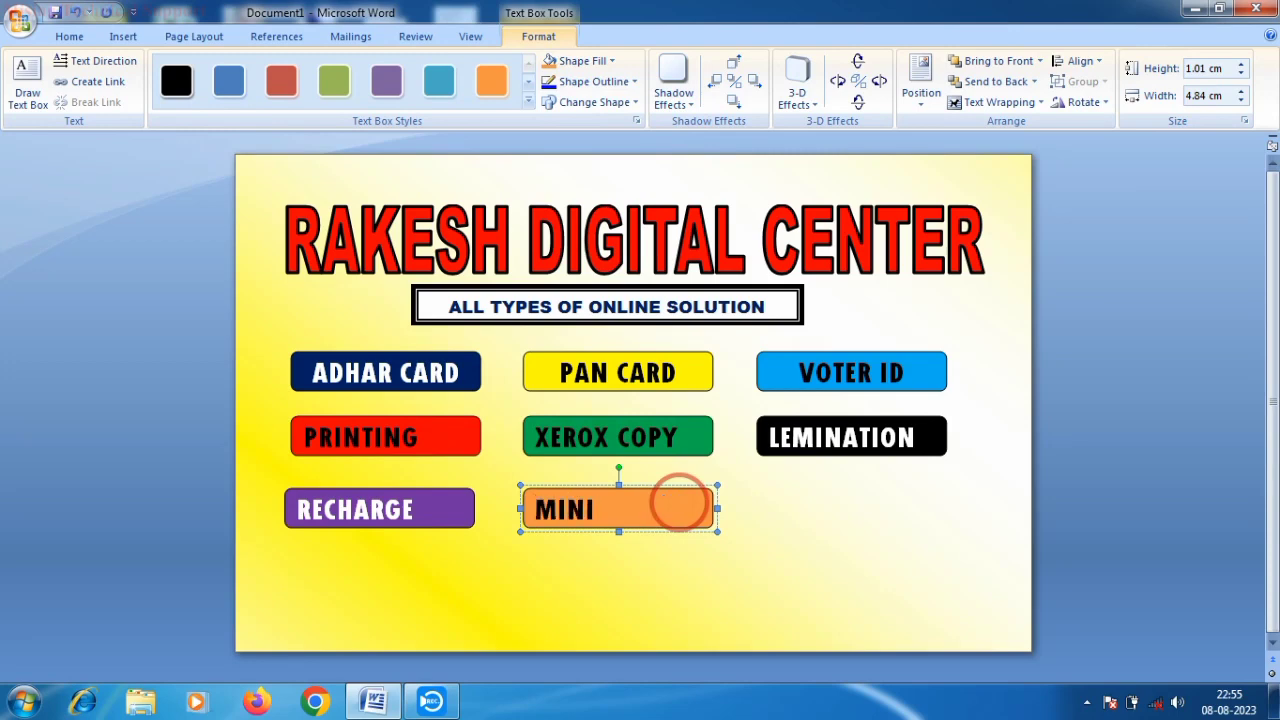
{"action": "type", "text": "MINI ATM"}
{"action": "right_click", "coordinate": [765, 500]}
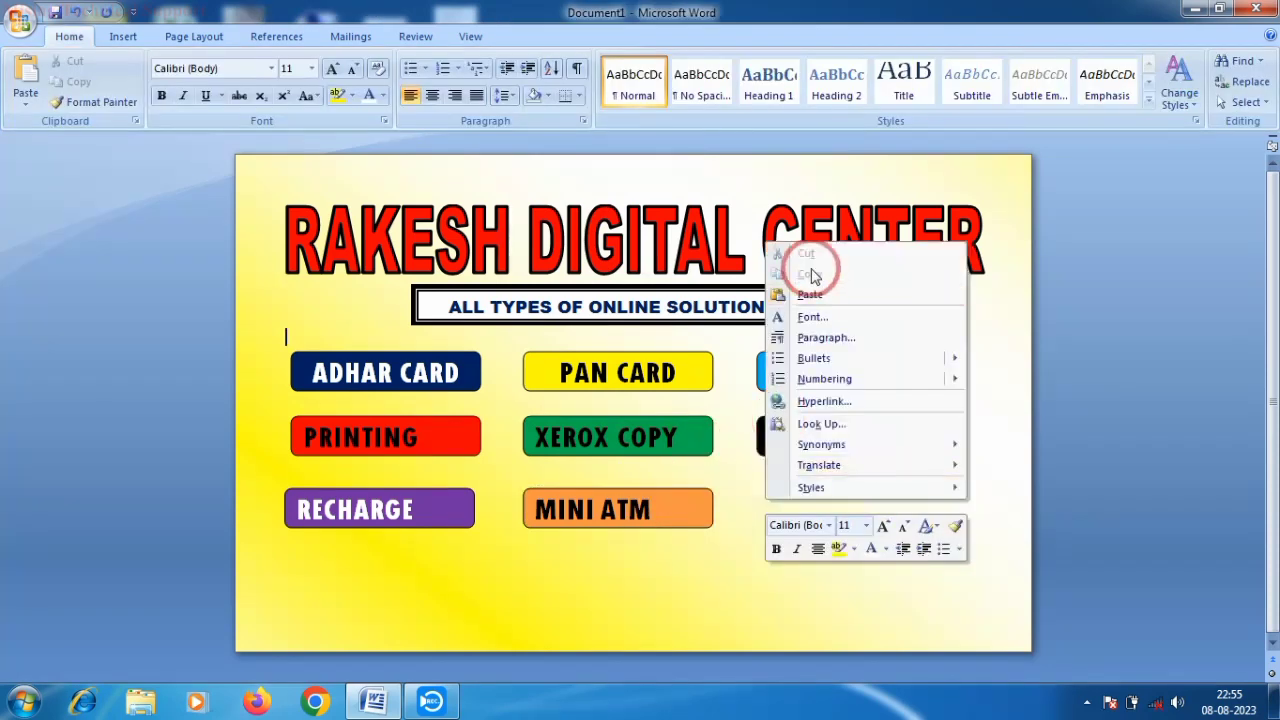
- Paste a copy beside MINI ATM, fill it dark blue and relabel it DTP TYPING
{"action": "left_click", "coordinate": [809, 294]}
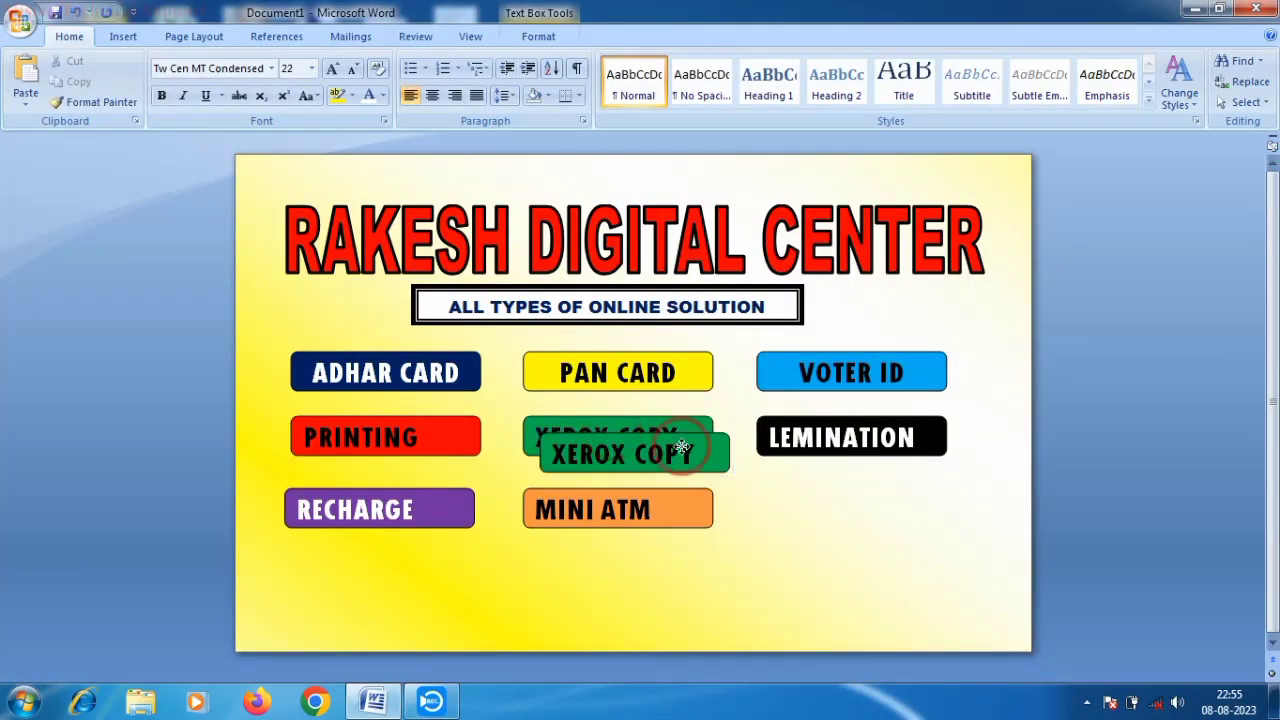
{"action": "left_click_drag", "start_coordinate": [681, 447], "coordinate": [823, 489]}
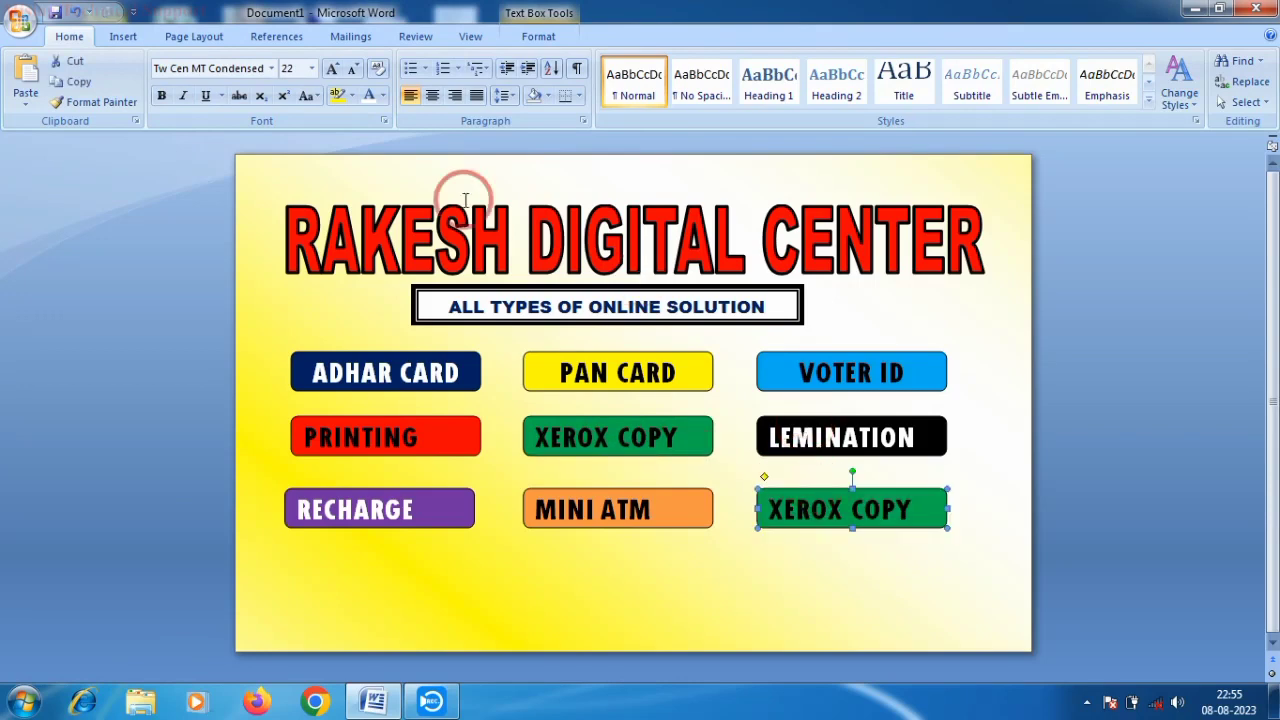
{"action": "left_click", "coordinate": [194, 36]}
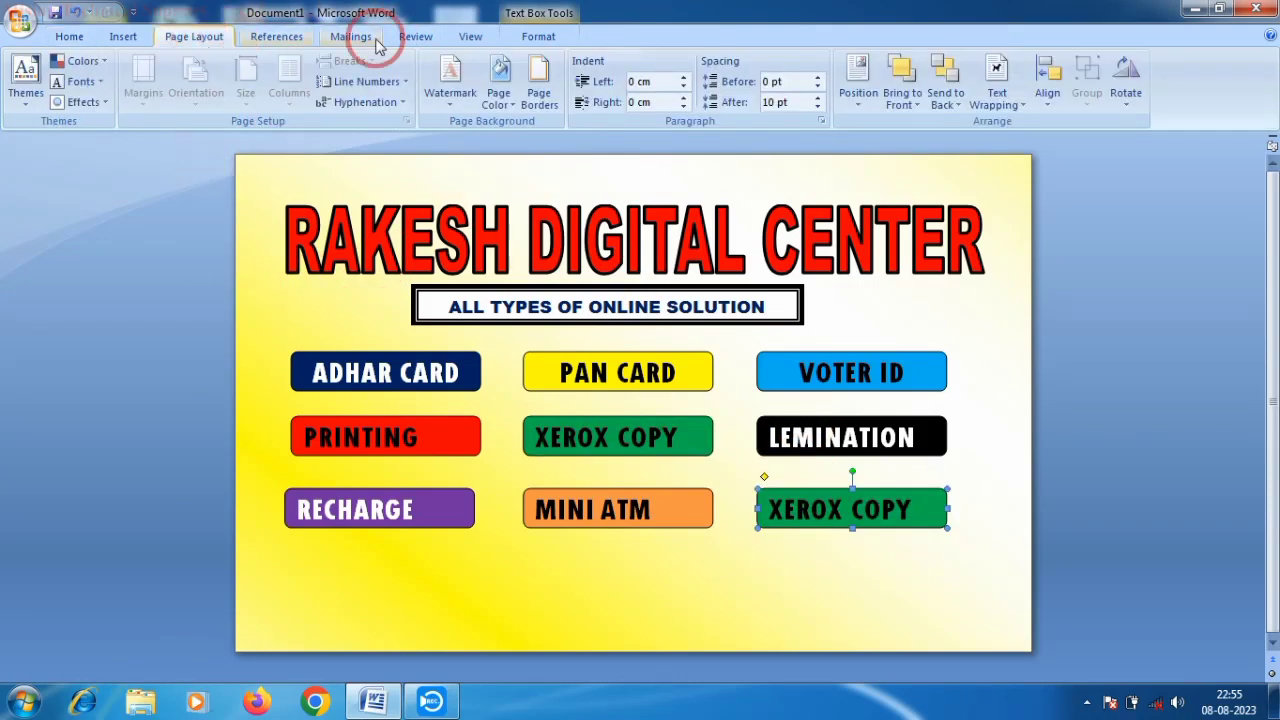
{"action": "left_click", "coordinate": [538, 36]}
{"action": "left_click", "coordinate": [578, 60]}
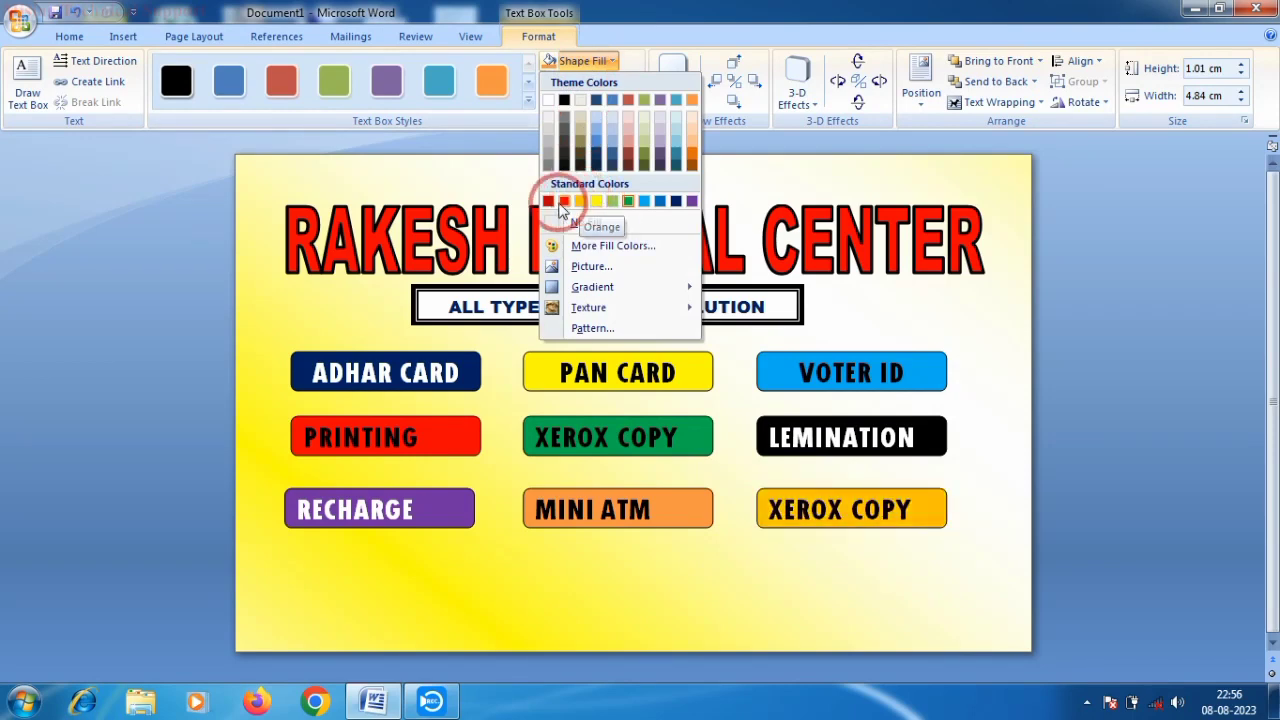
{"action": "left_click", "coordinate": [675, 201]}
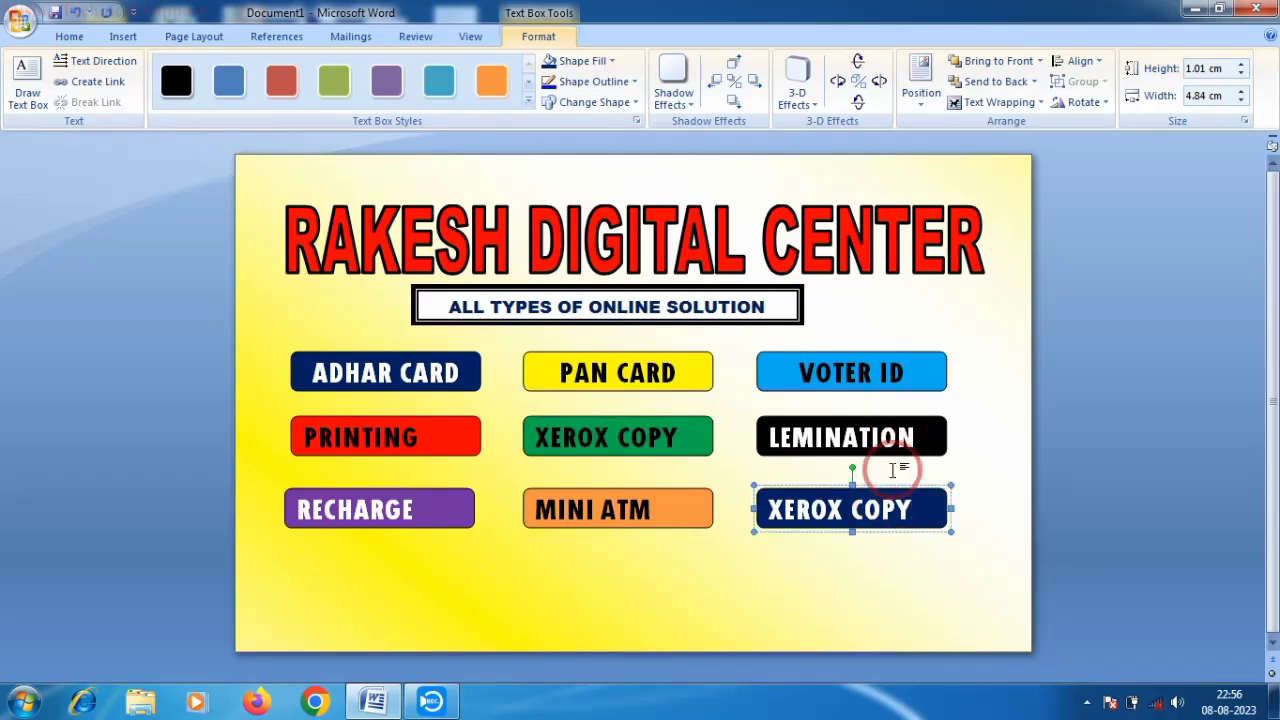
{"action": "key", "text": "BackSpace"}
{"action": "key", "text": "BackSpace"}
{"action": "key", "text": "BackSpace"}
{"action": "key", "text": "BackSpace"}
{"action": "key", "text": "BackSpace"}
{"action": "key", "text": "BackSpace"}
{"action": "key", "text": "BackSpace"}
{"action": "key", "text": "BackSpace"}
{"action": "key", "text": "BackSpace"}
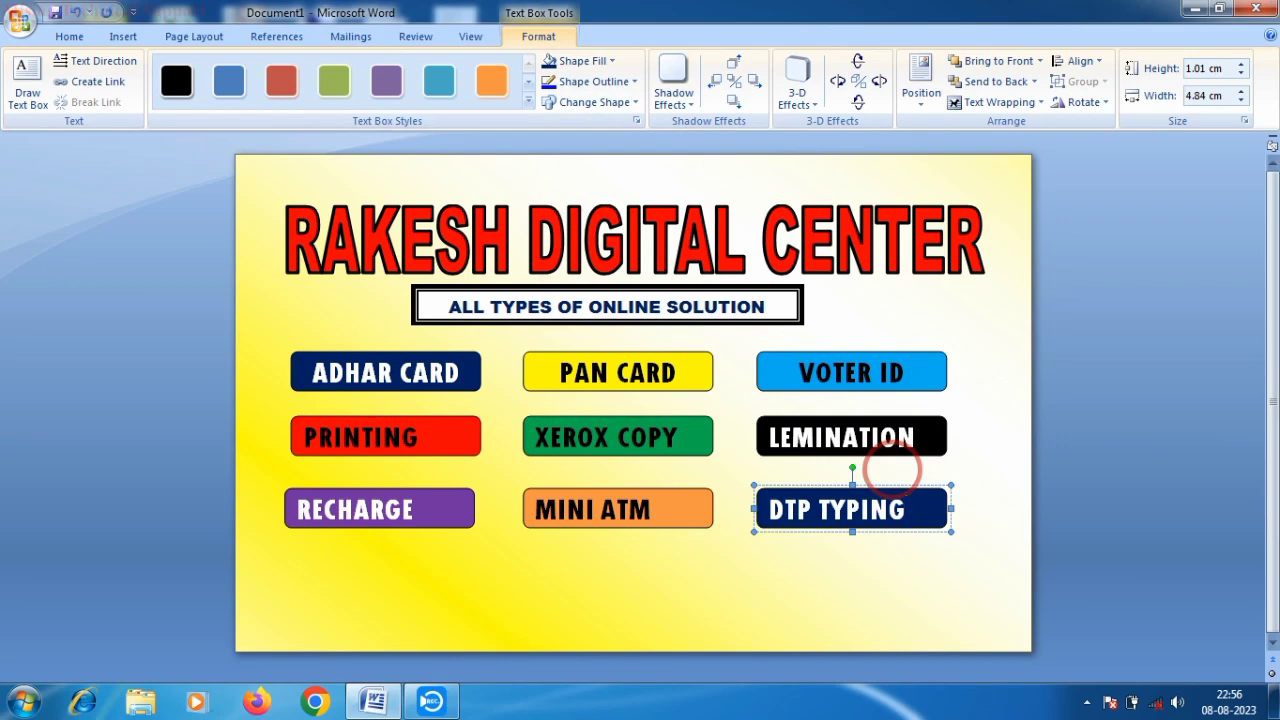
{"action": "left_click", "coordinate": [752, 477]}
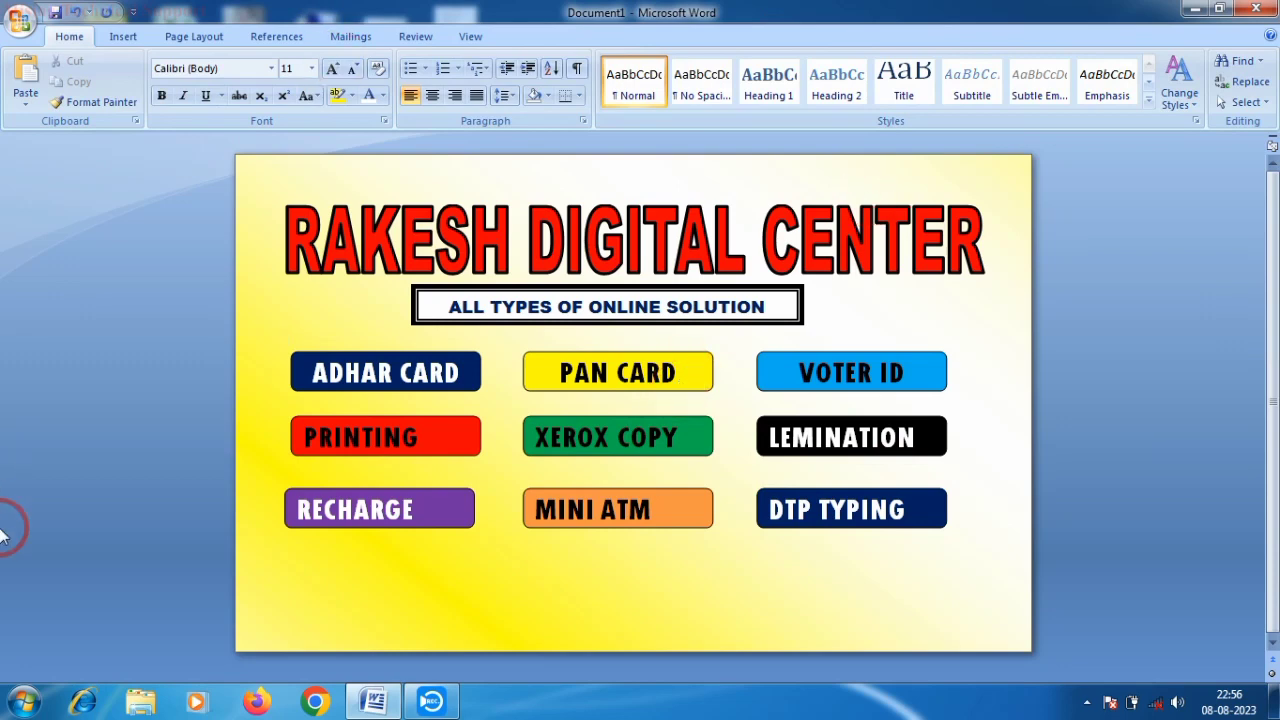
- Nudge the ALL TYPES OF ONLINE SOLUTION box down, keeping its text at 12 pt
{"action": "mouse_move", "coordinate": [4, 525]}
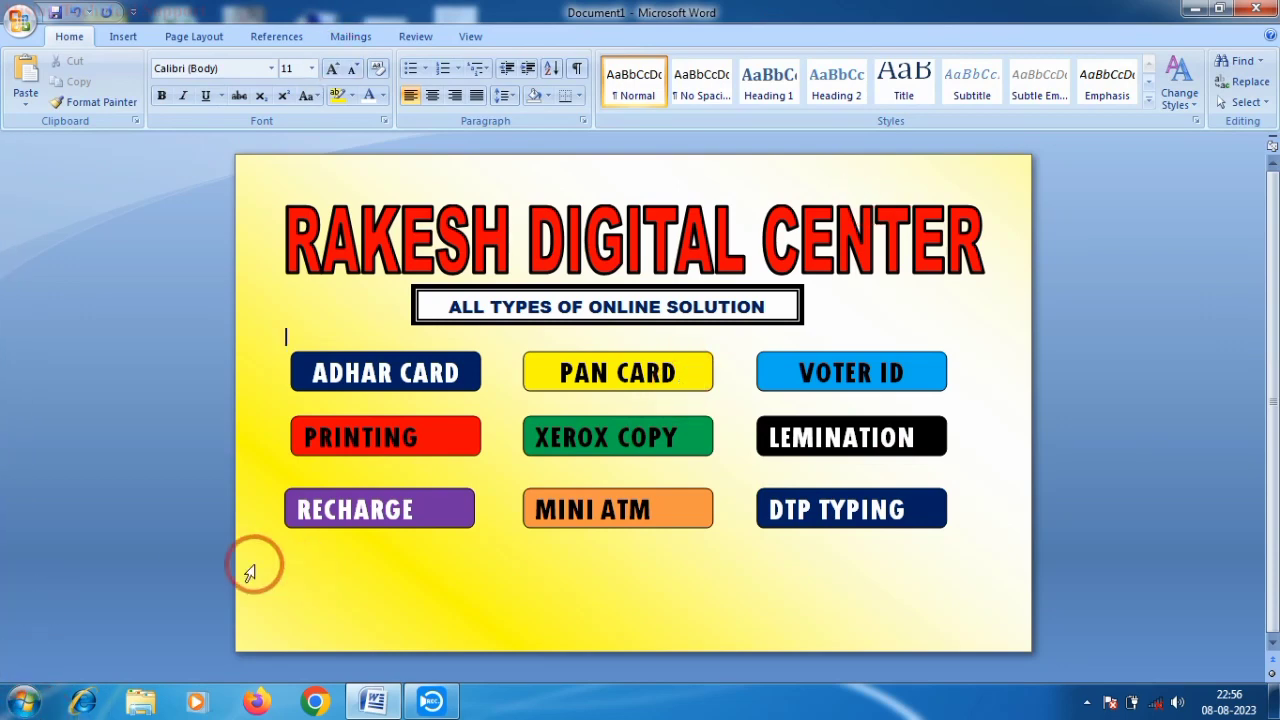
{"action": "left_click", "coordinate": [582, 296]}
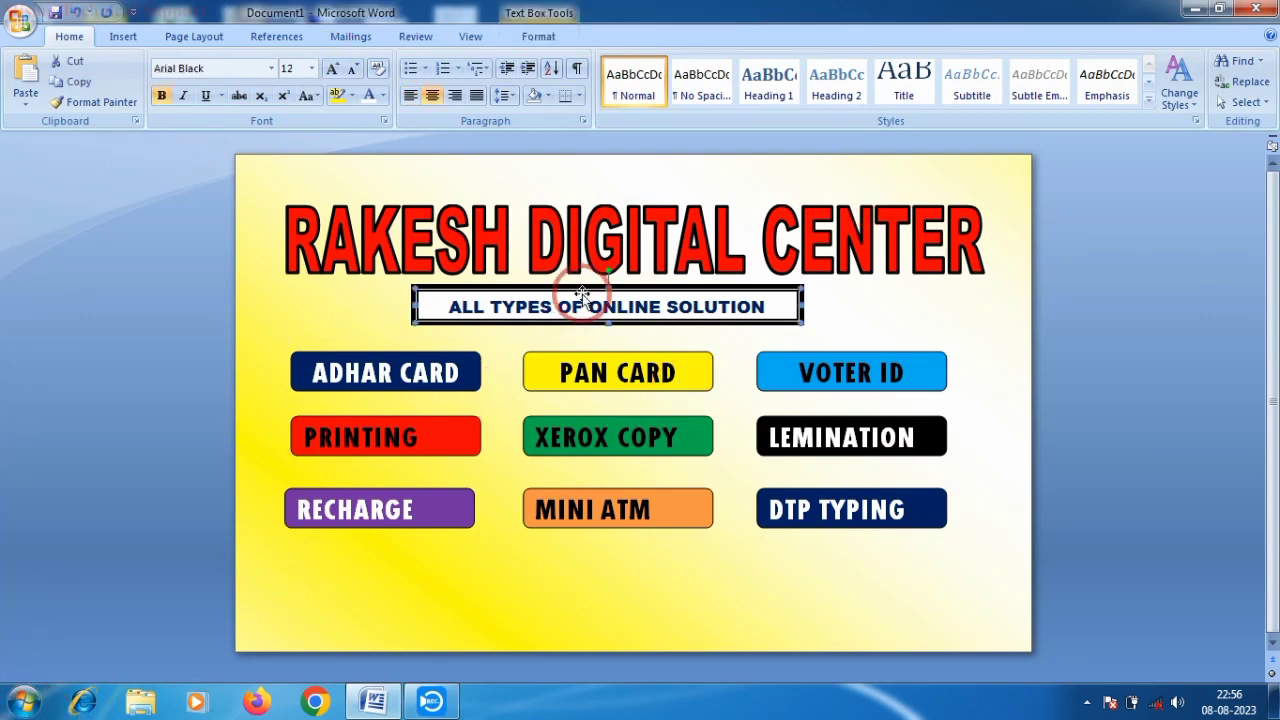
{"action": "key", "text": "ctrl+Down"}
{"action": "key", "text": "ctrl+Down"}
{"action": "key", "text": "ctrl+Down"}
{"action": "key", "text": "ctrl+Down"}
{"action": "key", "text": "ctrl+Down"}
{"action": "key", "text": "ctrl+Down"}
{"action": "key", "text": "ctrl+Down"}
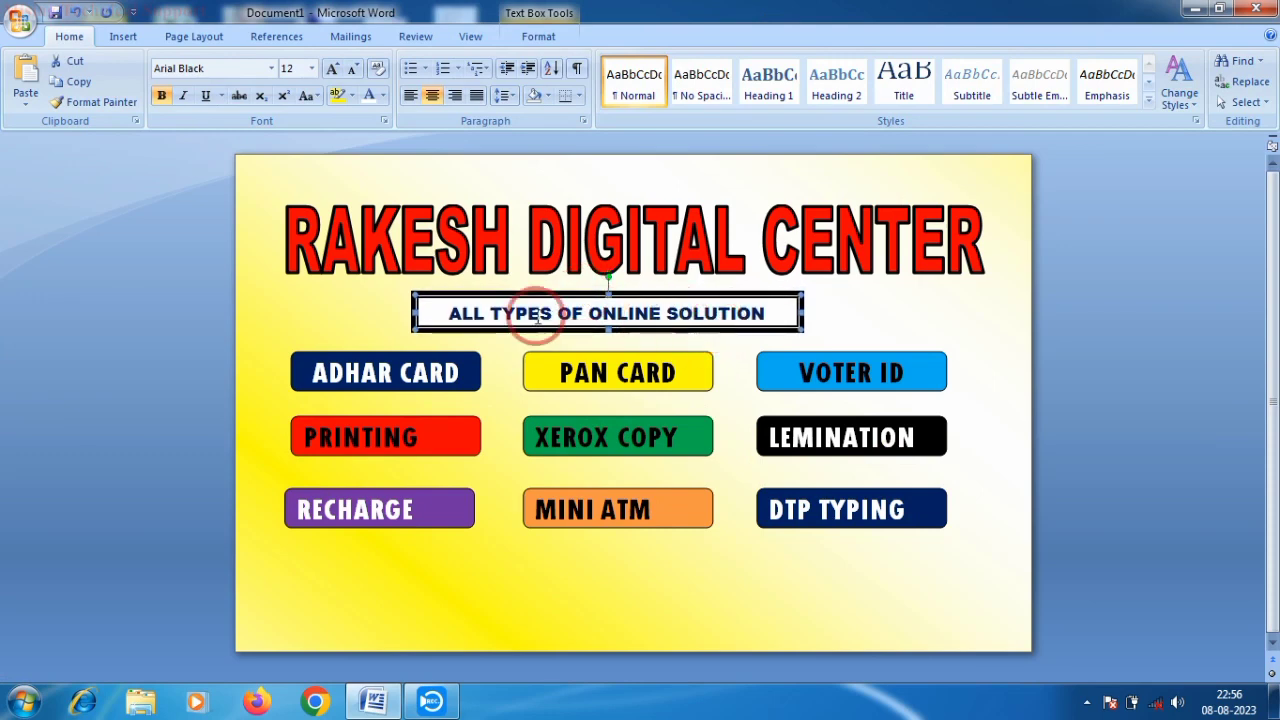
{"action": "left_click_drag", "start_coordinate": [448, 313], "coordinate": [766, 314]}
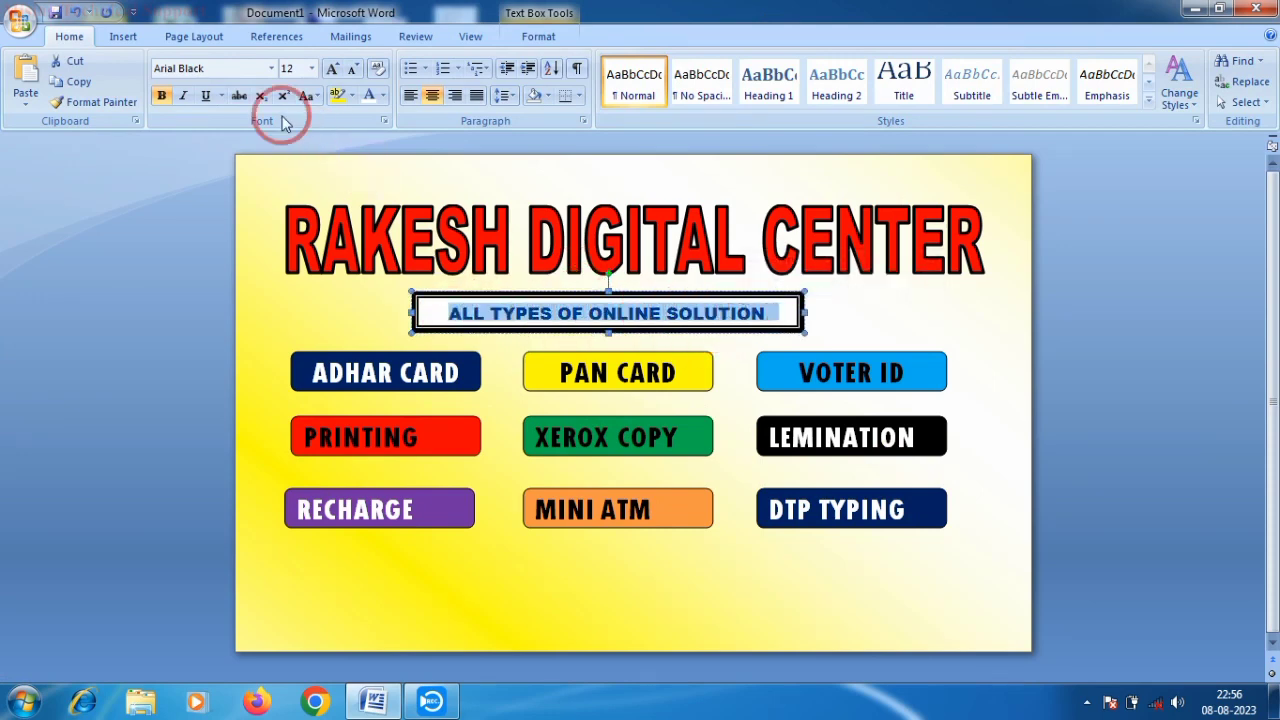
{"action": "left_click", "coordinate": [331, 68]}
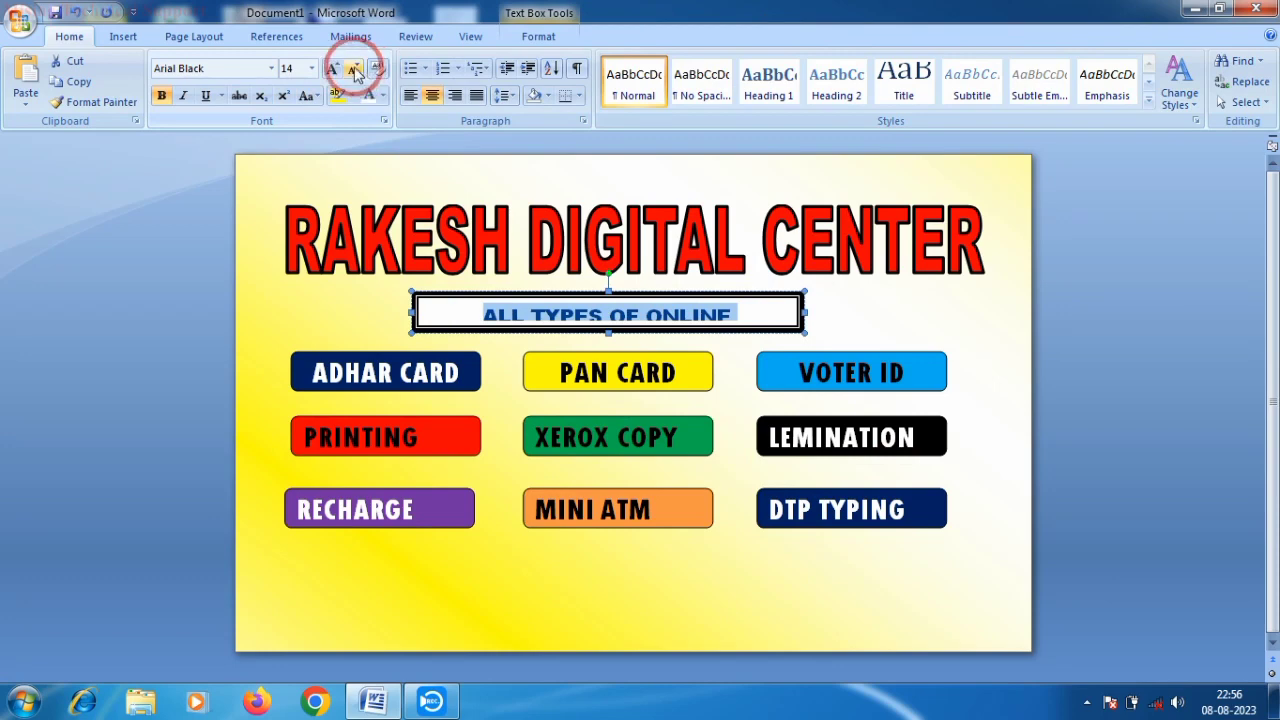
{"action": "left_click", "coordinate": [354, 69]}
{"action": "left_click", "coordinate": [489, 313]}
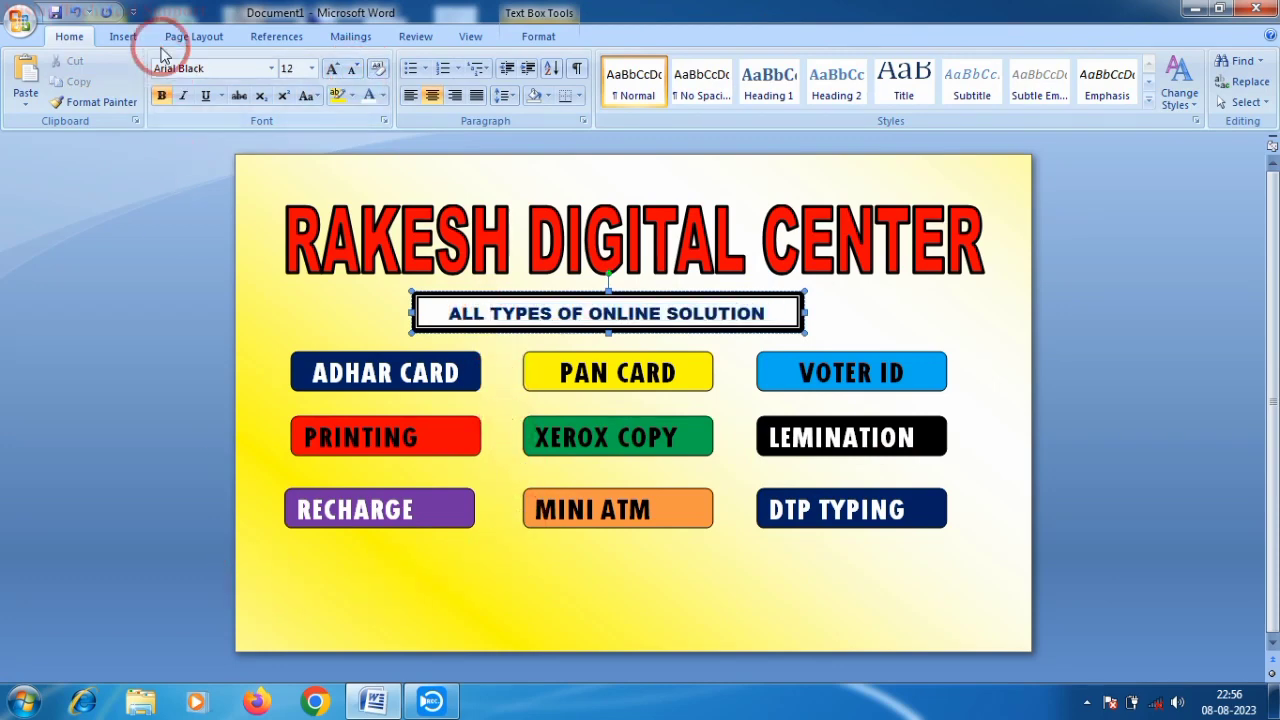
- Draw a rectangle across the page bottom, stretch it to the right edge, and fill it dark blue
{"action": "left_click", "coordinate": [122, 36]}
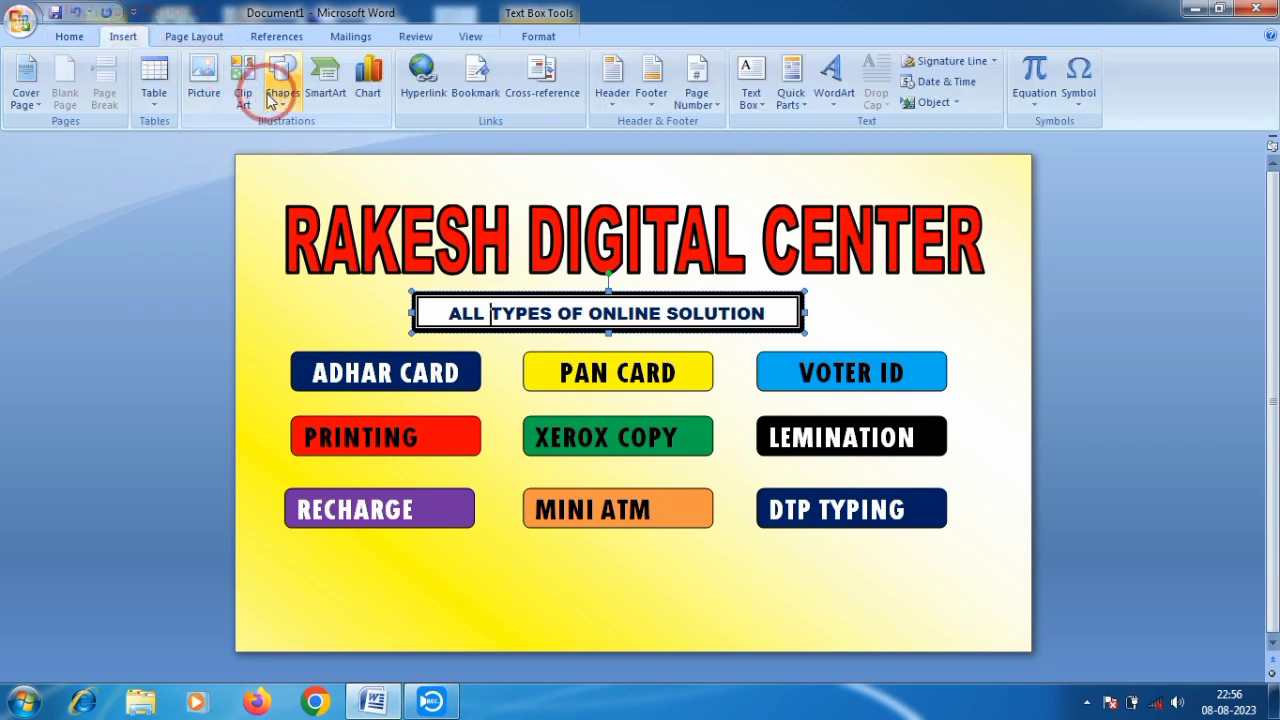
{"action": "left_click", "coordinate": [272, 97]}
{"action": "left_click", "coordinate": [333, 147]}
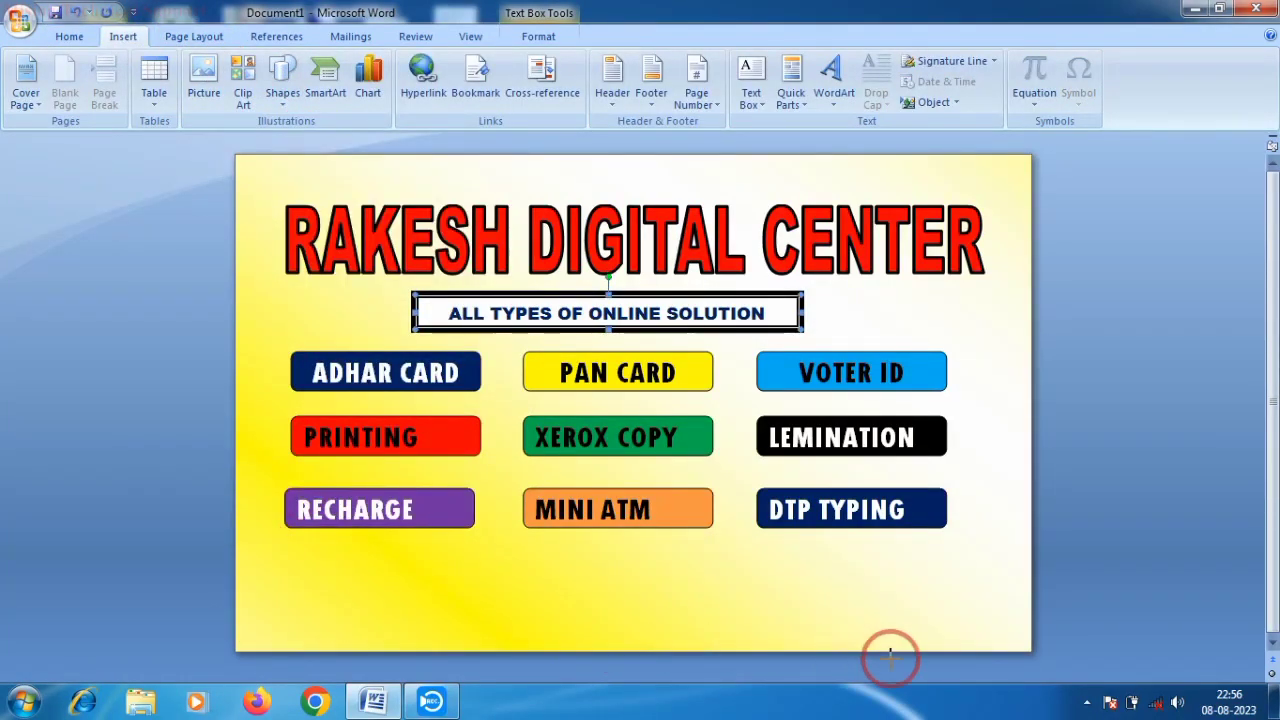
{"action": "left_click_drag", "start_coordinate": [890, 655], "coordinate": [1035, 655]}
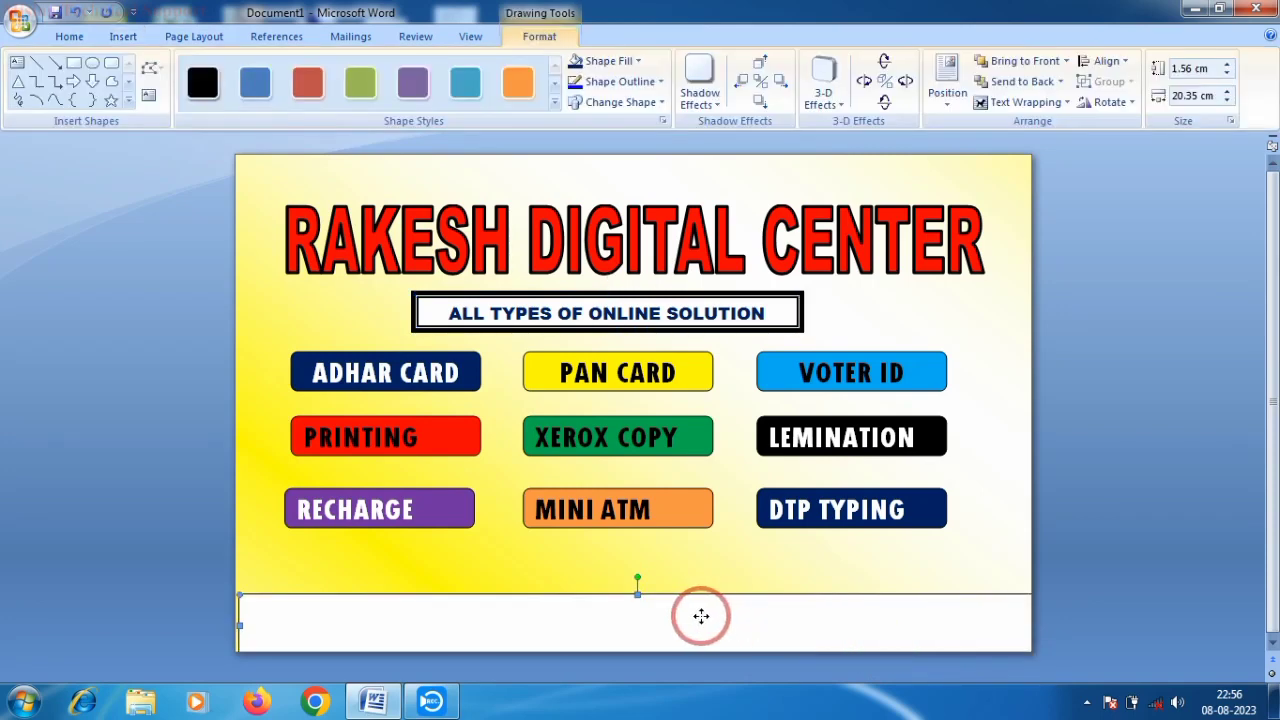
{"action": "left_click_drag", "start_coordinate": [701, 616], "coordinate": [683, 616]}
{"action": "left_click_drag", "start_coordinate": [1006, 625], "coordinate": [1050, 622]}
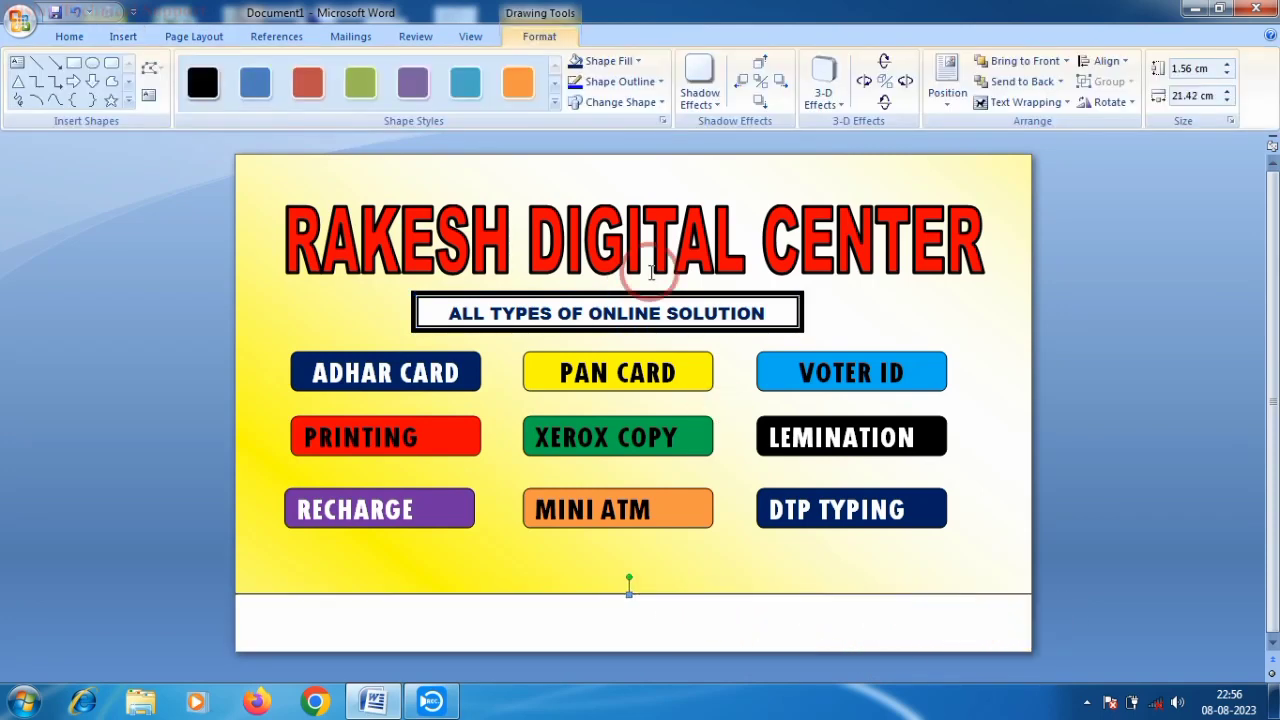
{"action": "left_click", "coordinate": [624, 63]}
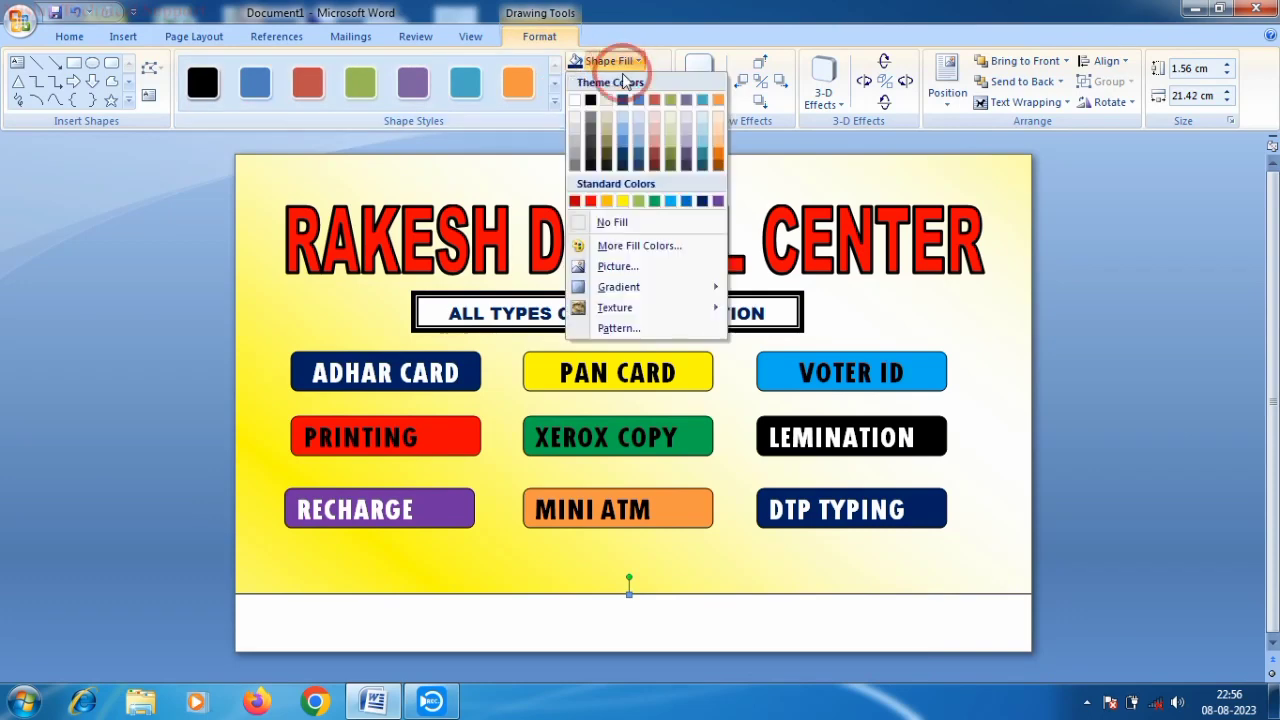
{"action": "left_click", "coordinate": [702, 203]}
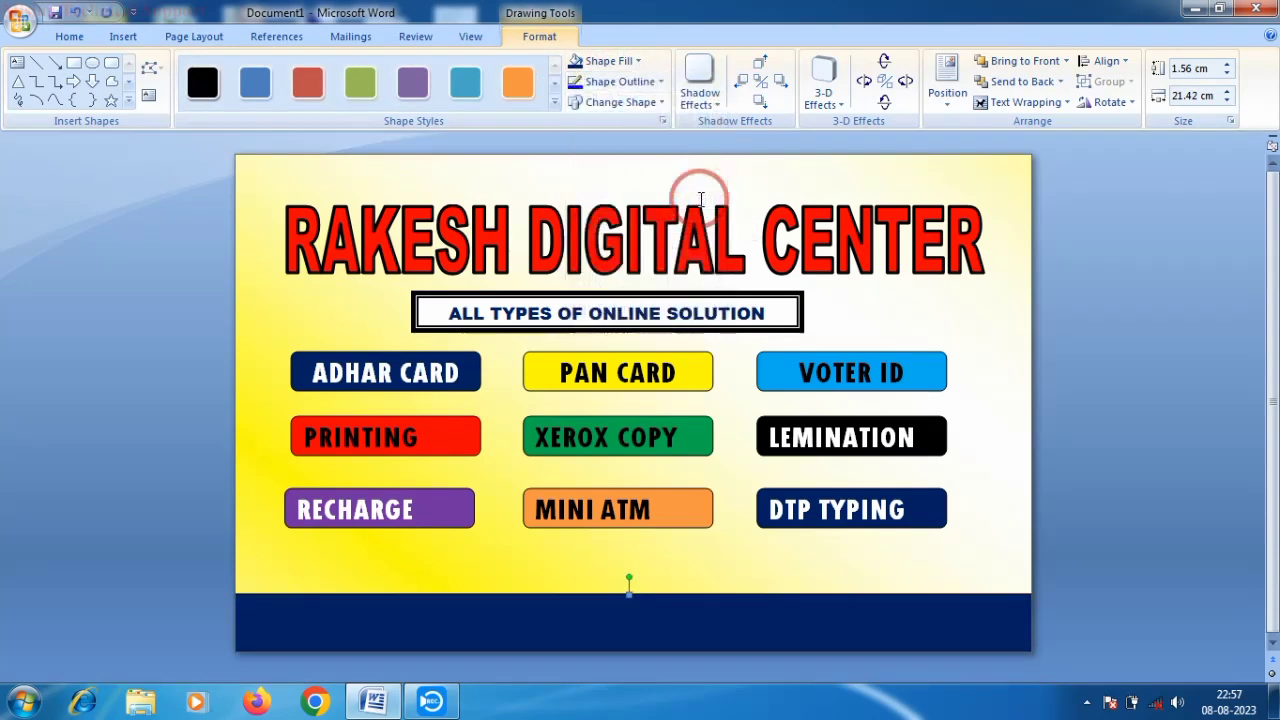
- Try adding text to the bottom rectangle, then delete that dark blue box
{"action": "right_click", "coordinate": [591, 618]}
{"action": "left_click", "coordinate": [514, 626]}
{"action": "right_click", "coordinate": [520, 623]}
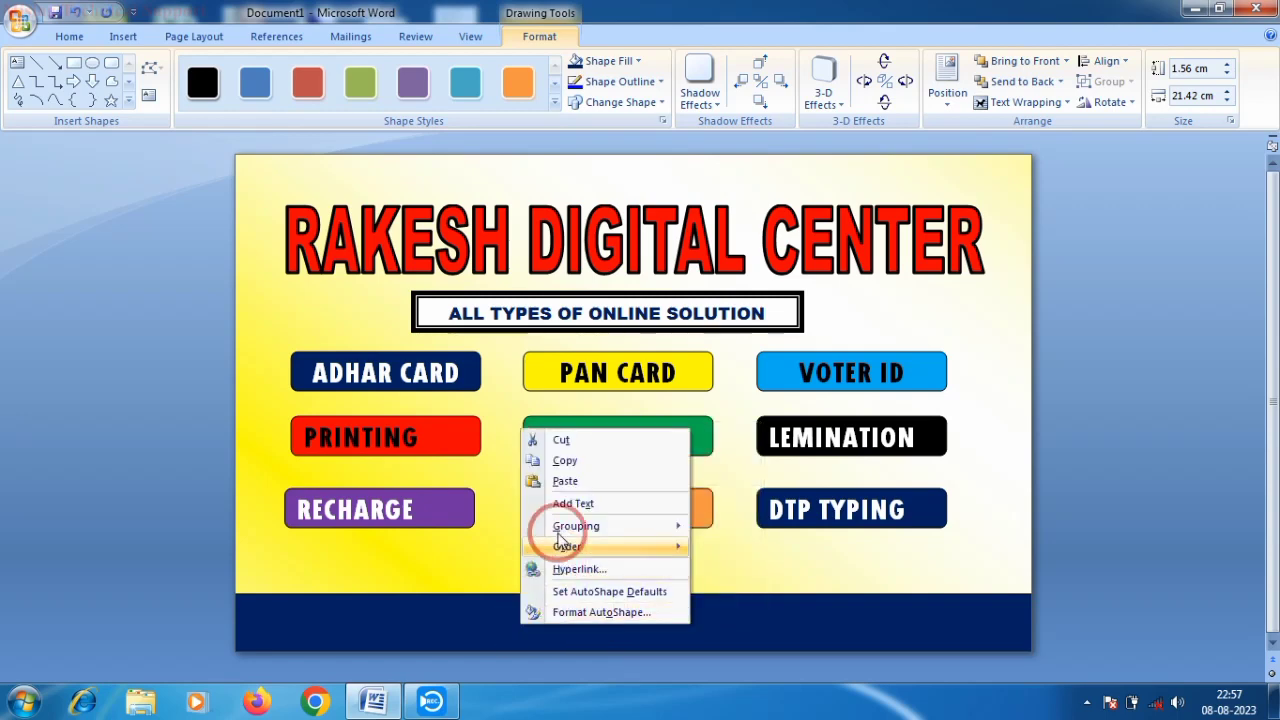
{"action": "left_click", "coordinate": [573, 505]}
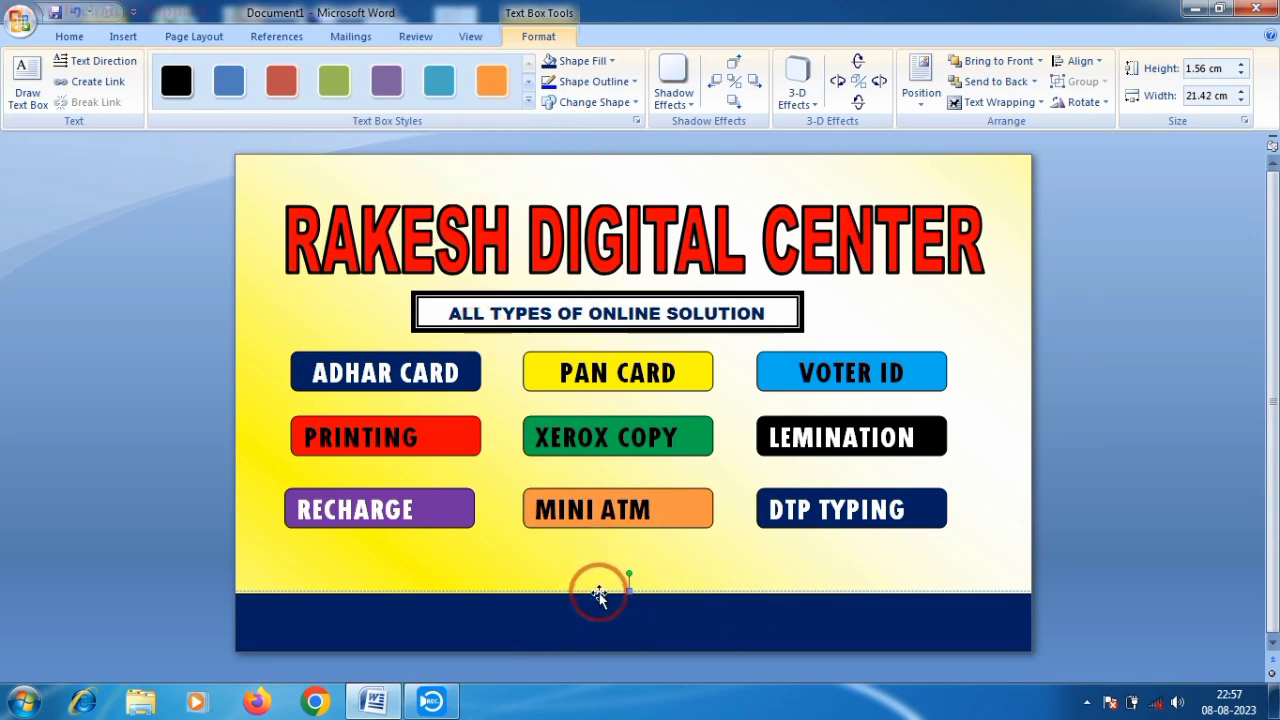
{"action": "right_click", "coordinate": [600, 592]}
{"action": "left_click", "coordinate": [640, 391]}
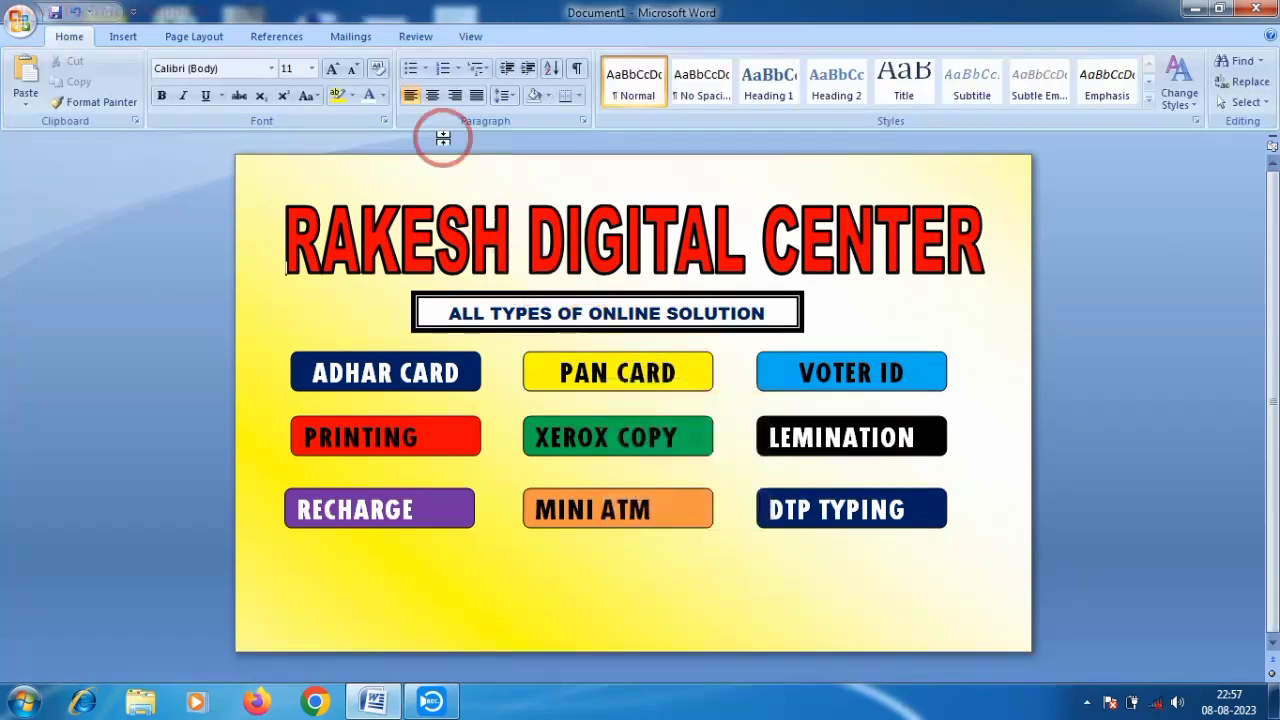
- Draw a rounded rectangle flush with the page bottom and right edge, filled dark blue
{"action": "left_click", "coordinate": [185, 36]}
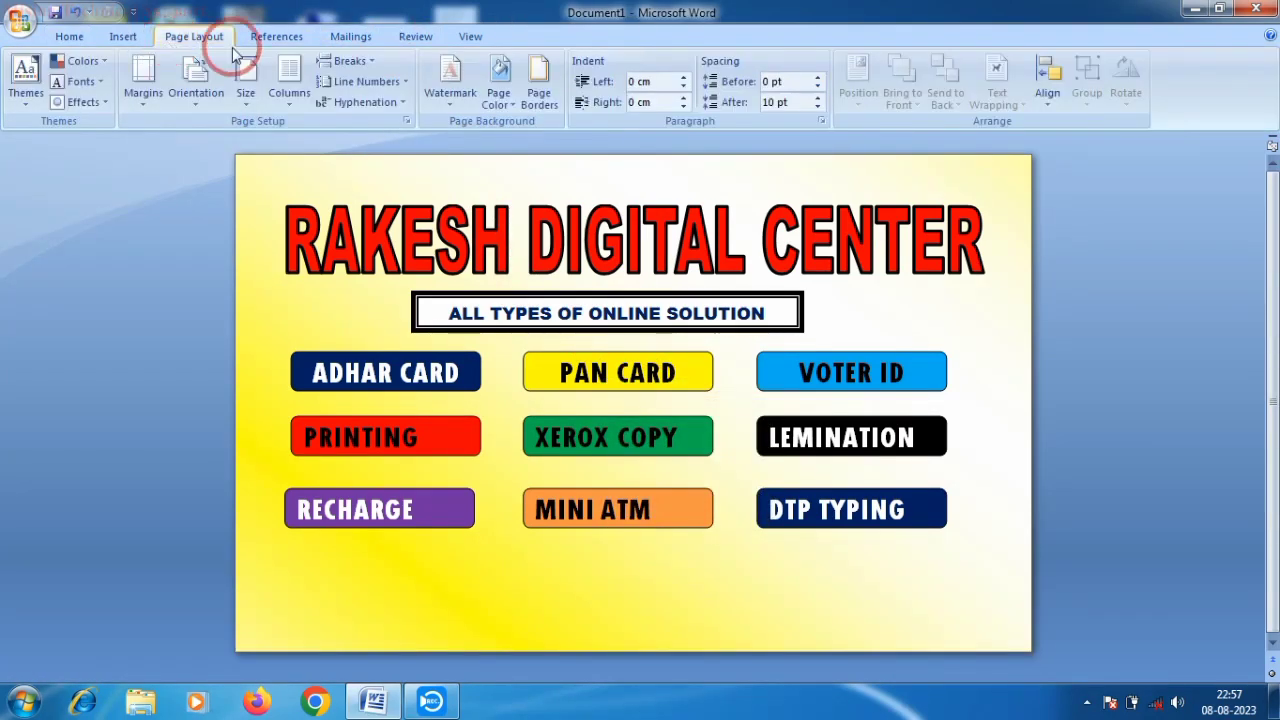
{"action": "left_click", "coordinate": [125, 36]}
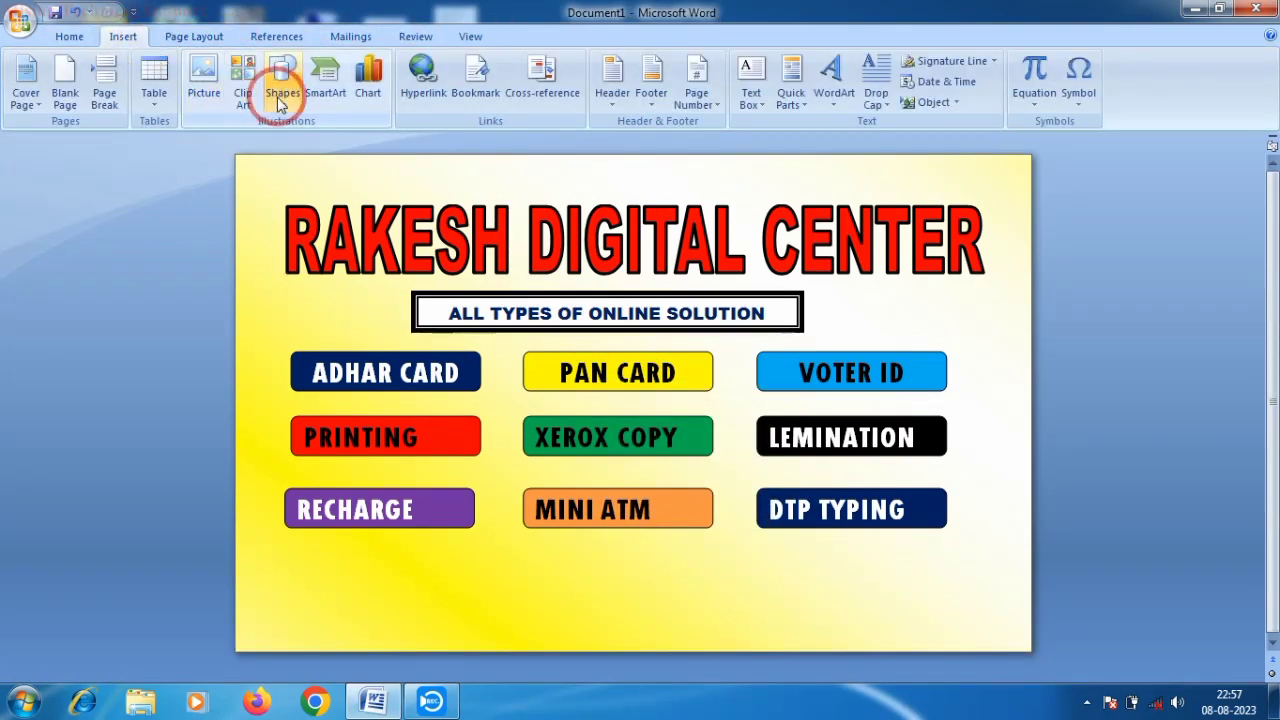
{"action": "left_click", "coordinate": [280, 88]}
{"action": "left_click", "coordinate": [312, 143]}
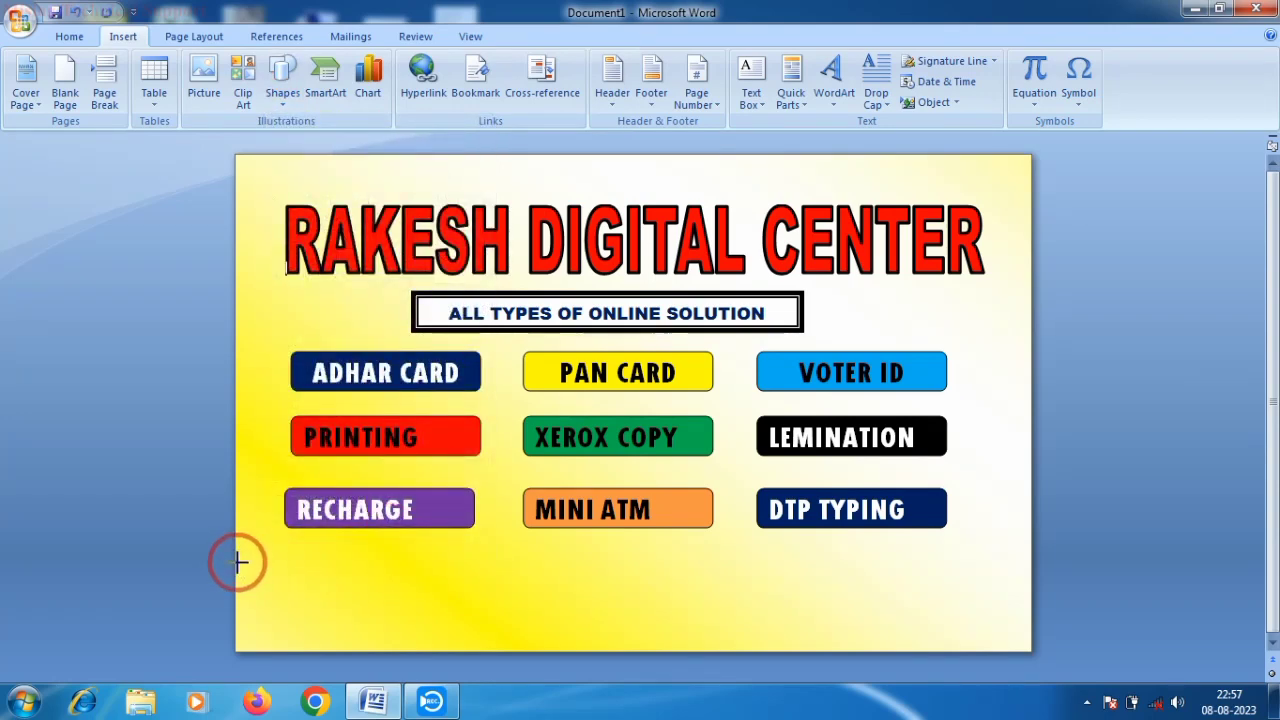
{"action": "left_click_drag", "start_coordinate": [903, 629], "coordinate": [1031, 626]}
{"action": "mouse_move", "coordinate": [891, 606]}
{"action": "left_mouse_down"}
{"action": "mouse_move", "coordinate": [894, 620]}
{"action": "mouse_move", "coordinate": [834, 627]}
{"action": "left_mouse_up"}
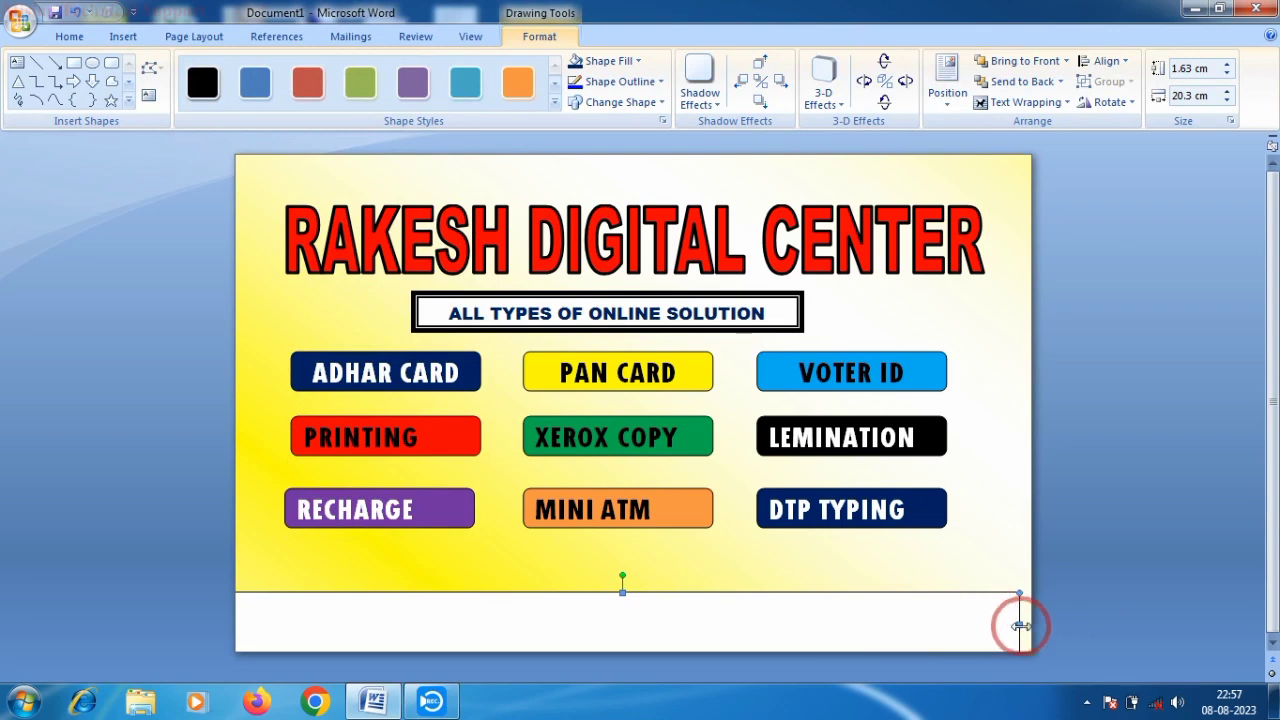
{"action": "left_click_drag", "start_coordinate": [1020, 625], "coordinate": [1025, 624]}
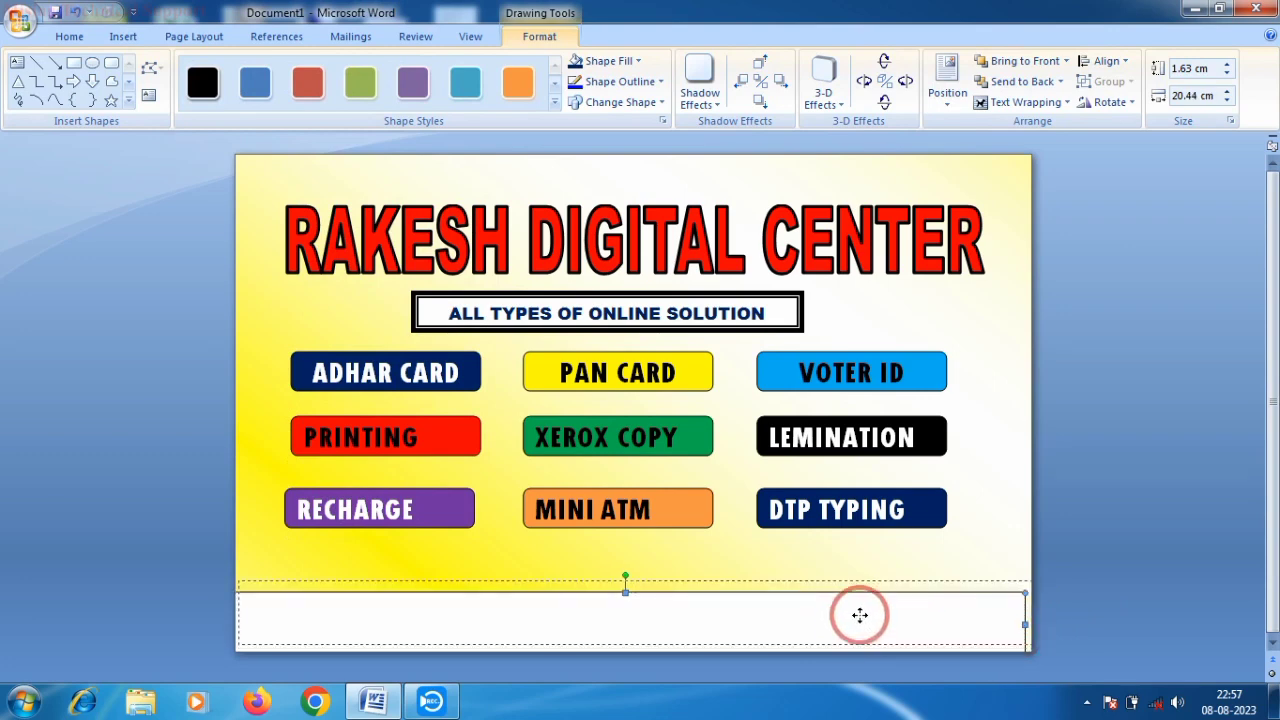
{"action": "left_click_drag", "start_coordinate": [860, 615], "coordinate": [725, 652]}
{"action": "left_click", "coordinate": [608, 61]}
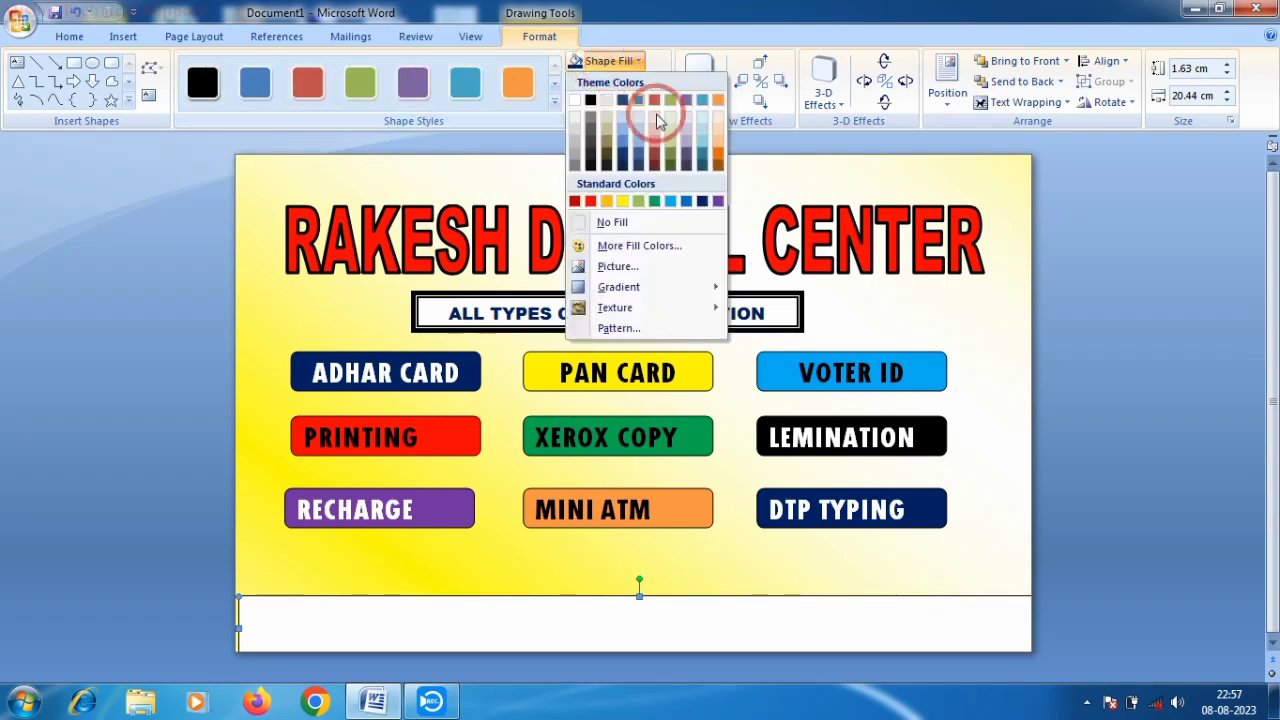
{"action": "left_click", "coordinate": [701, 203]}
- Add text to the navy footer rectangle and begin typing the shop's address
{"action": "right_click", "coordinate": [476, 627]}
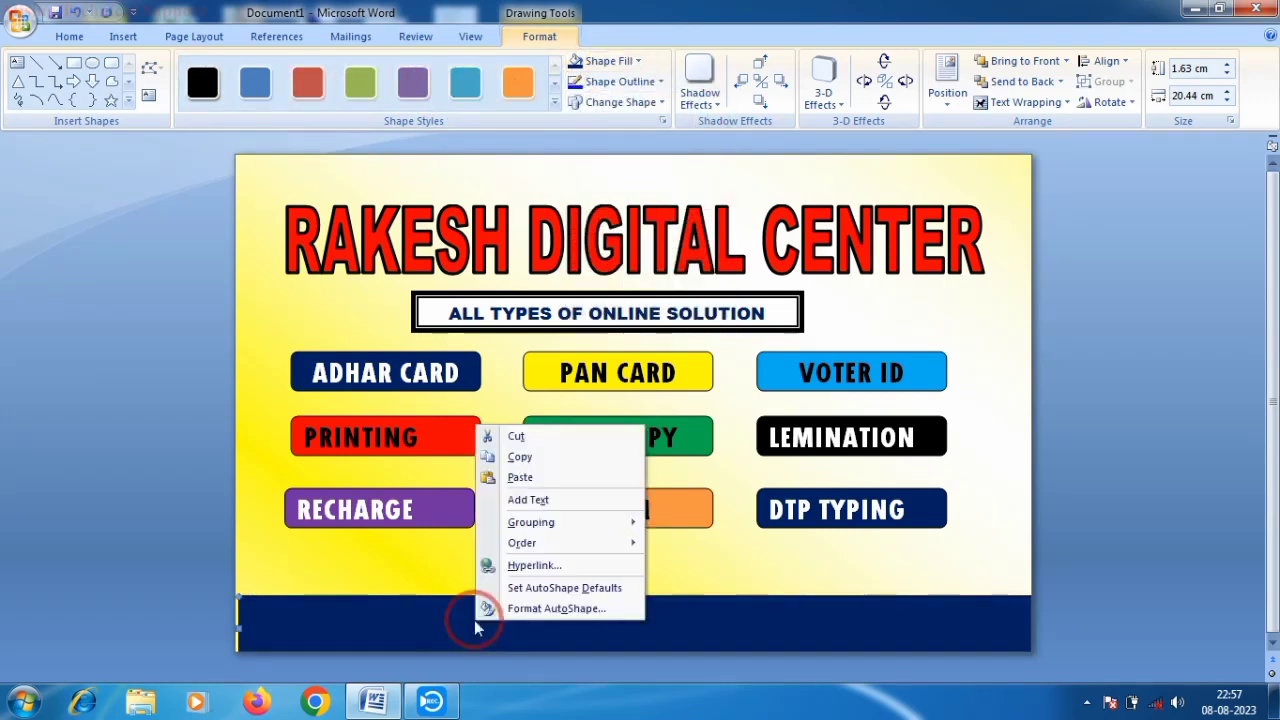
{"action": "left_click", "coordinate": [528, 499]}
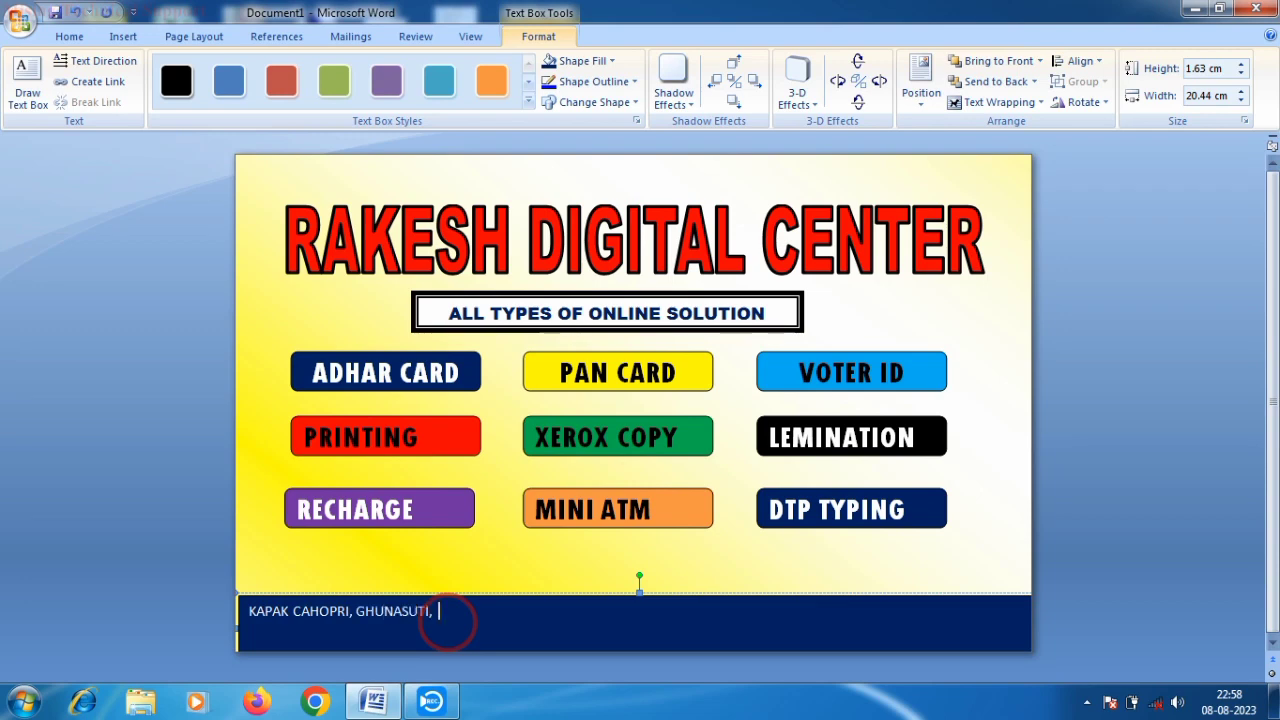
- Finish the address line and type a second 'Contact Number:' line with both phone numbers
{"action": "type", "text": ": LAKHIMPUR, ASSAM-787032"}
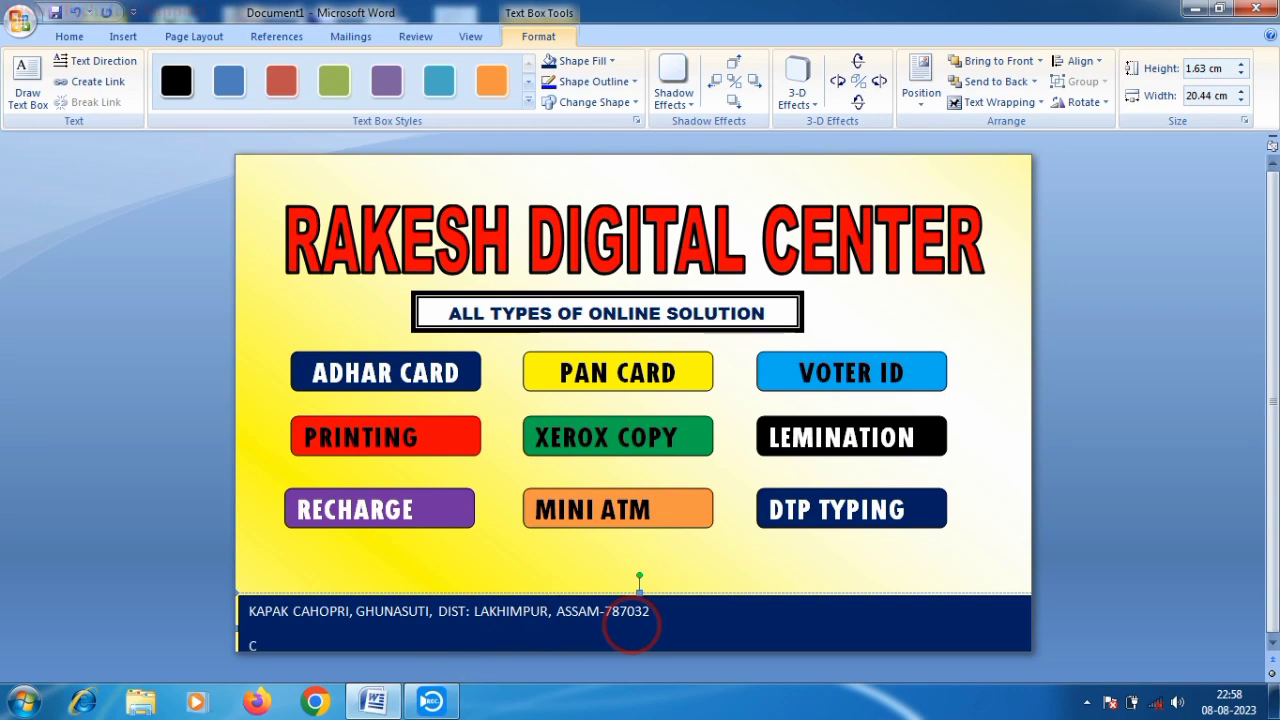
{"action": "key", "text": "BackSpace"}
{"action": "key", "text": "BackSpace"}
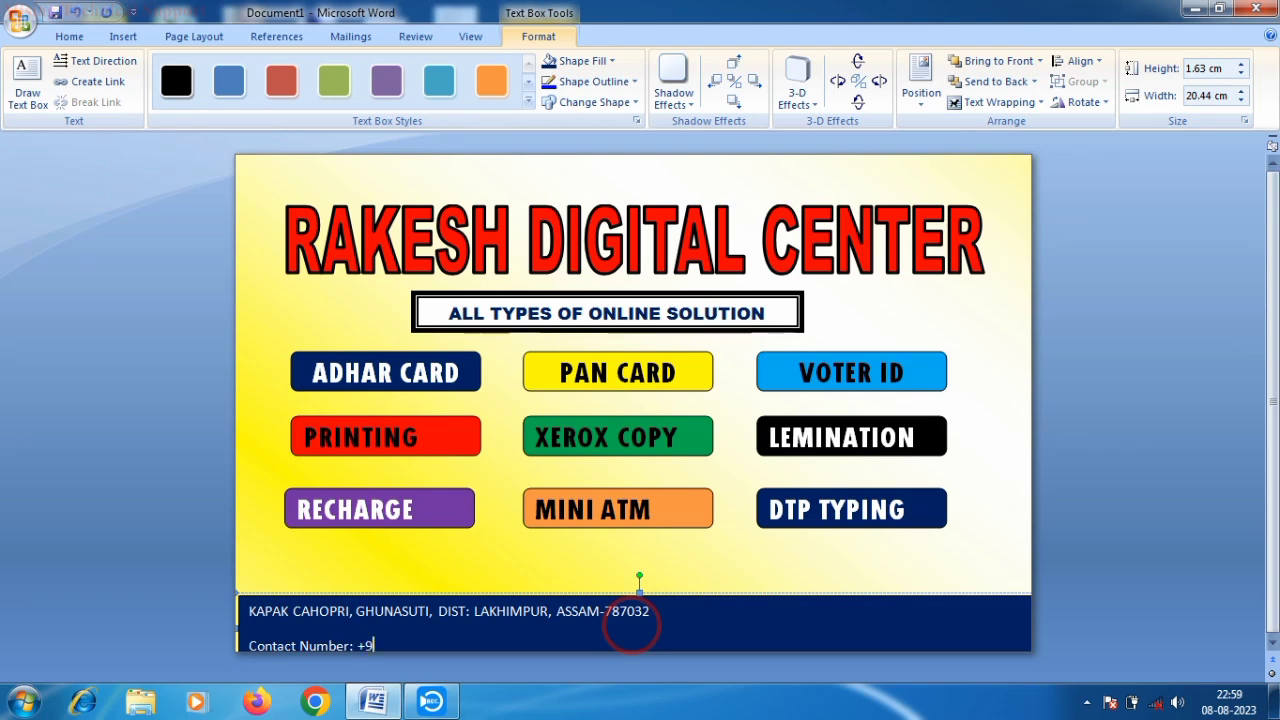
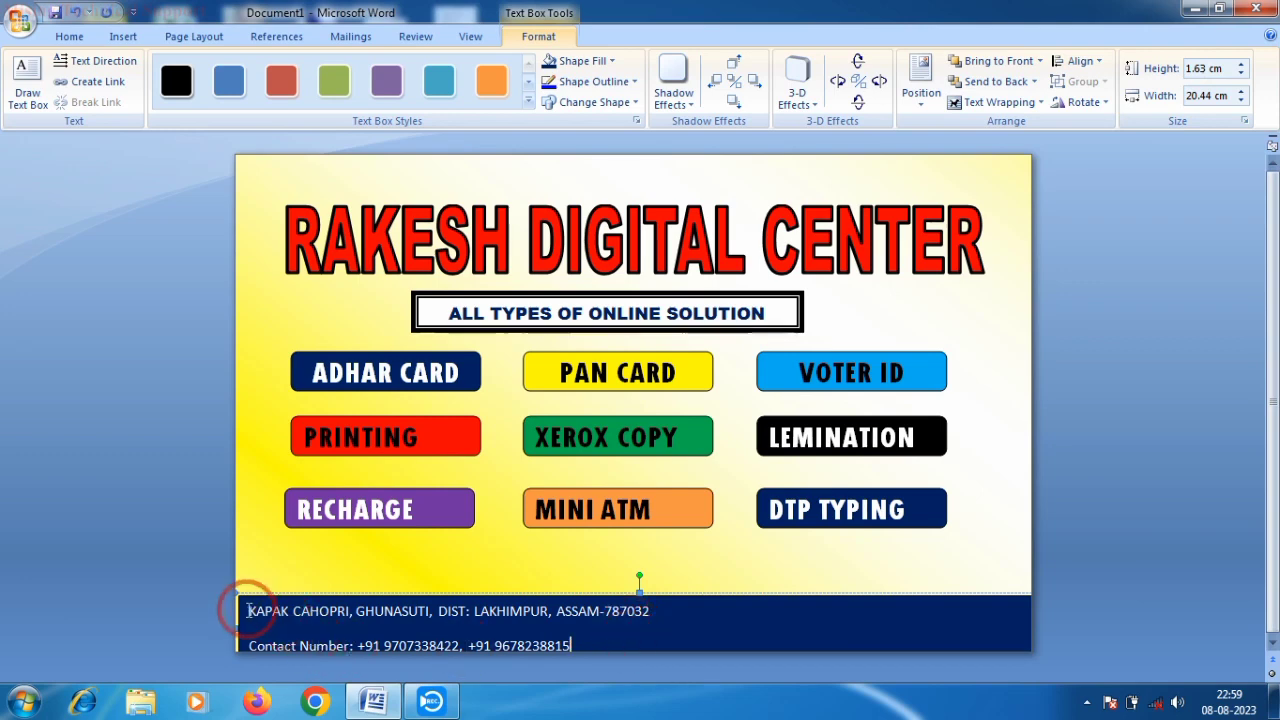
- Select the address and contact lines and apply the Franklin Gothic Heavy font
{"action": "left_click_drag", "start_coordinate": [248, 611], "coordinate": [566, 660]}
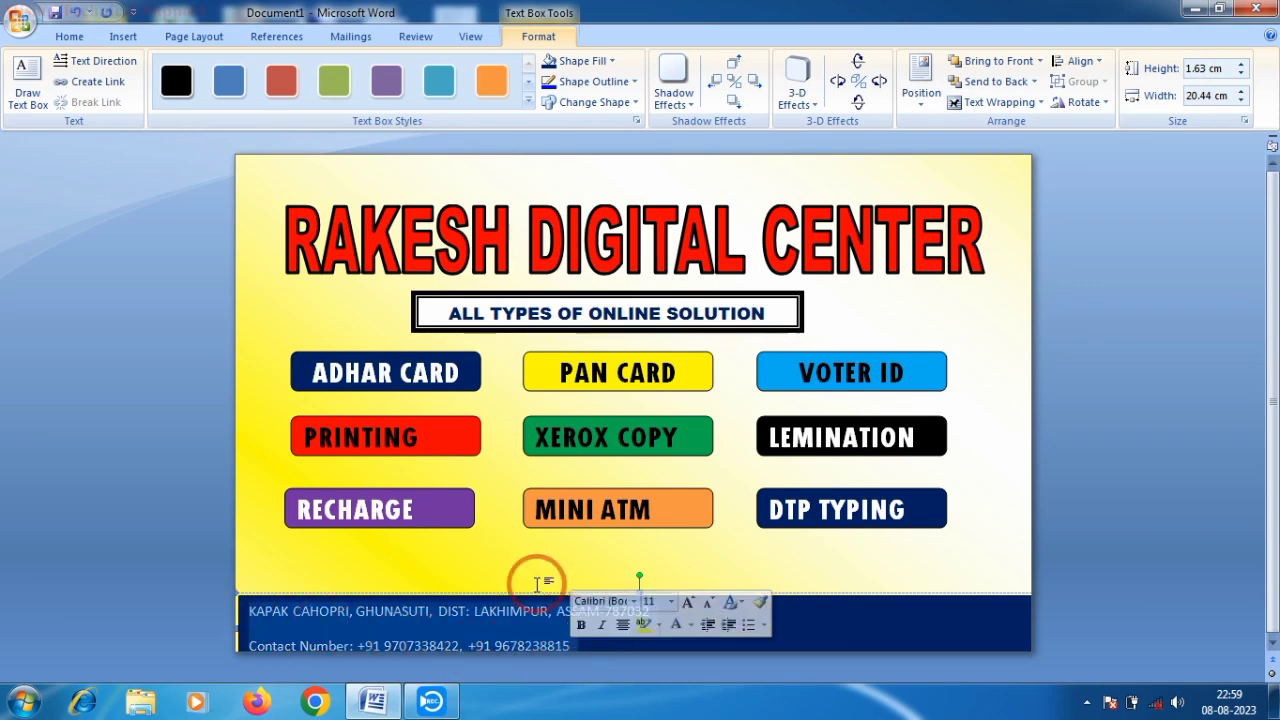
{"action": "left_click", "coordinate": [75, 40]}
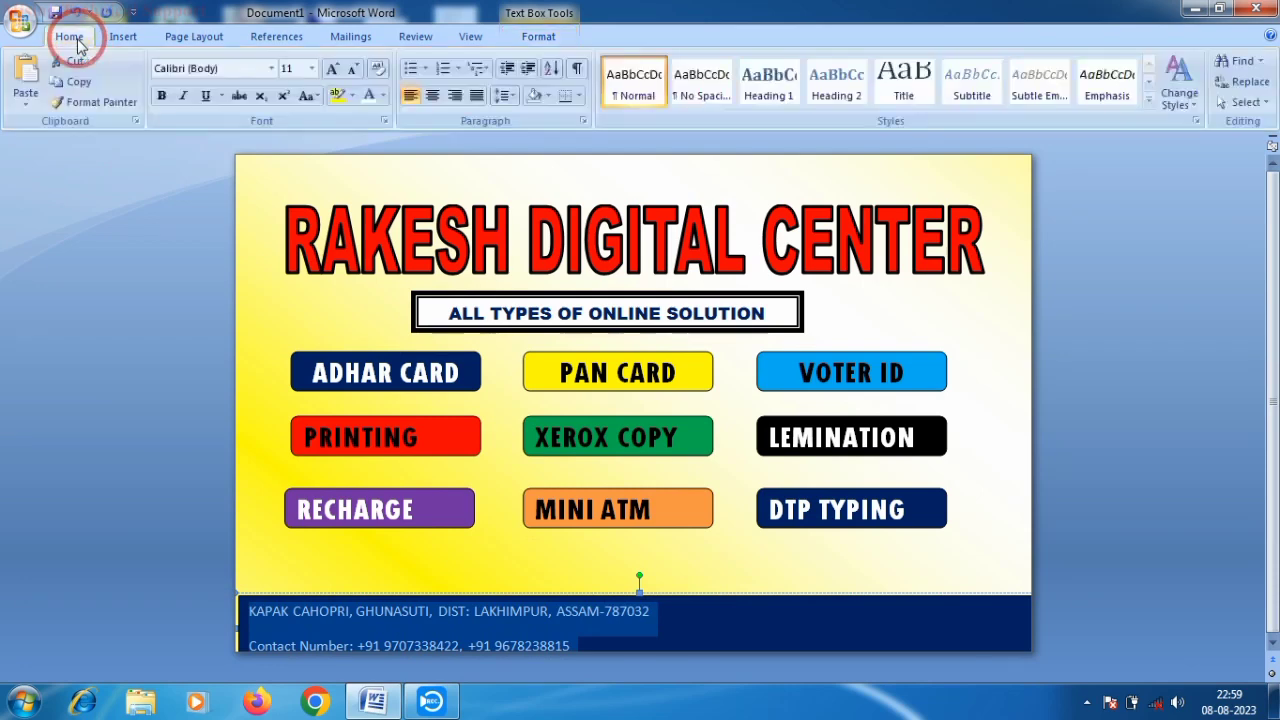
{"action": "left_click", "coordinate": [271, 68]}
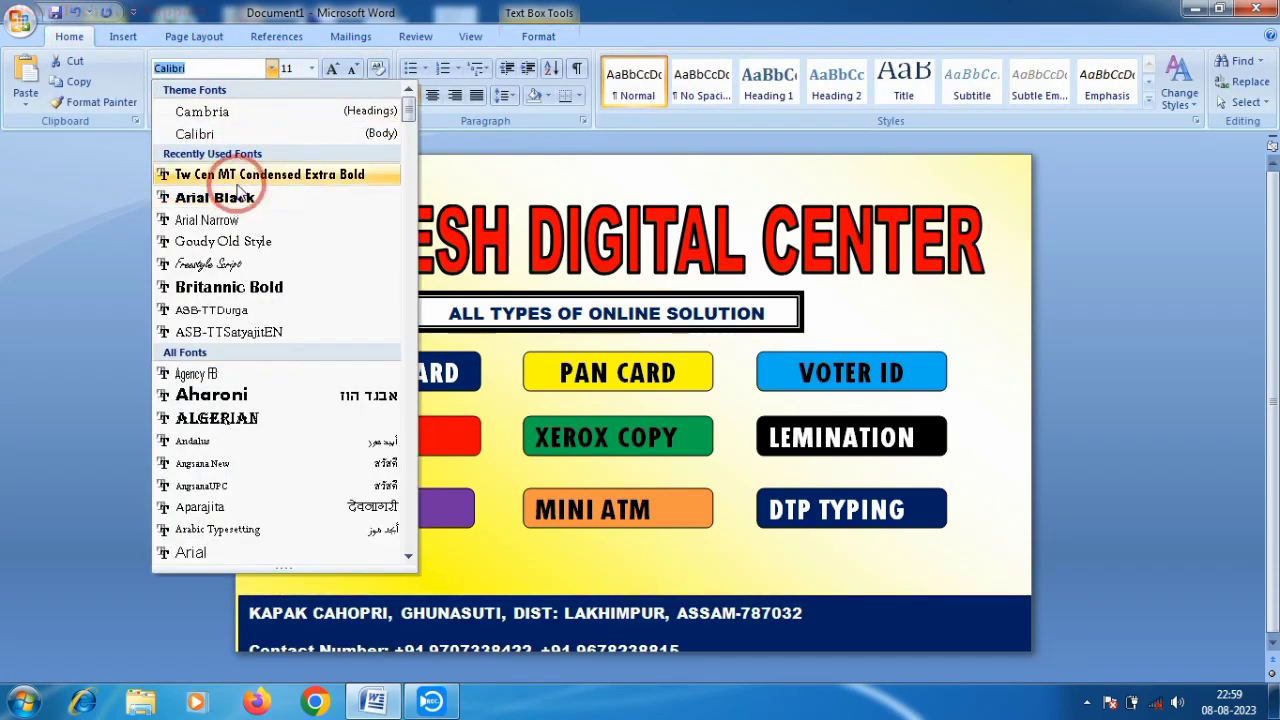
{"action": "scroll", "coordinate": [243, 330], "scroll_direction": "down", "scroll_amount": 4}
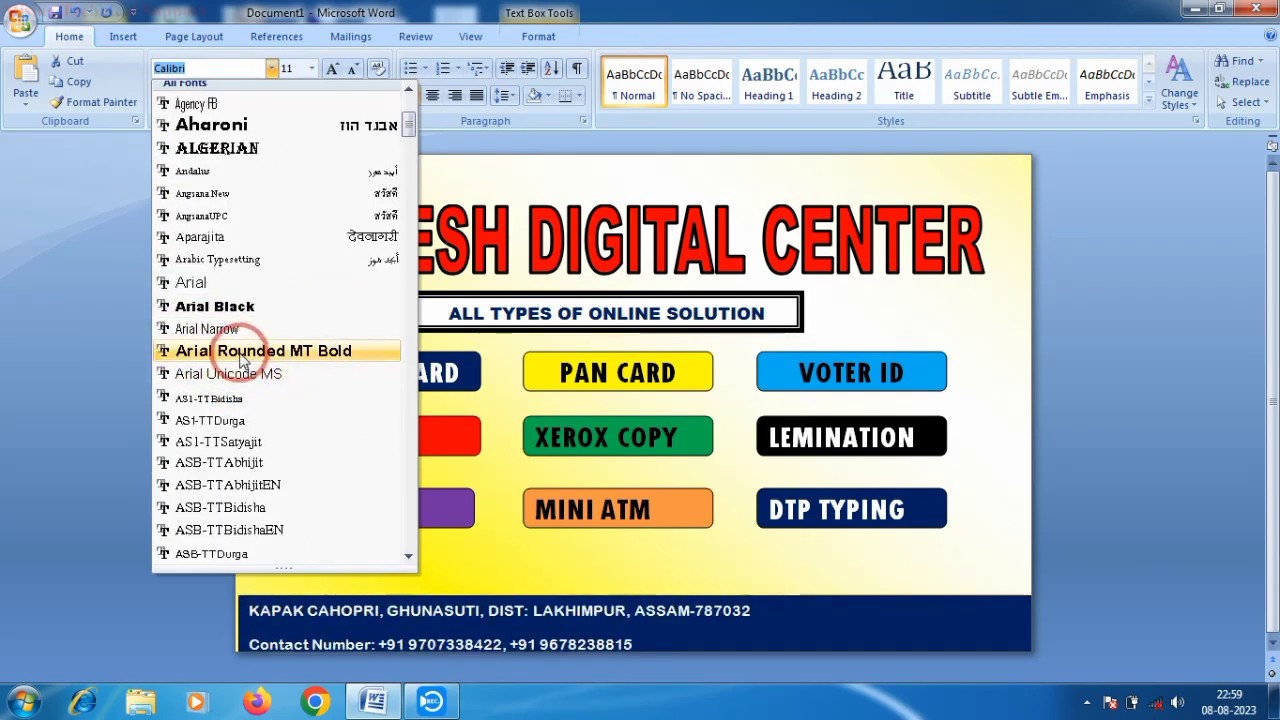
{"action": "scroll", "coordinate": [232, 298], "scroll_direction": "down", "scroll_amount": 8}
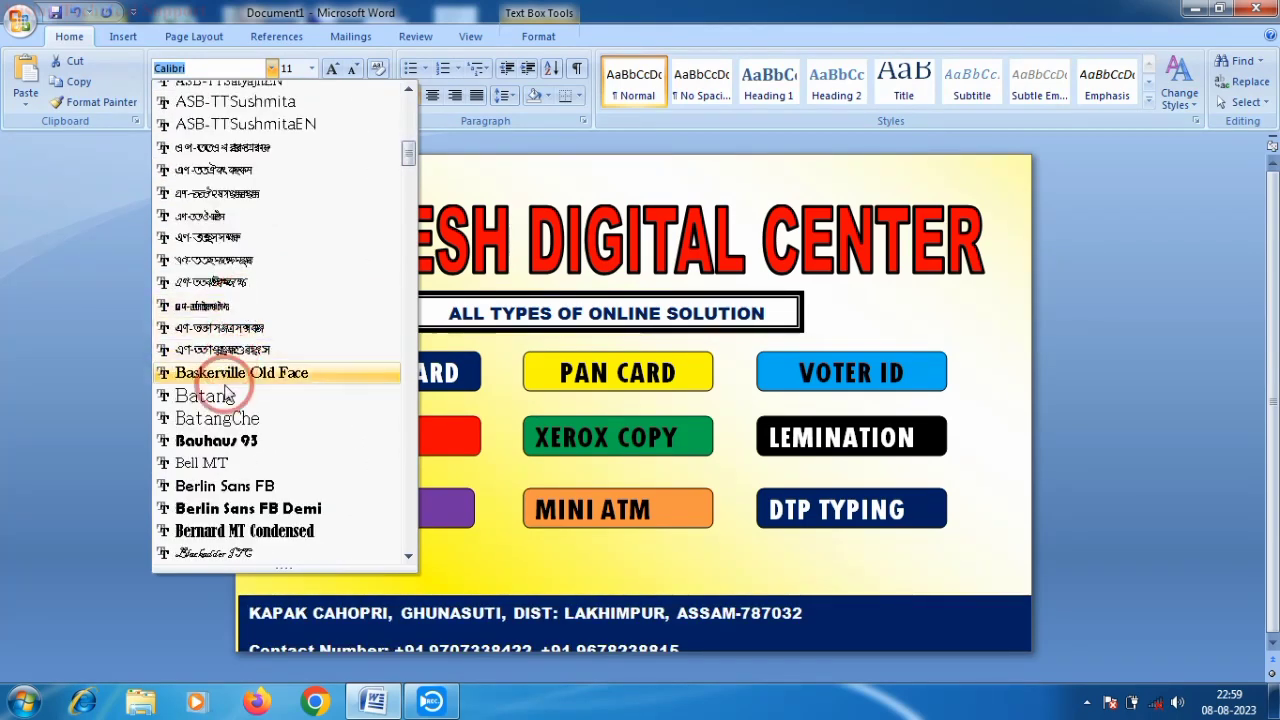
{"action": "scroll", "coordinate": [230, 400], "scroll_direction": "down", "scroll_amount": 9}
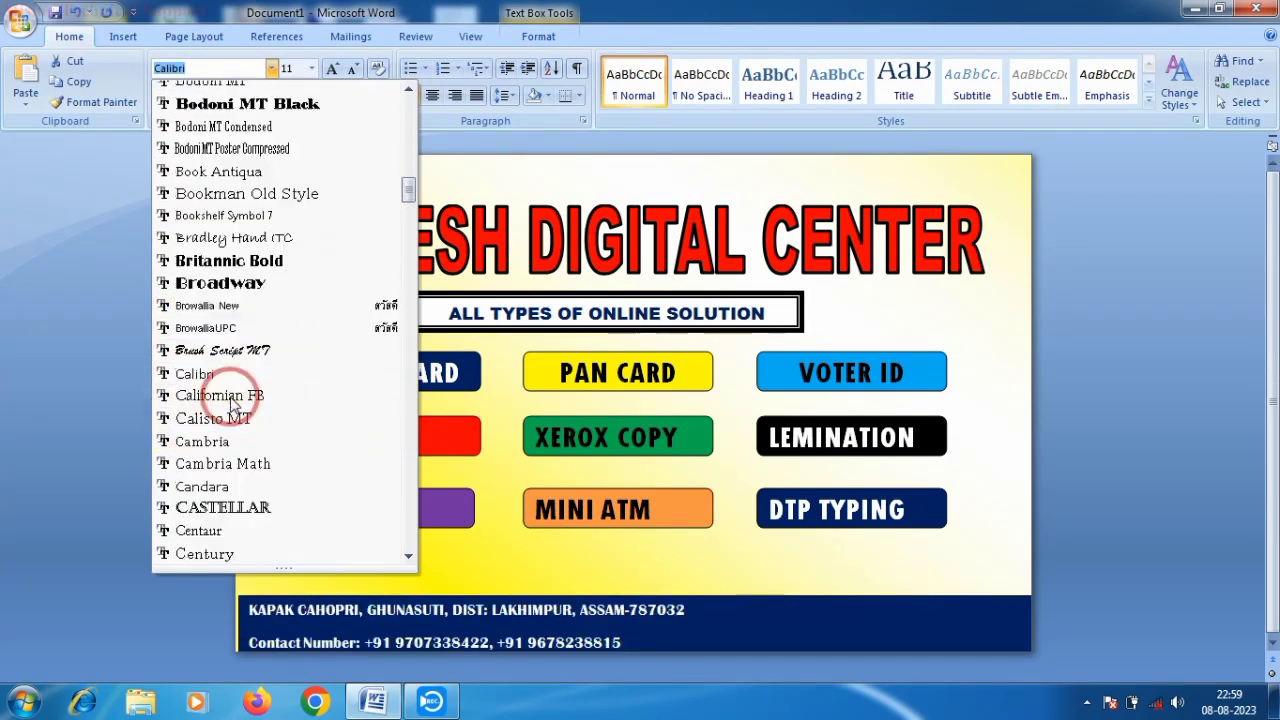
{"action": "scroll", "coordinate": [232, 398], "scroll_direction": "down", "scroll_amount": 8}
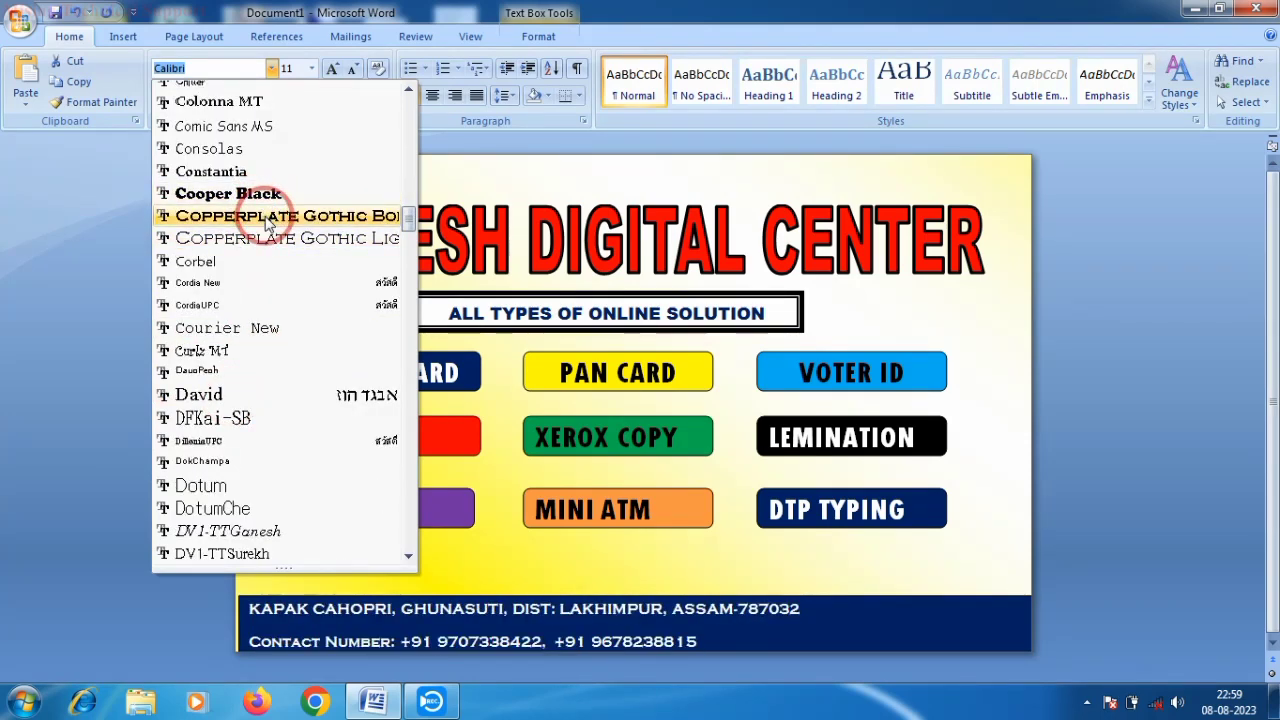
{"action": "scroll", "coordinate": [243, 392], "scroll_direction": "down", "scroll_amount": 8}
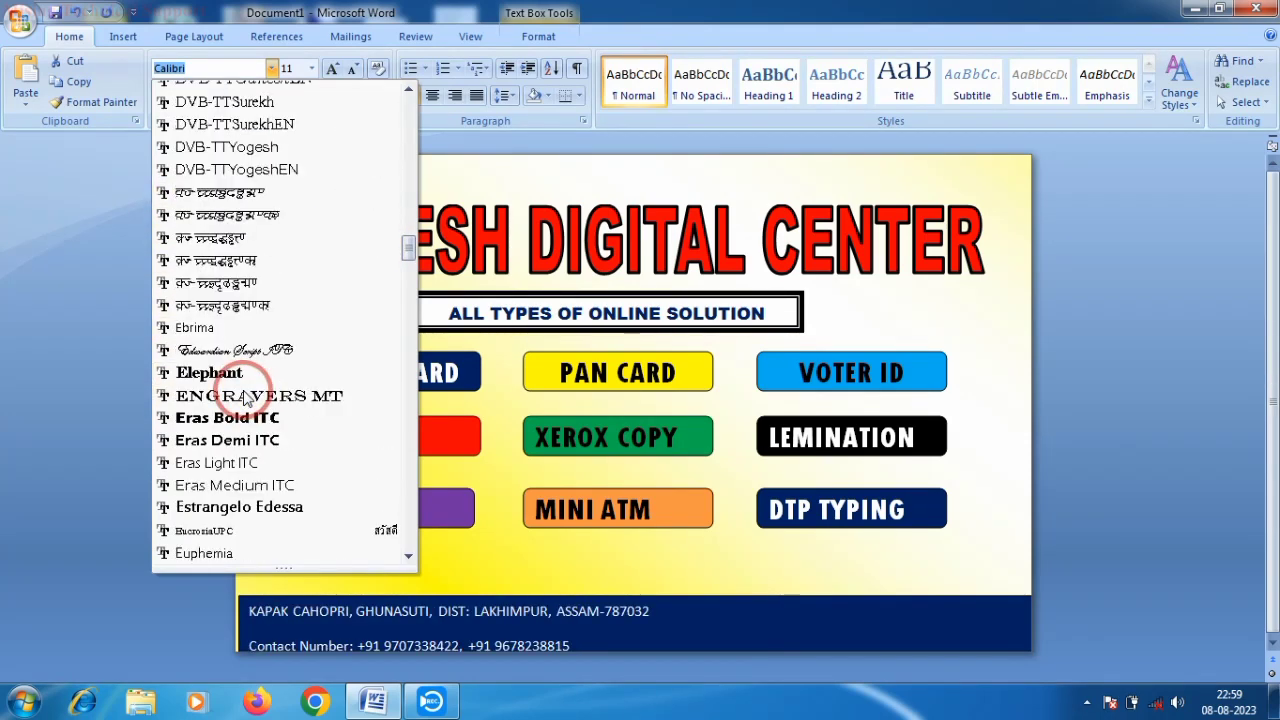
{"action": "scroll", "coordinate": [243, 430], "scroll_direction": "down", "scroll_amount": 3}
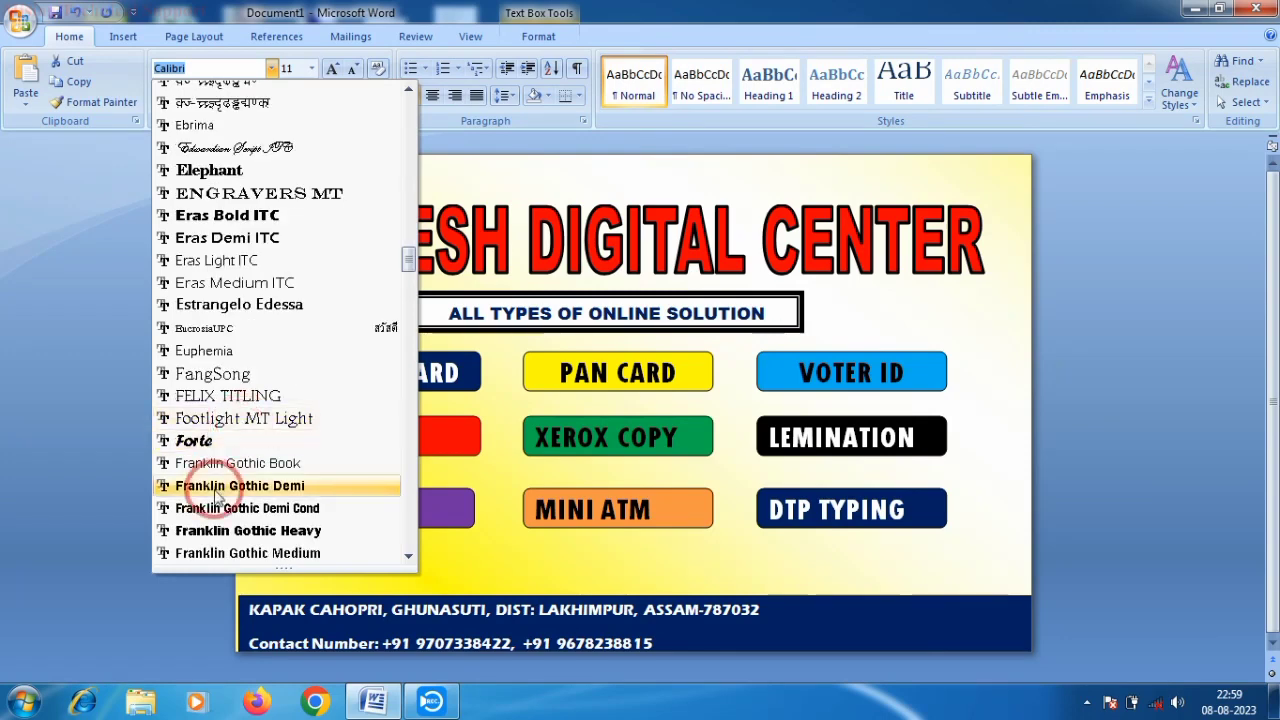
{"action": "scroll", "coordinate": [220, 480], "scroll_direction": "down", "scroll_amount": 2}
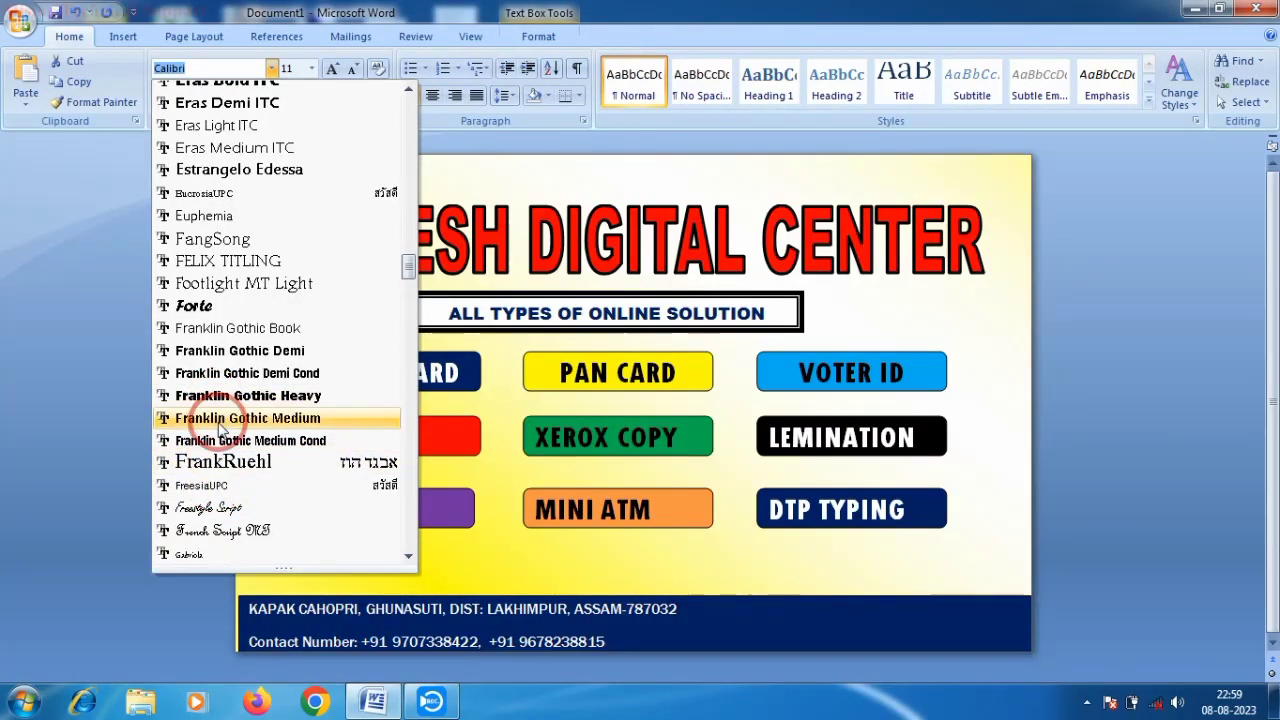
{"action": "scroll", "coordinate": [225, 455], "scroll_direction": "down", "scroll_amount": 8}
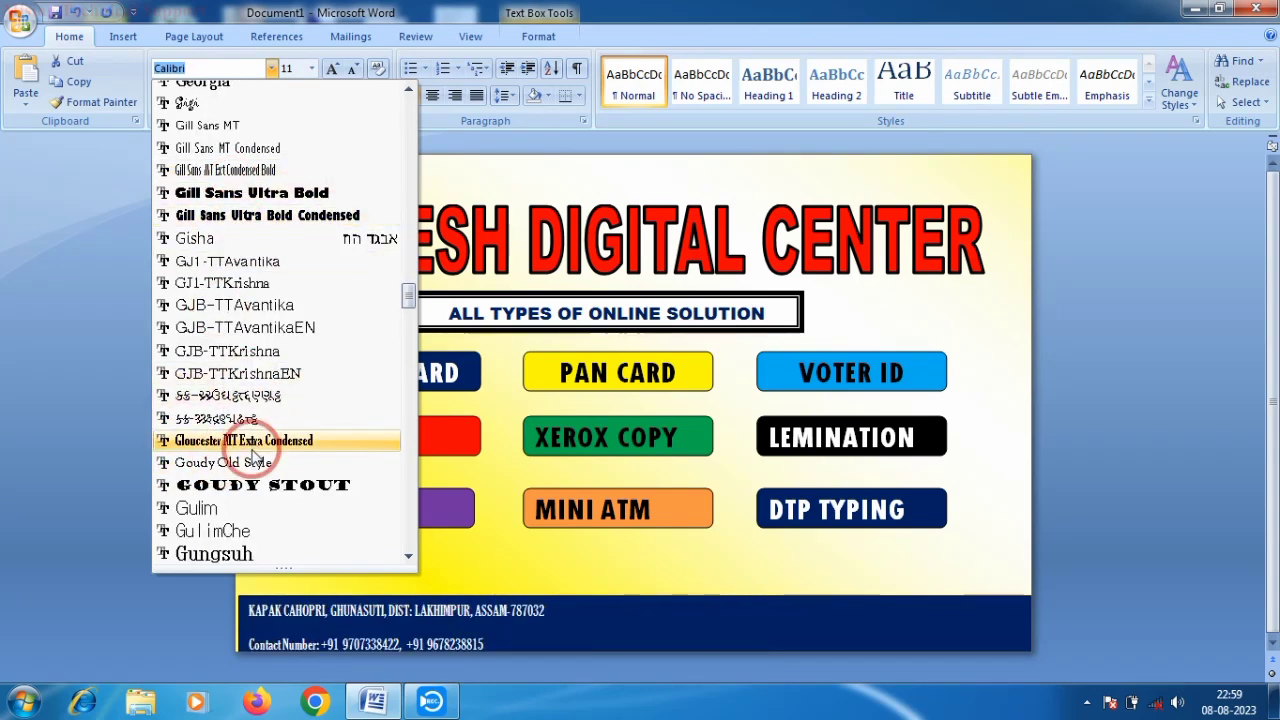
{"action": "scroll", "coordinate": [250, 430], "scroll_direction": "down", "scroll_amount": 4}
{"action": "scroll", "coordinate": [250, 430], "scroll_direction": "down", "scroll_amount": 10}
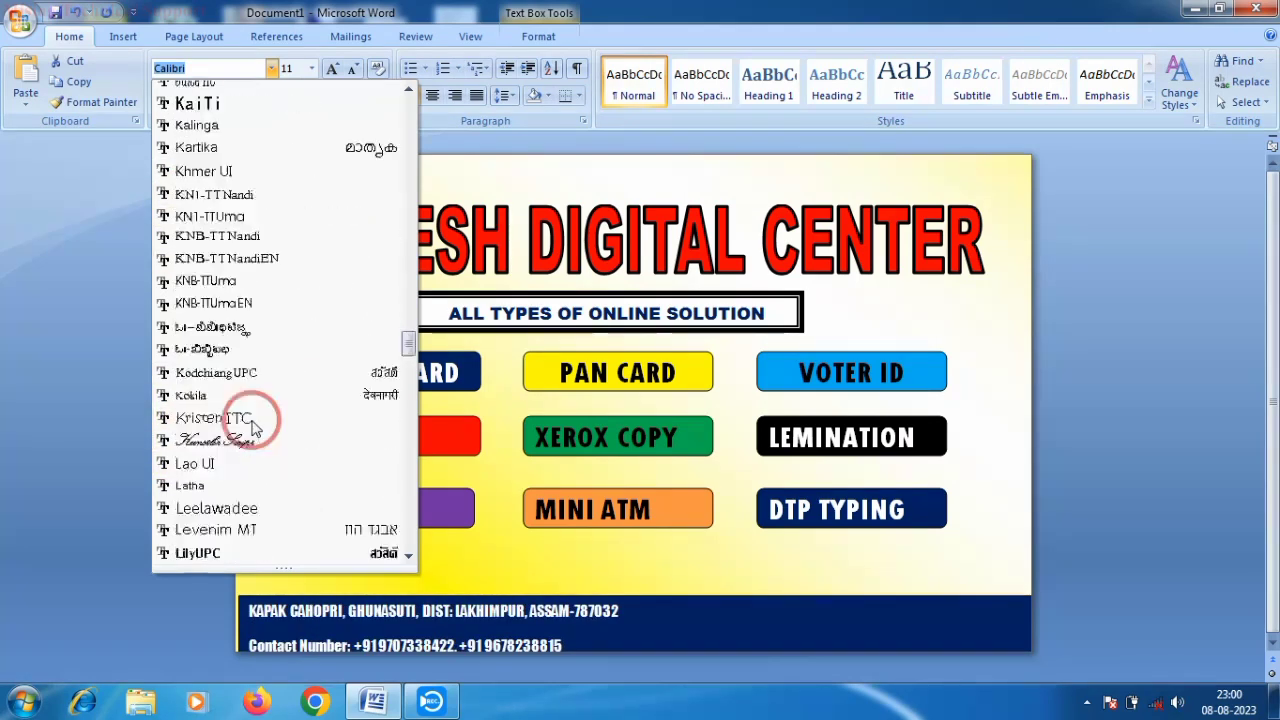
{"action": "scroll", "coordinate": [250, 430], "scroll_direction": "down", "scroll_amount": 10}
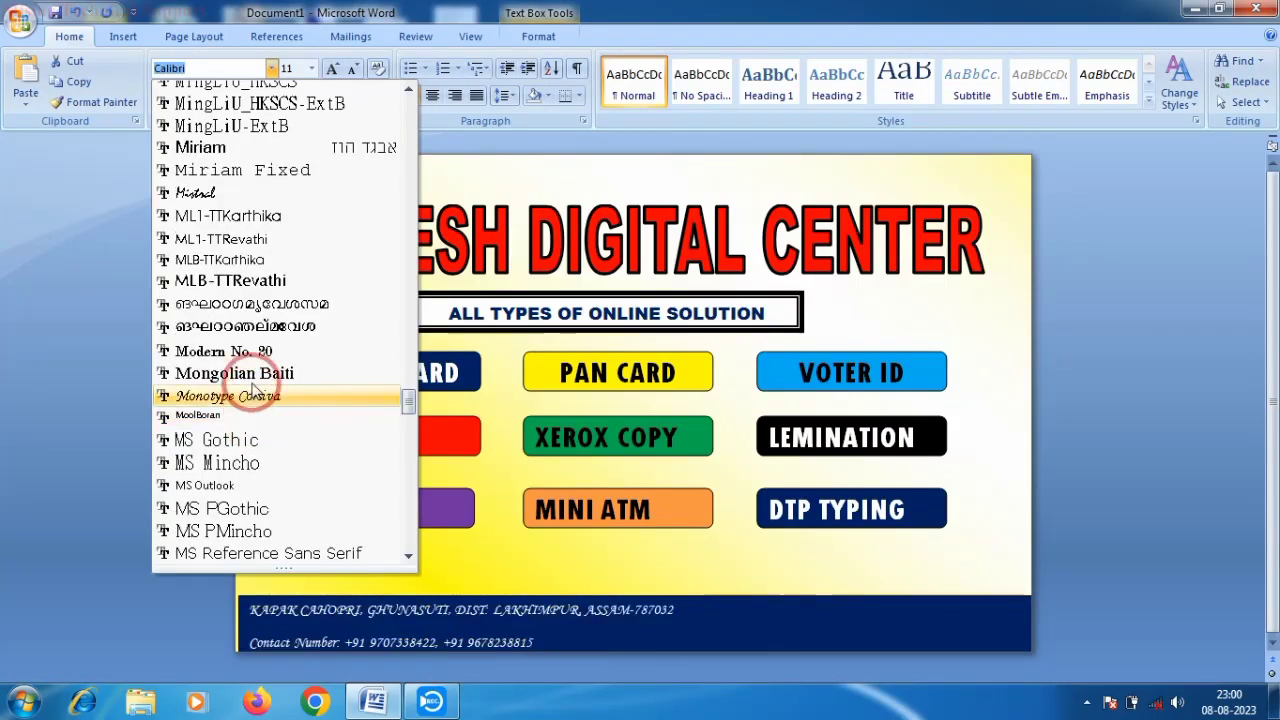
{"action": "scroll", "coordinate": [255, 383], "scroll_direction": "down", "scroll_amount": 15}
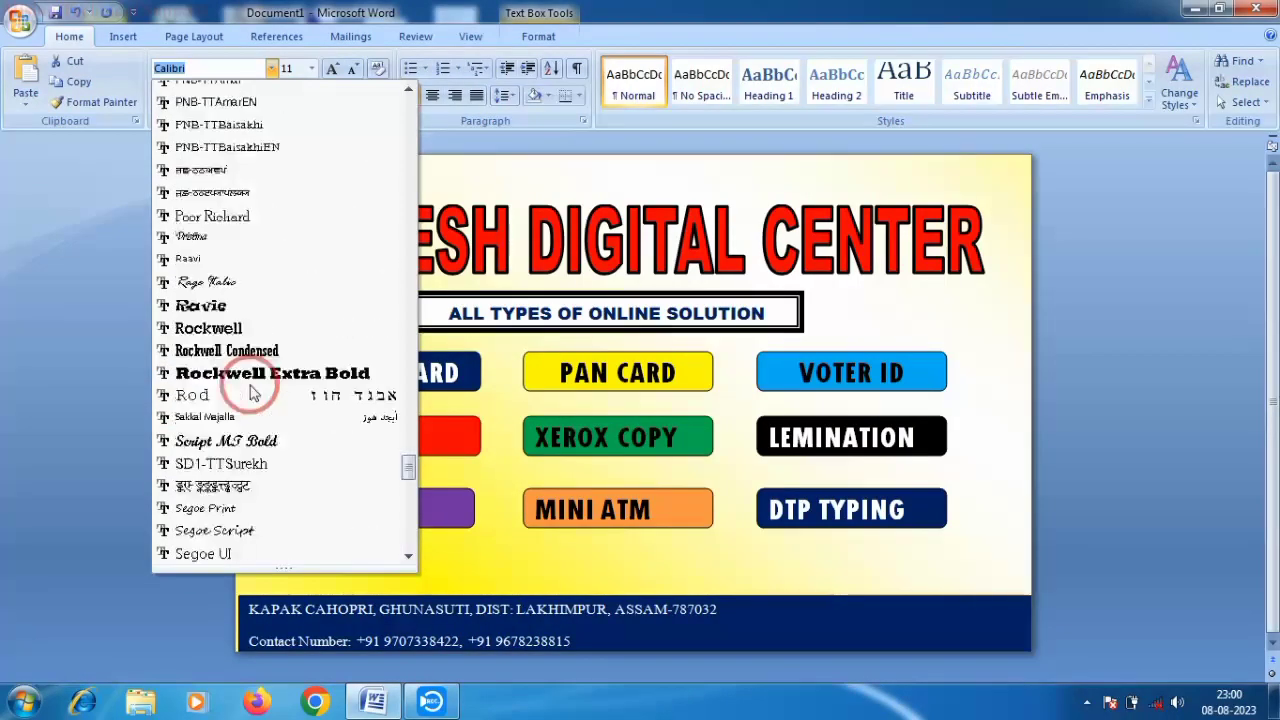
{"action": "scroll", "coordinate": [253, 392], "scroll_direction": "down", "scroll_amount": 20}
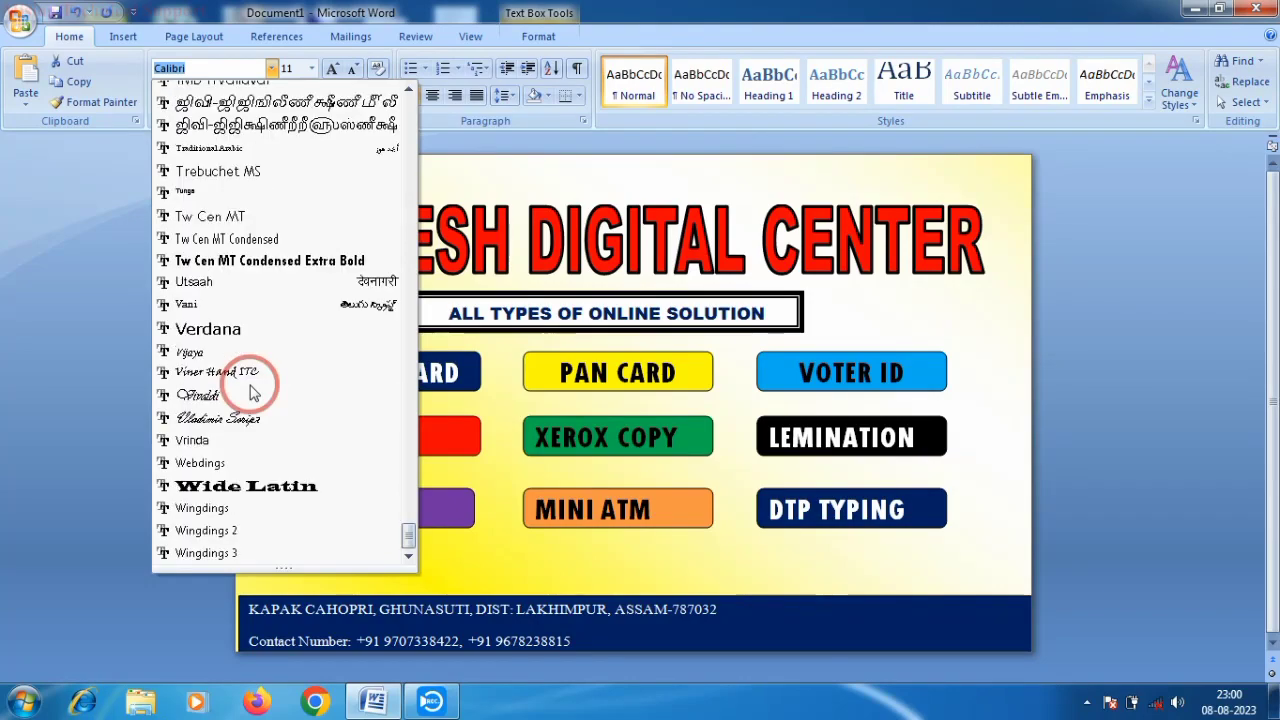
{"action": "scroll", "coordinate": [225, 405], "scroll_direction": "up", "scroll_amount": 6}
{"action": "scroll", "coordinate": [222, 405], "scroll_direction": "up", "scroll_amount": 20}
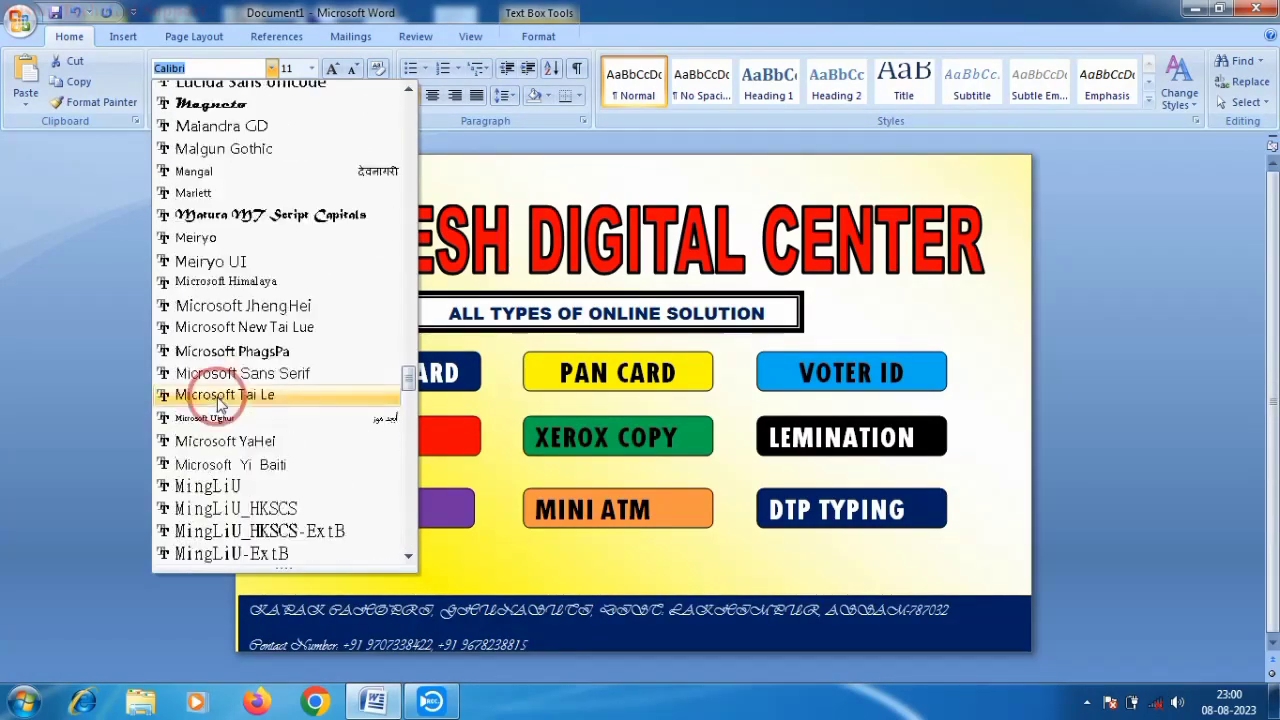
{"action": "scroll", "coordinate": [220, 405], "scroll_direction": "up", "scroll_amount": 19}
{"action": "scroll", "coordinate": [214, 380], "scroll_direction": "down", "scroll_amount": 3}
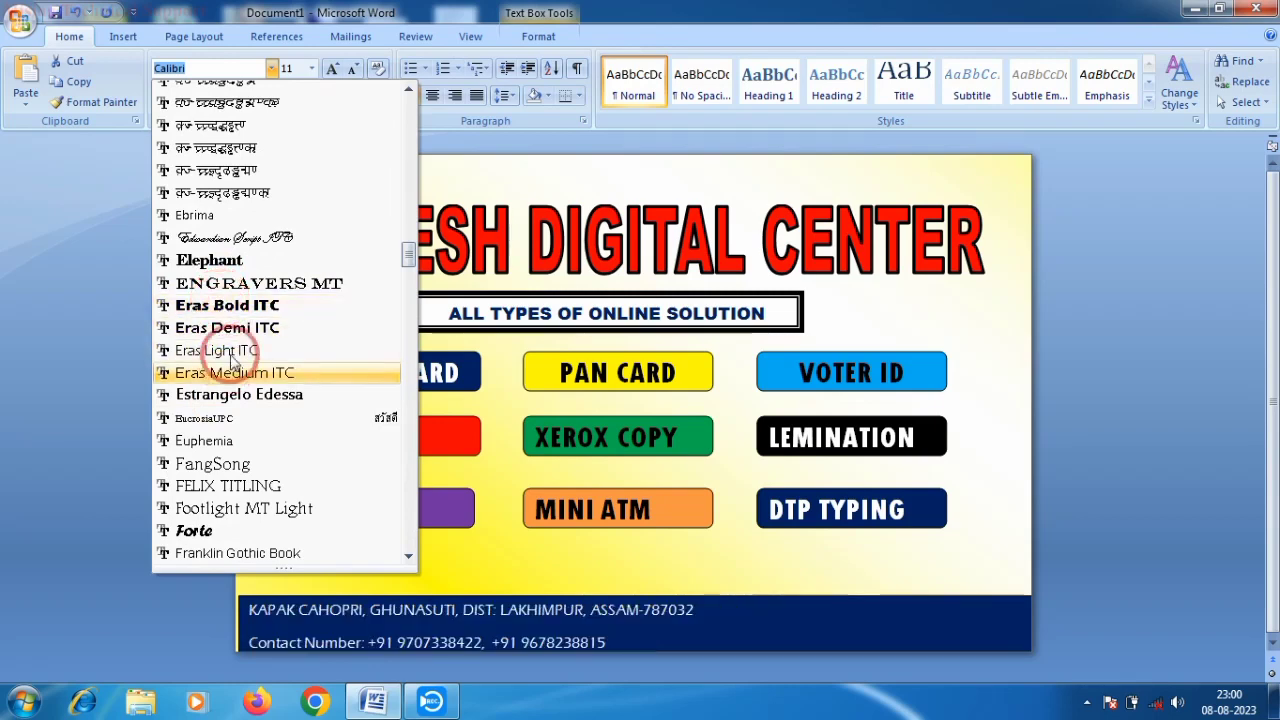
{"action": "scroll", "coordinate": [240, 470], "scroll_direction": "down", "scroll_amount": 5}
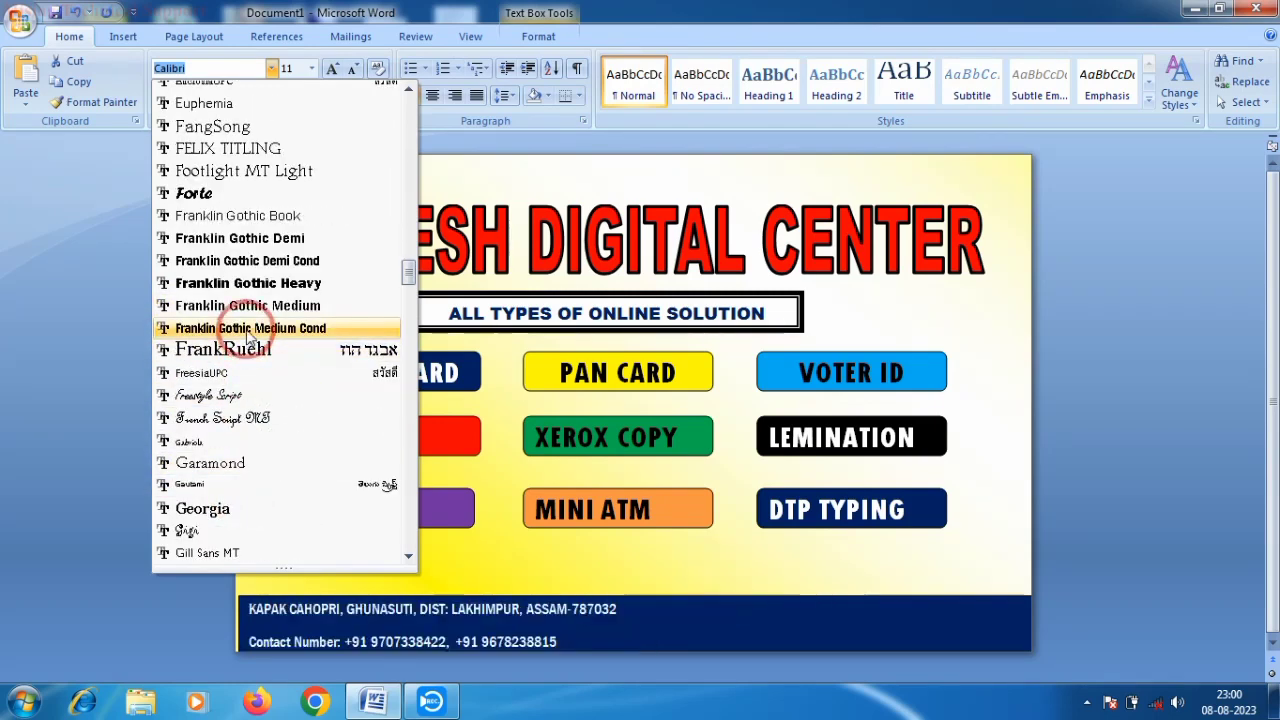
{"action": "left_click", "coordinate": [248, 284]}
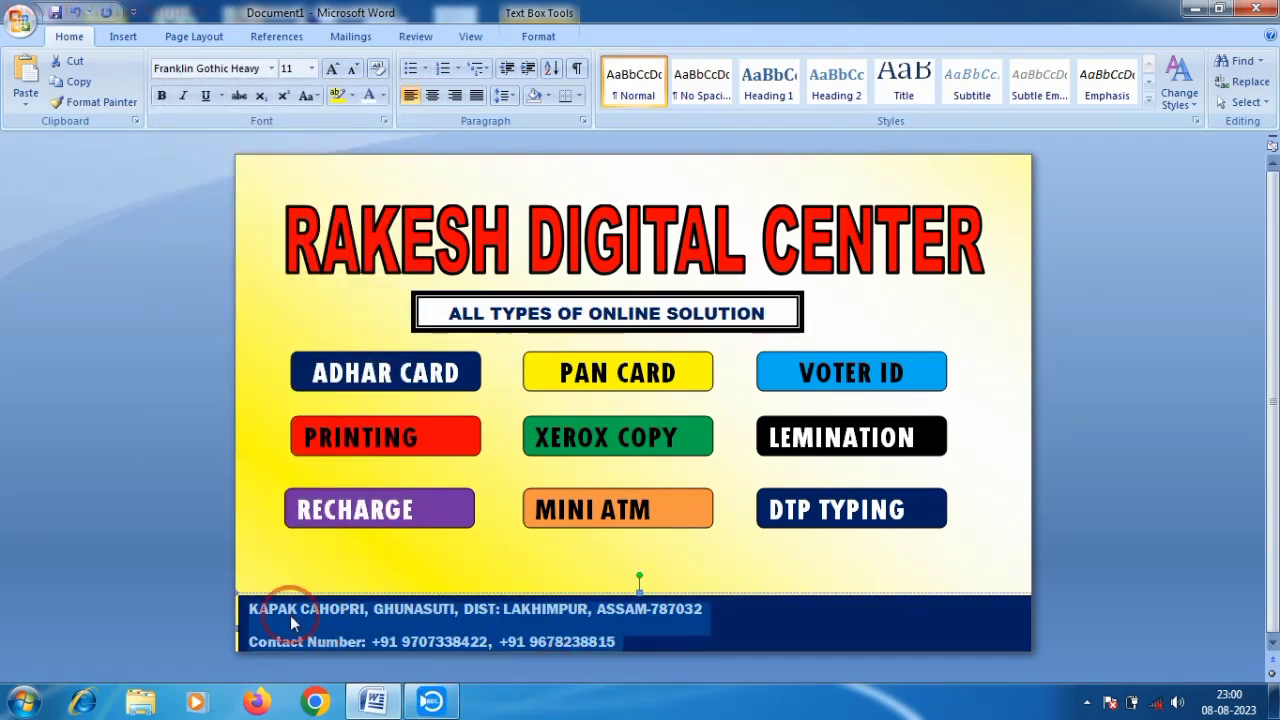
- Centre the footer lines with 1.0 line spacing and no space after paragraphs
{"action": "left_click", "coordinate": [683, 503]}
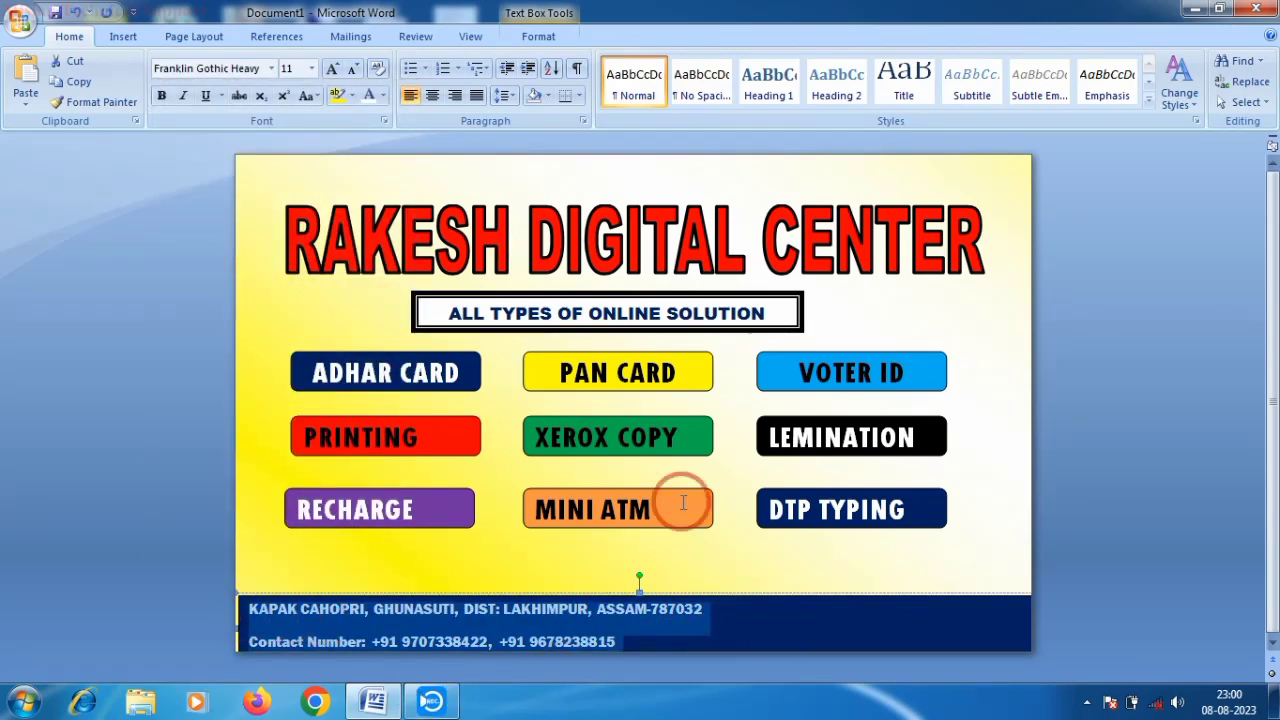
{"action": "left_click", "coordinate": [432, 95]}
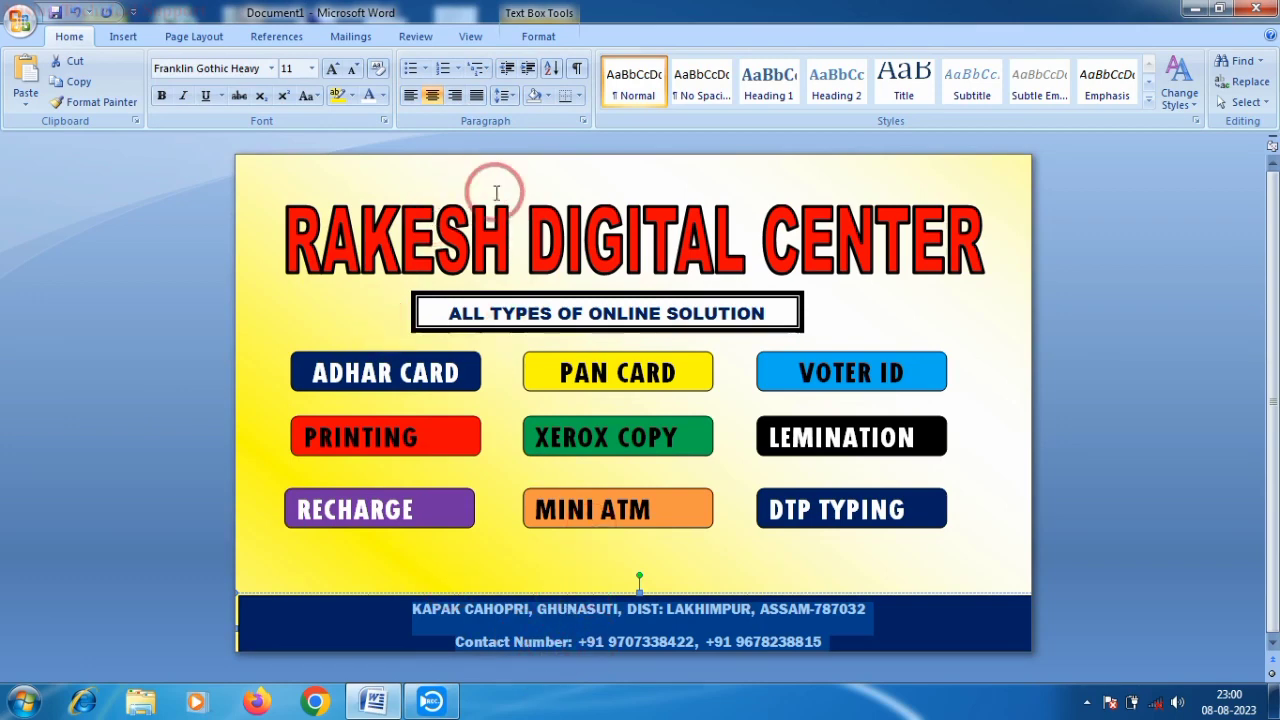
{"action": "left_click", "coordinate": [508, 95]}
{"action": "left_click", "coordinate": [525, 117]}
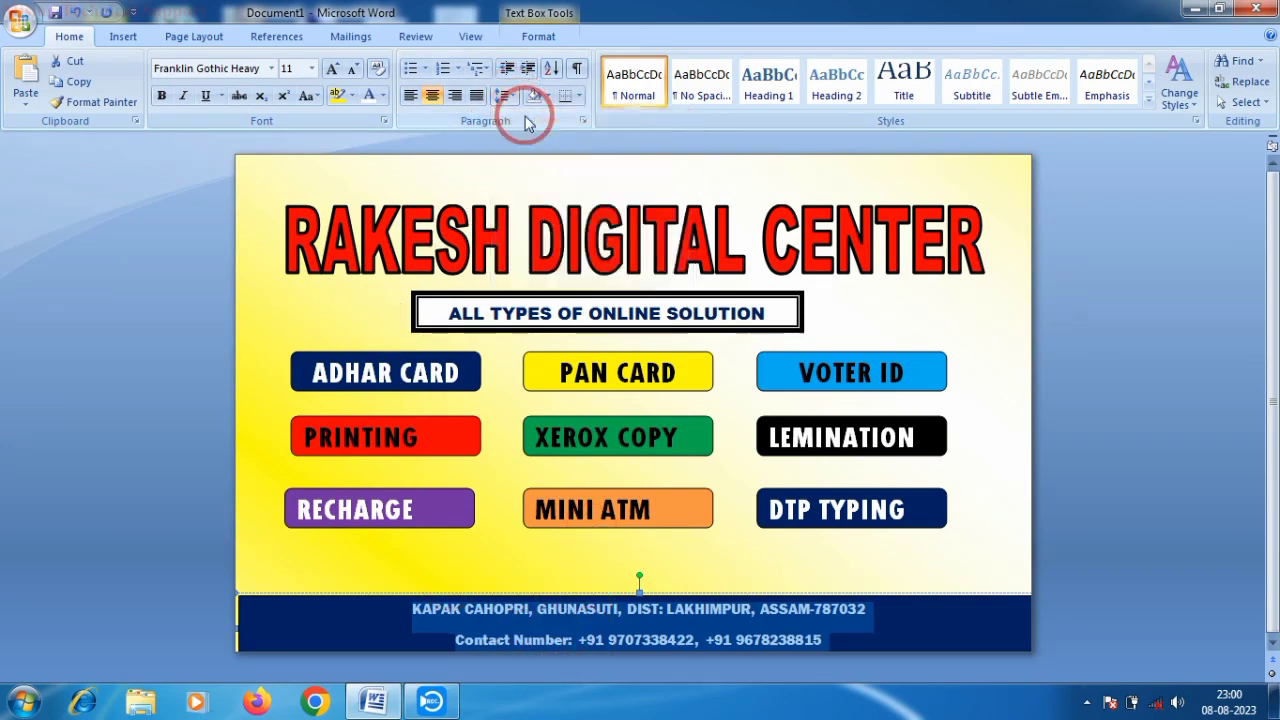
{"action": "left_click", "coordinate": [507, 95]}
{"action": "left_click", "coordinate": [556, 285]}
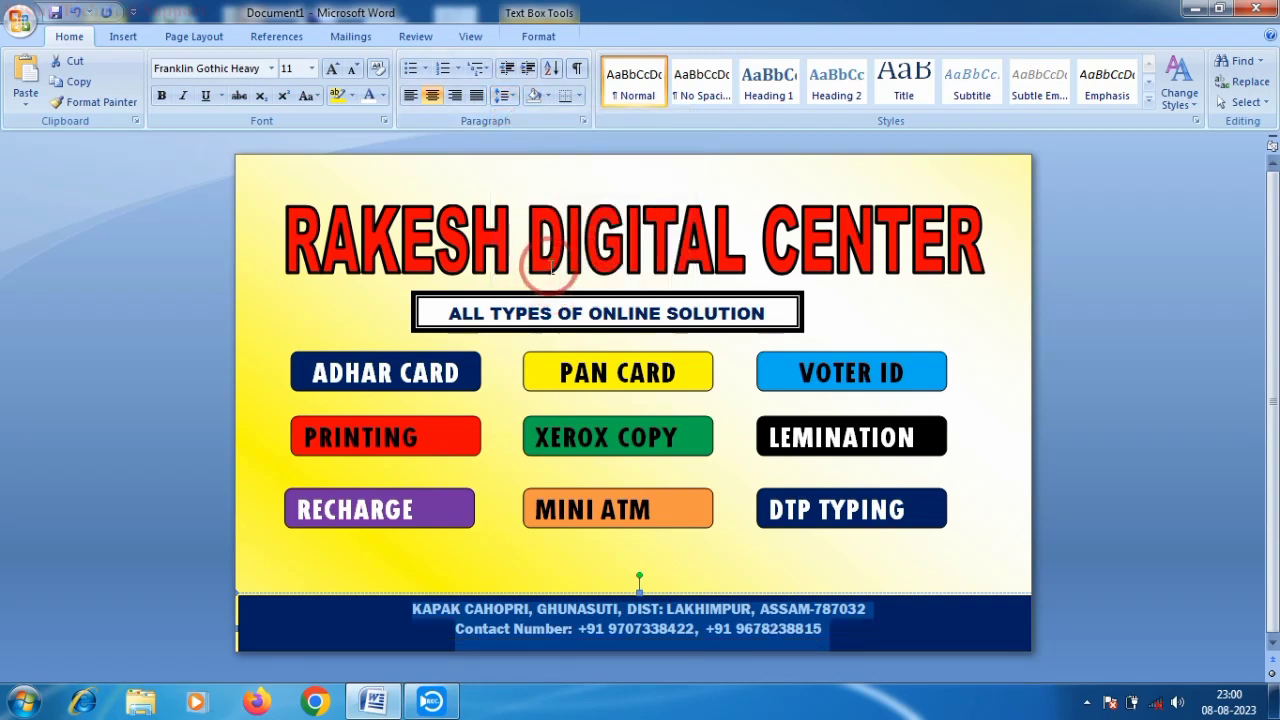
{"action": "left_click", "coordinate": [506, 96]}
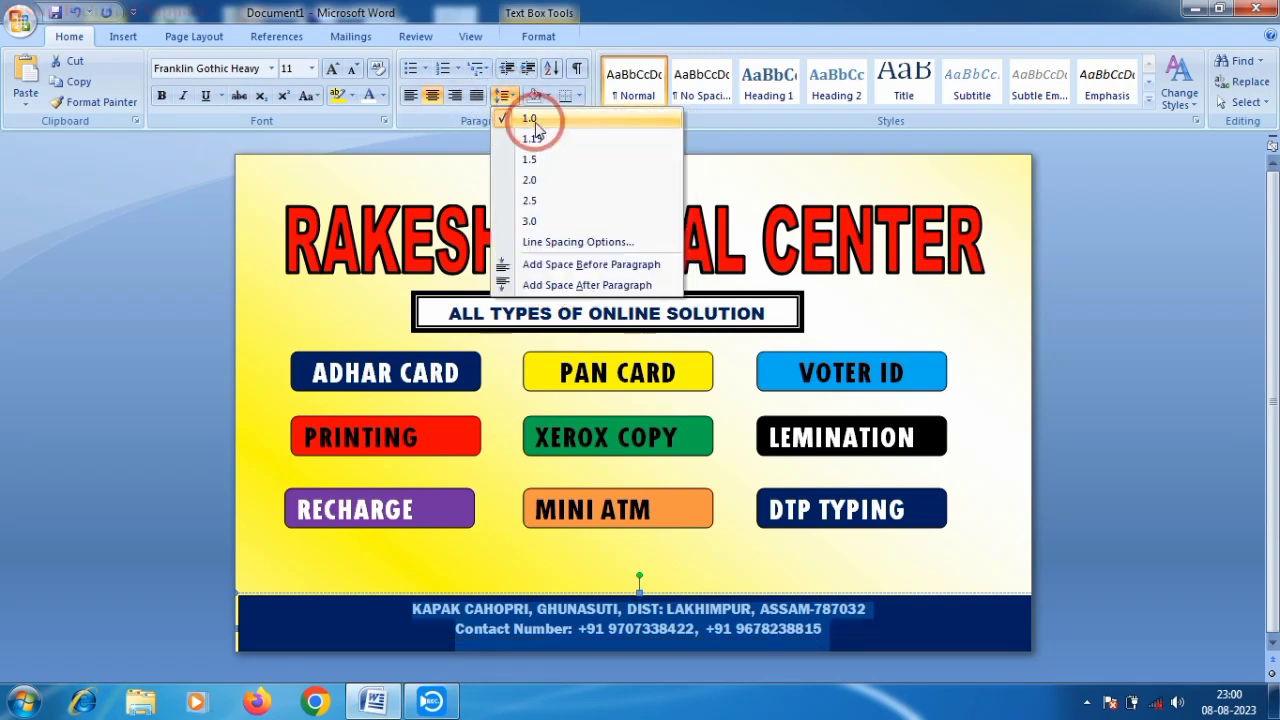
{"action": "left_click", "coordinate": [536, 126]}
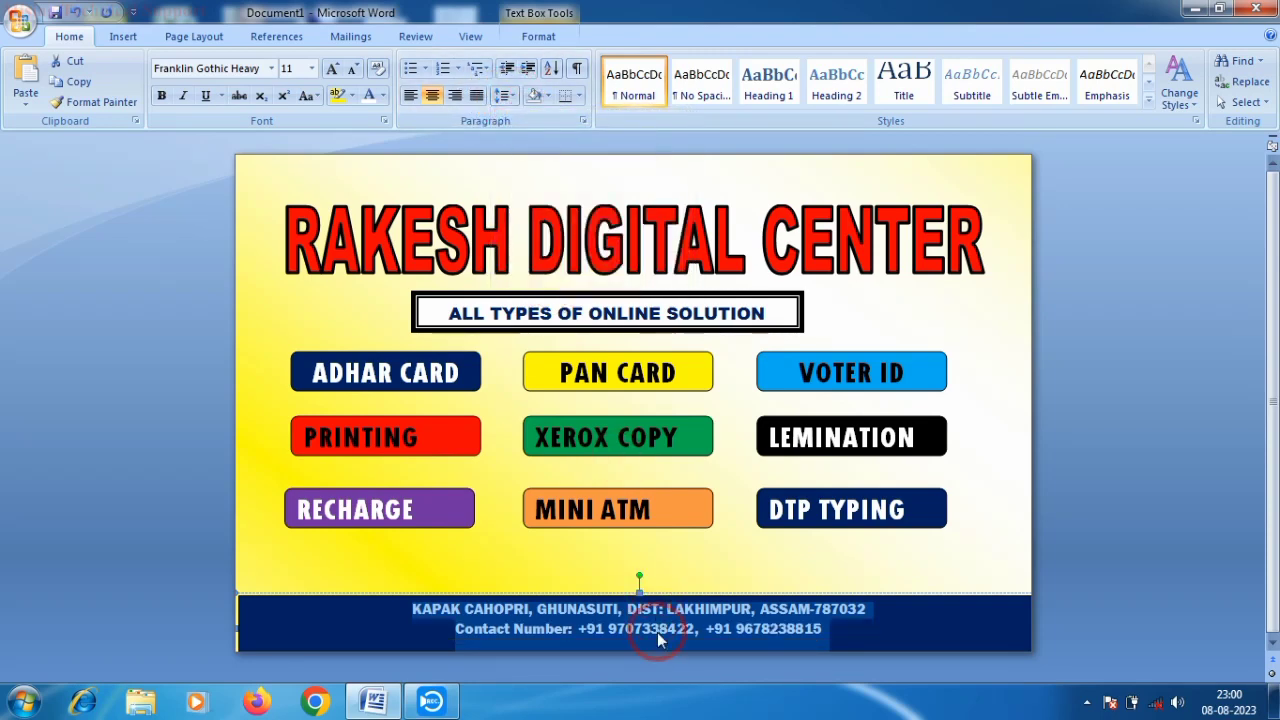
- Enlarge the footer text with Grow Font up to size 18
{"action": "left_click", "coordinate": [159, 96]}
{"action": "left_click", "coordinate": [159, 96]}
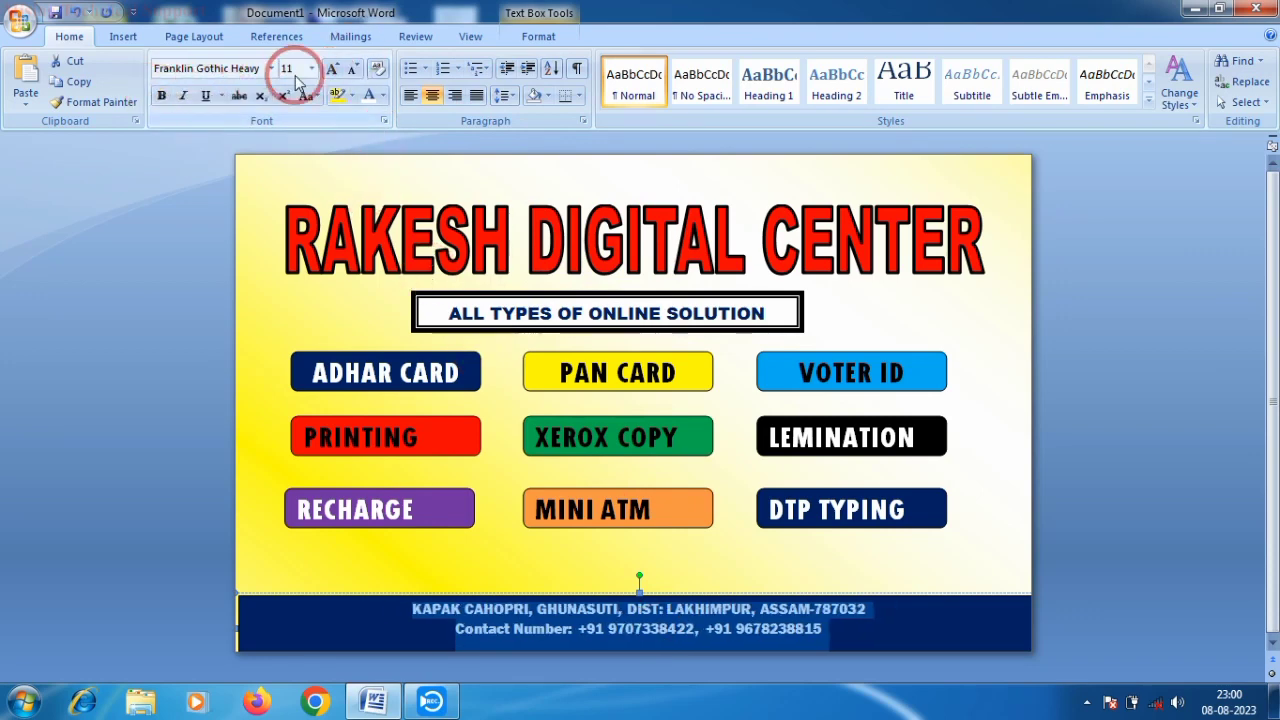
{"action": "left_click", "coordinate": [330, 70]}
{"action": "left_click", "coordinate": [330, 70]}
{"action": "left_click", "coordinate": [330, 70]}
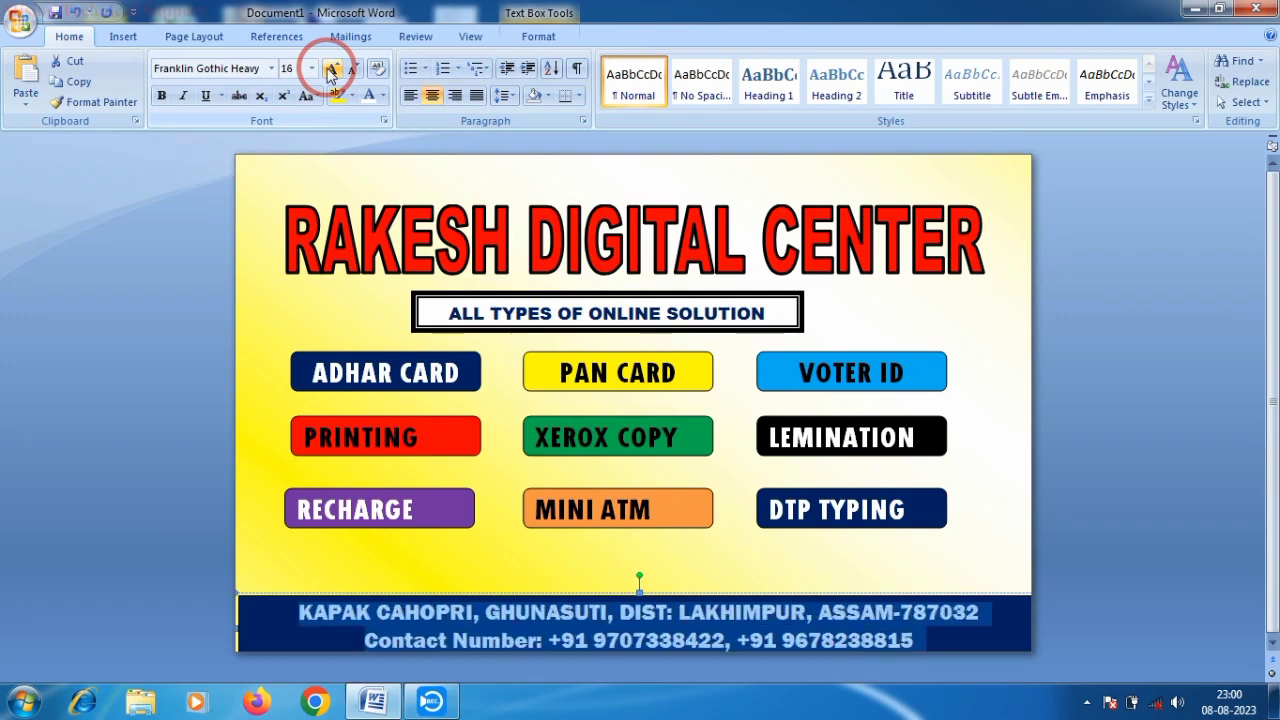
{"action": "left_click", "coordinate": [330, 70]}
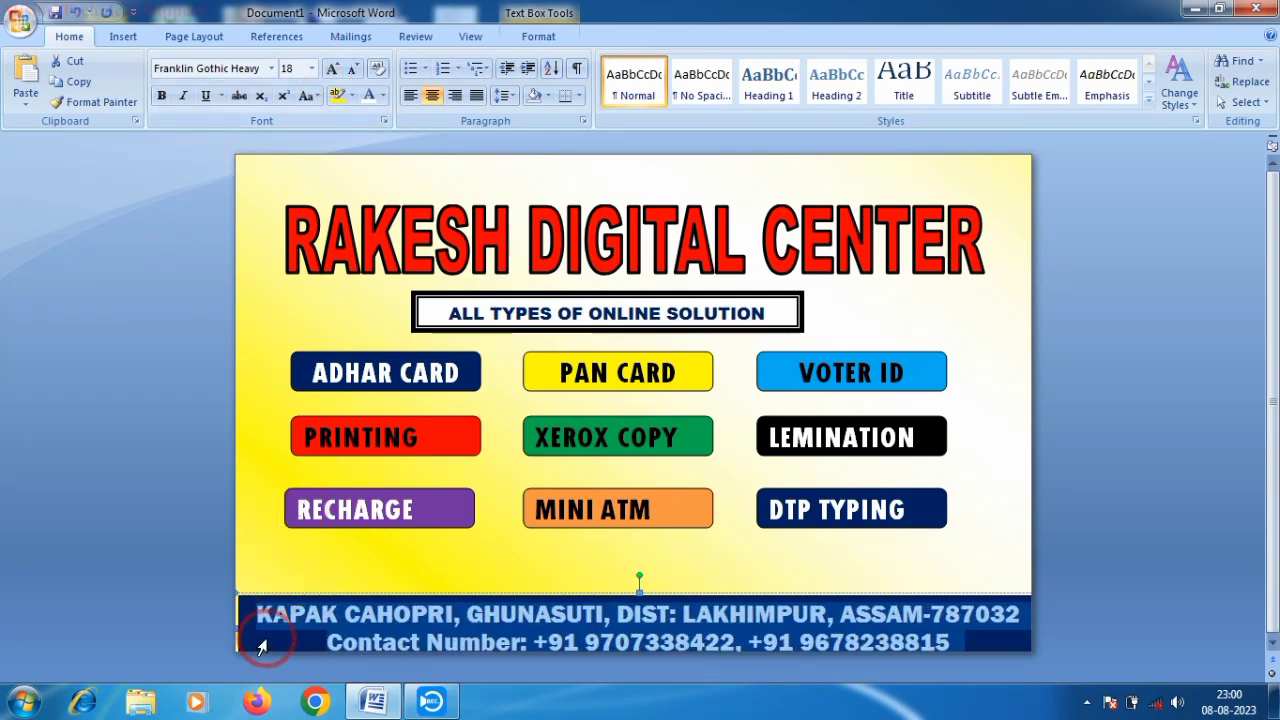
- Widen the footer box leftward and shrink its text from 18 to 16
{"action": "left_click_drag", "start_coordinate": [238, 626], "coordinate": [217, 625]}
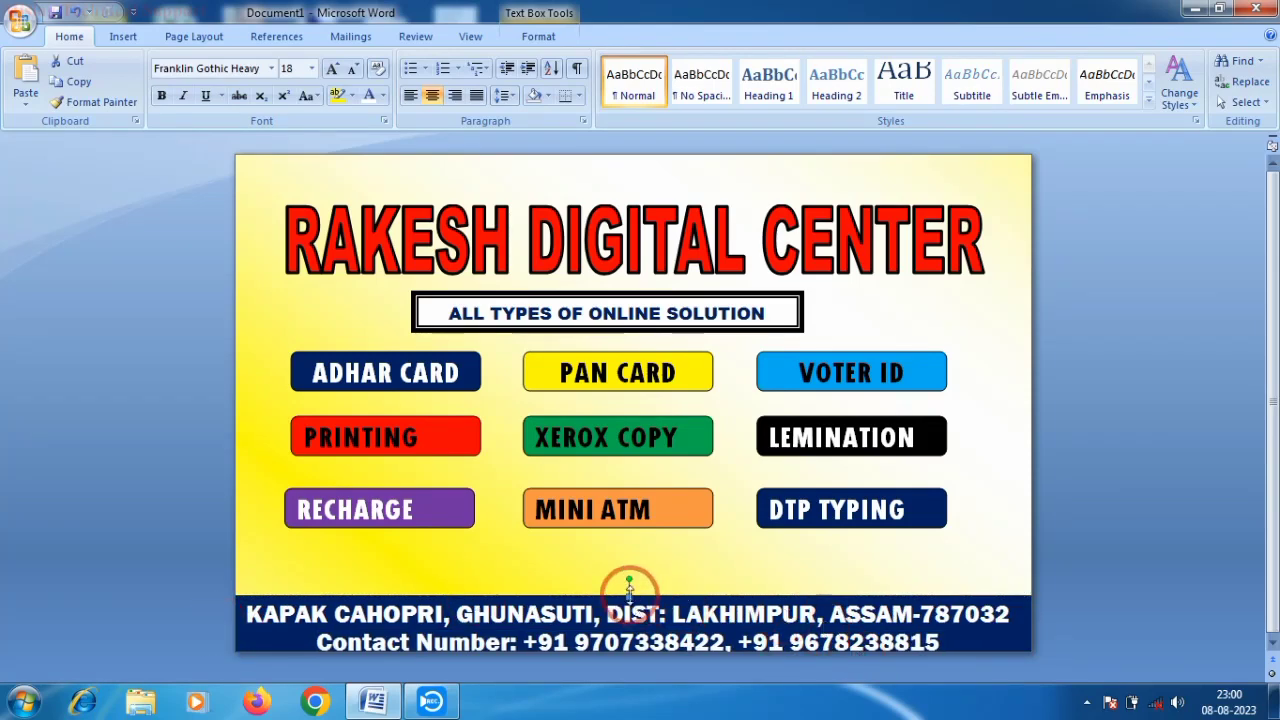
{"action": "left_click_drag", "start_coordinate": [628, 595], "coordinate": [629, 594]}
{"action": "left_click_drag", "start_coordinate": [246, 612], "coordinate": [860, 645]}
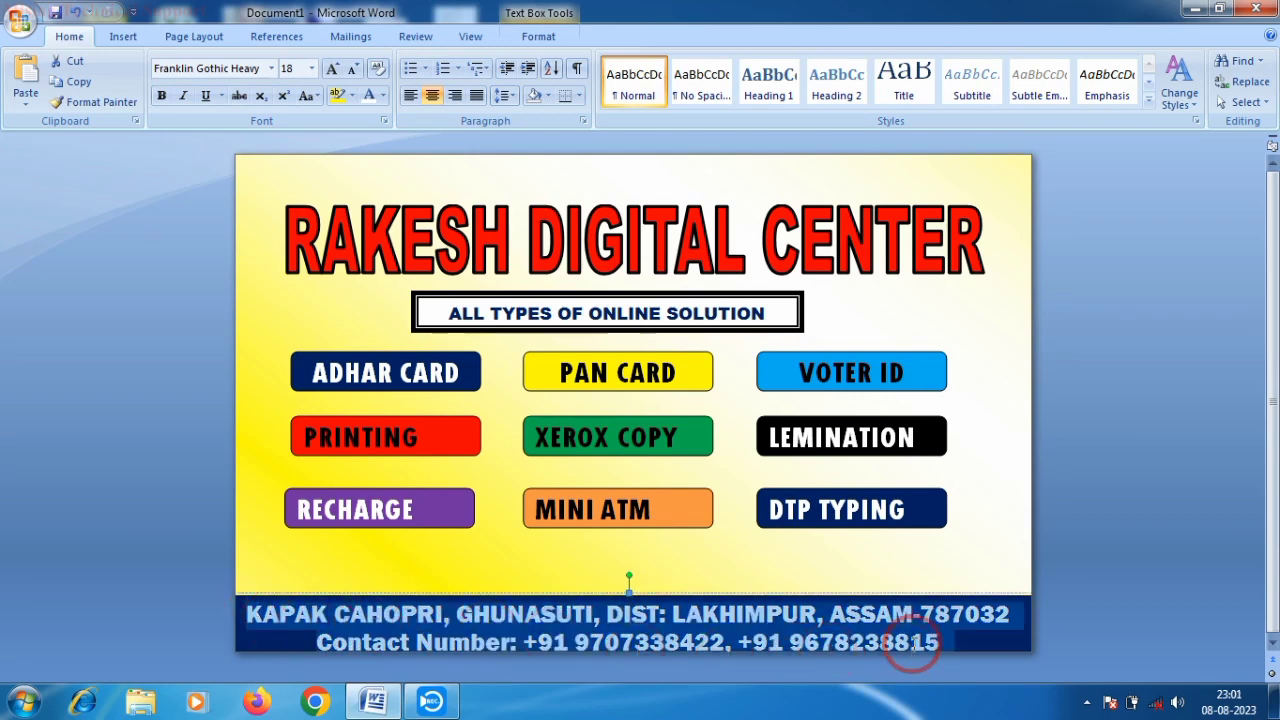
{"action": "left_click", "coordinate": [352, 68]}
{"action": "left_click", "coordinate": [567, 588]}
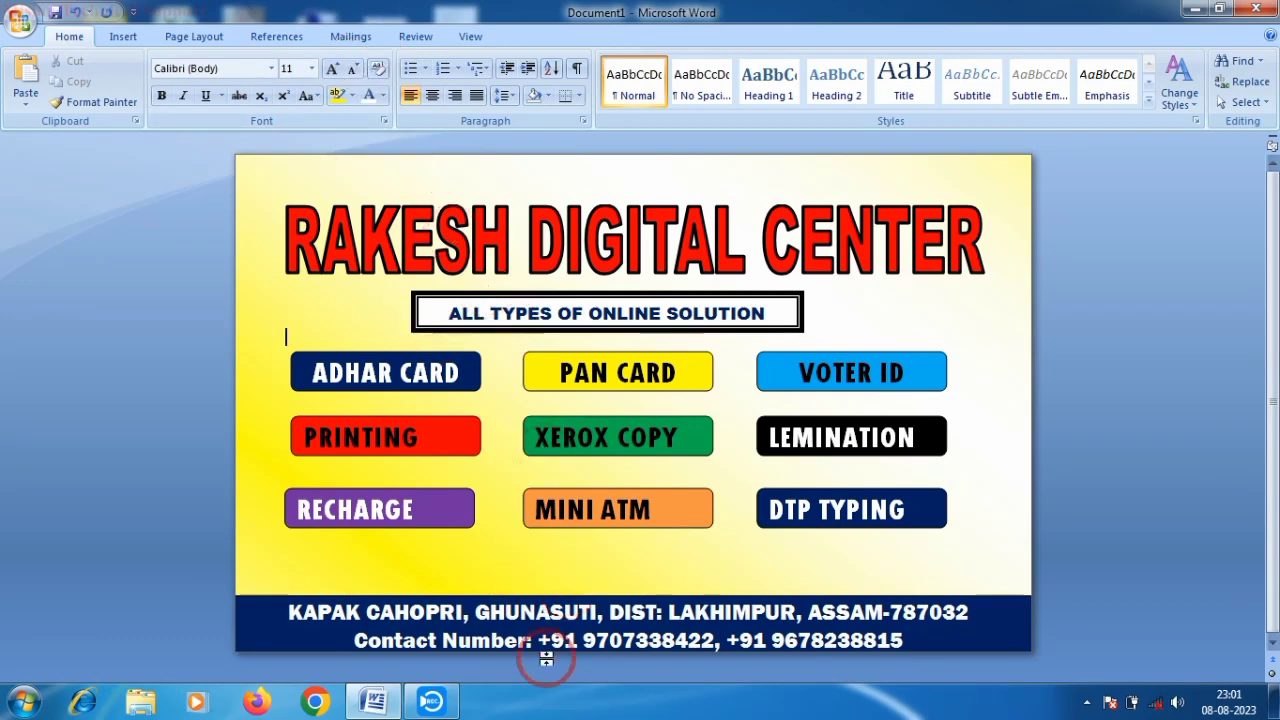
- Raise the footer text box slightly
{"action": "left_click", "coordinate": [493, 641]}
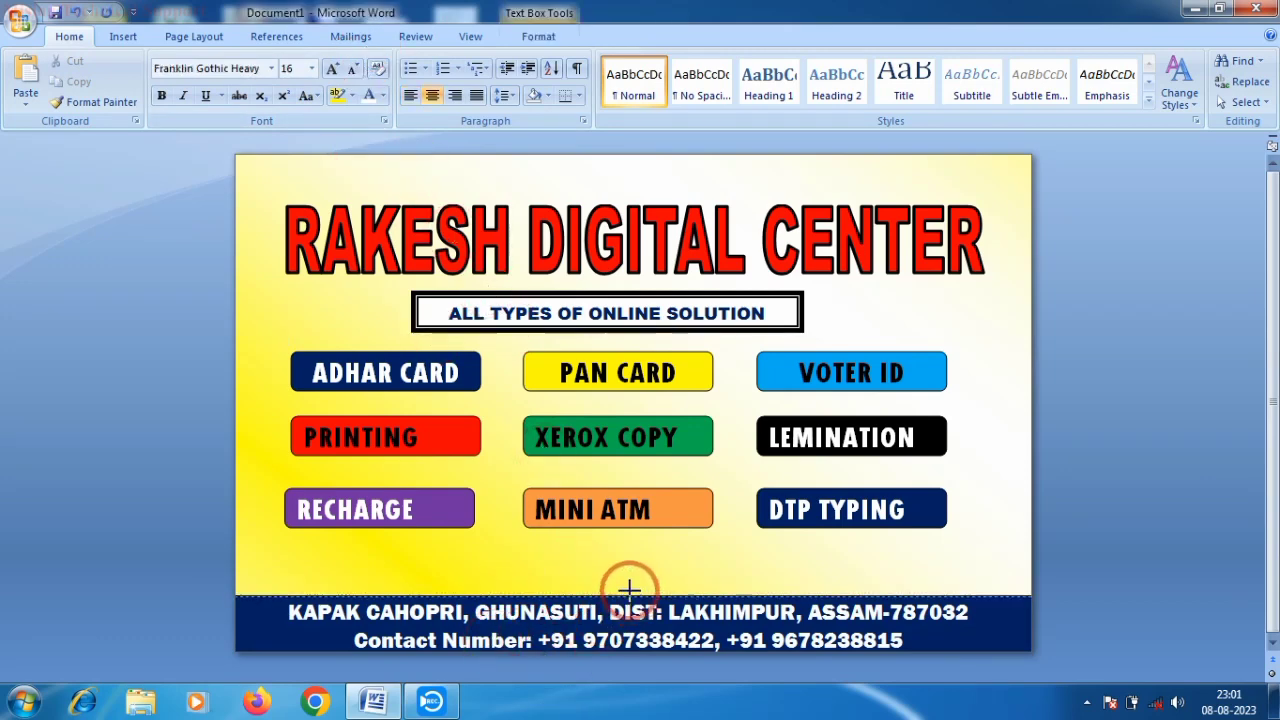
{"action": "left_click_drag", "start_coordinate": [629, 590], "coordinate": [631, 580]}
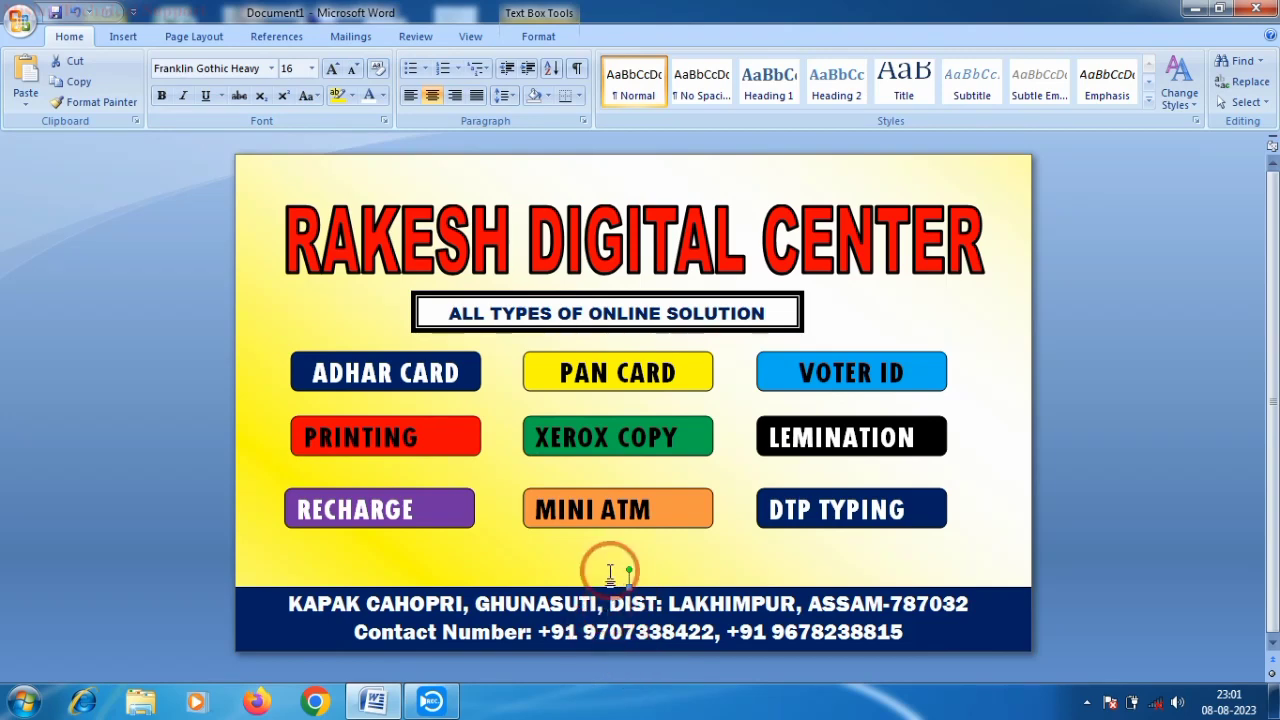
{"action": "left_click", "coordinate": [610, 572]}
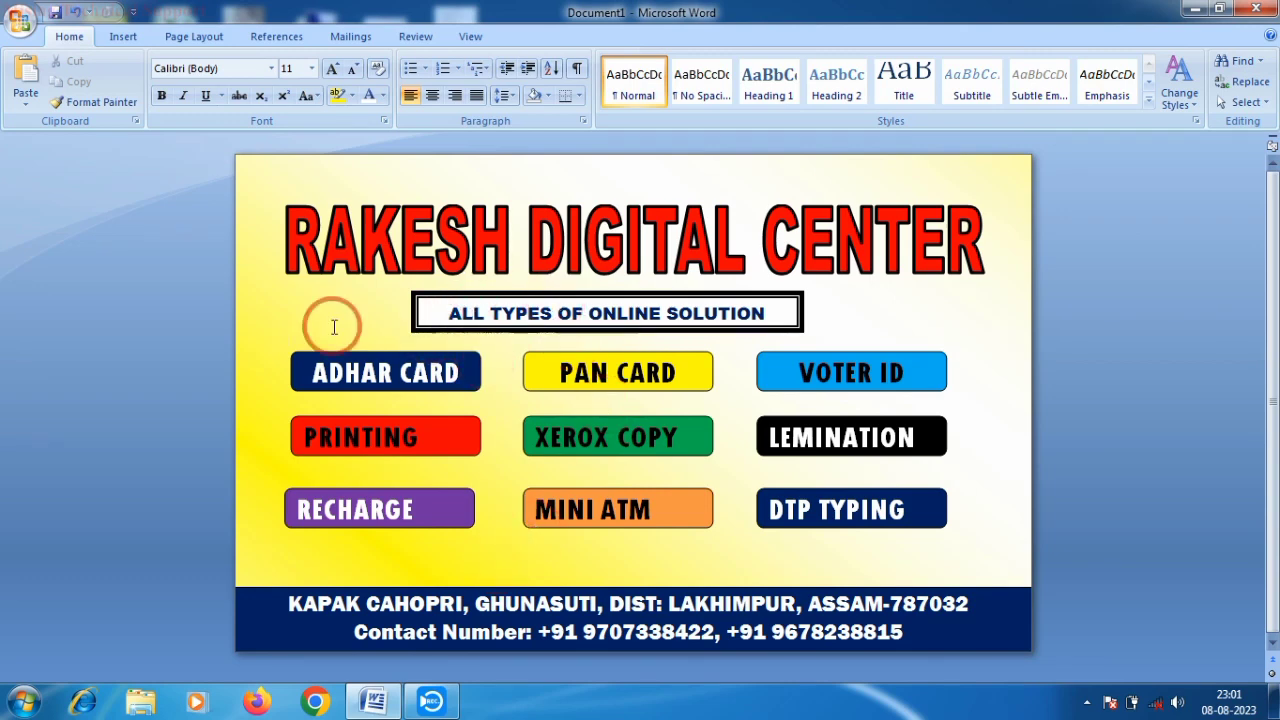
{"action": "left_click_drag", "start_coordinate": [252, 288], "coordinate": [275, 323]}
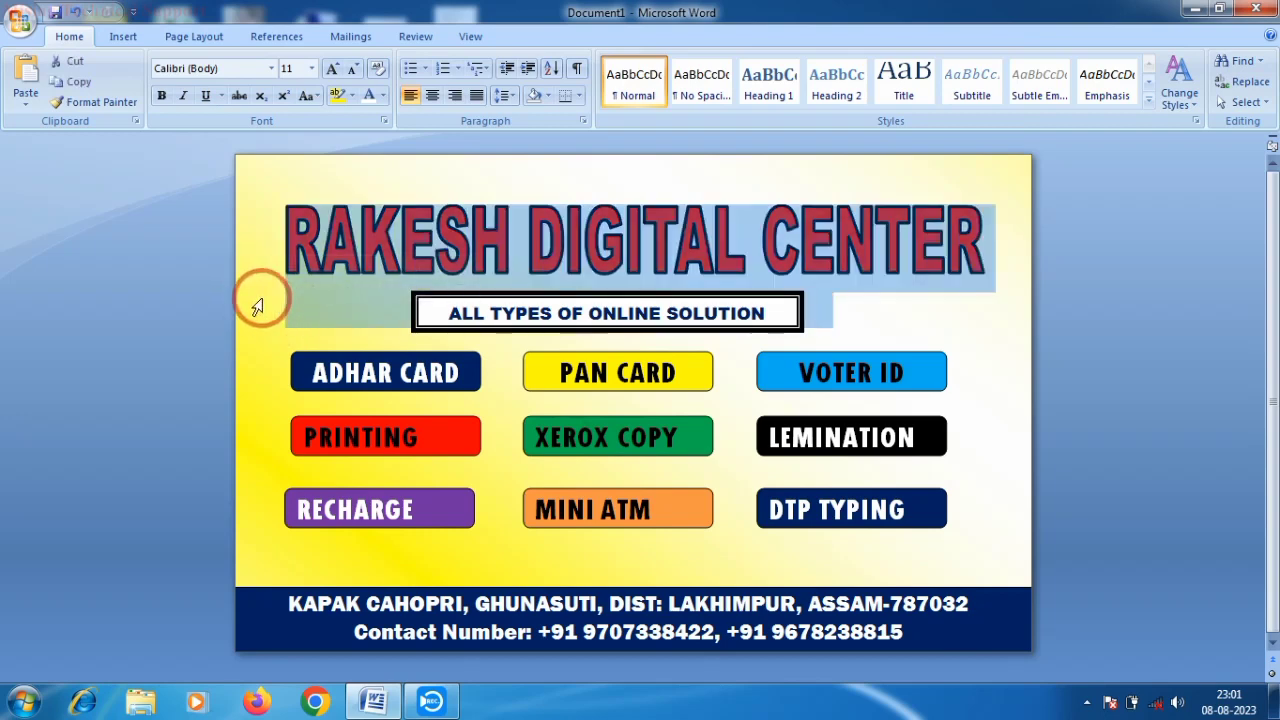
{"action": "left_click", "coordinate": [258, 296]}
{"action": "left_click", "coordinate": [257, 338]}
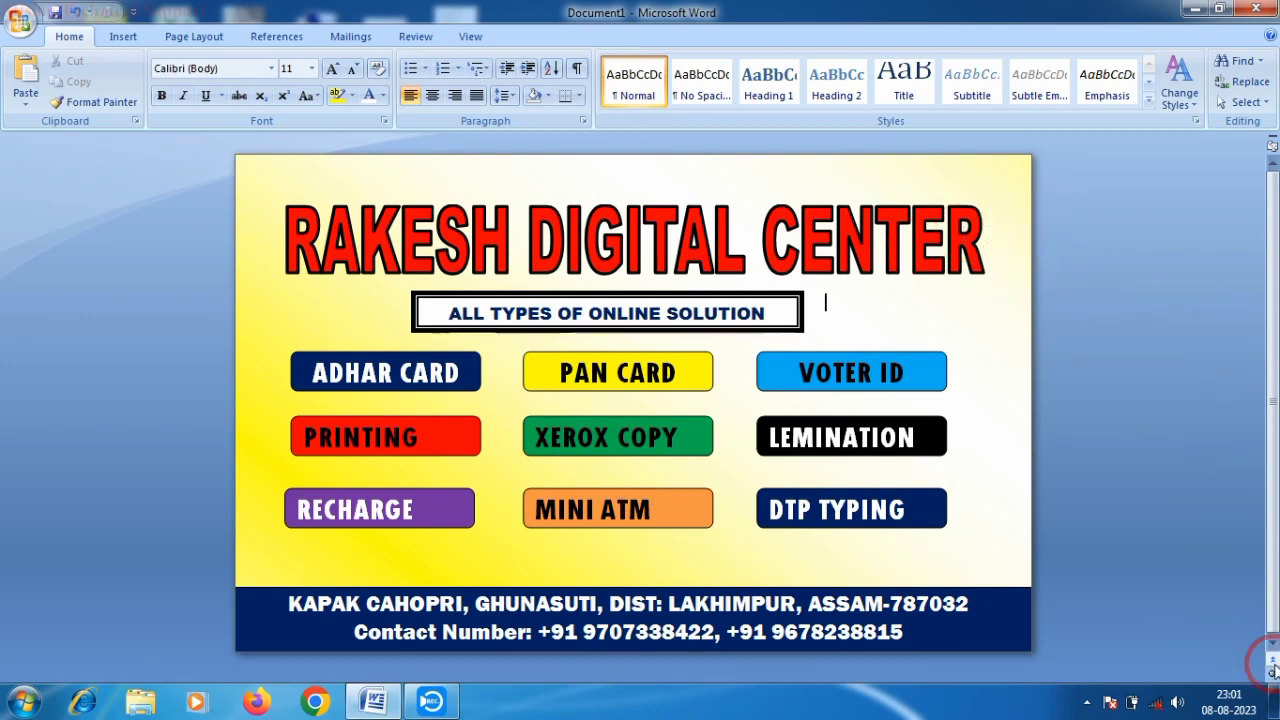
{"action": "scroll", "coordinate": [995, 581], "scroll_direction": "down", "scroll_amount": 2, "text": "ctrl"}
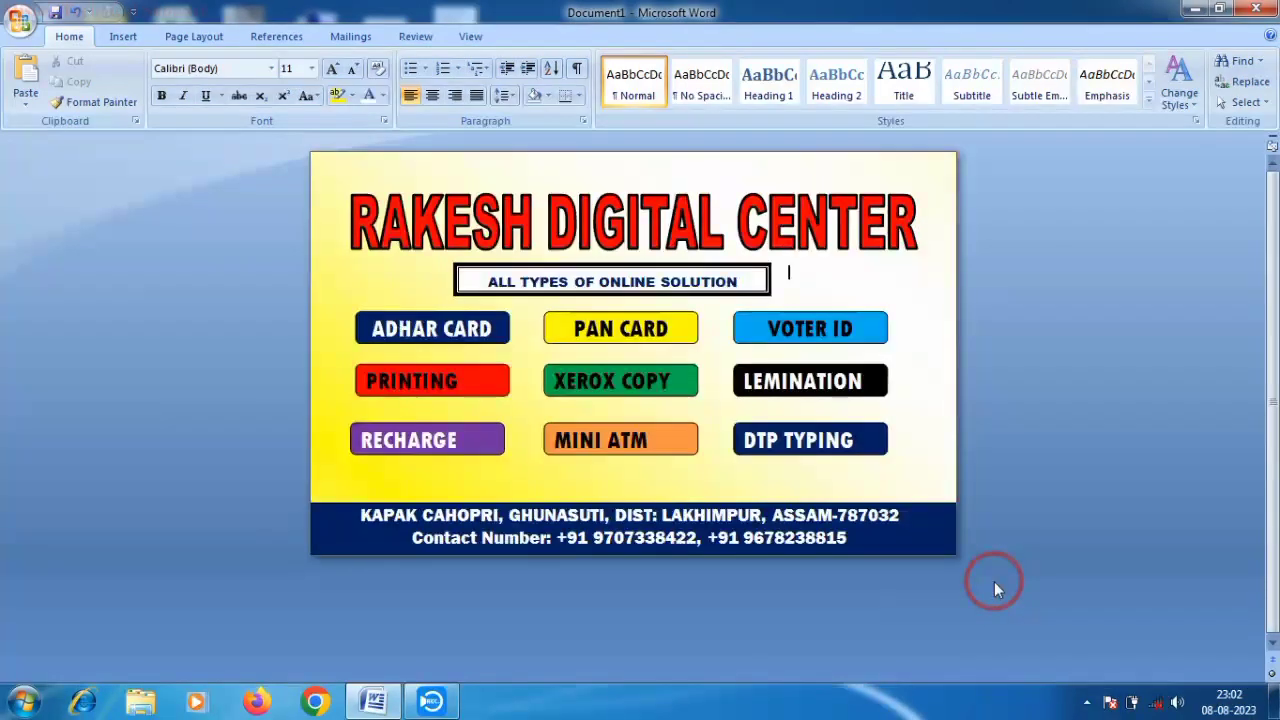
{"action": "scroll", "coordinate": [995, 581], "scroll_direction": "up", "scroll_amount": 3, "text": "ctrl"}
{"action": "scroll", "coordinate": [995, 581], "scroll_direction": "down", "scroll_amount": 1}
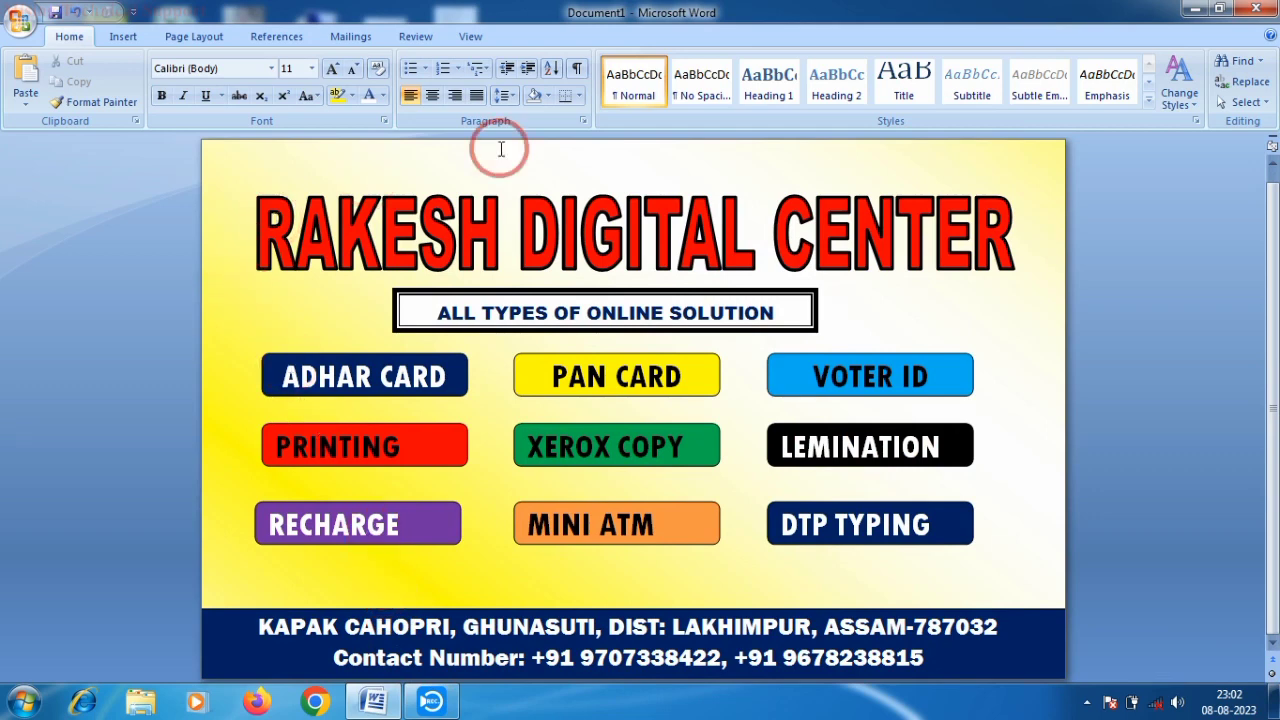
{"action": "left_click", "coordinate": [583, 121]}
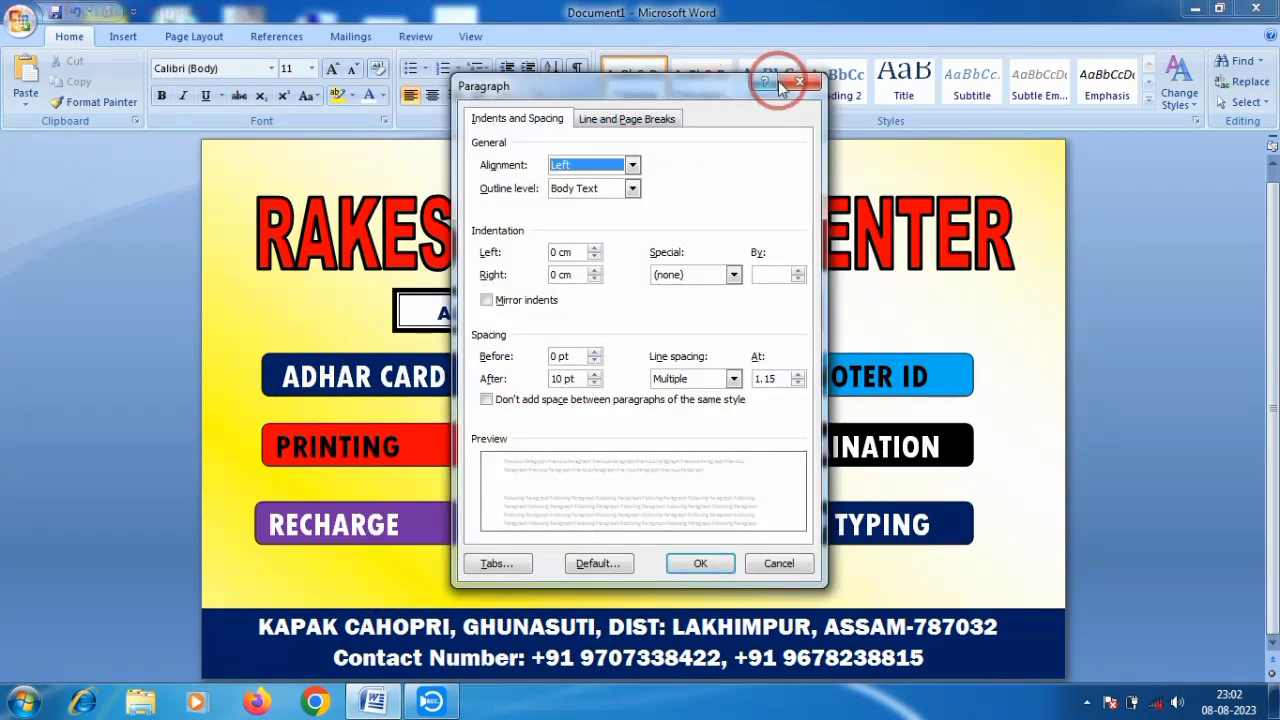
{"action": "left_click", "coordinate": [780, 80]}
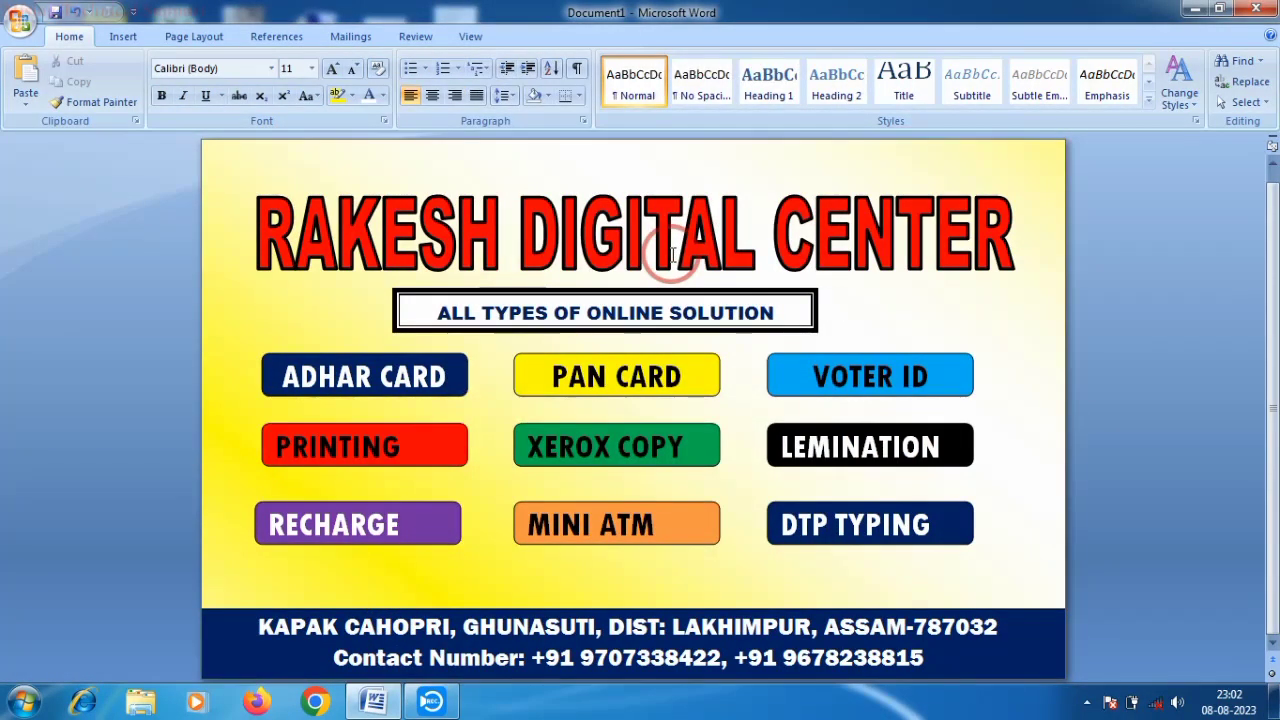